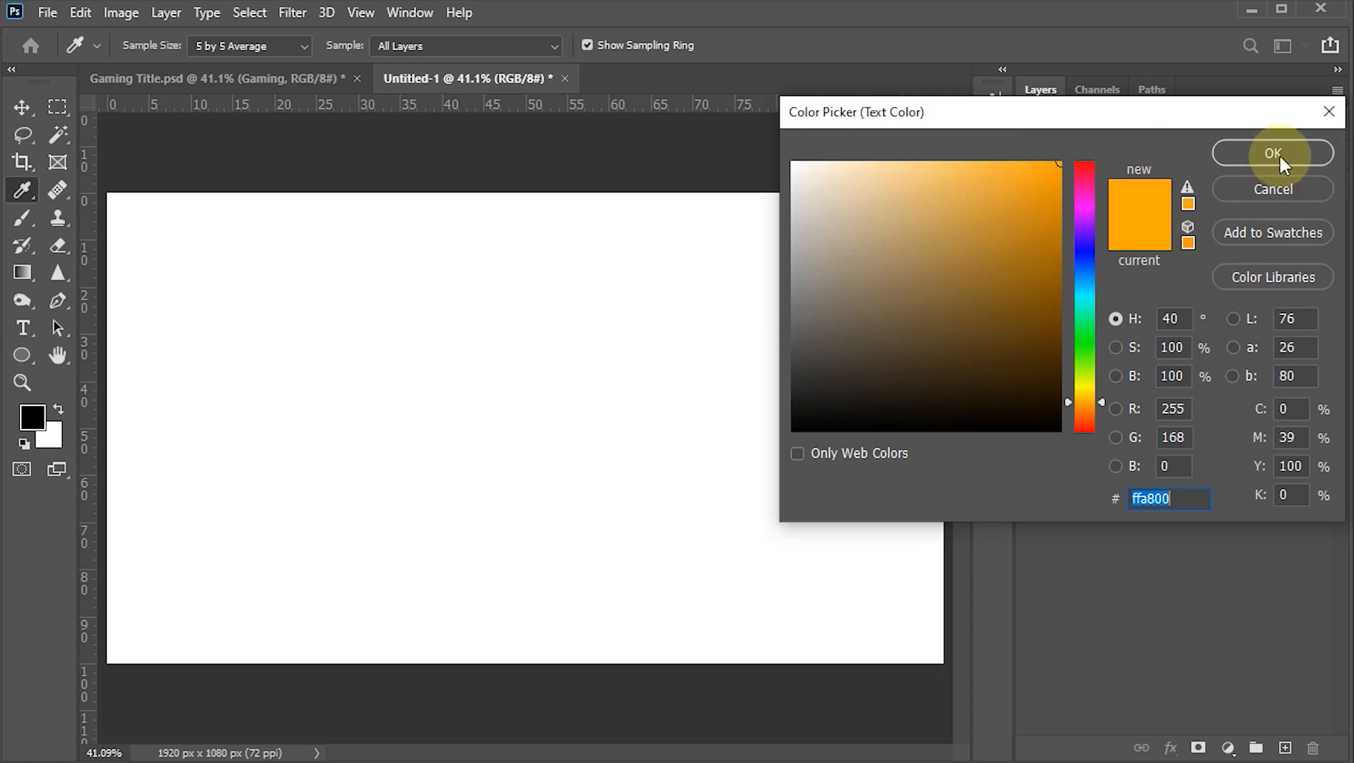
Step: Add the text "Gaming" in orange ffa800, using Berlin Sans FB Demi Bold at 363 pt
left_click(1278, 153)
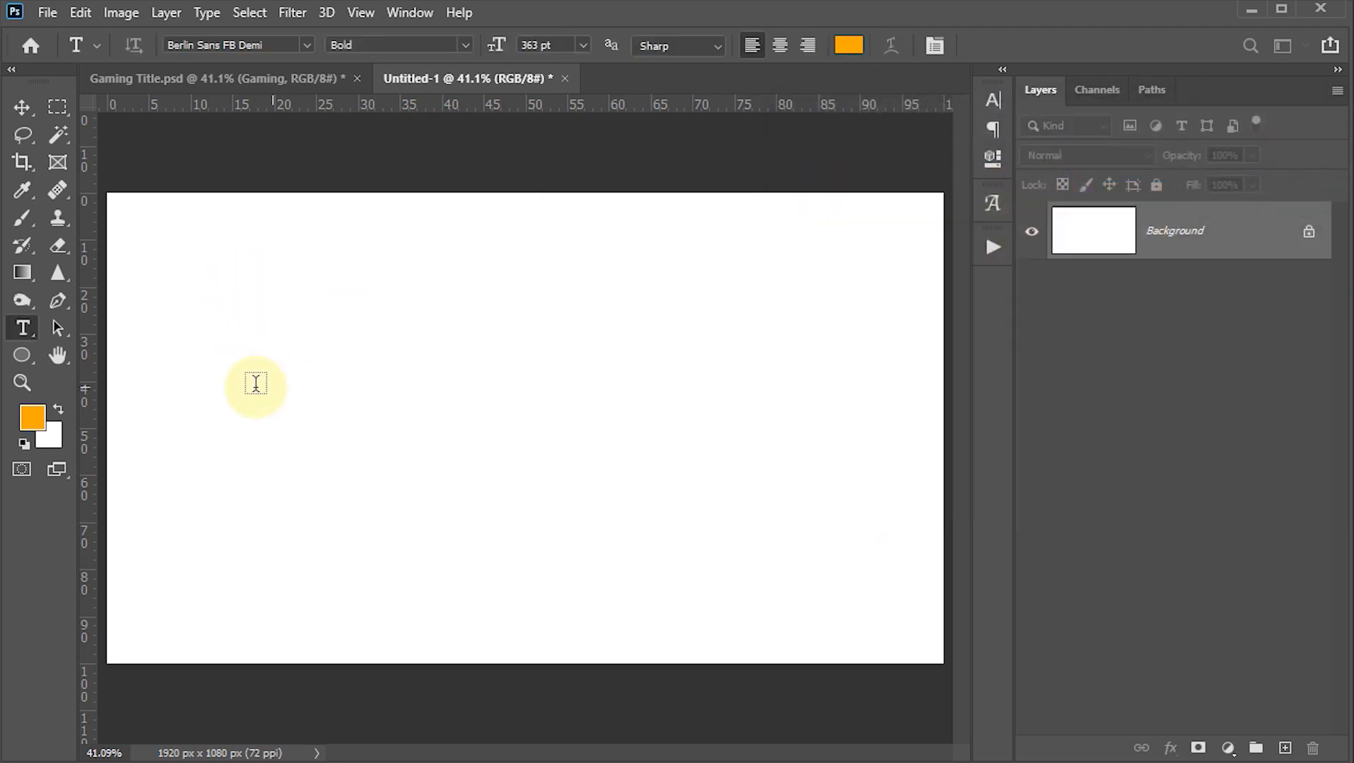
left_click(453, 509)
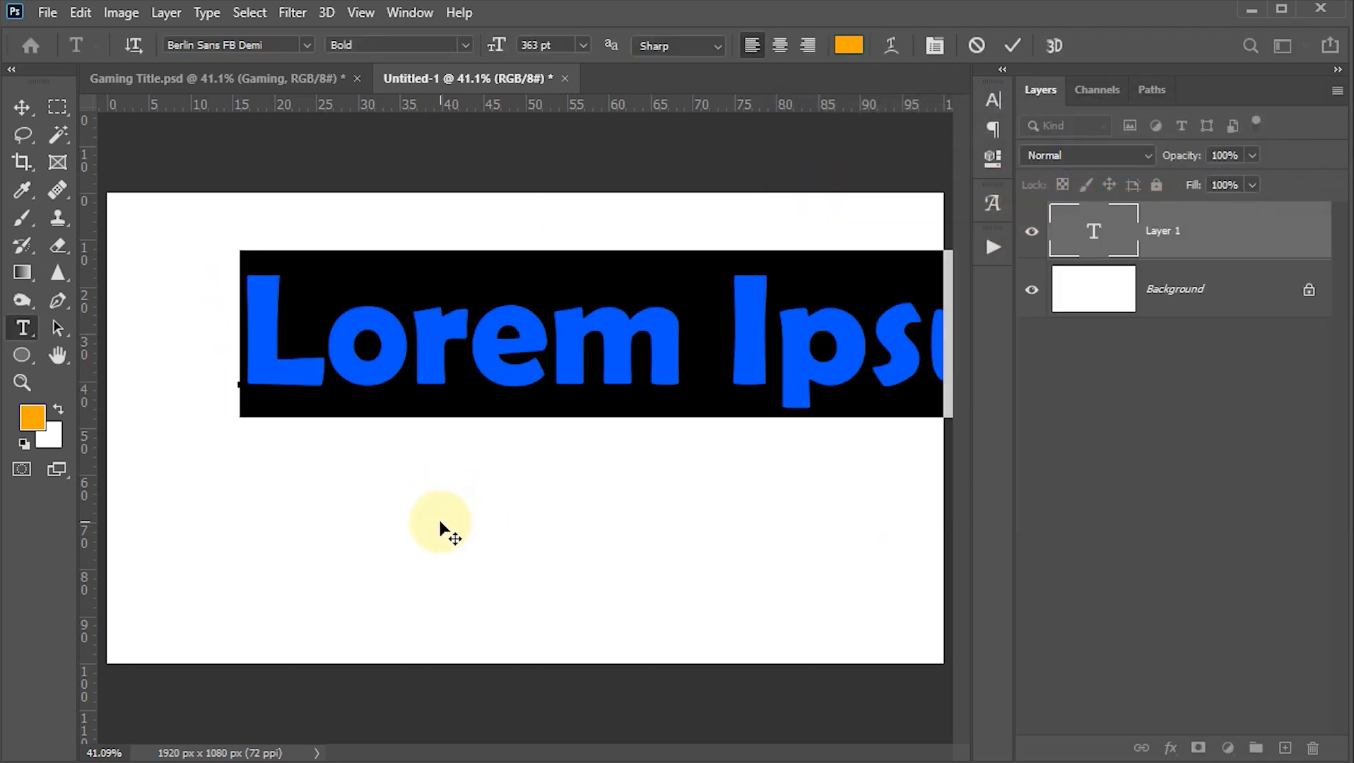
type("G")
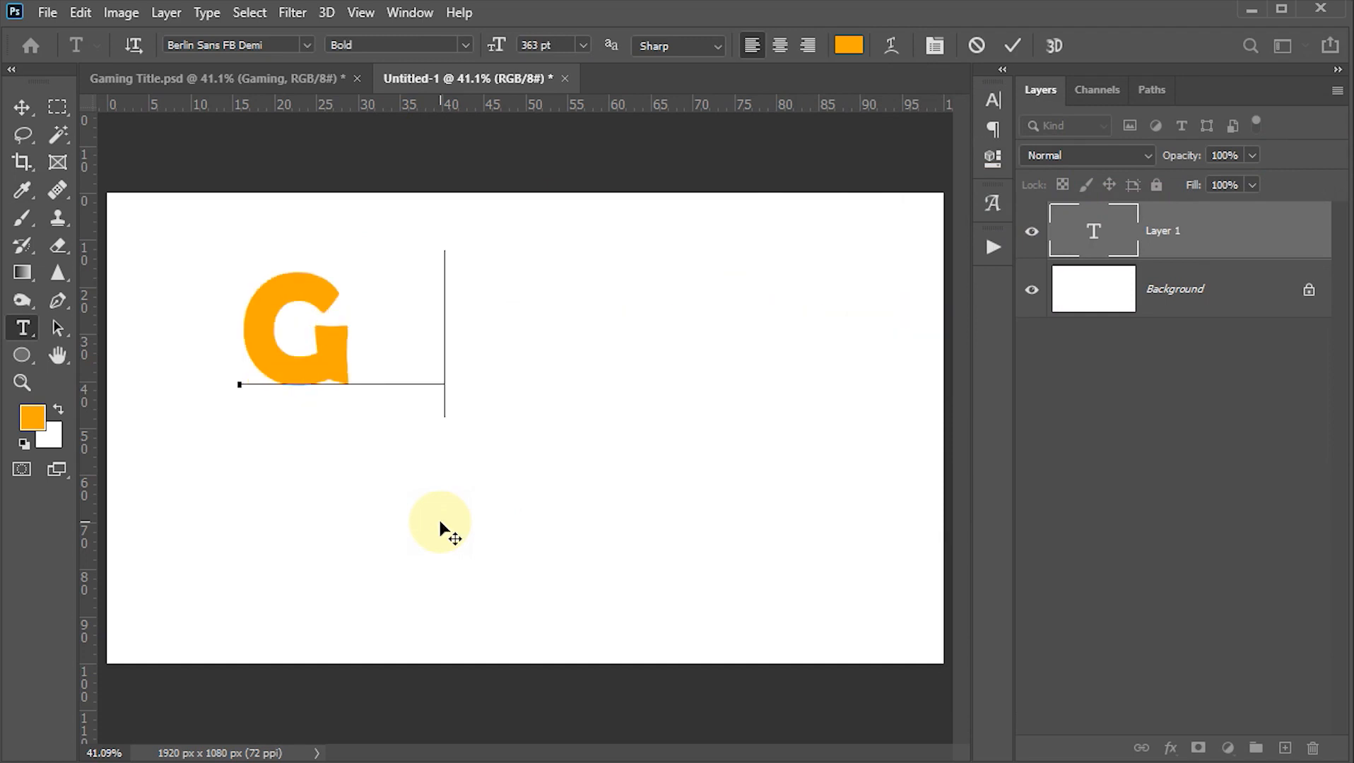
type("aming")
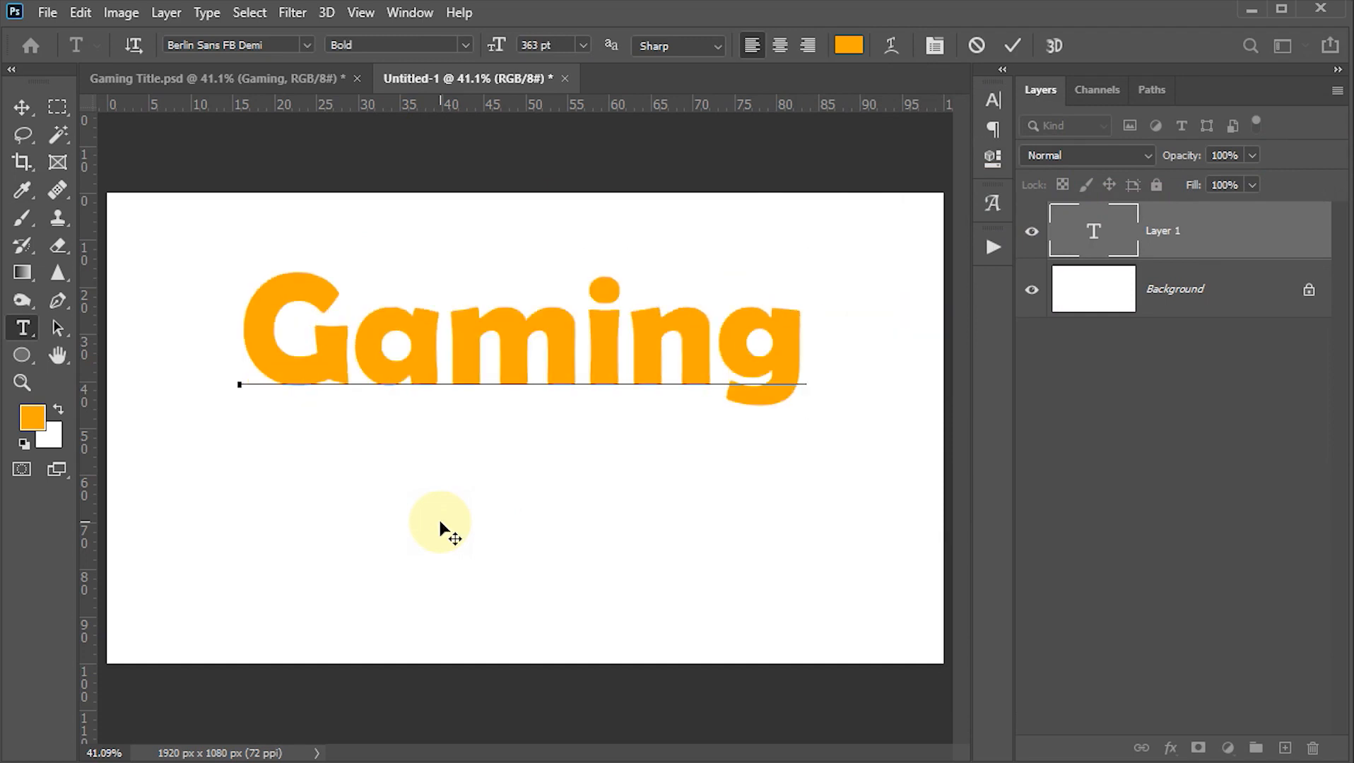
left_click(1013, 45)
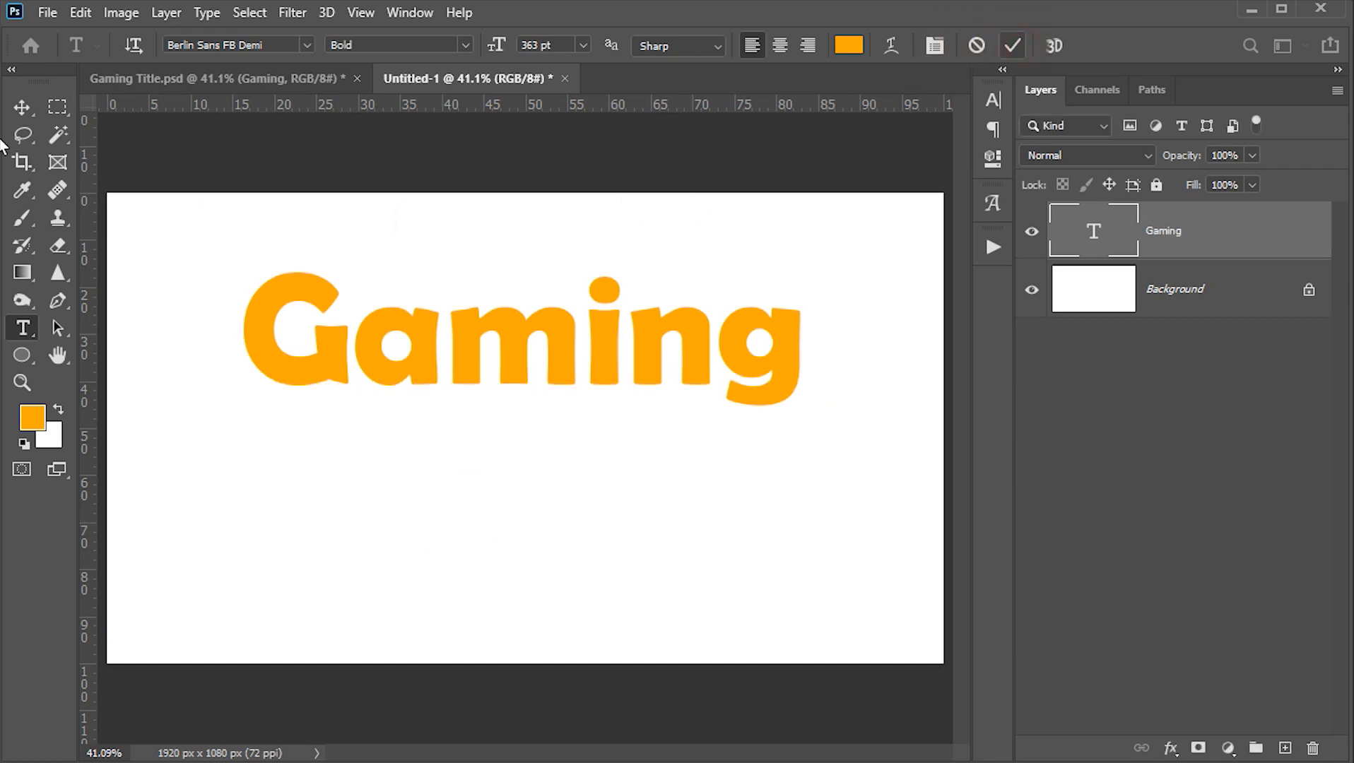
Step: Centre the Gaming text horizontally and vertically on the canvas, and clear the selection
left_click(20, 109)
key("ctrl+a")
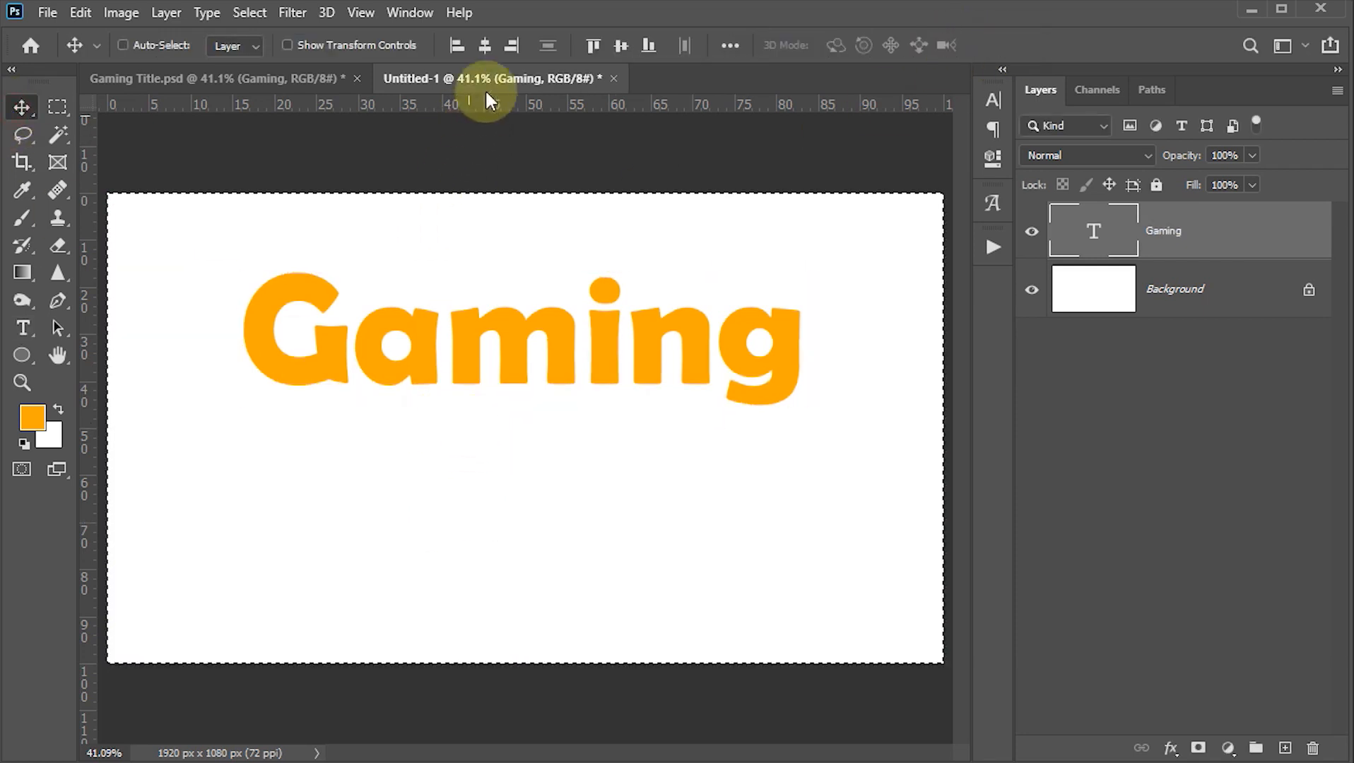
left_click(485, 46)
left_click(621, 45)
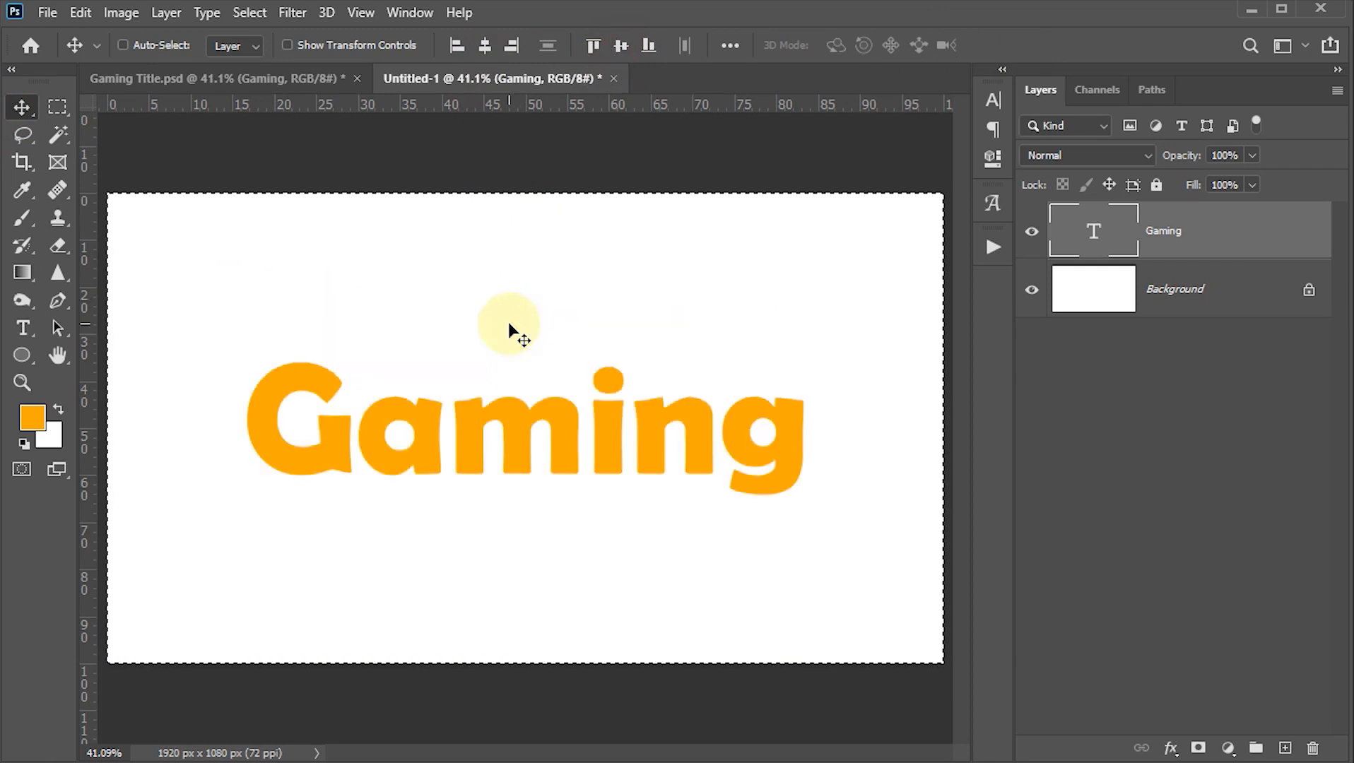
key("ctrl+d")
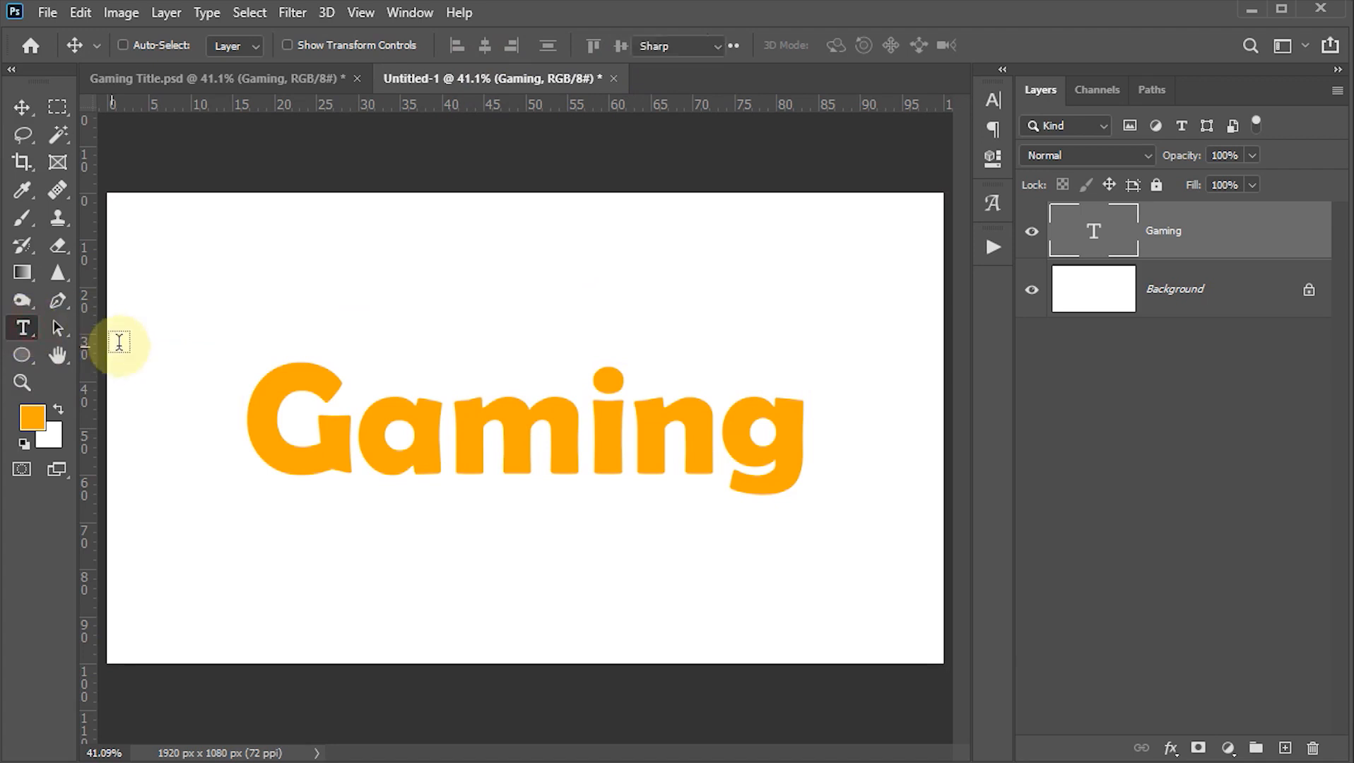
Step: Warp the Gaming text with a horizontal Arc style and a bend of +12%
left_click(27, 330)
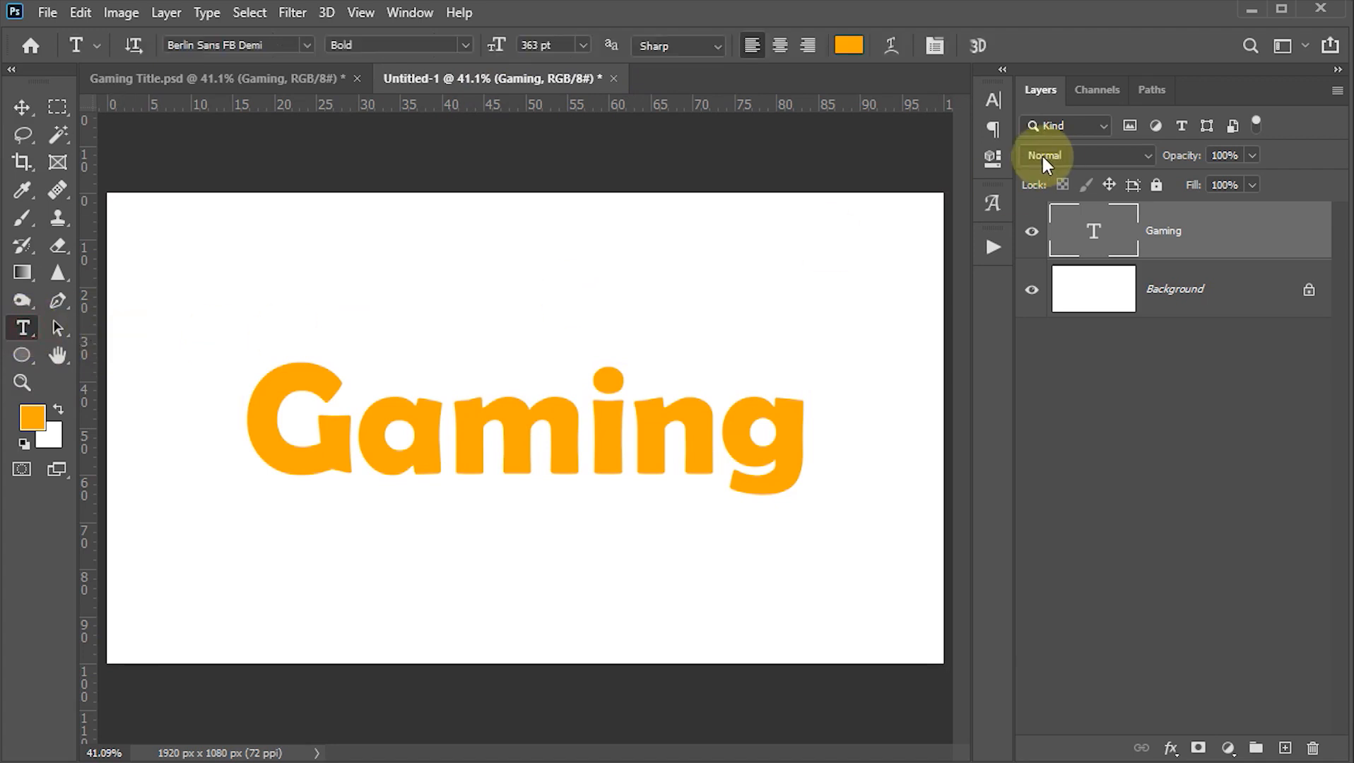
left_click(891, 47)
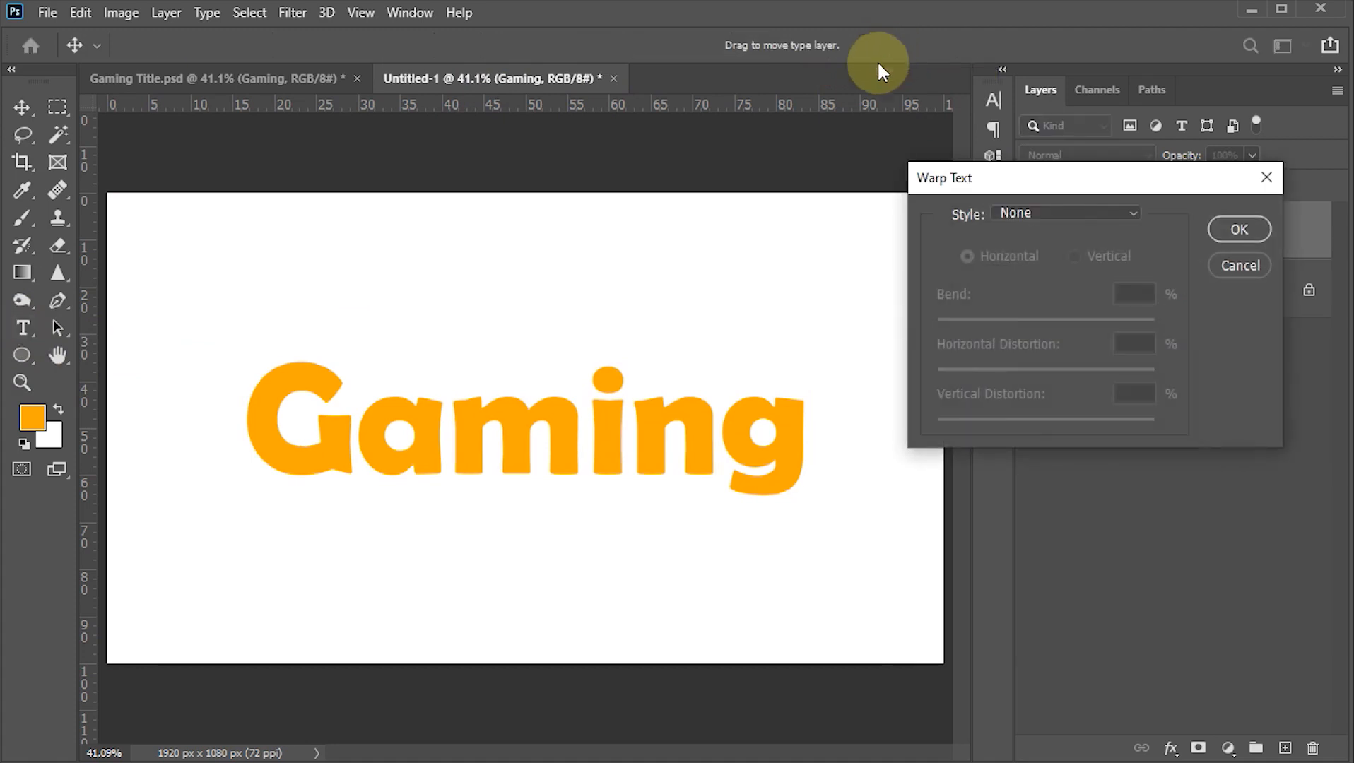
left_click(1148, 211)
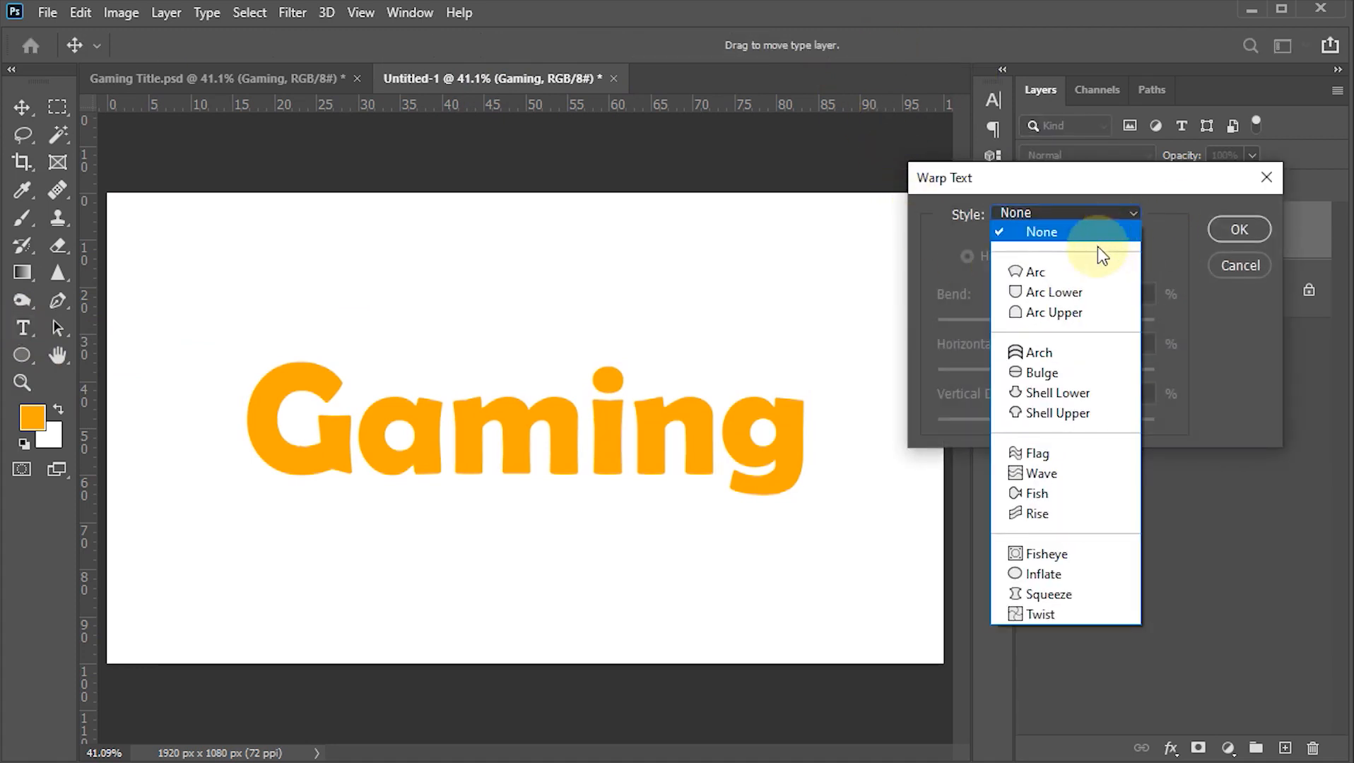
left_click(1040, 277)
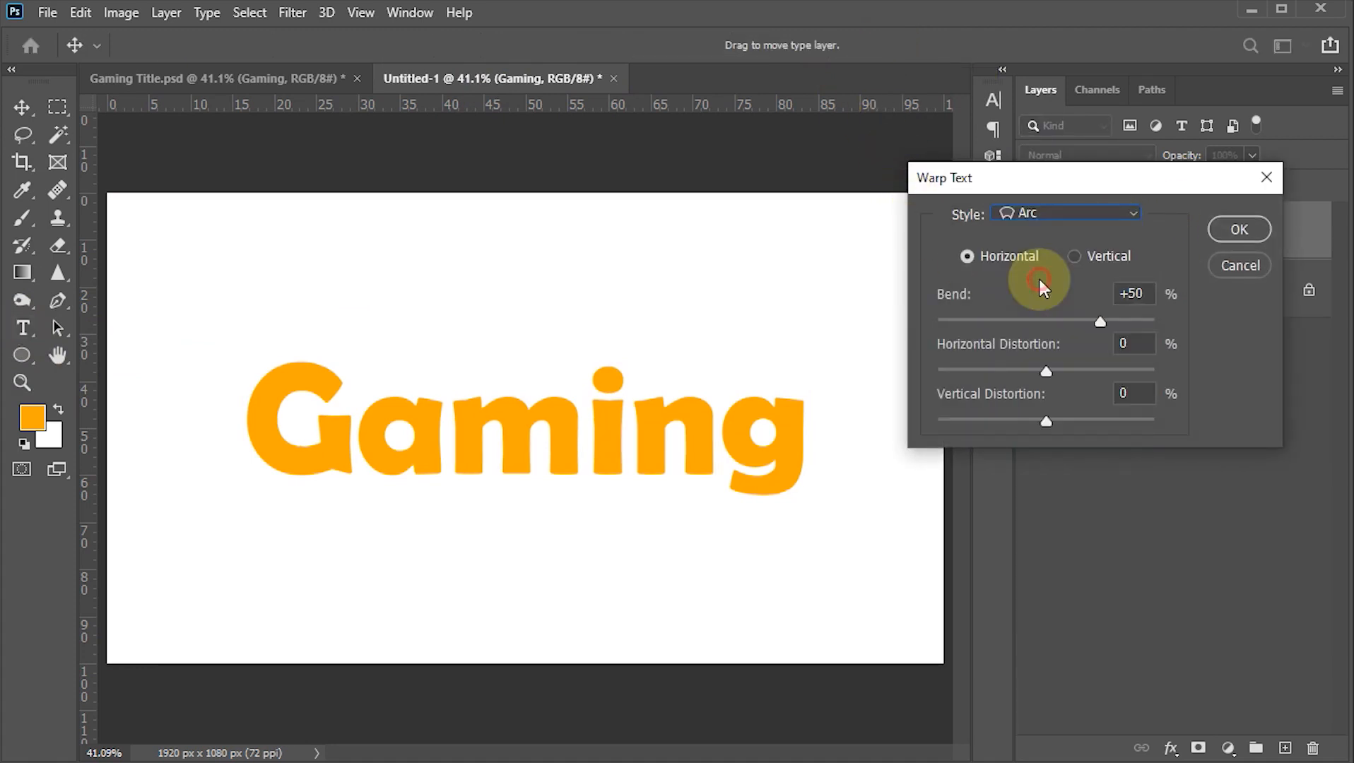
double_click(1131, 294)
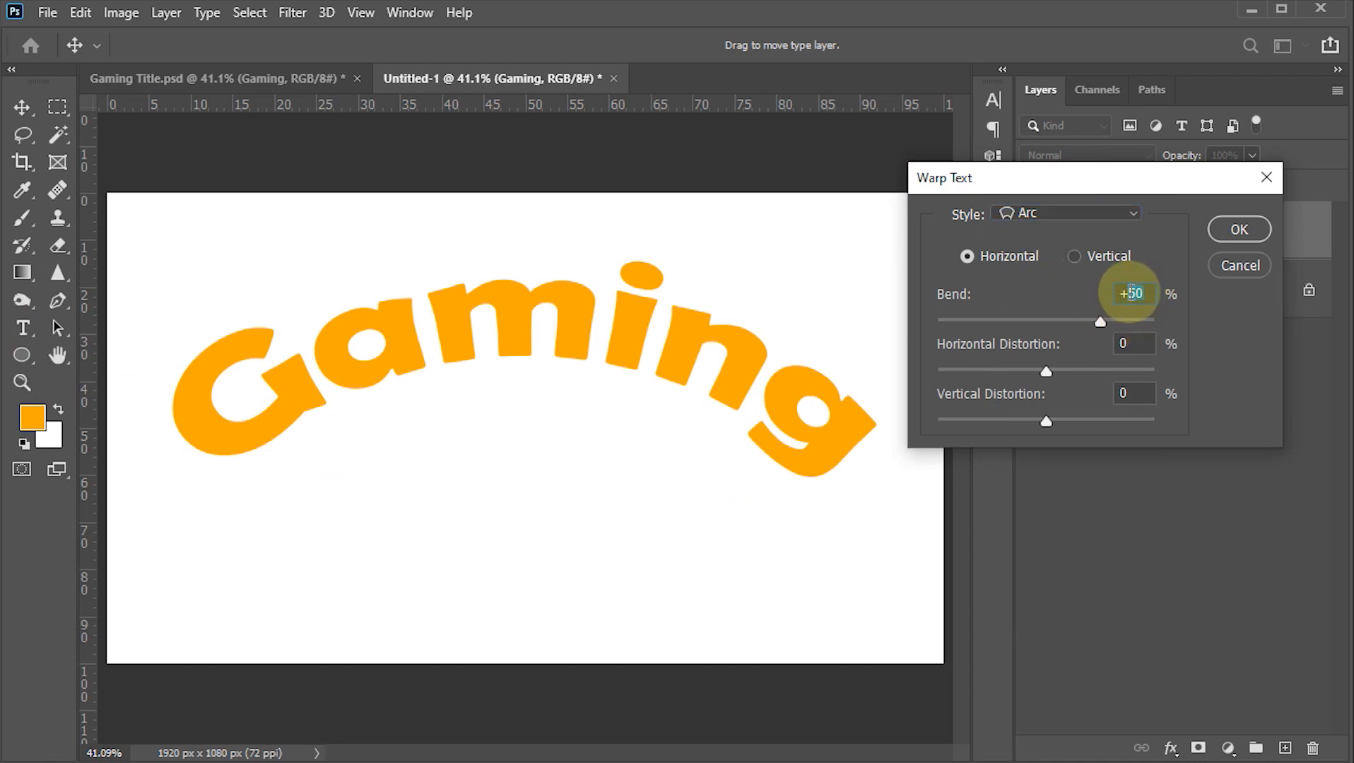
type("12")
left_click(1239, 229)
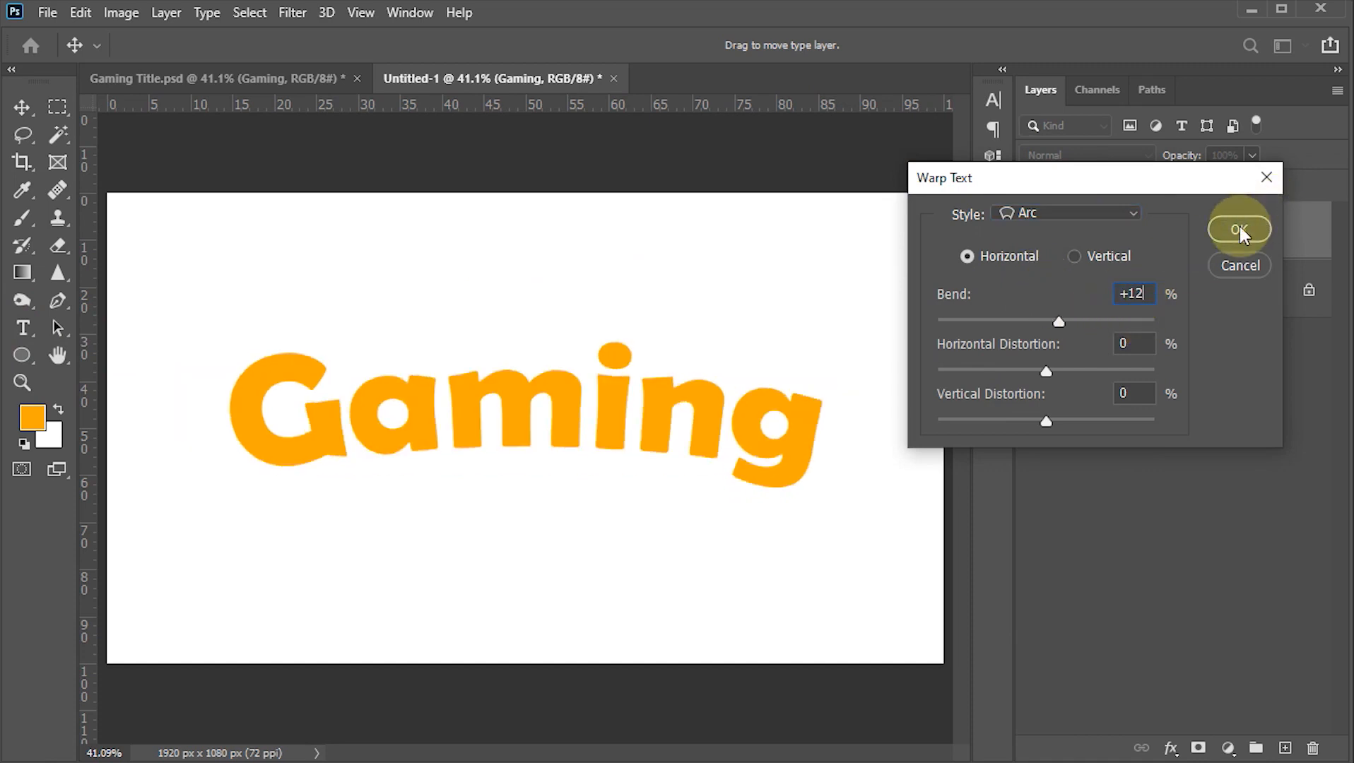
Step: Duplicate the warped Gaming text layer in place
left_click(21, 107)
left_click(433, 389)
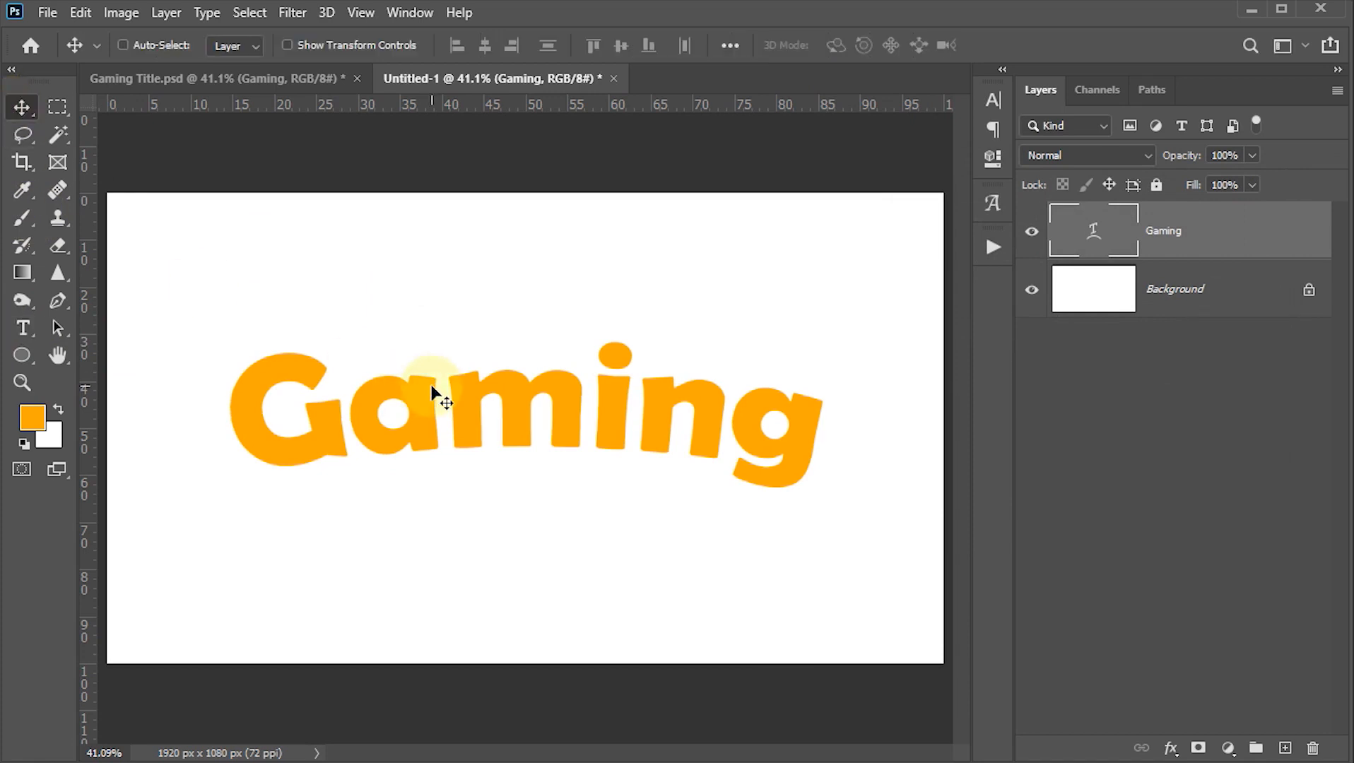
left_click(508, 491, "alt")
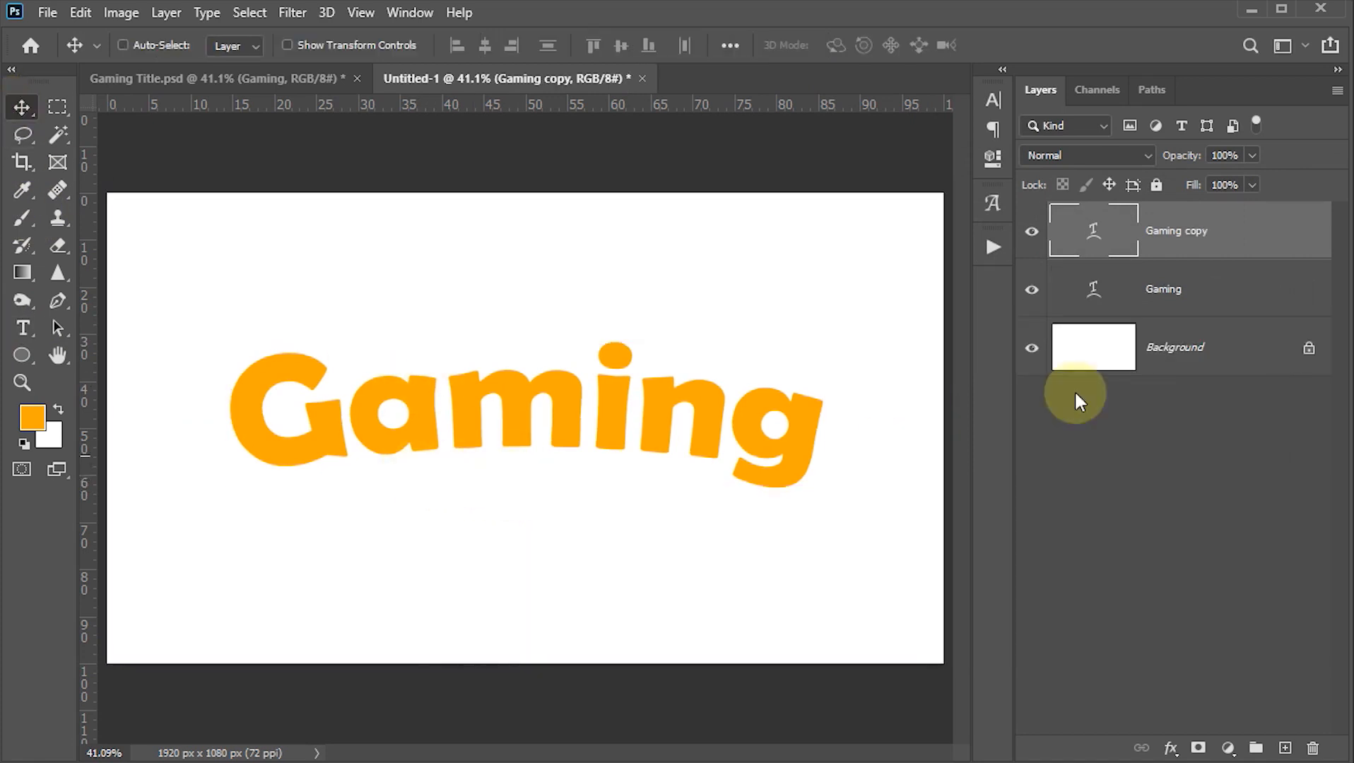
Step: Change the text colour of the lower Gaming layer to black, 000000
left_click(1162, 290)
left_click(994, 98)
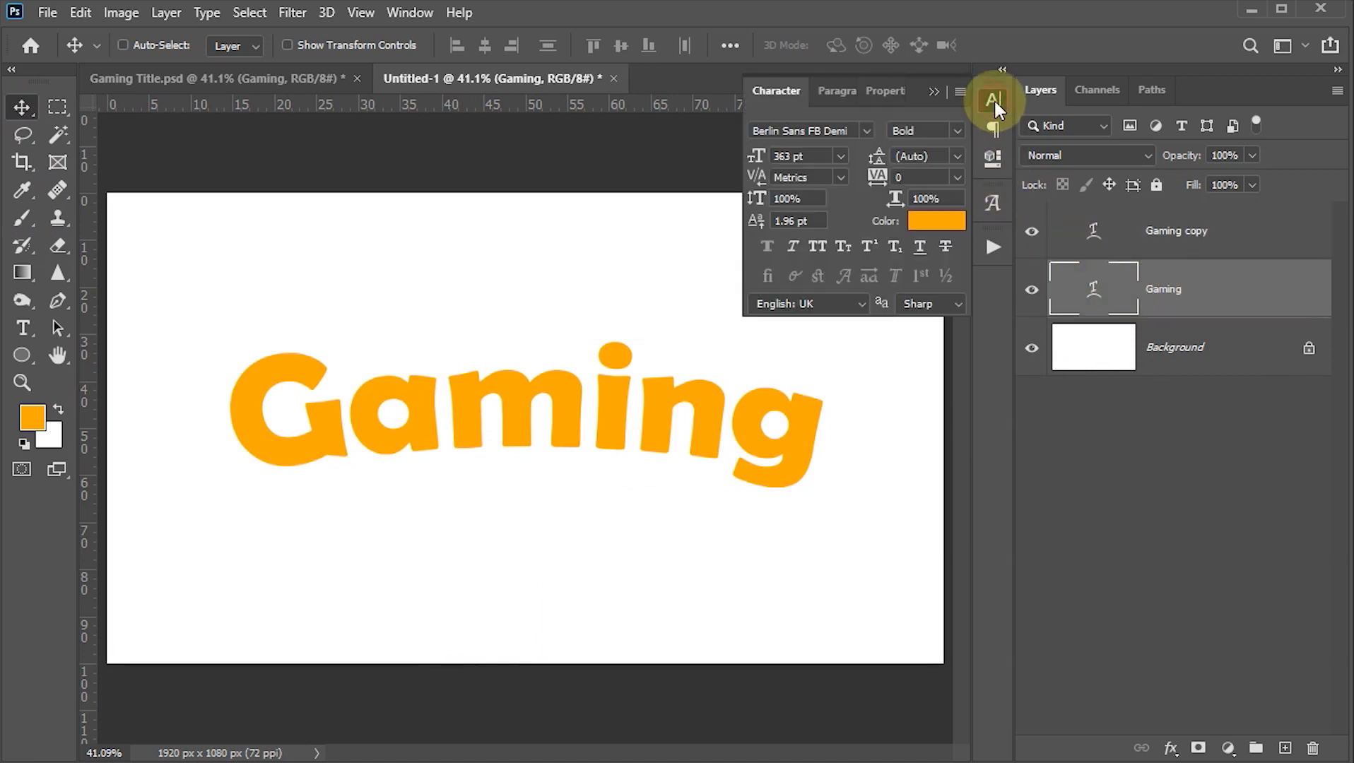
left_click(939, 220)
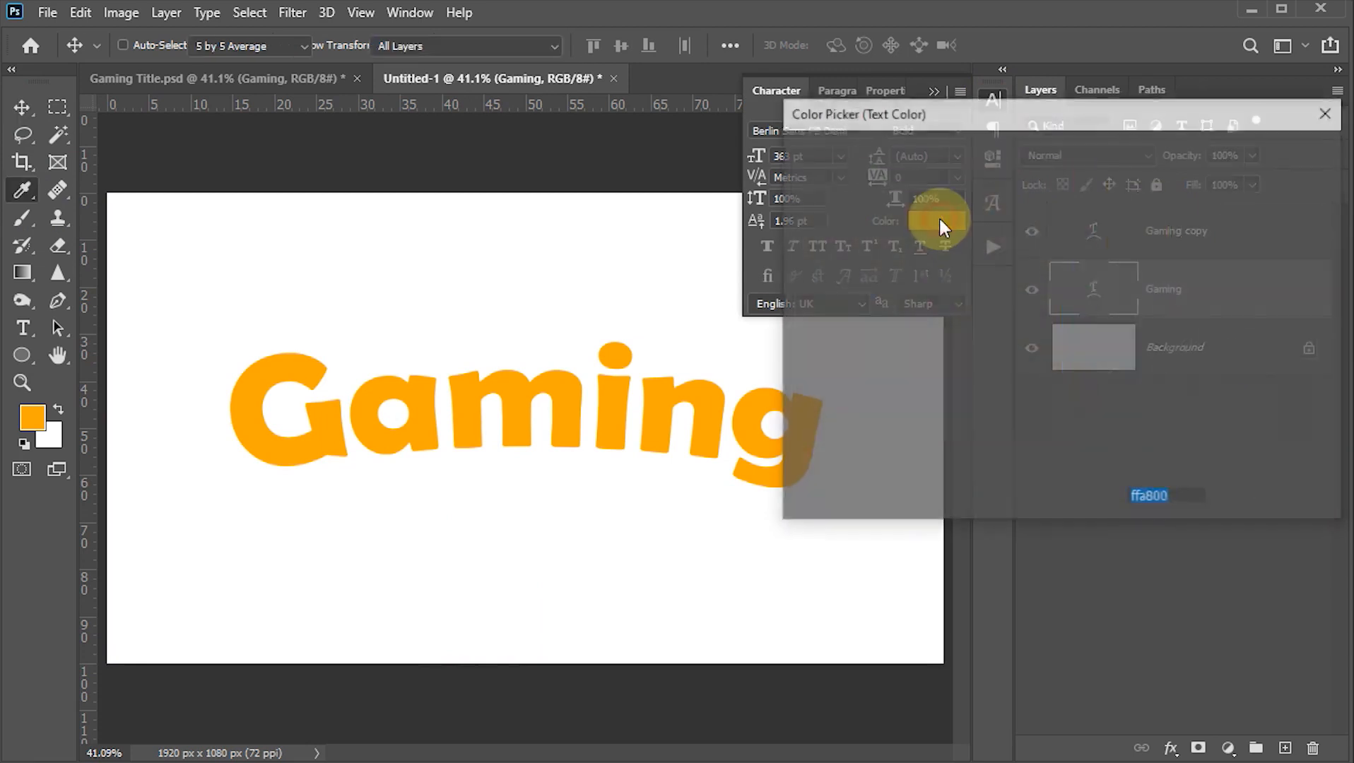
left_click(1053, 430)
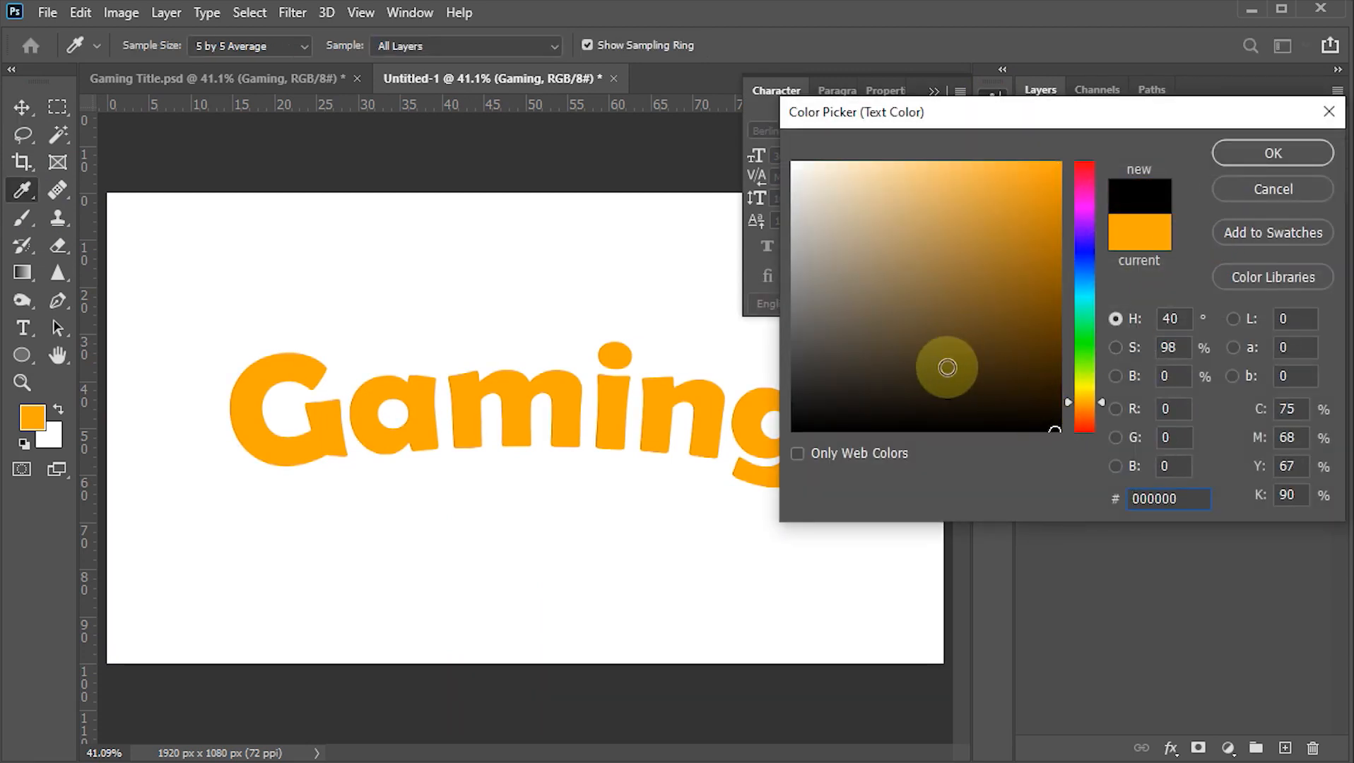
left_click(1248, 148)
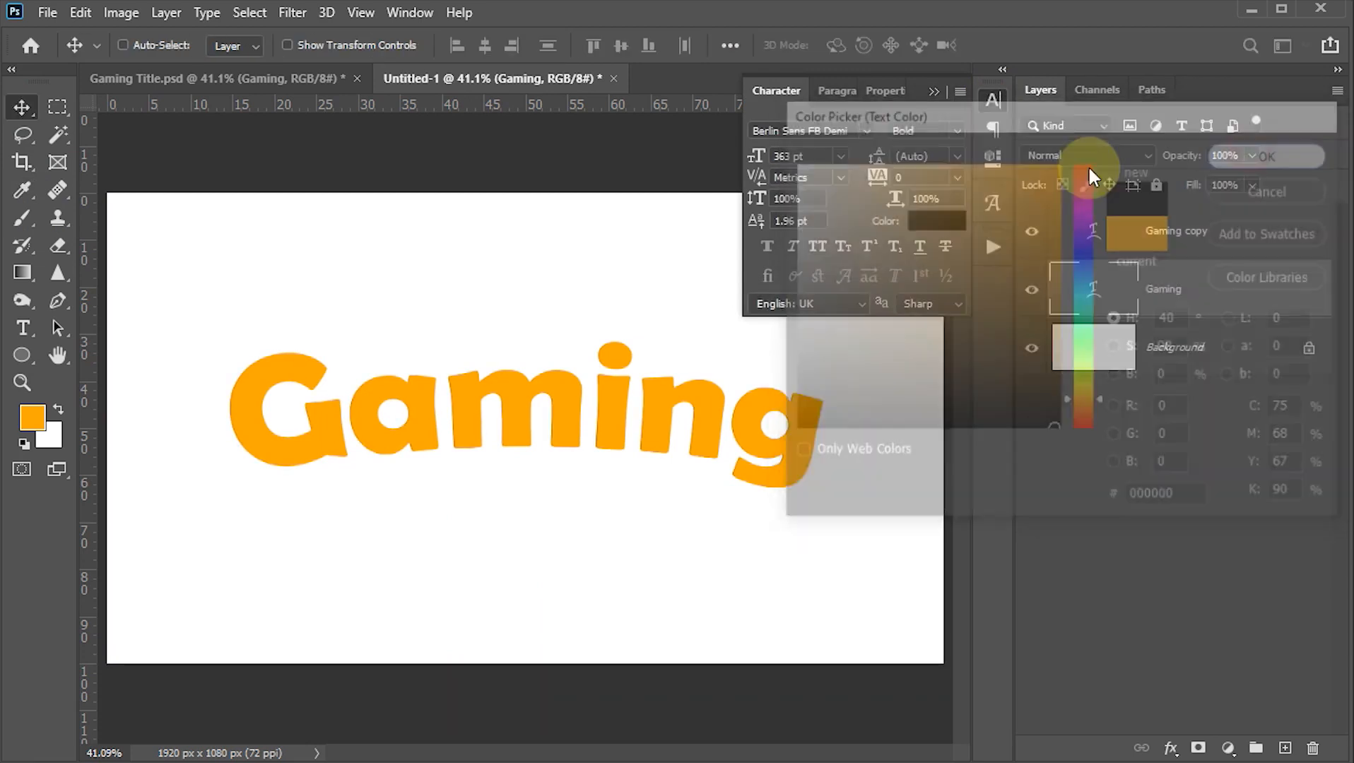
left_click(993, 99)
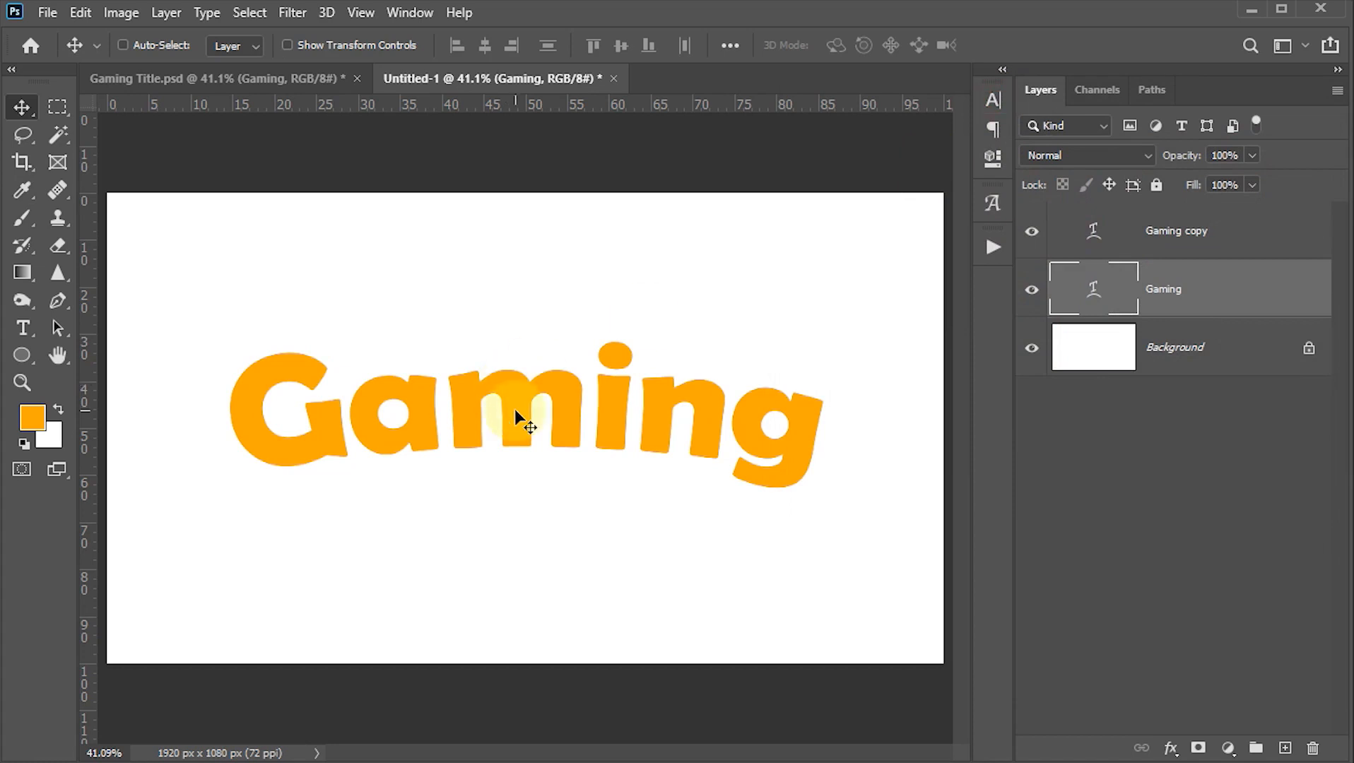
Step: Darken the Background layer to grey with Hue/Saturation, setting Lightness to -62
left_click(1100, 358)
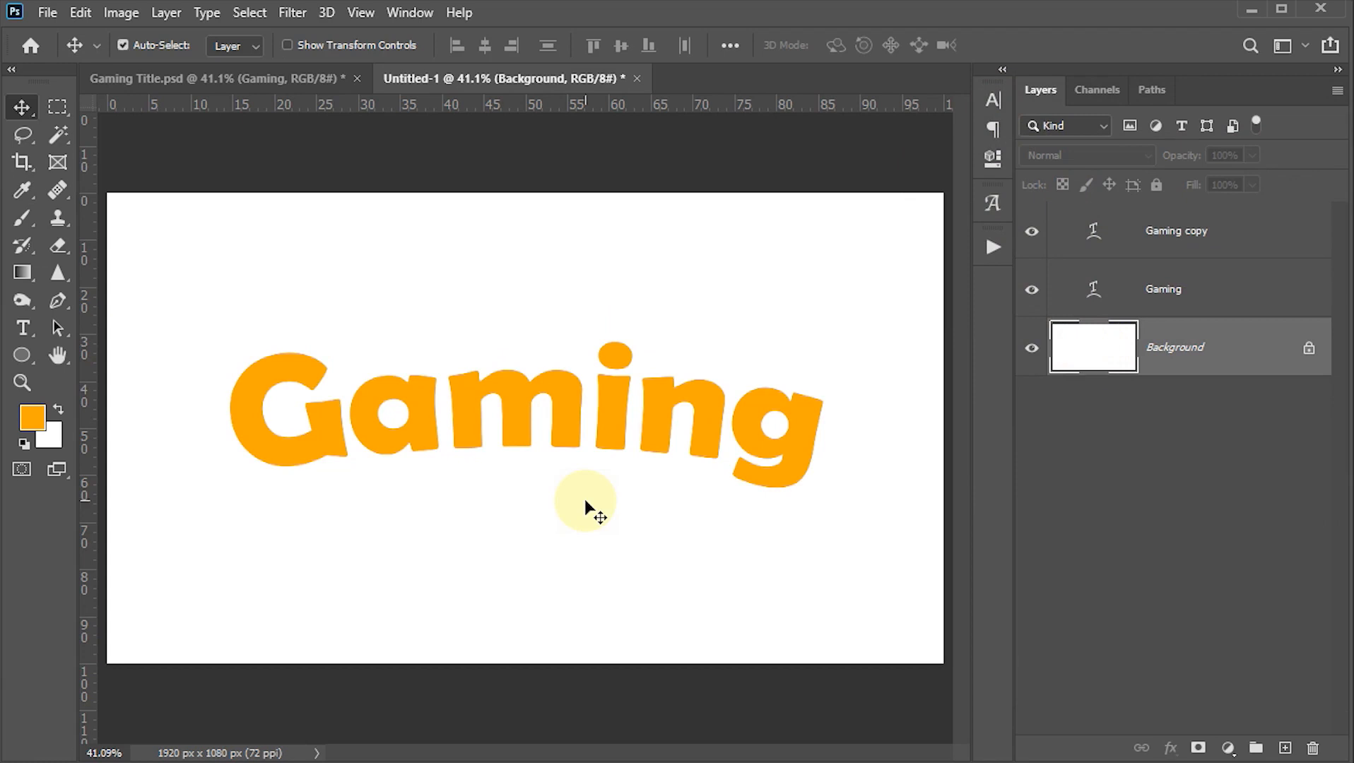
key("ctrl+u")
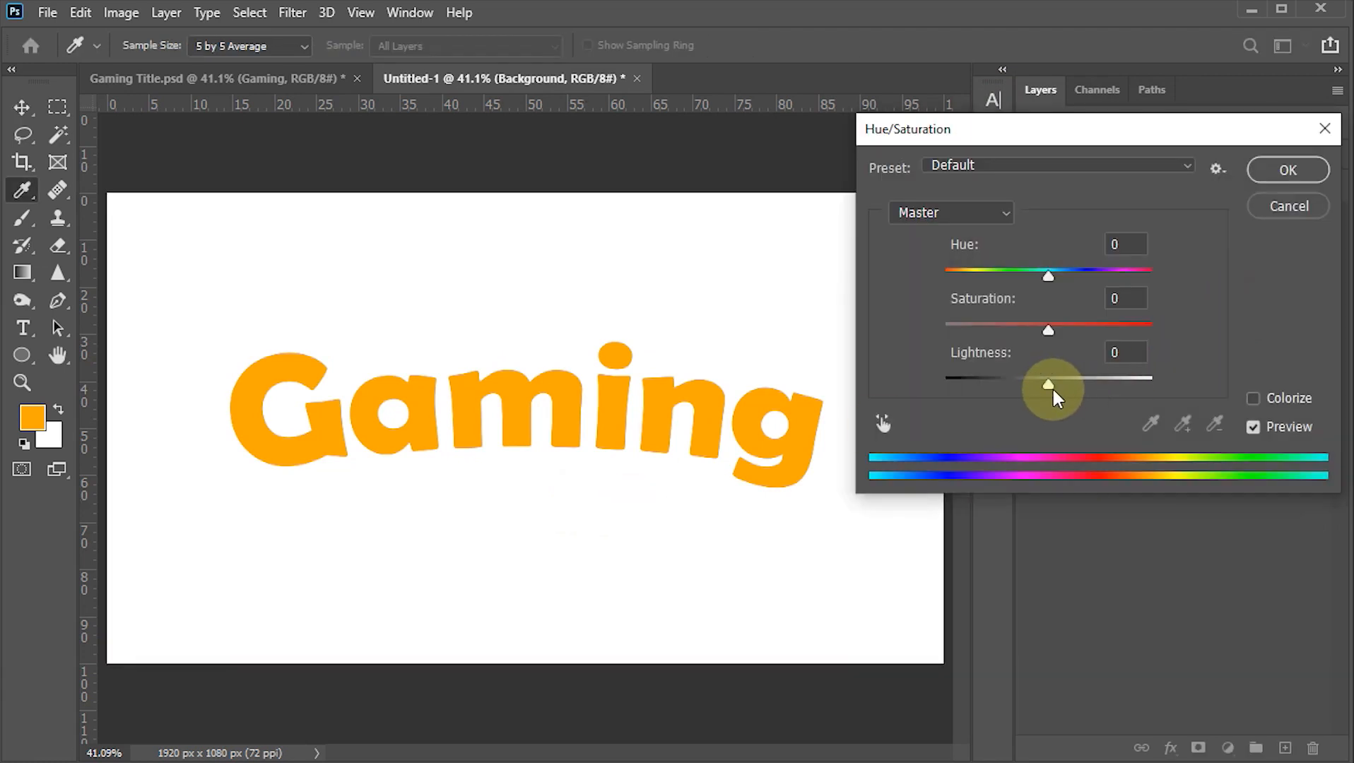
left_click_drag(1053, 390, 1005, 384)
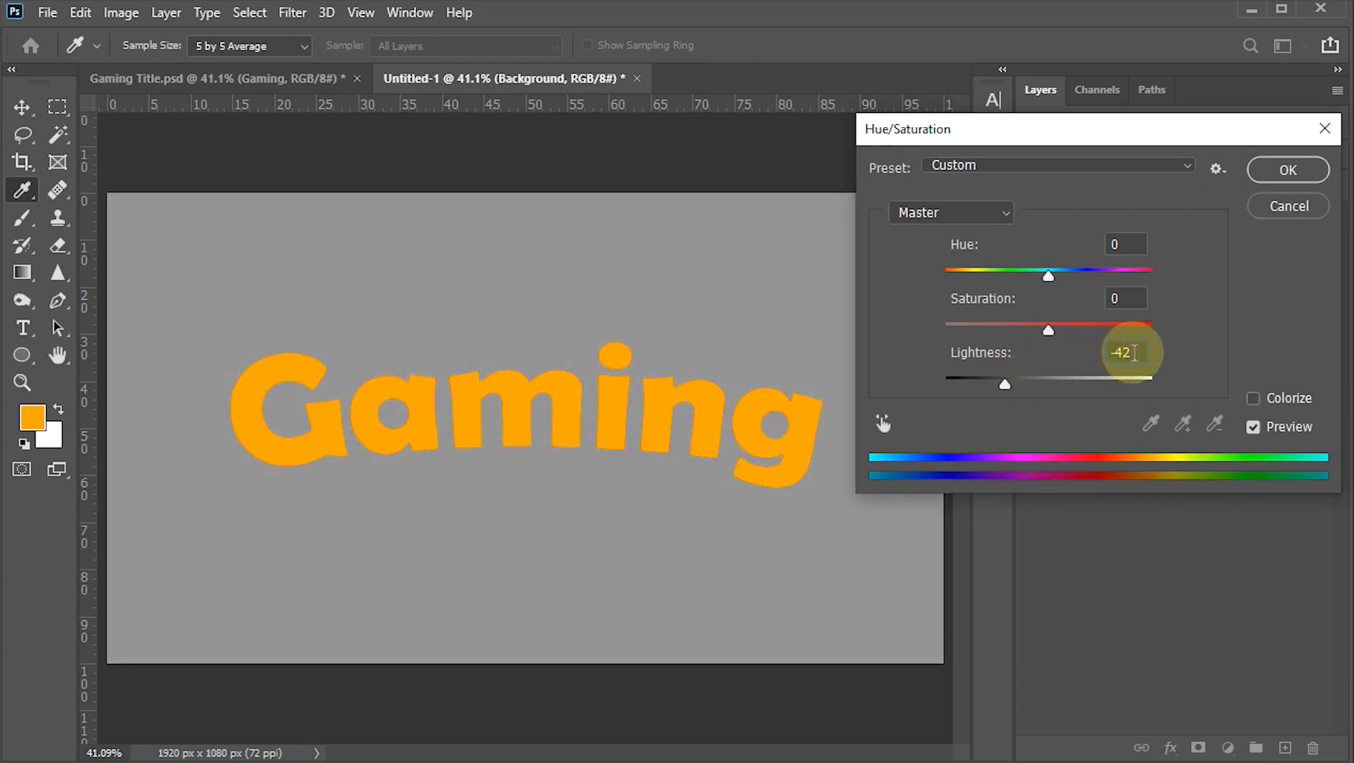
double_click(1134, 354)
type("-6")
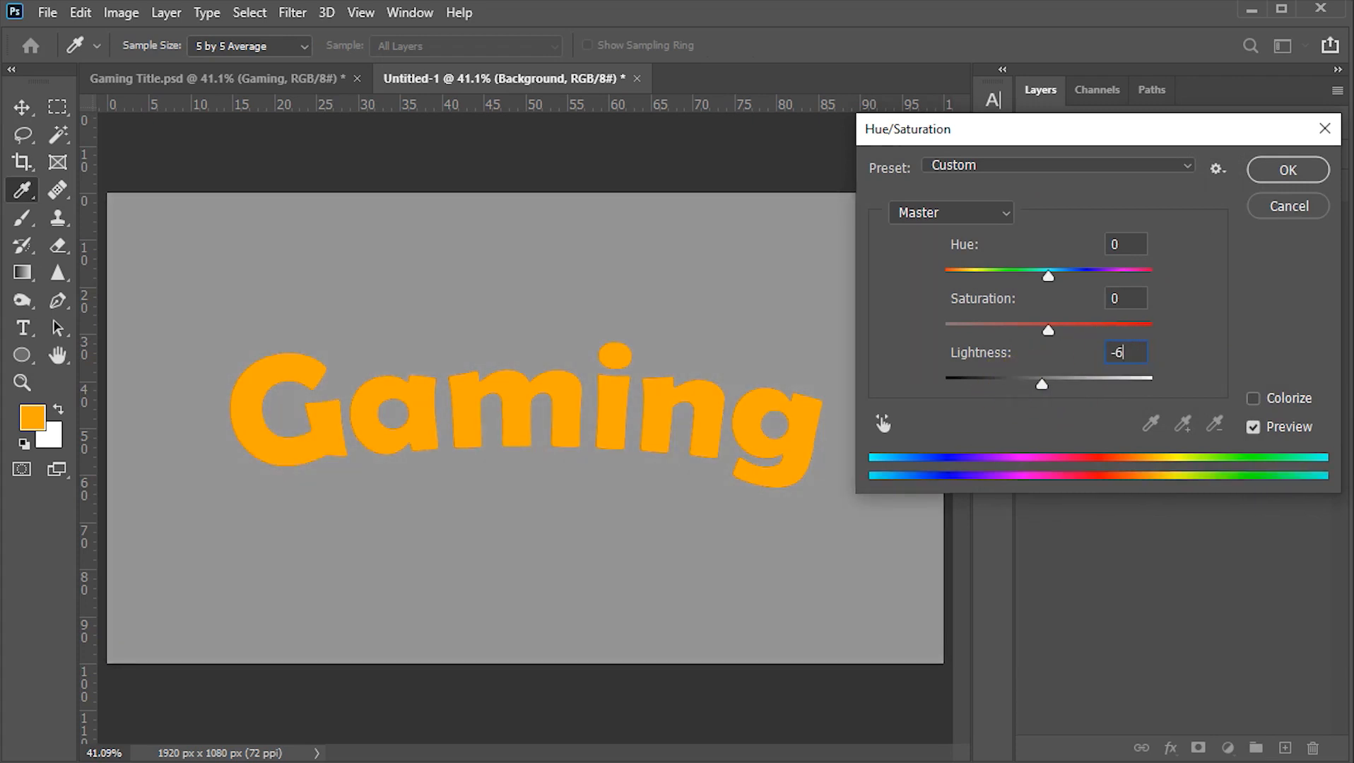
type("2")
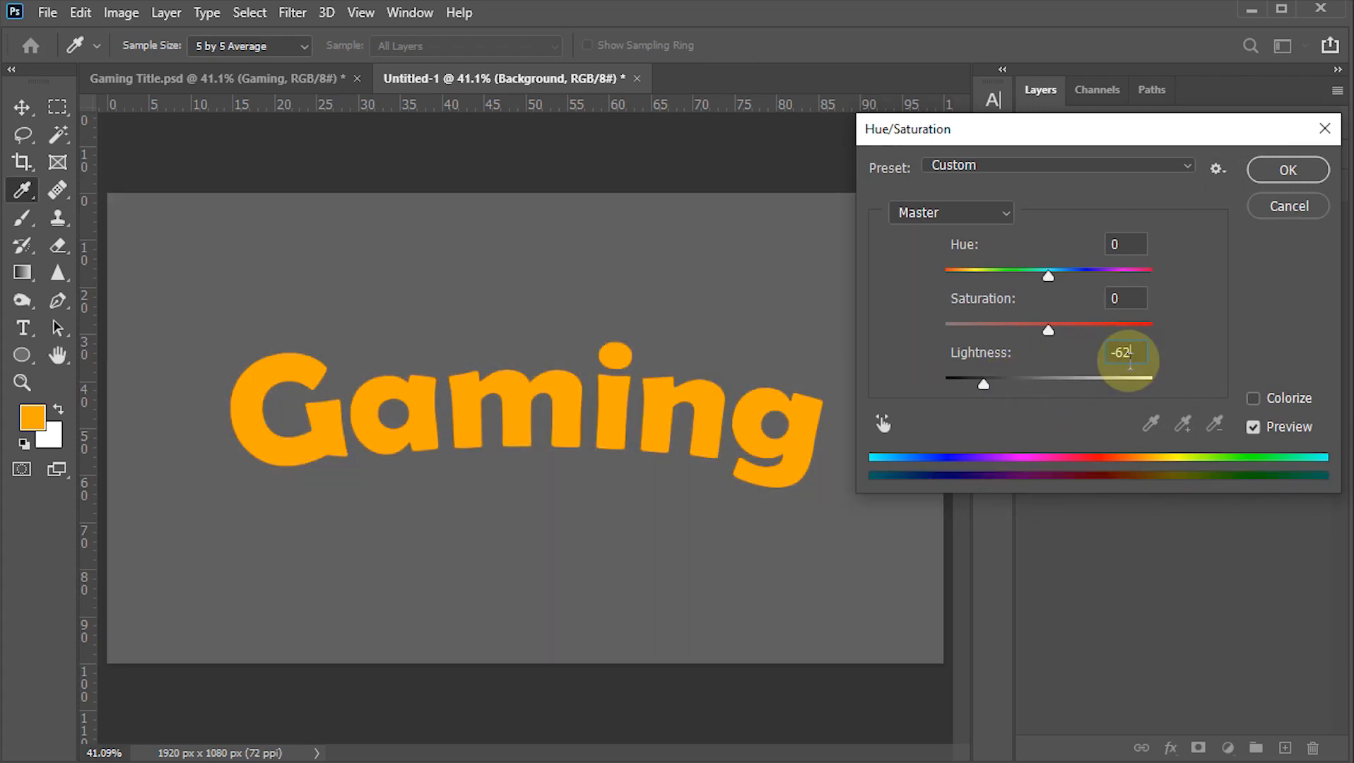
left_click(1289, 171)
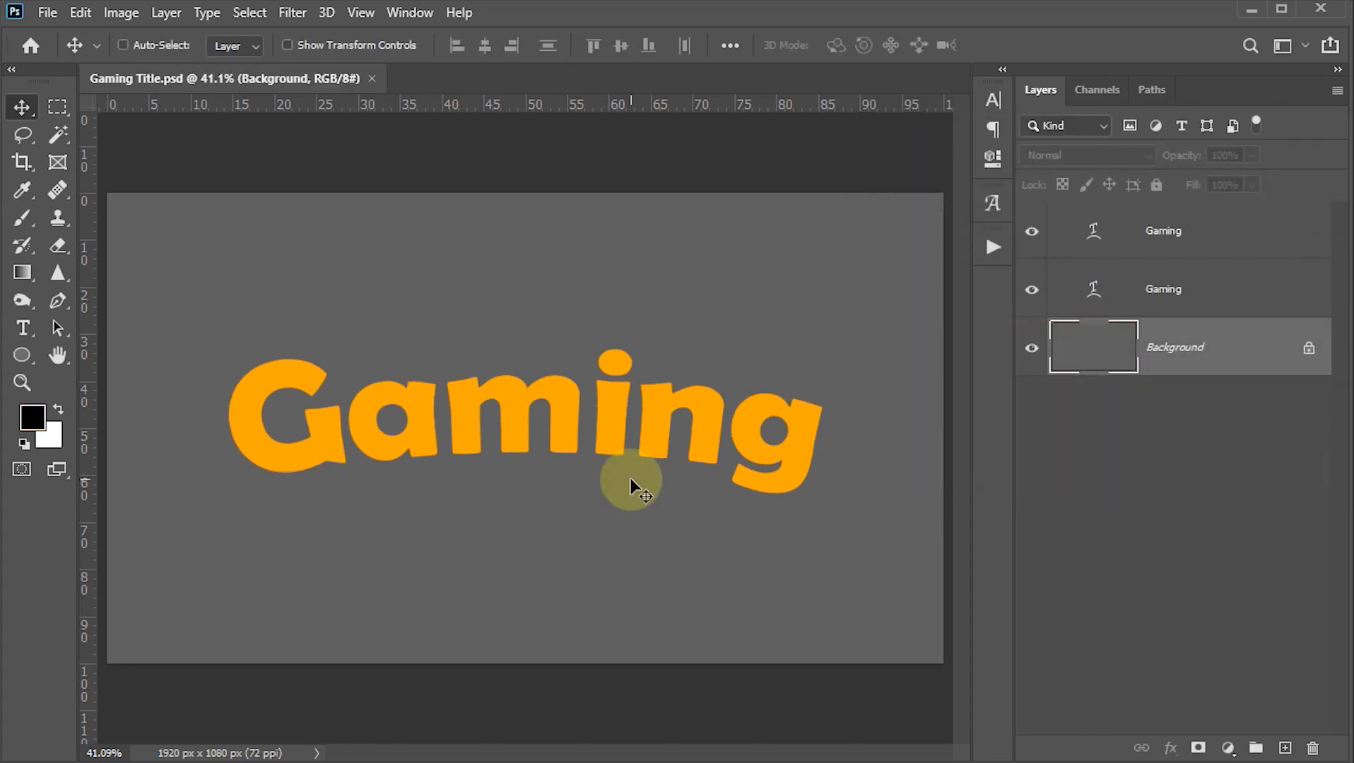
Step: Transform the lower black Gaming layer, nudging it straight down by about 5 px
left_click(1172, 290)
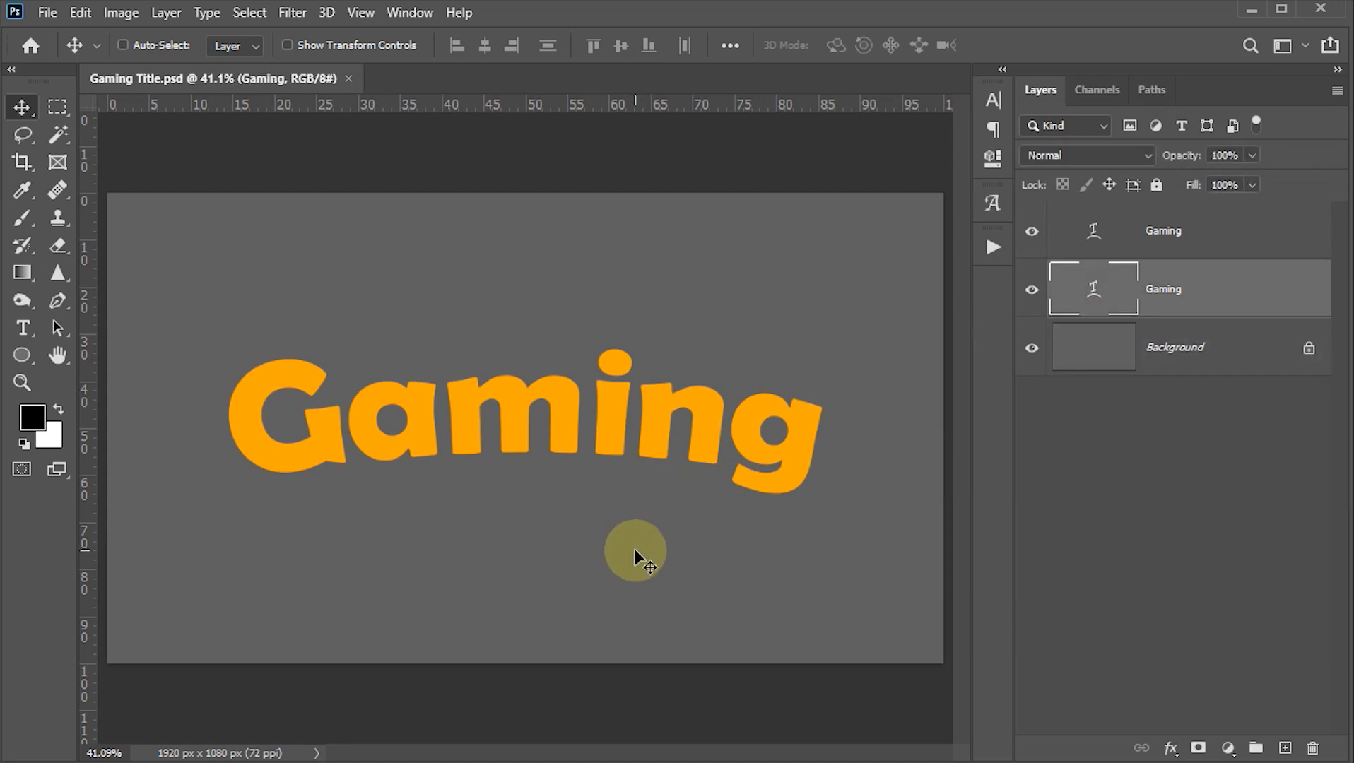
key("ctrl+t")
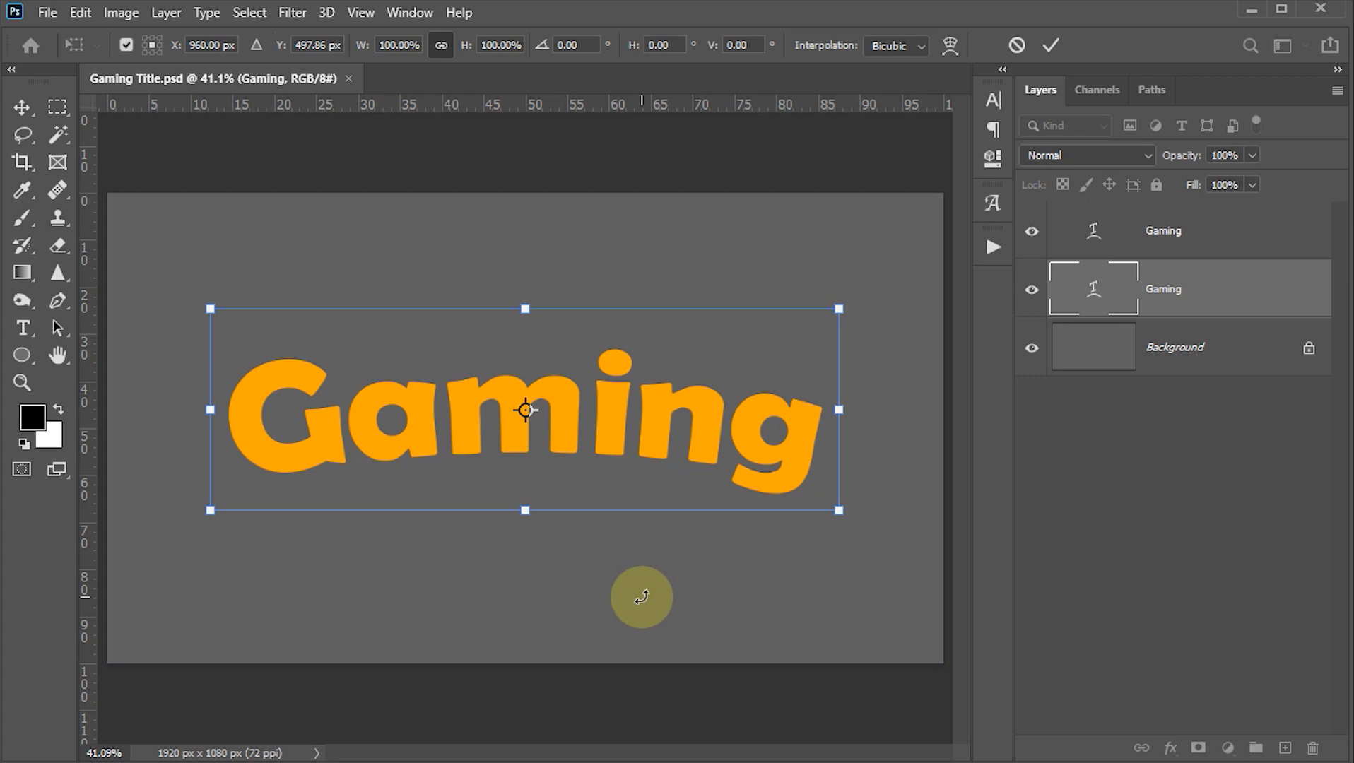
key("Down")
key("Down")
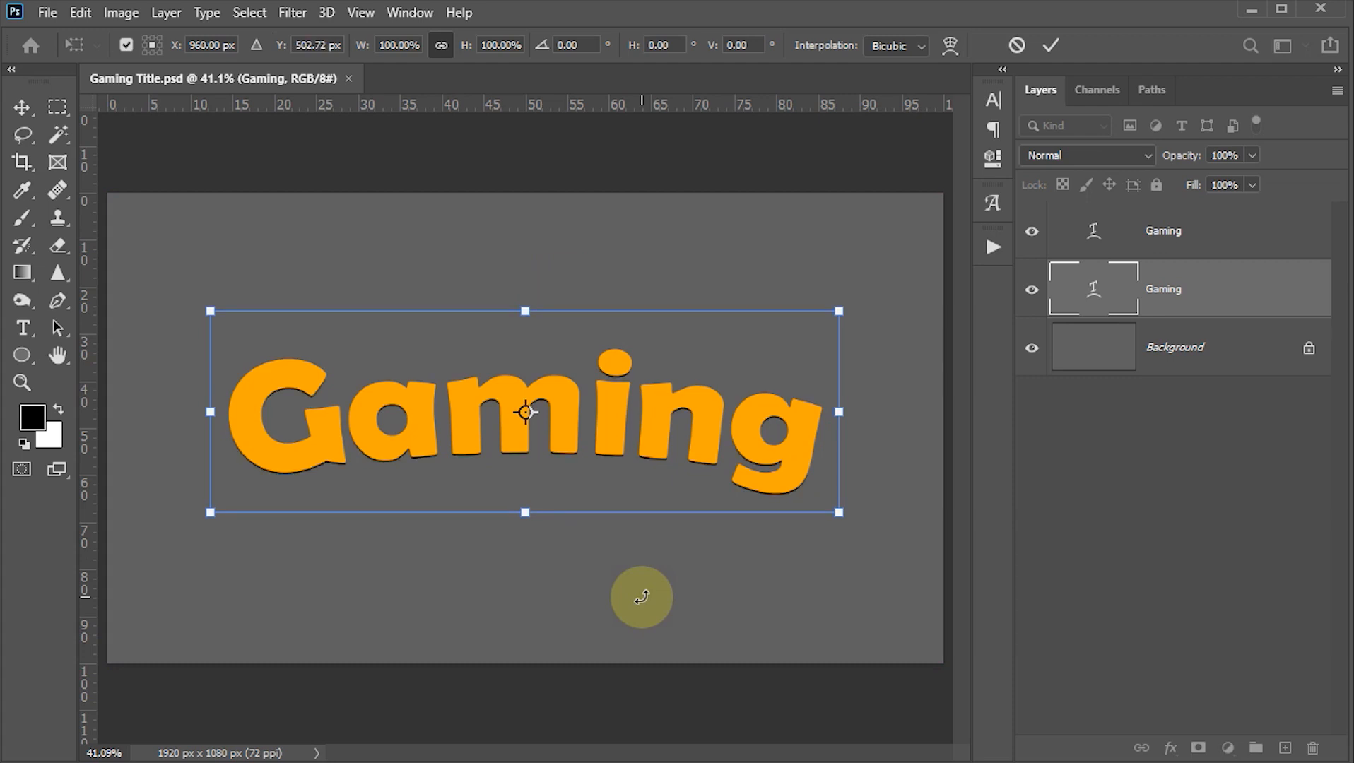
left_click(1051, 45)
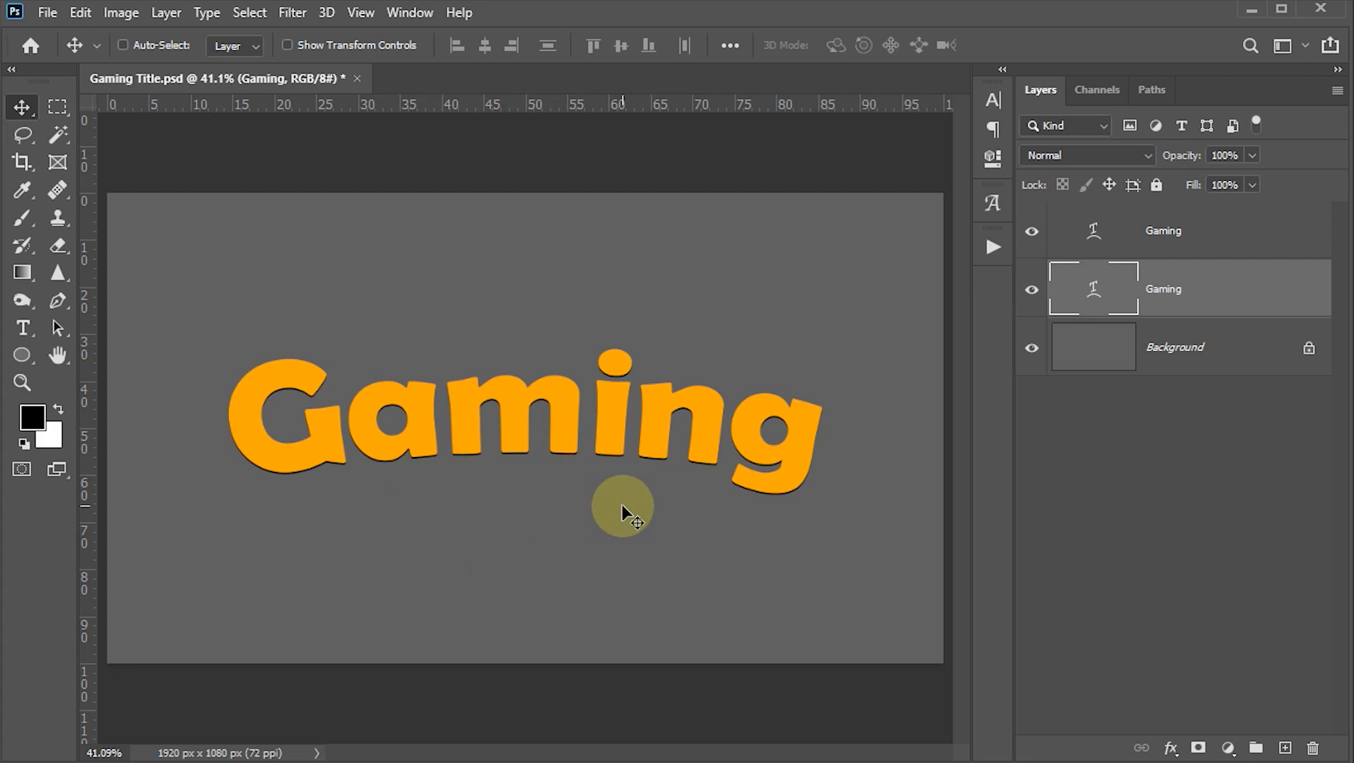
Step: Stack seven copies of the black Gaming layer, each nudged slightly further down, to build a black extrusion below the orange text
left_click_drag(694, 576, 695, 574)
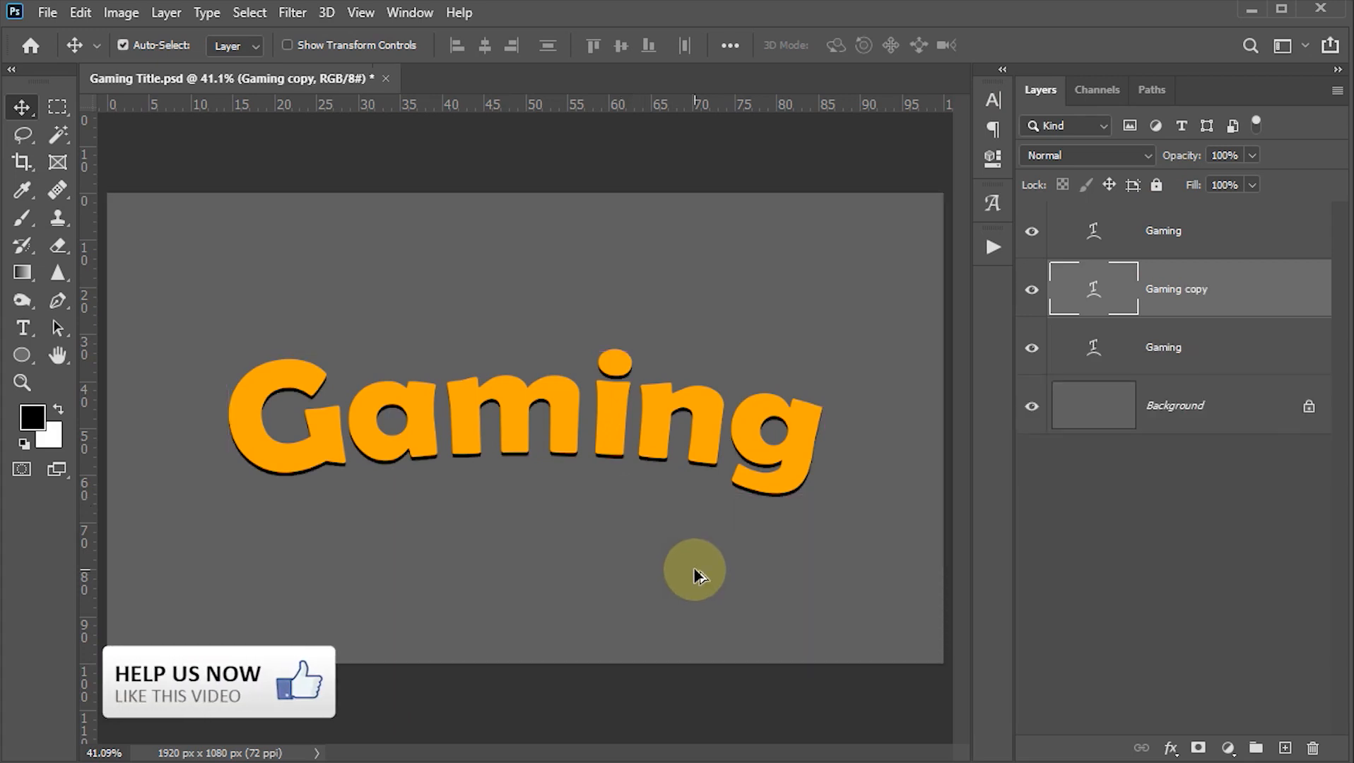
key("alt+Down")
key("alt+Down")
key("alt+Down")
key("alt+Down")
key("alt+Down")
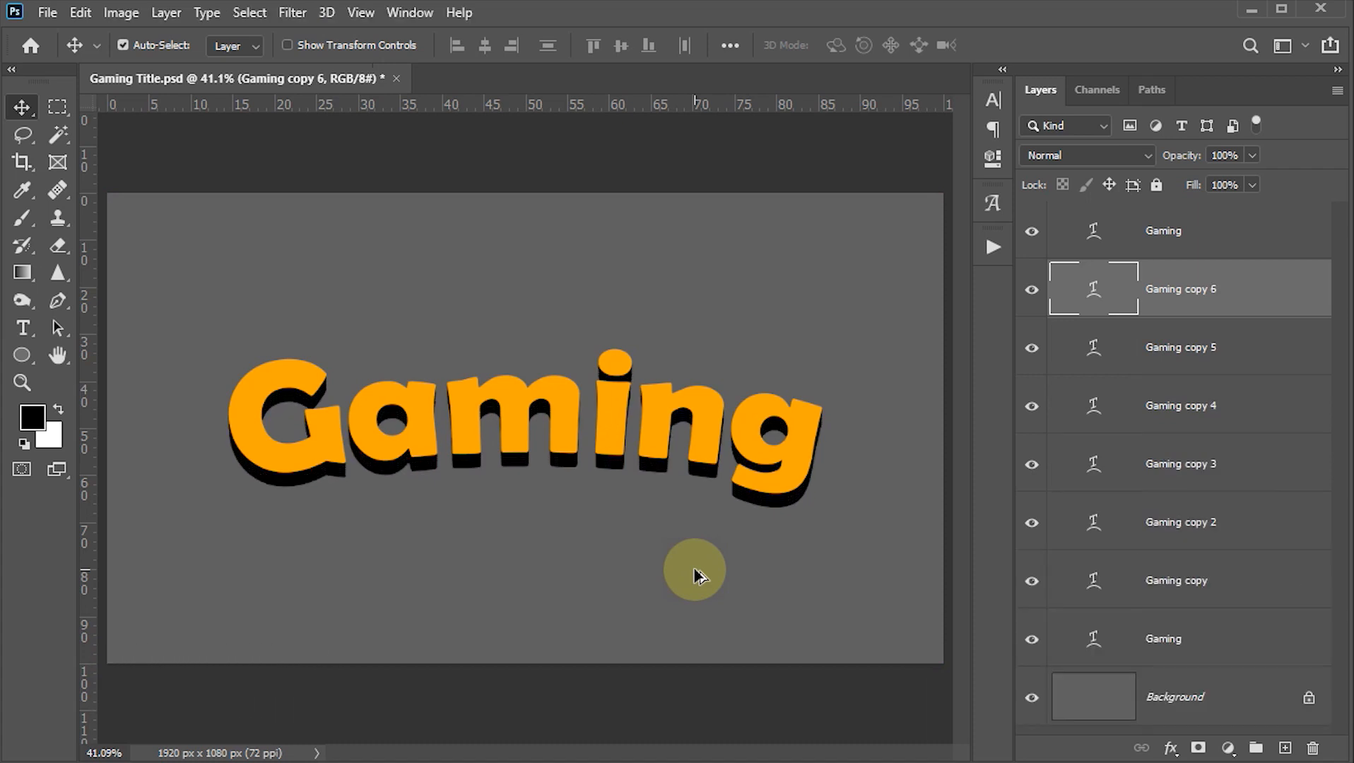
key("alt+Down")
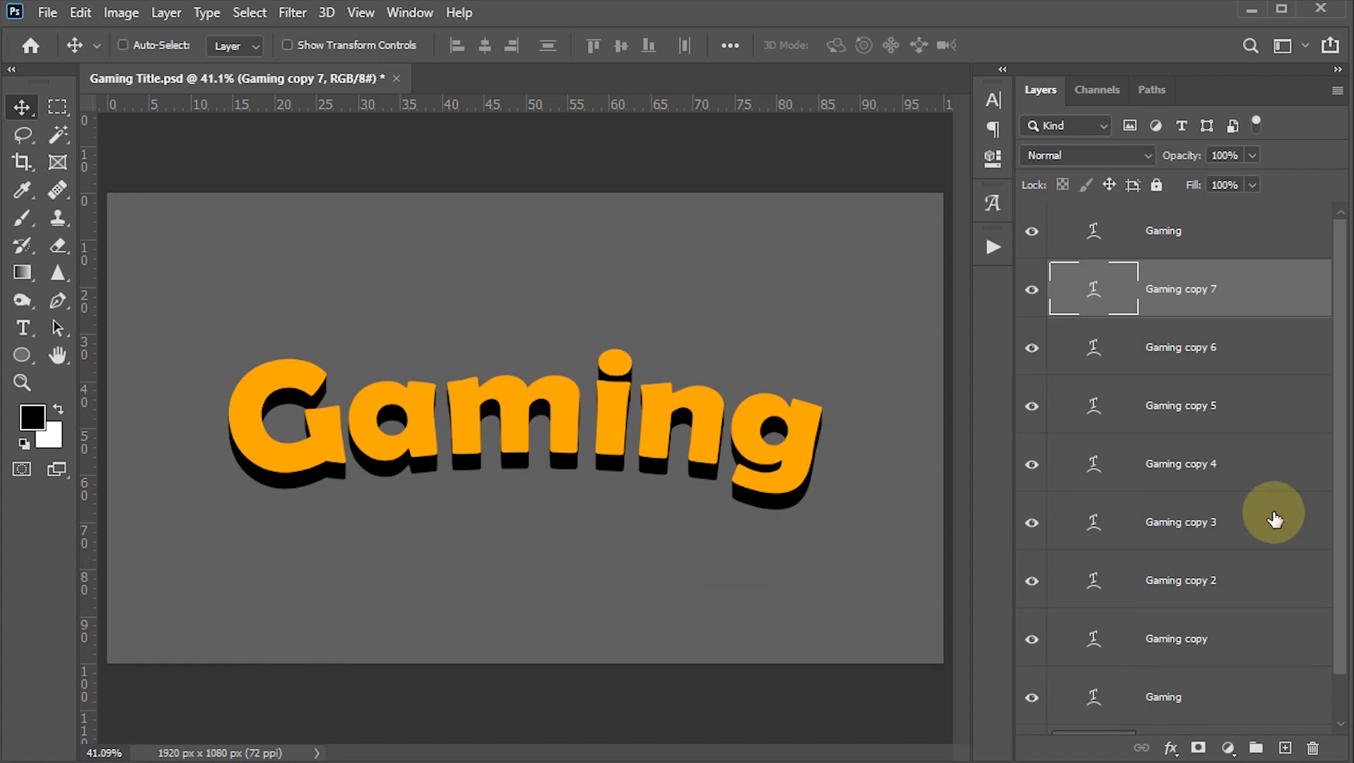
scroll(1275, 519, "down", 2)
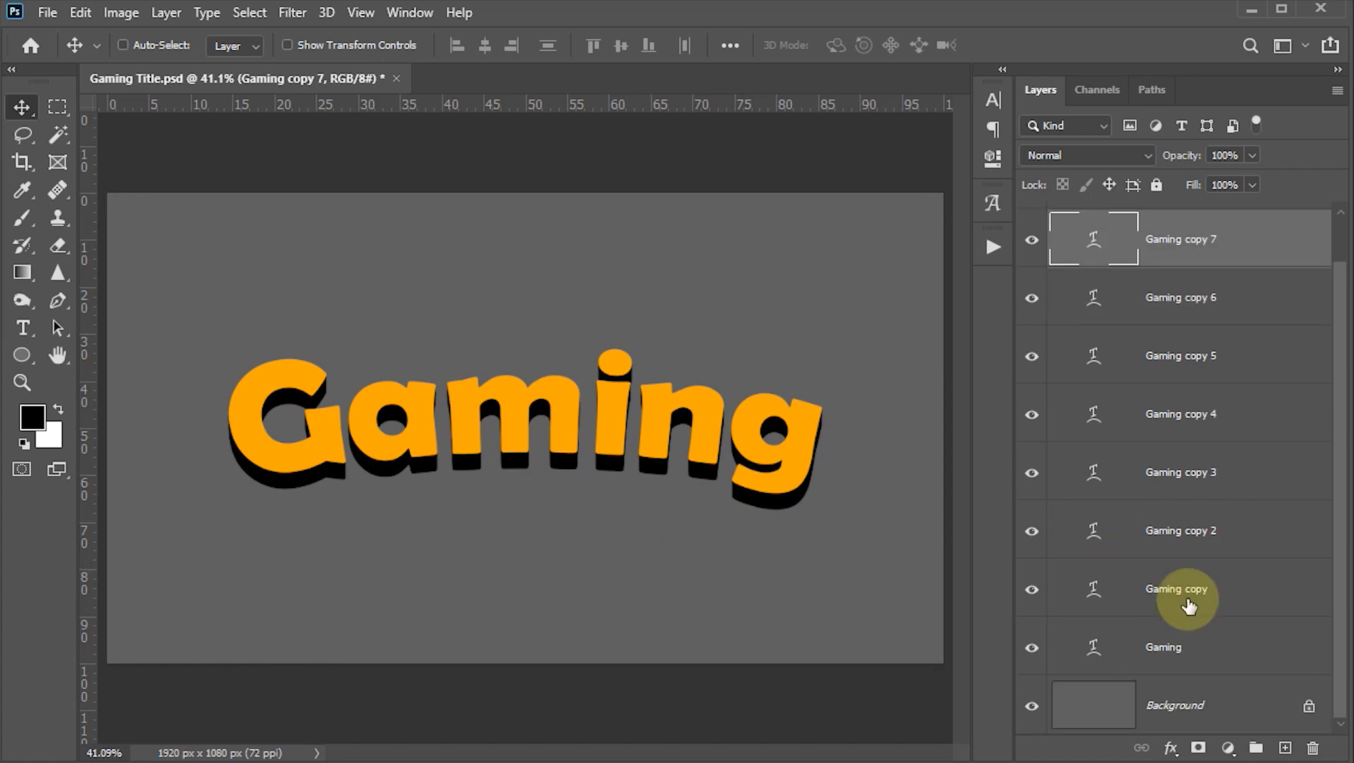
Step: Combine all the black Gaming text layers above the background into one smart object
left_click(1182, 648, "shift")
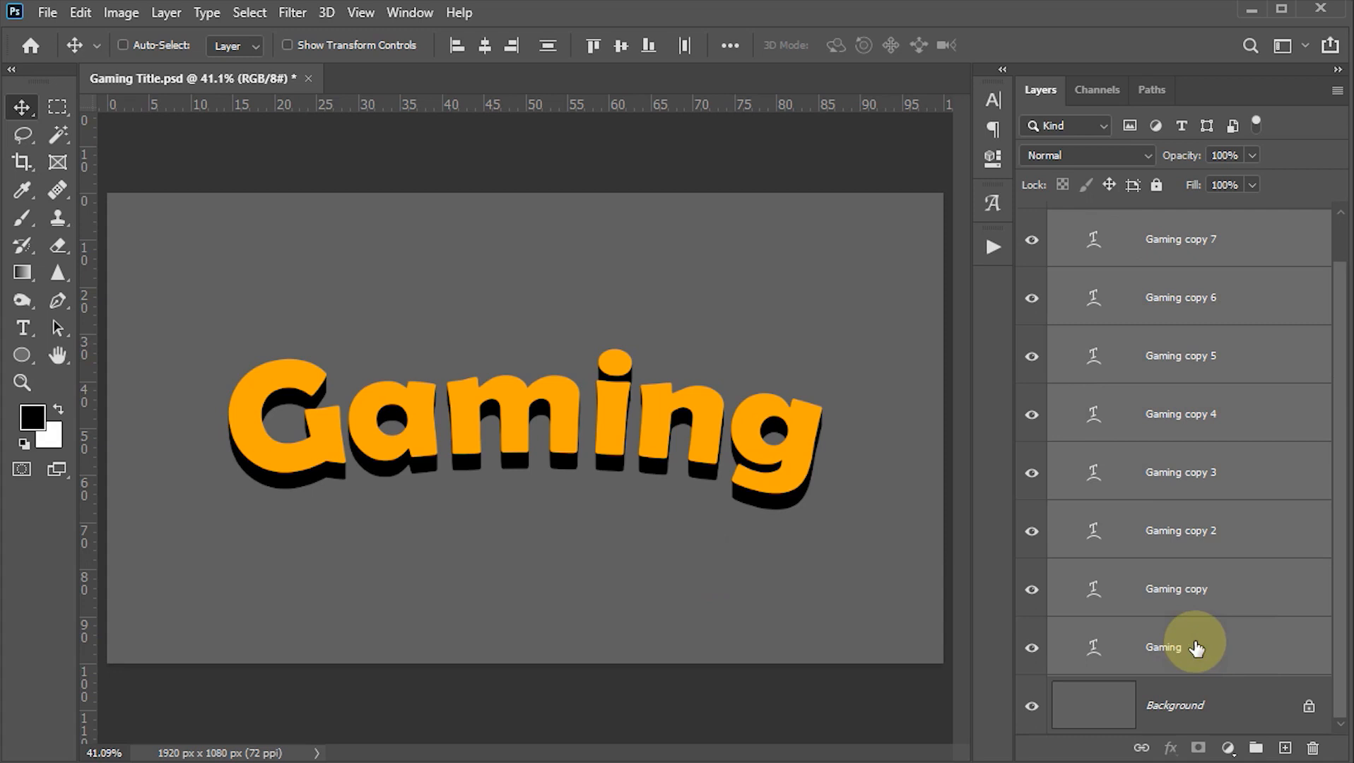
right_click(1250, 645)
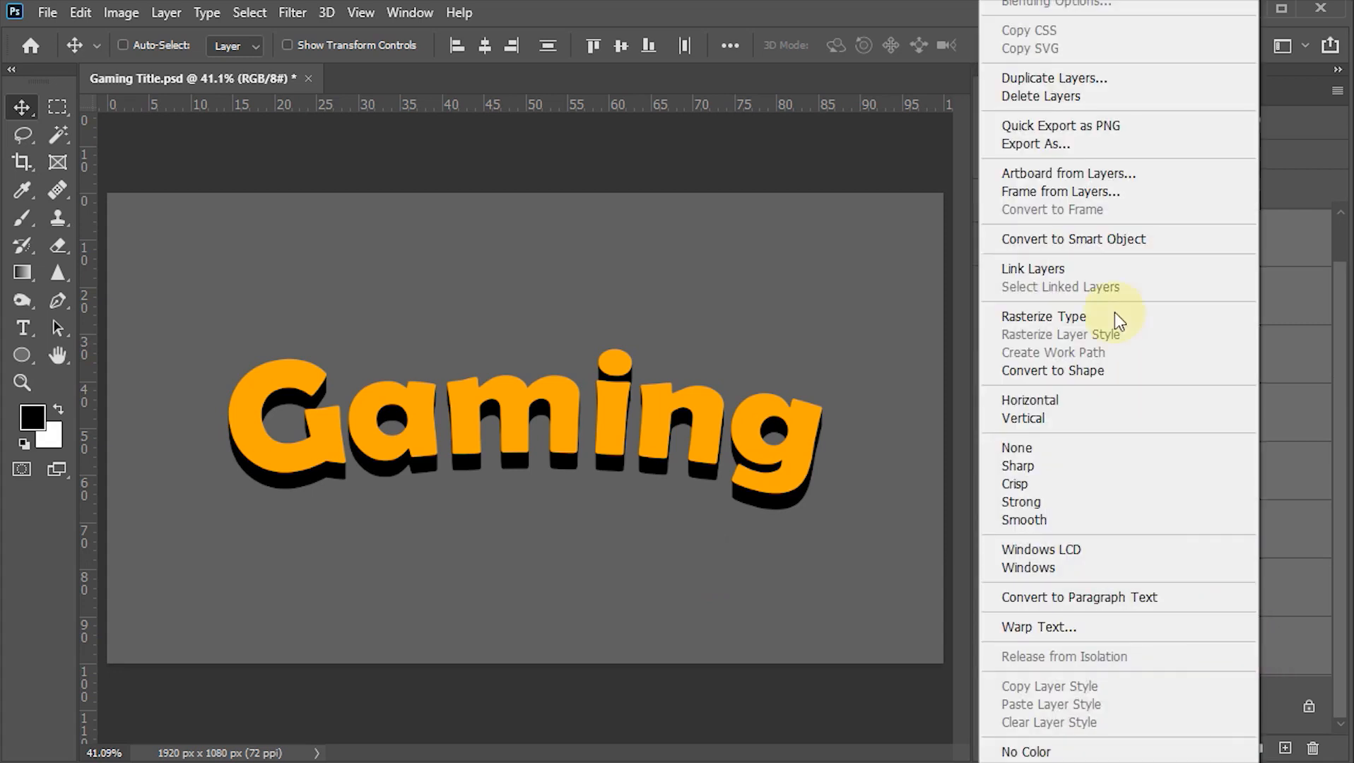
left_click(1107, 242)
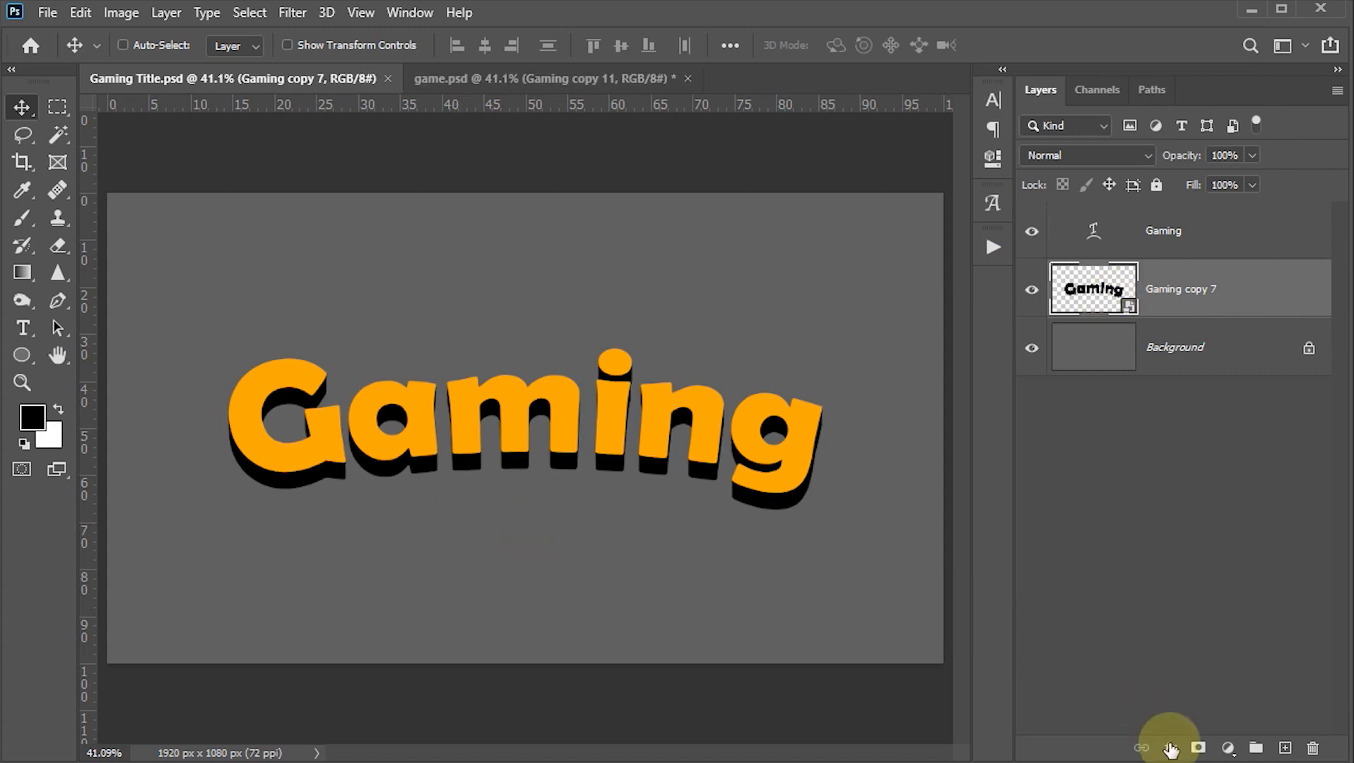
Step: Add a Color Overlay in dark golden brown, 7d6100, to the Gaming copy 7 extrusion layer
left_click(1170, 748)
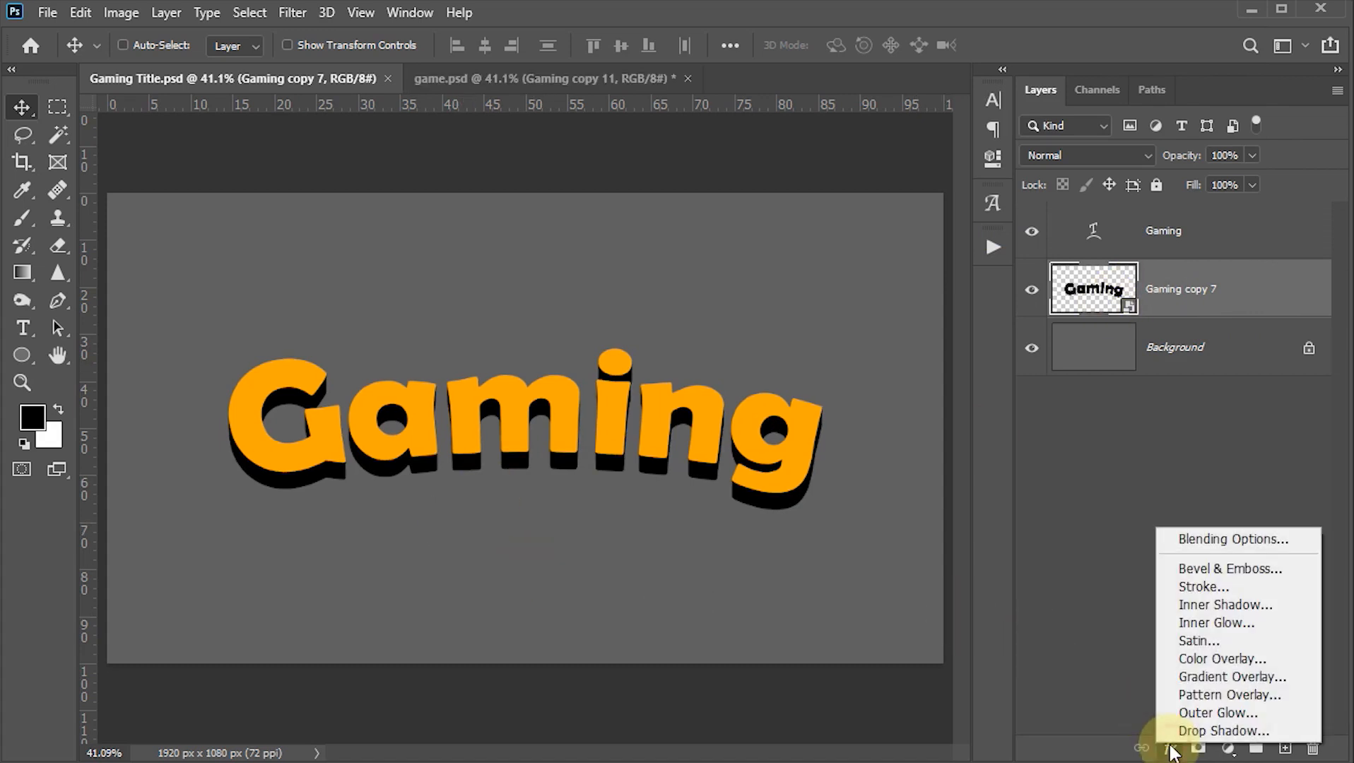
left_click(1198, 662)
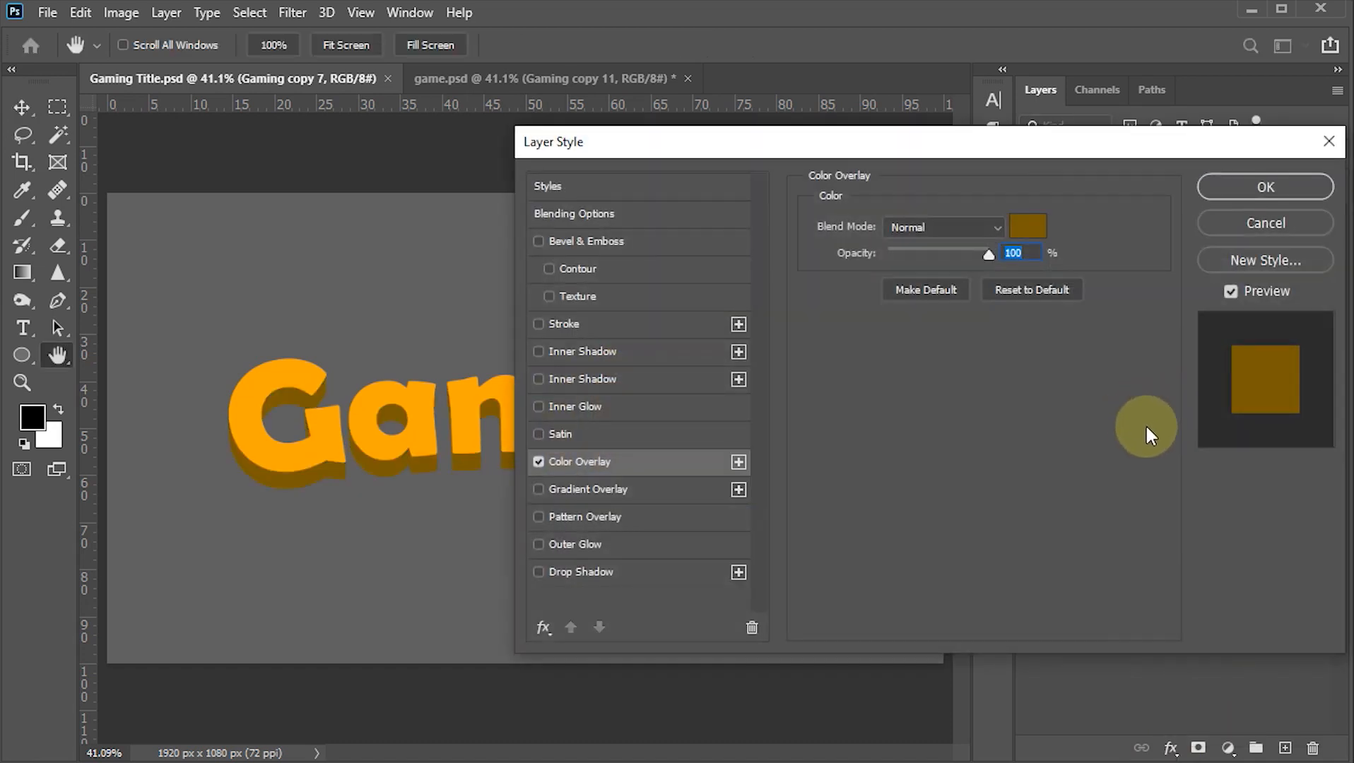
left_click(1027, 227)
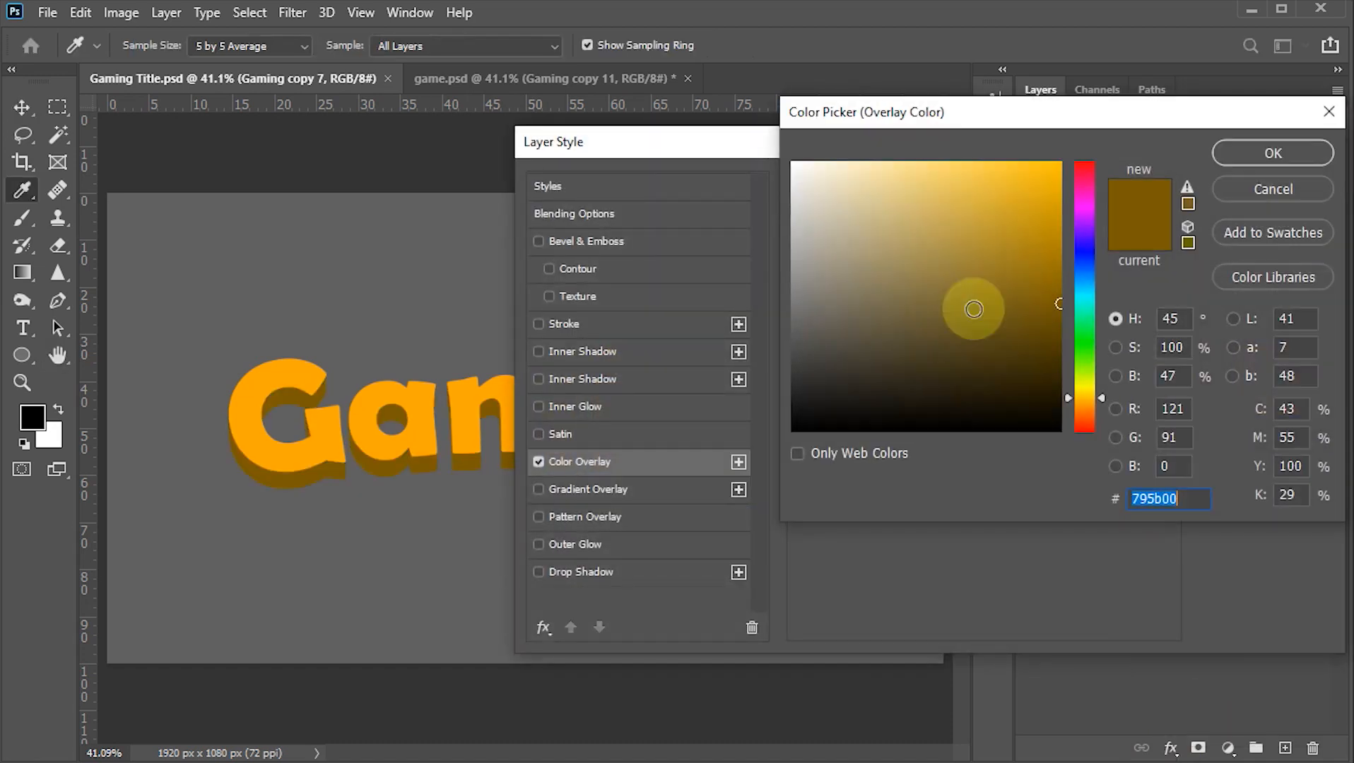
left_click(429, 393)
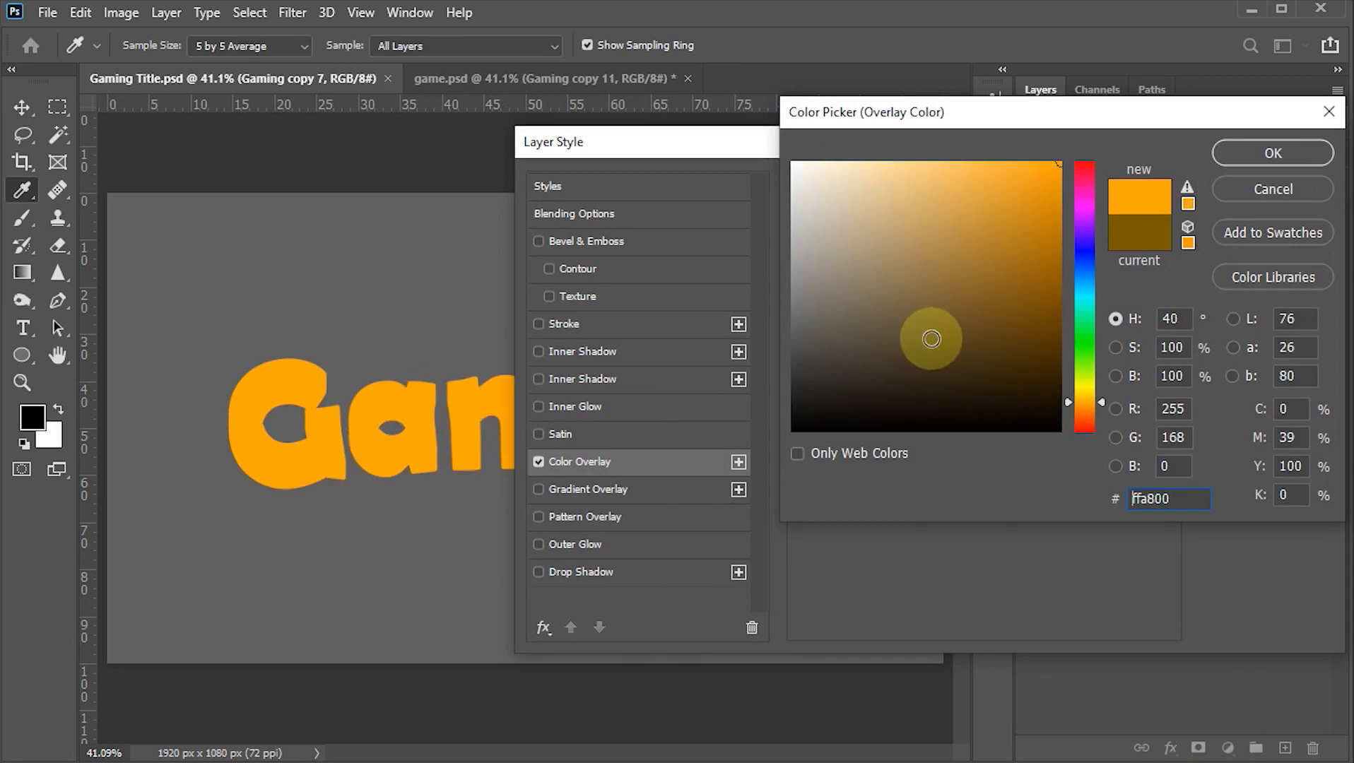
left_click_drag(1036, 227, 1060, 299)
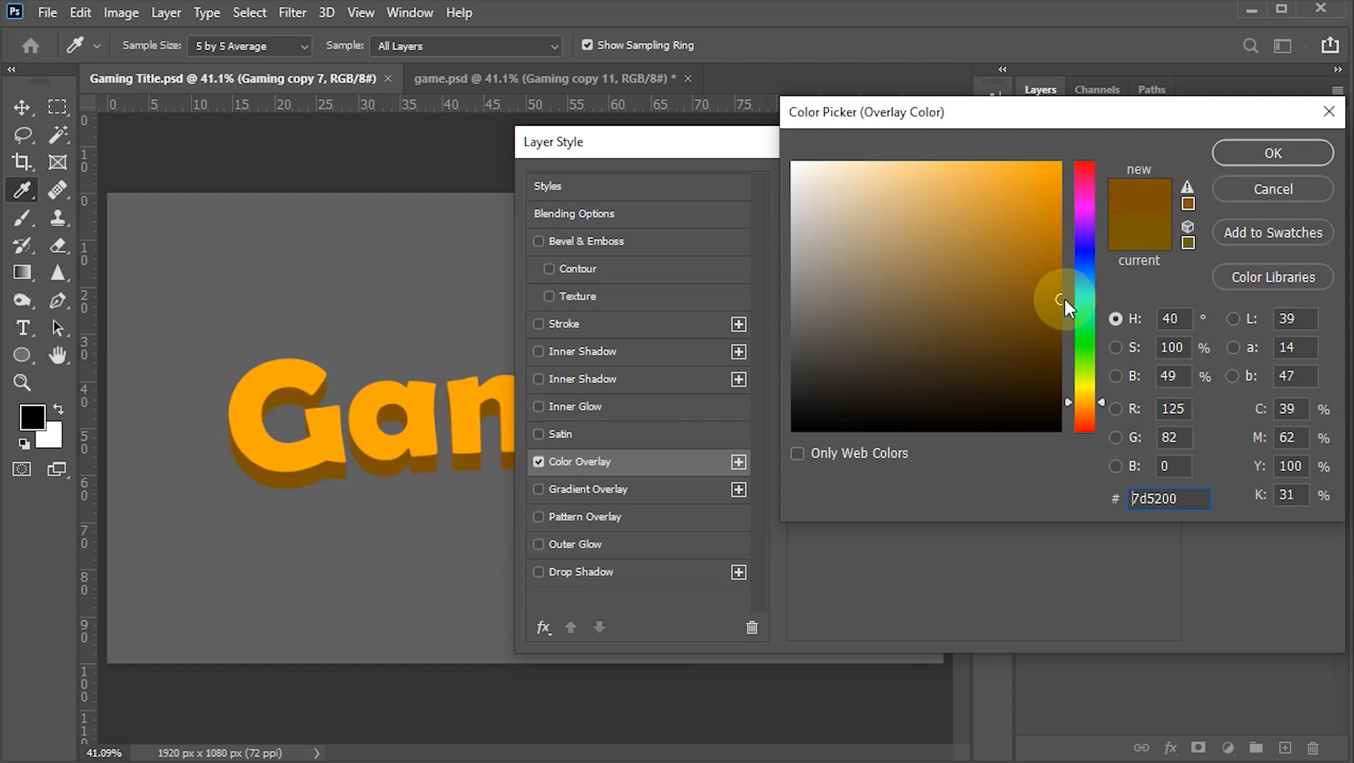
left_click_drag(1102, 401, 1105, 397)
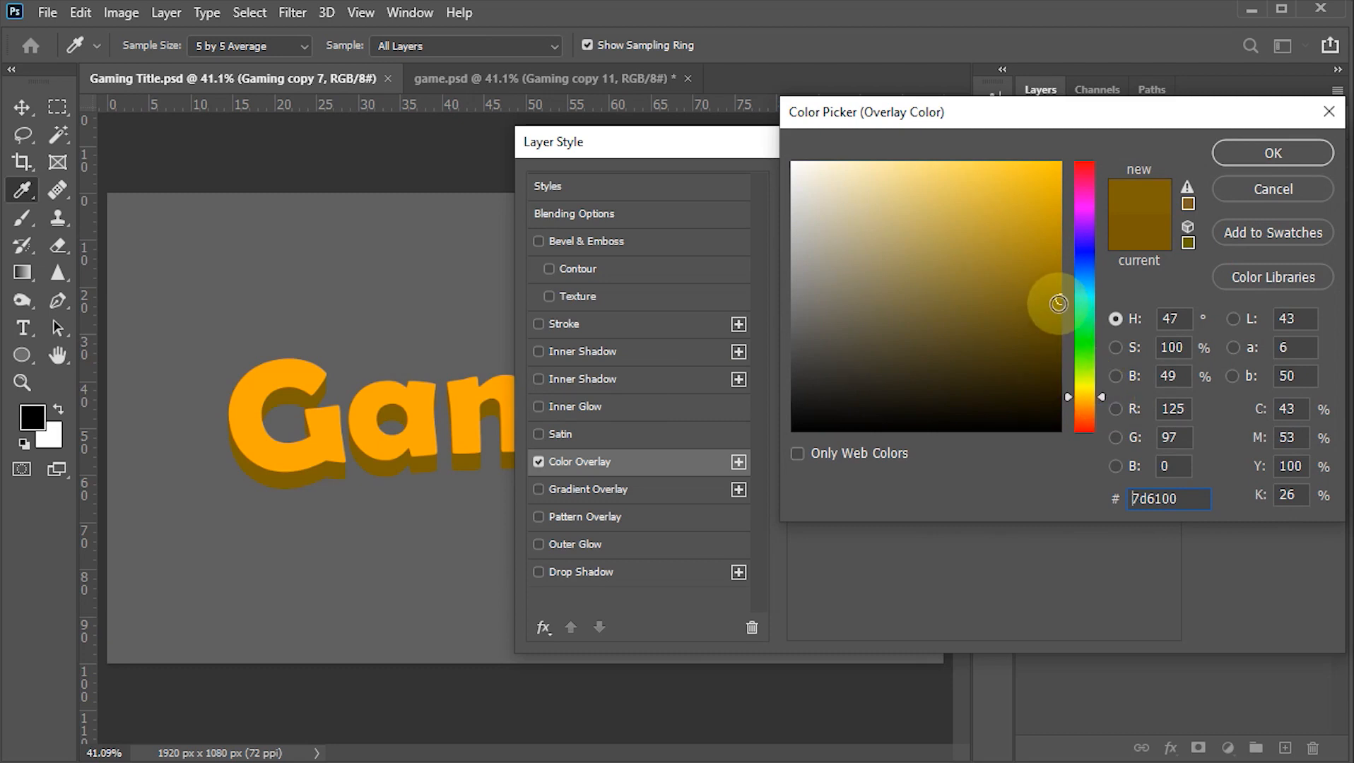
left_click(1235, 148)
left_click(1228, 188)
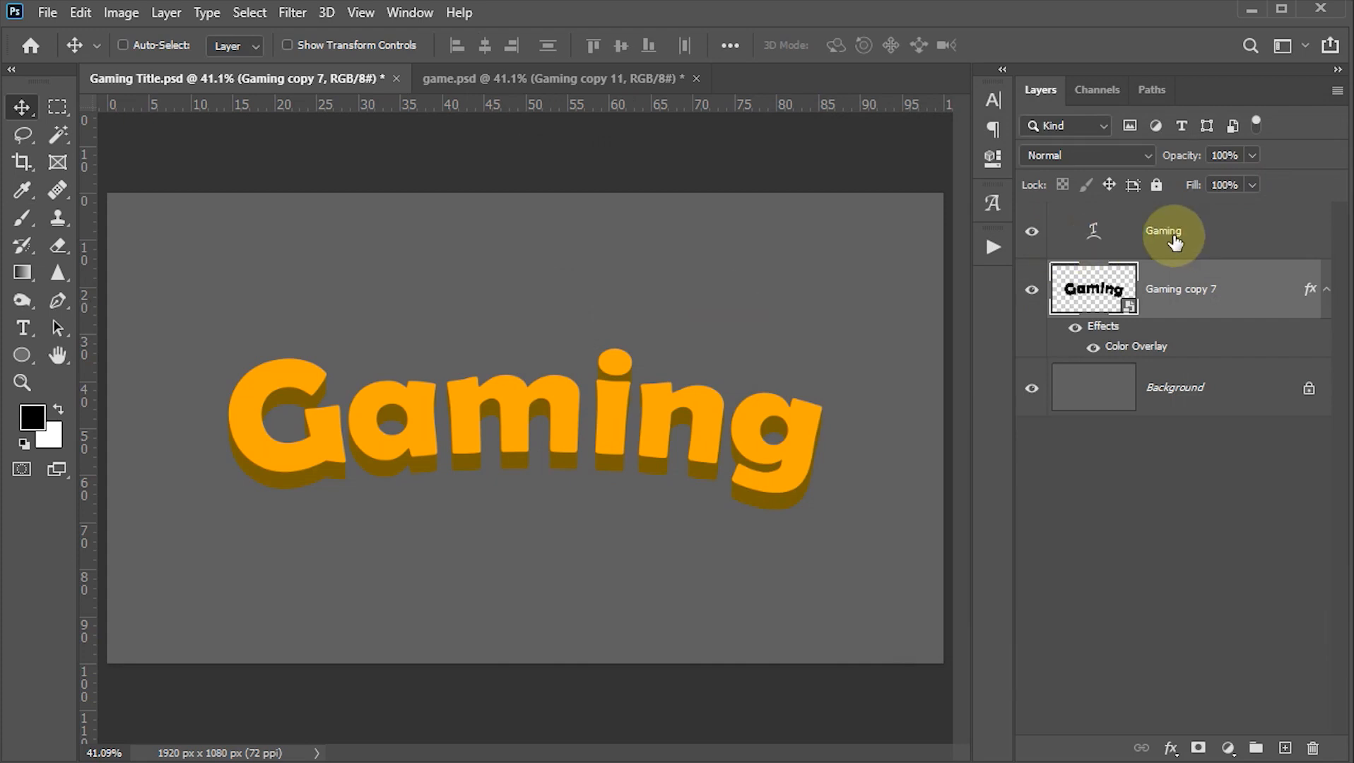
Step: Add a Gradient Overlay to the top Gaming text layer and set the gradient's white end stop to yellow, ffe400
left_click_drag(1173, 239, 1160, 753)
left_click(1171, 749)
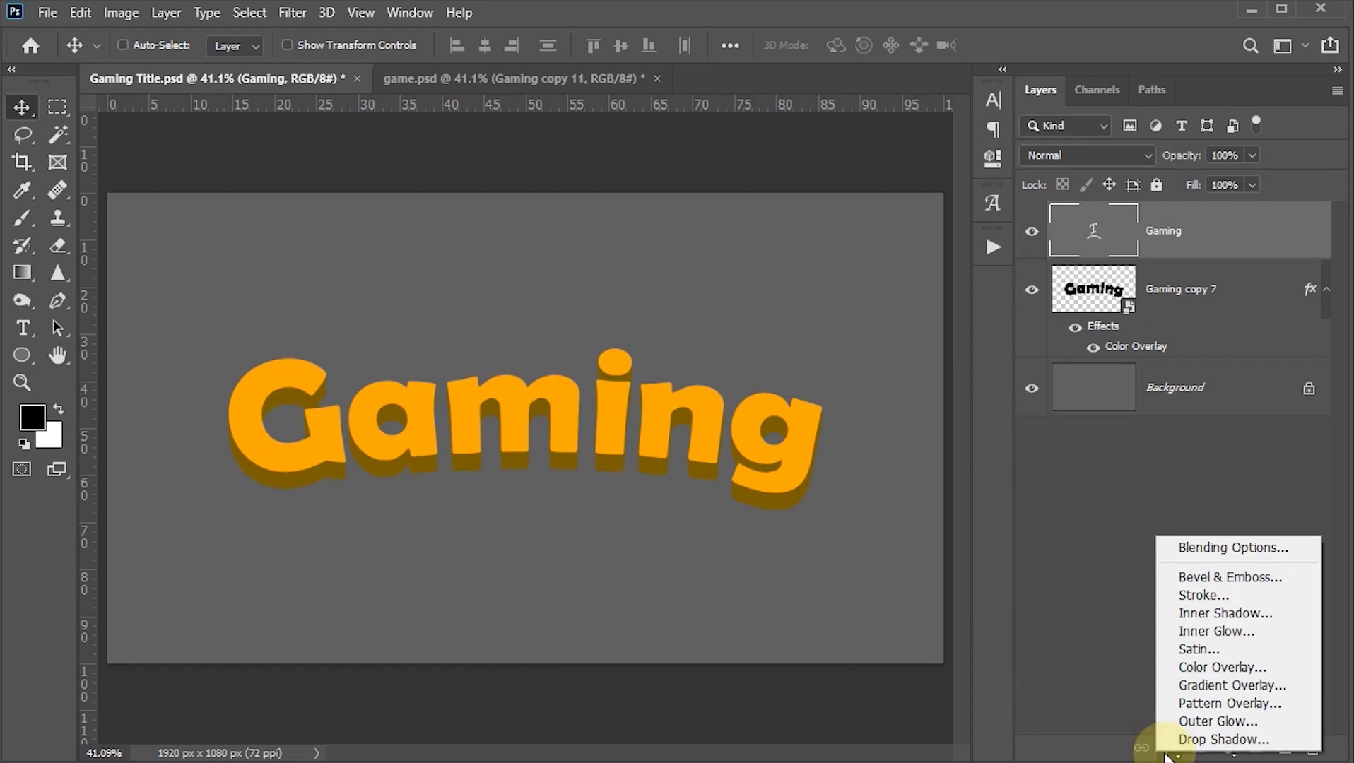
left_click(1209, 685)
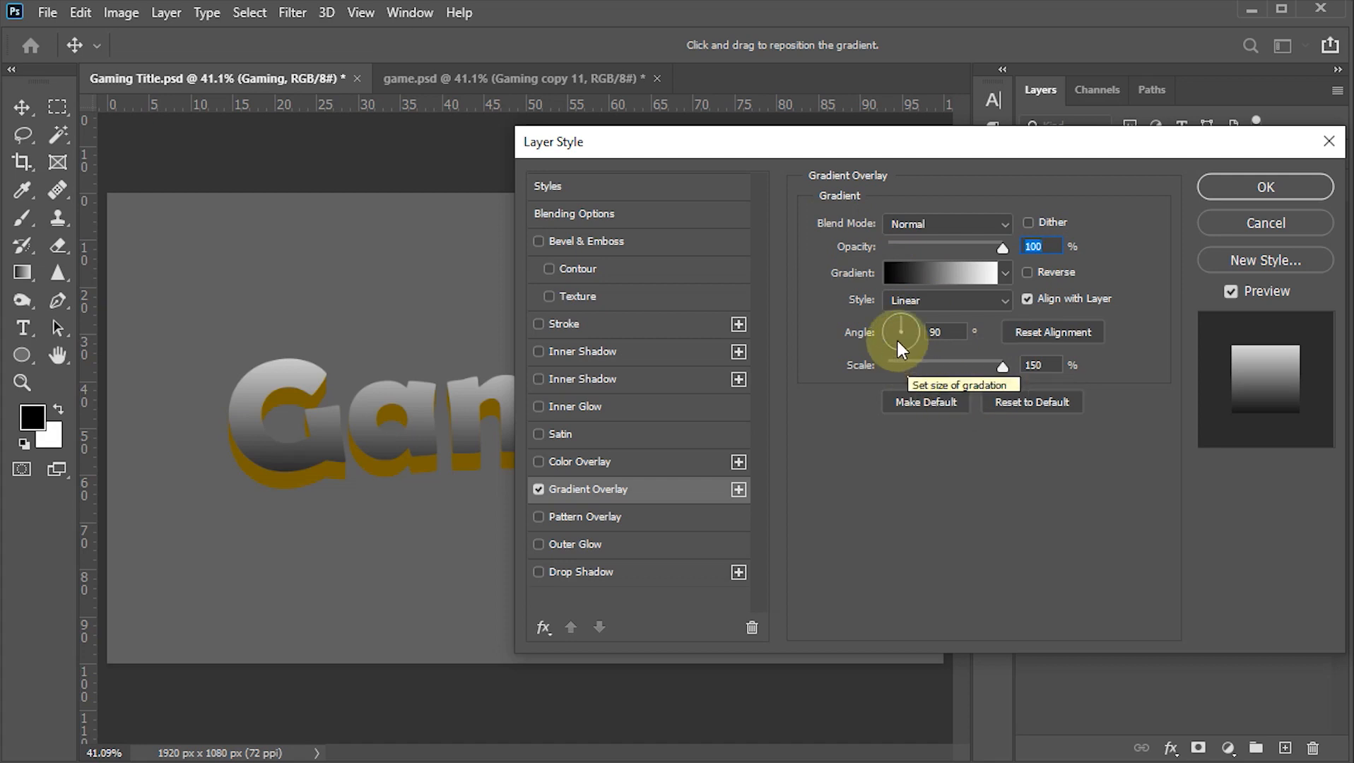
left_click(930, 277)
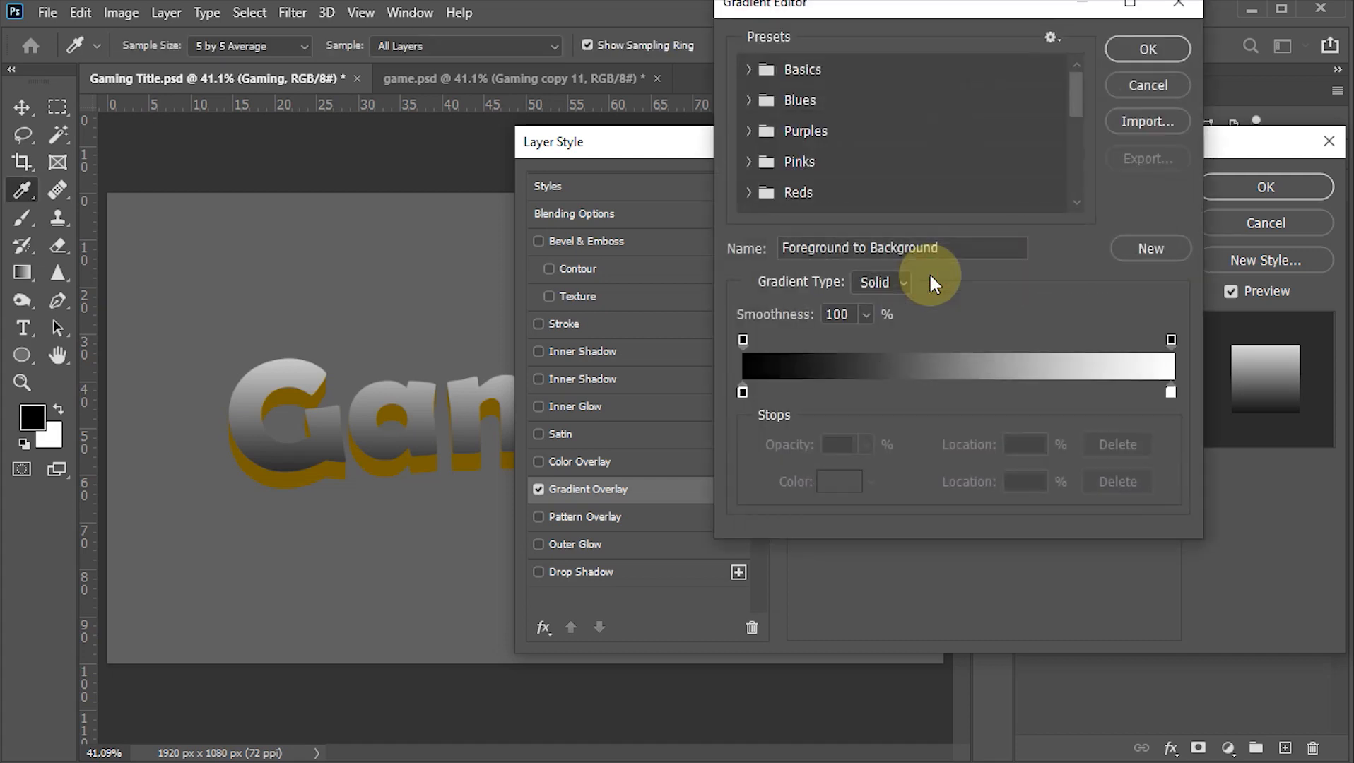
double_click(1168, 392)
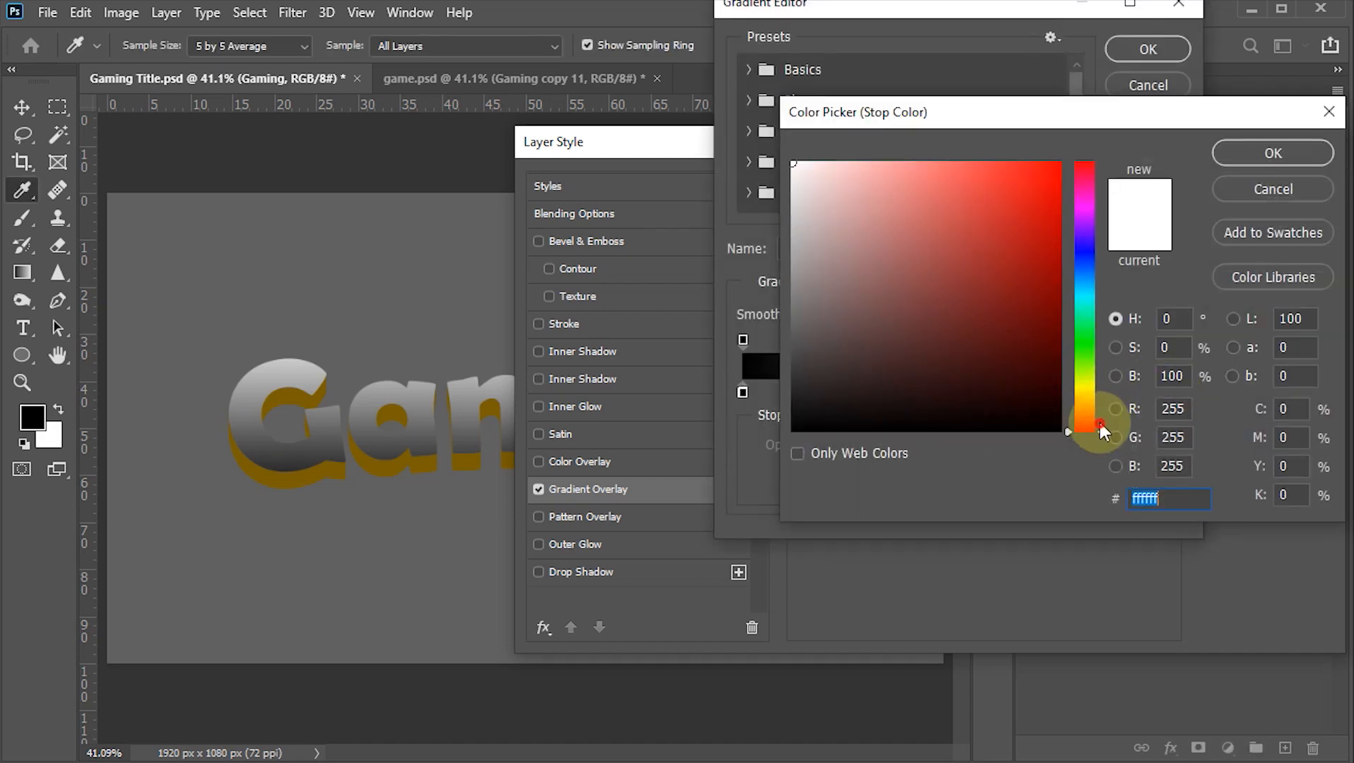
left_click_drag(1101, 425, 1099, 385)
left_click(1039, 239)
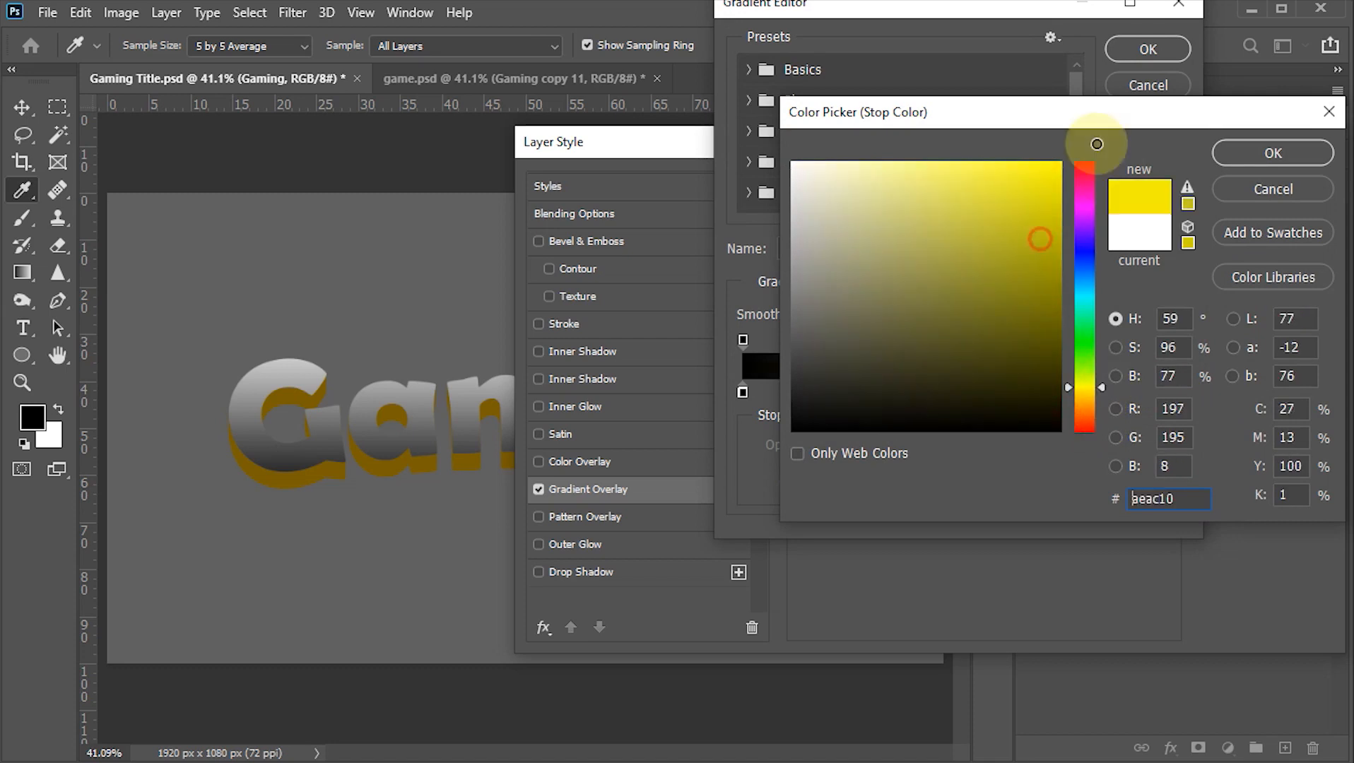
left_click_drag(1097, 143, 1096, 147)
left_click_drag(1101, 388, 1100, 391)
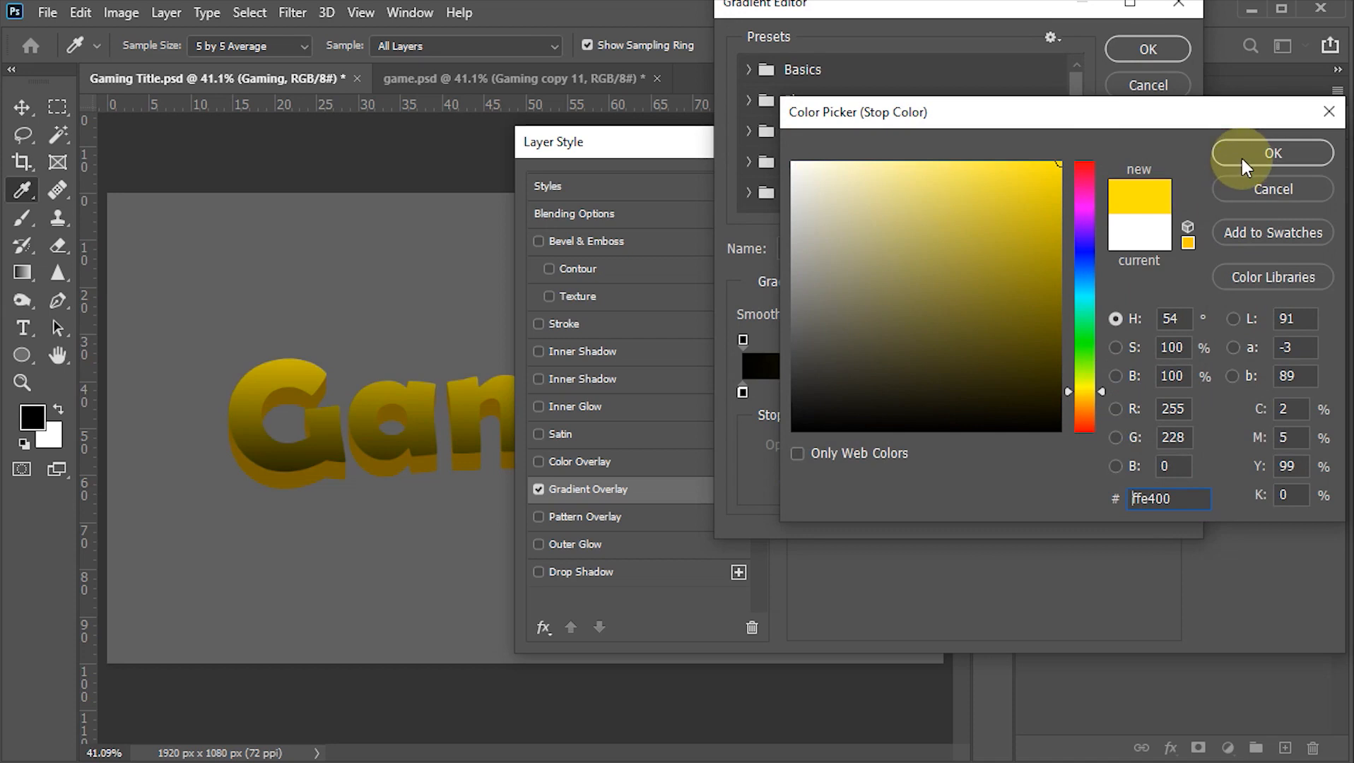
left_click(1242, 162)
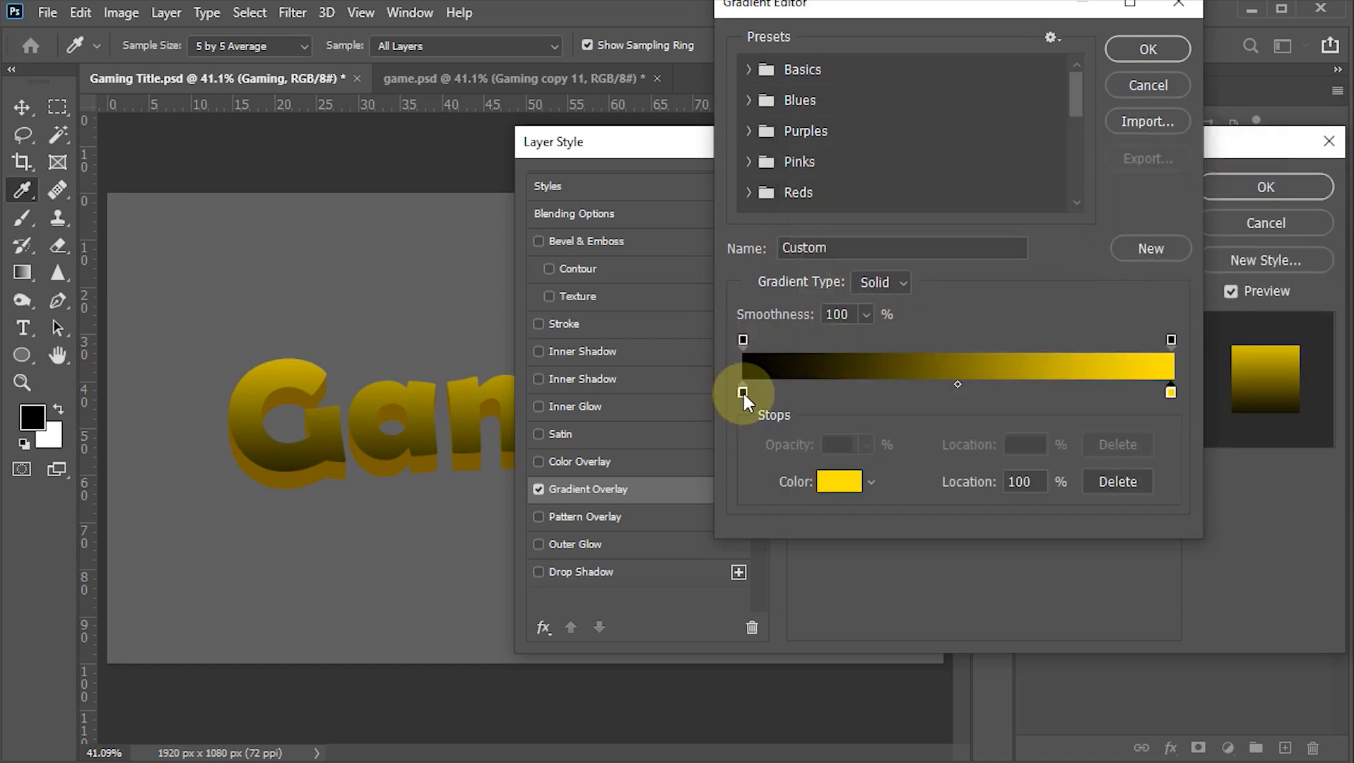
Step: Set the gradient's black starting stop to orange, f17d00, and accept the edited gradient
double_click(742, 391)
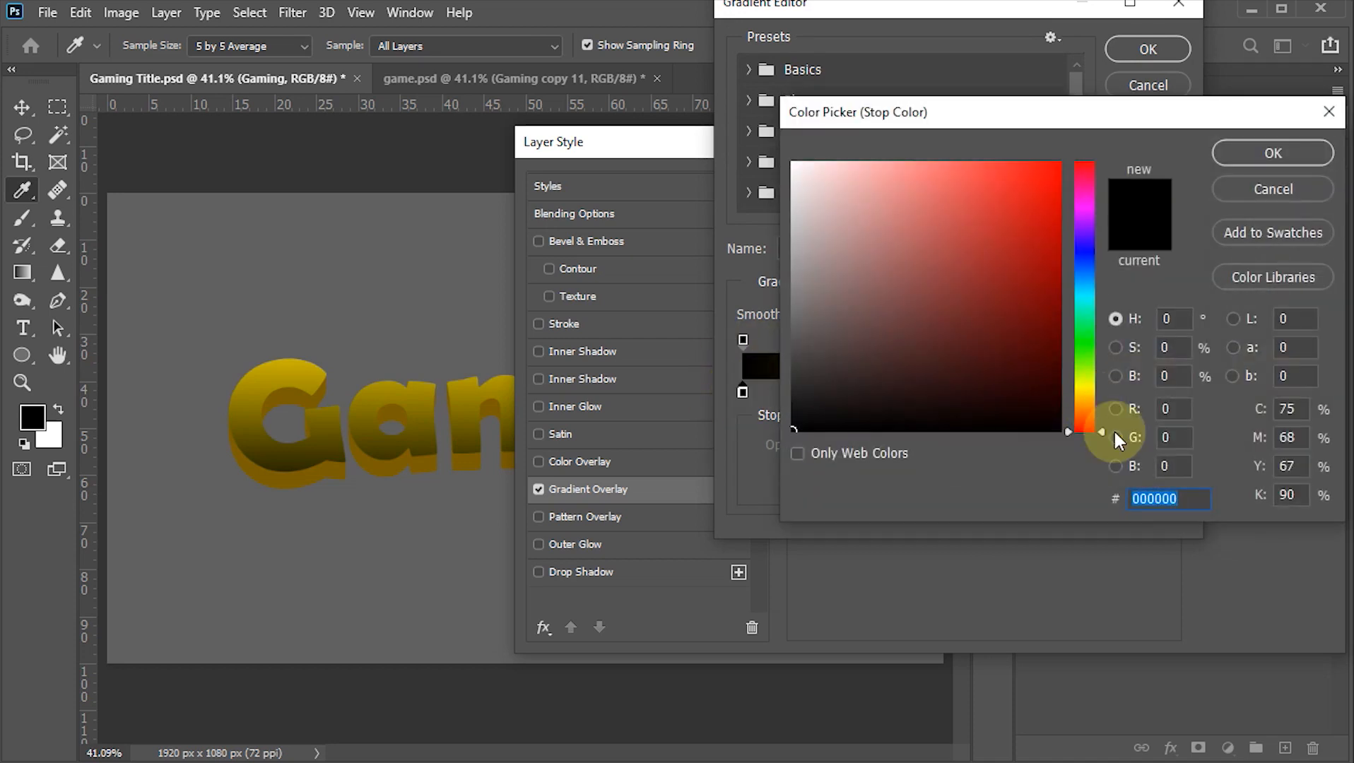
left_click_drag(1105, 431, 1103, 398)
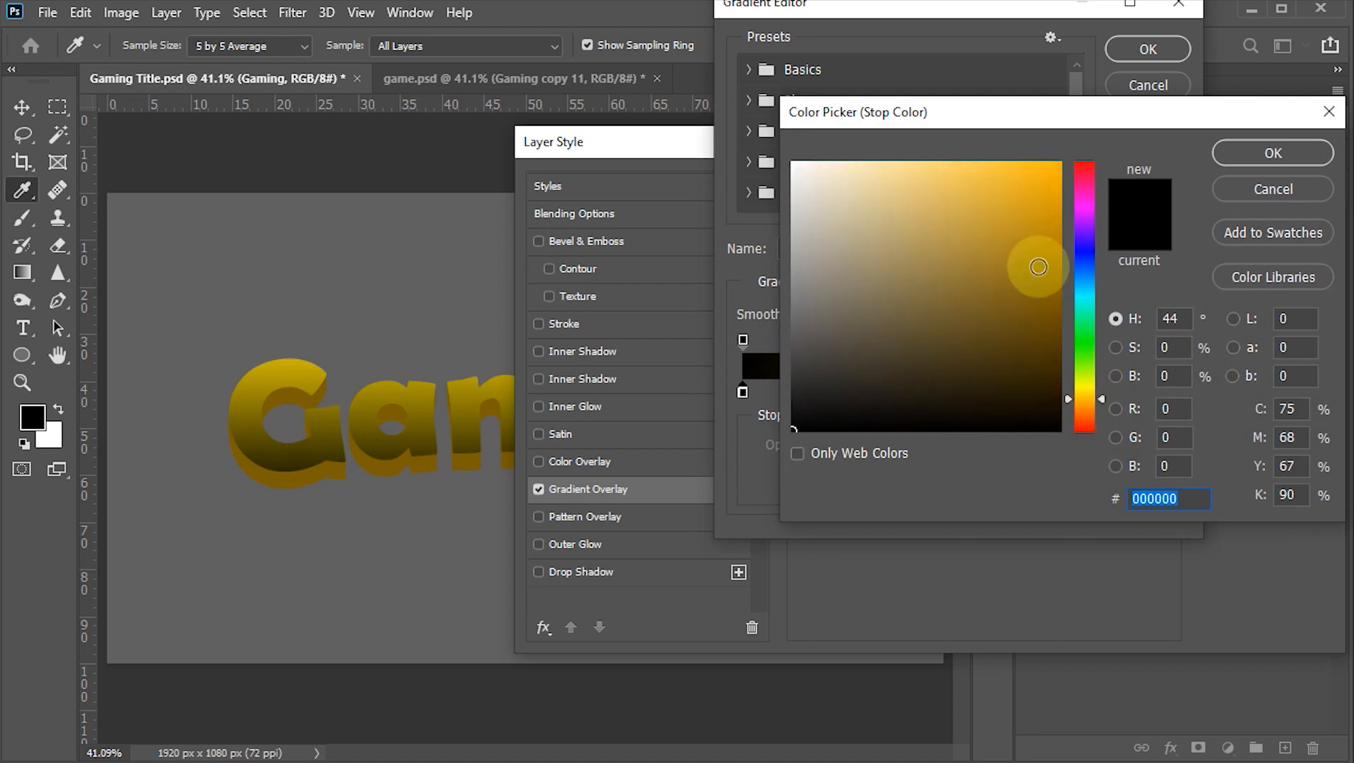
left_click_drag(1027, 212, 1062, 177)
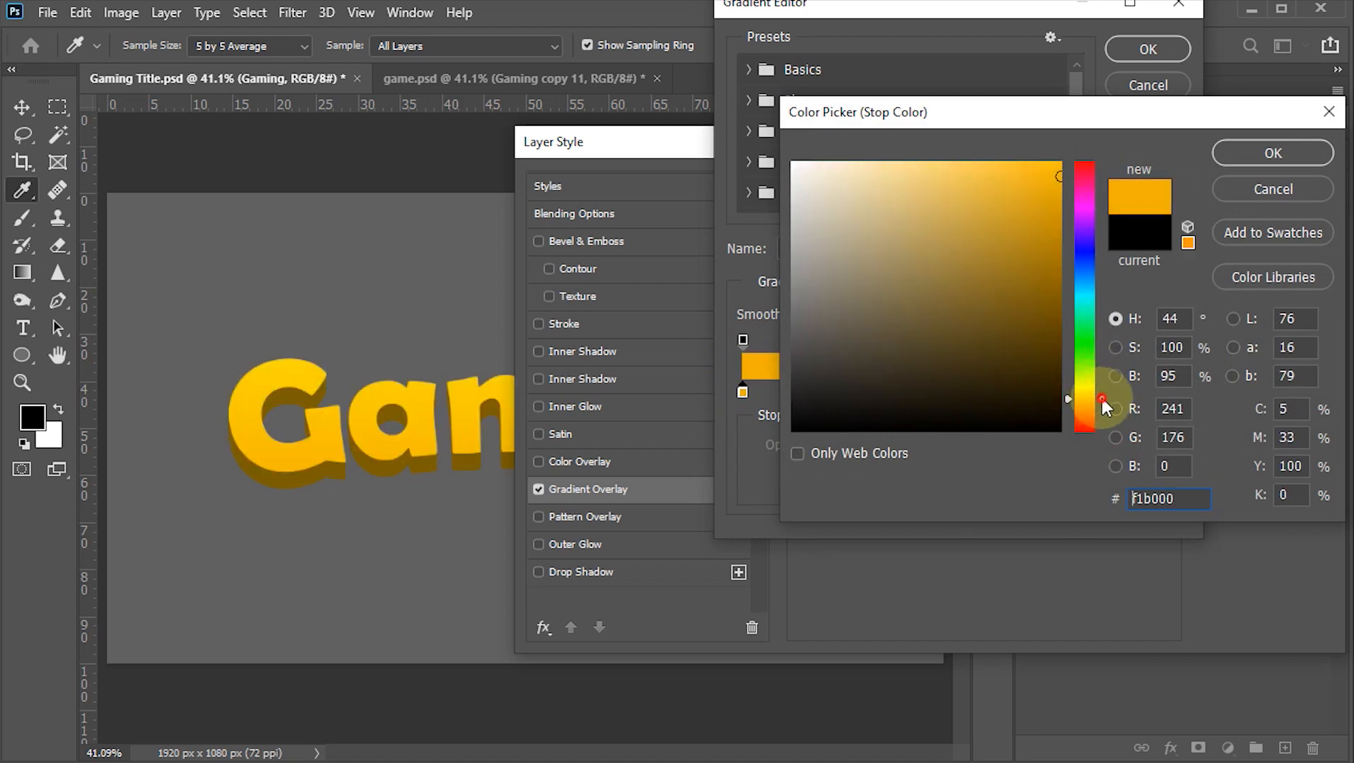
left_click_drag(1104, 400, 1104, 409)
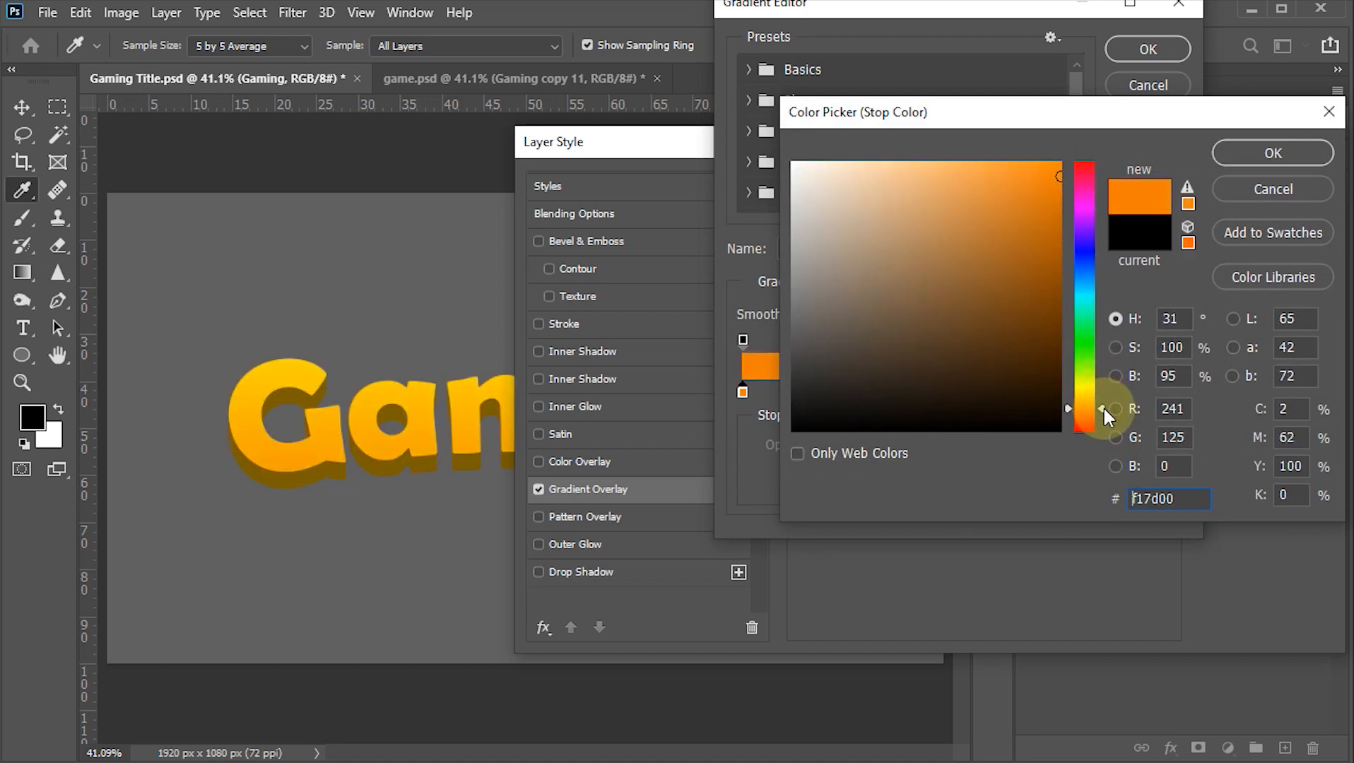
left_click(1252, 150)
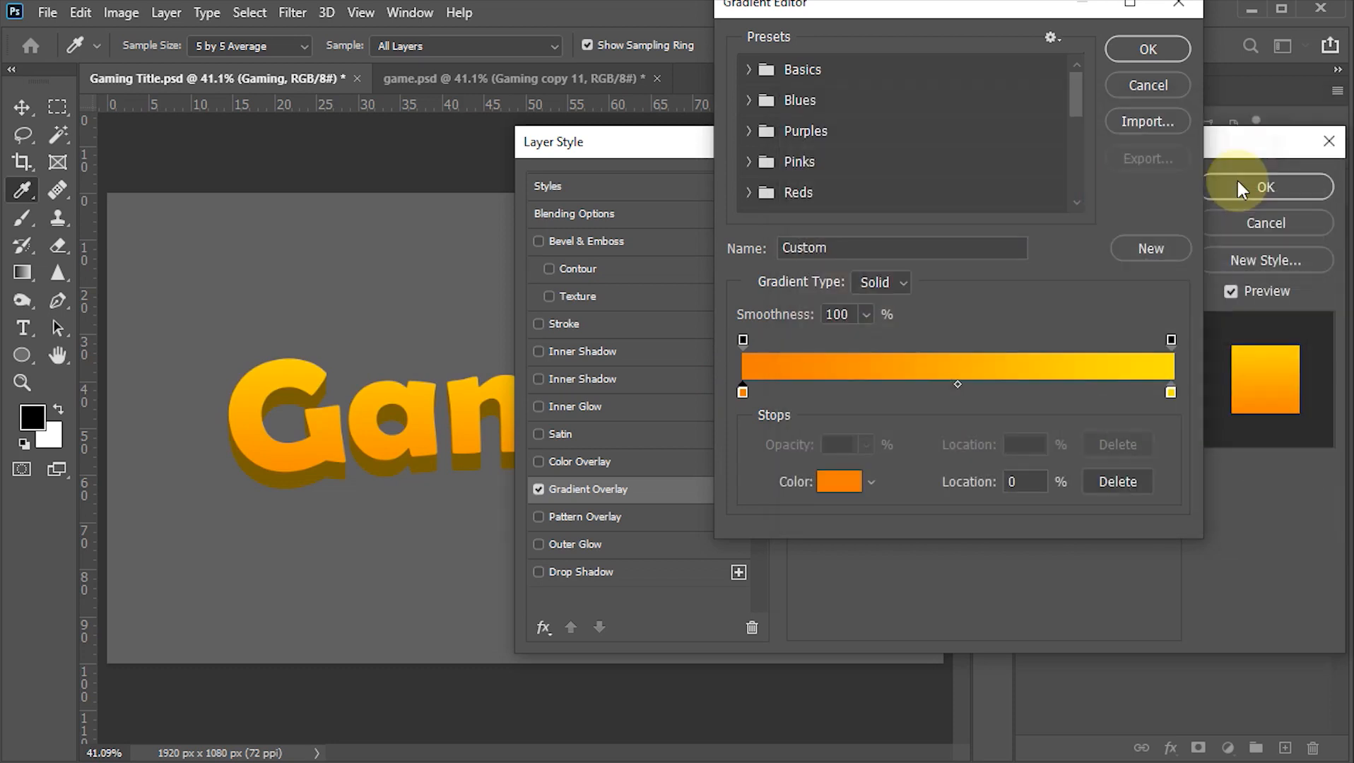
left_click(1162, 49)
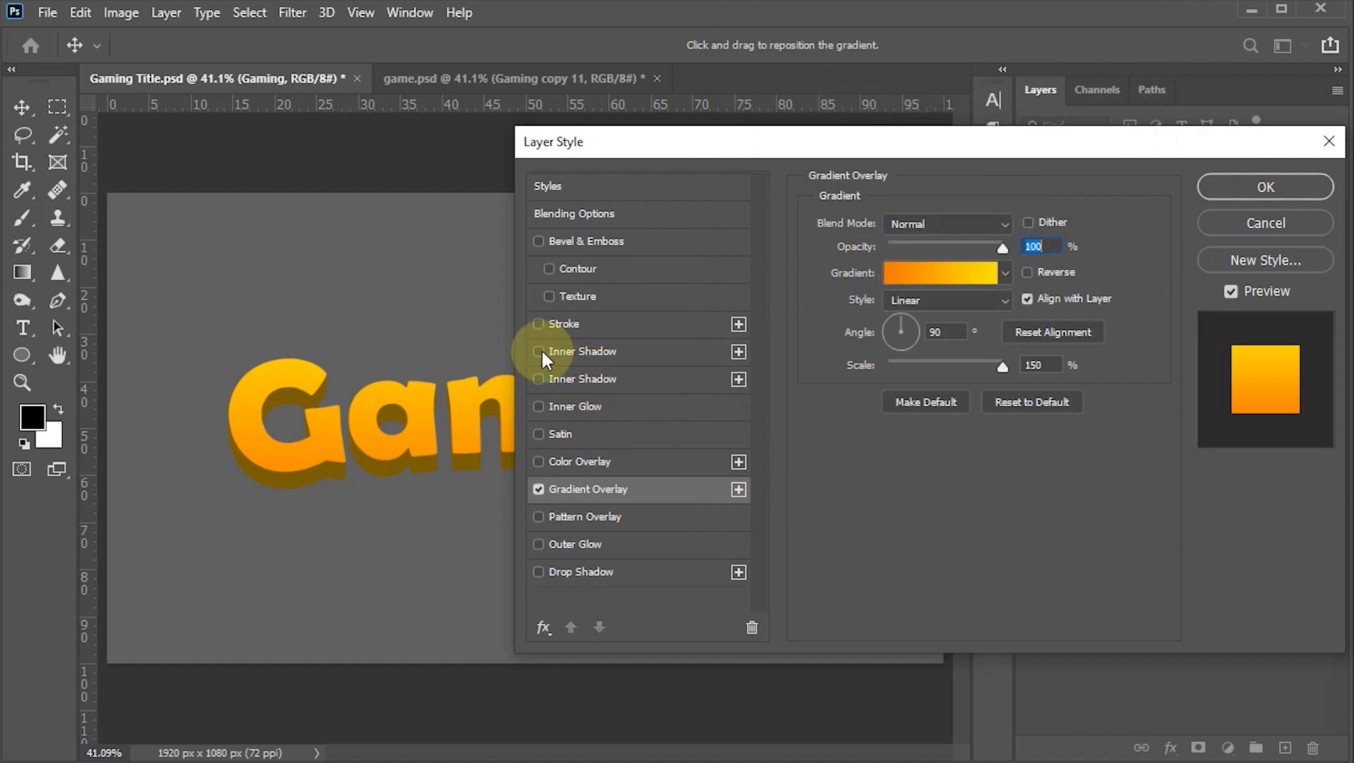
Step: Enable the upper Inner Shadow effect on the Gaming text and set its colour to yellow, ffde00
left_click(569, 352)
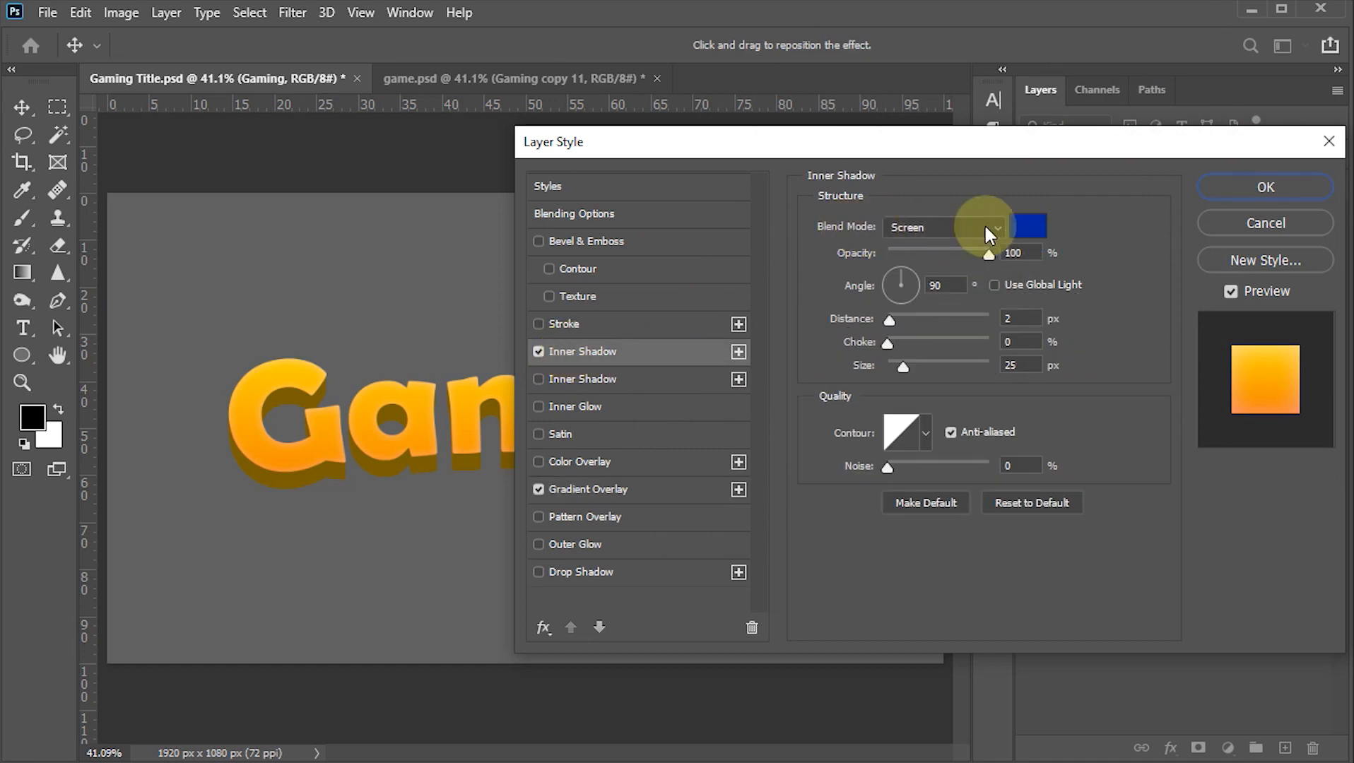
left_click(1032, 232)
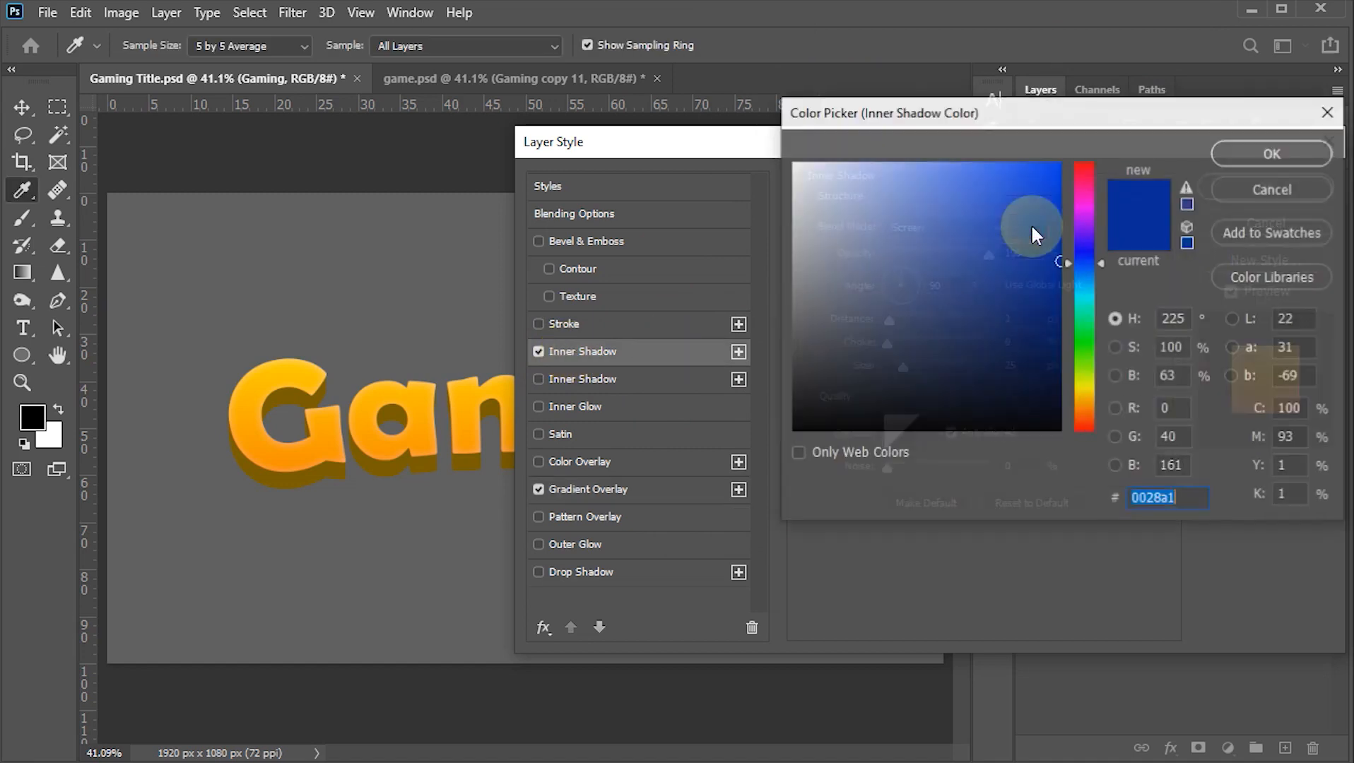
left_click_drag(1104, 389, 1102, 392)
left_click_drag(1043, 227, 1079, 153)
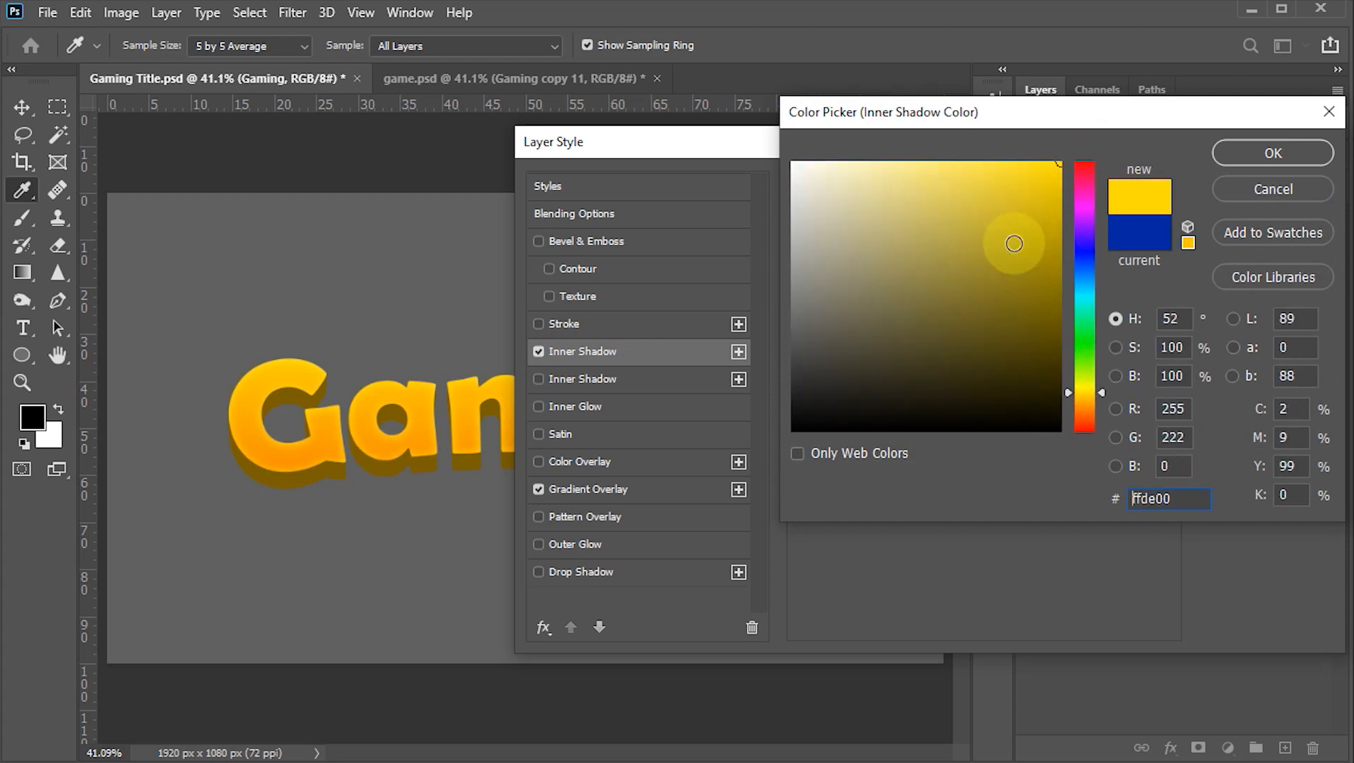
left_click(1255, 160)
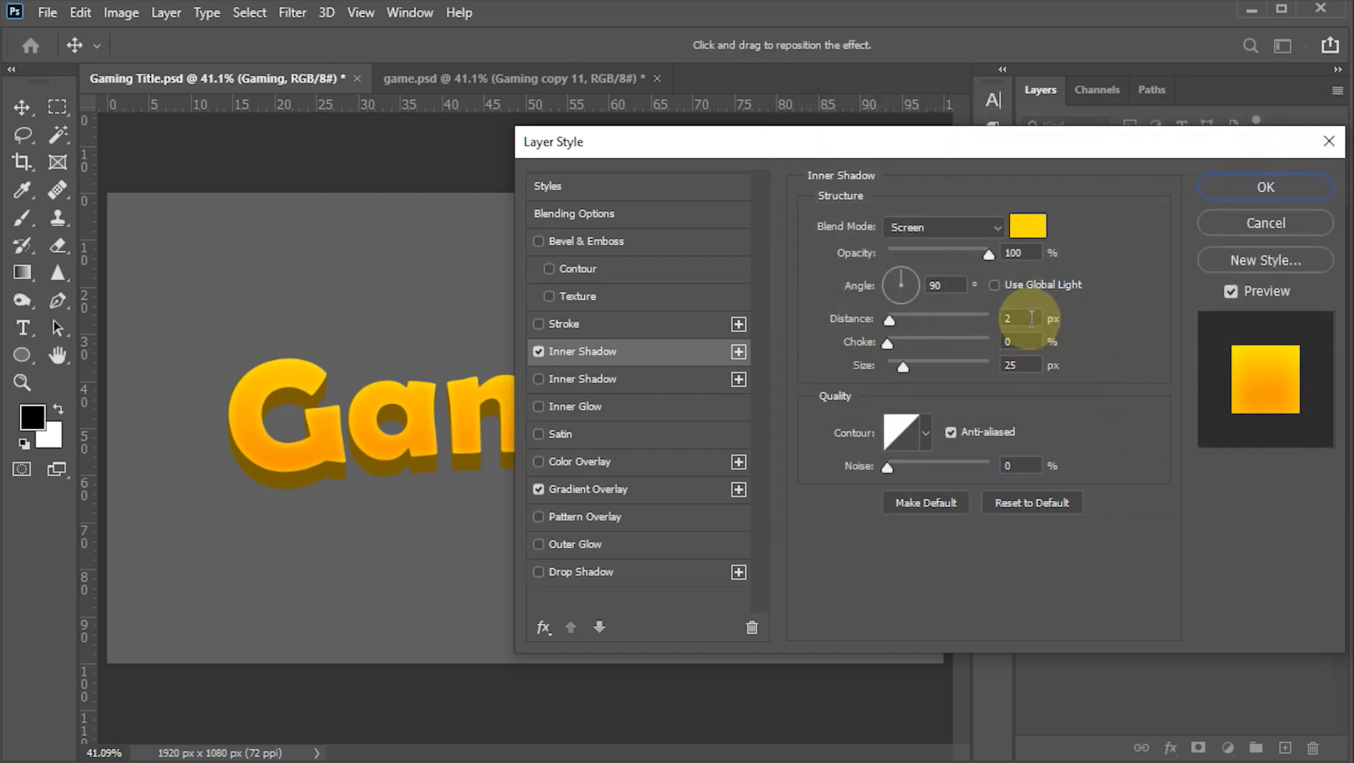
Step: Set the inner shadow's size to 26 px and apply the layer style to the Gaming text
left_click(1018, 319)
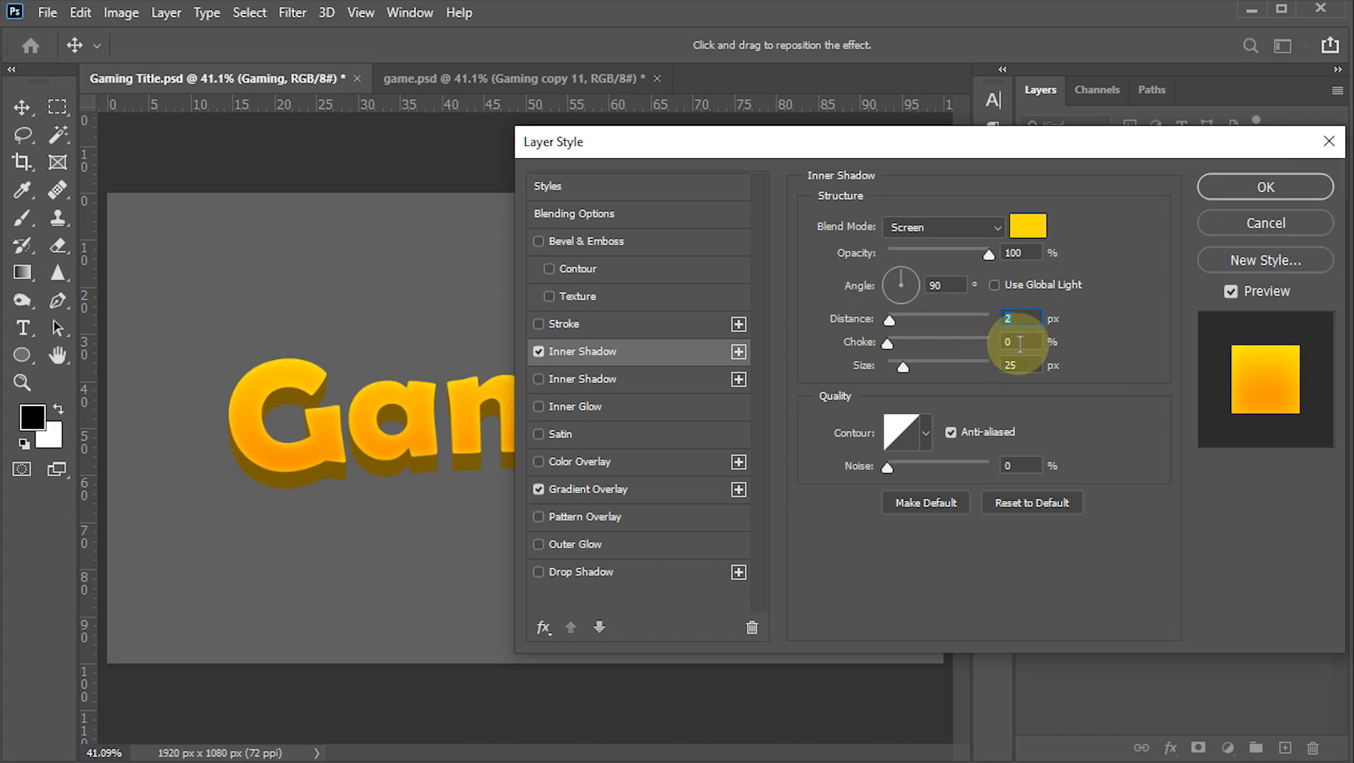
left_click(1011, 343)
left_click(1030, 365)
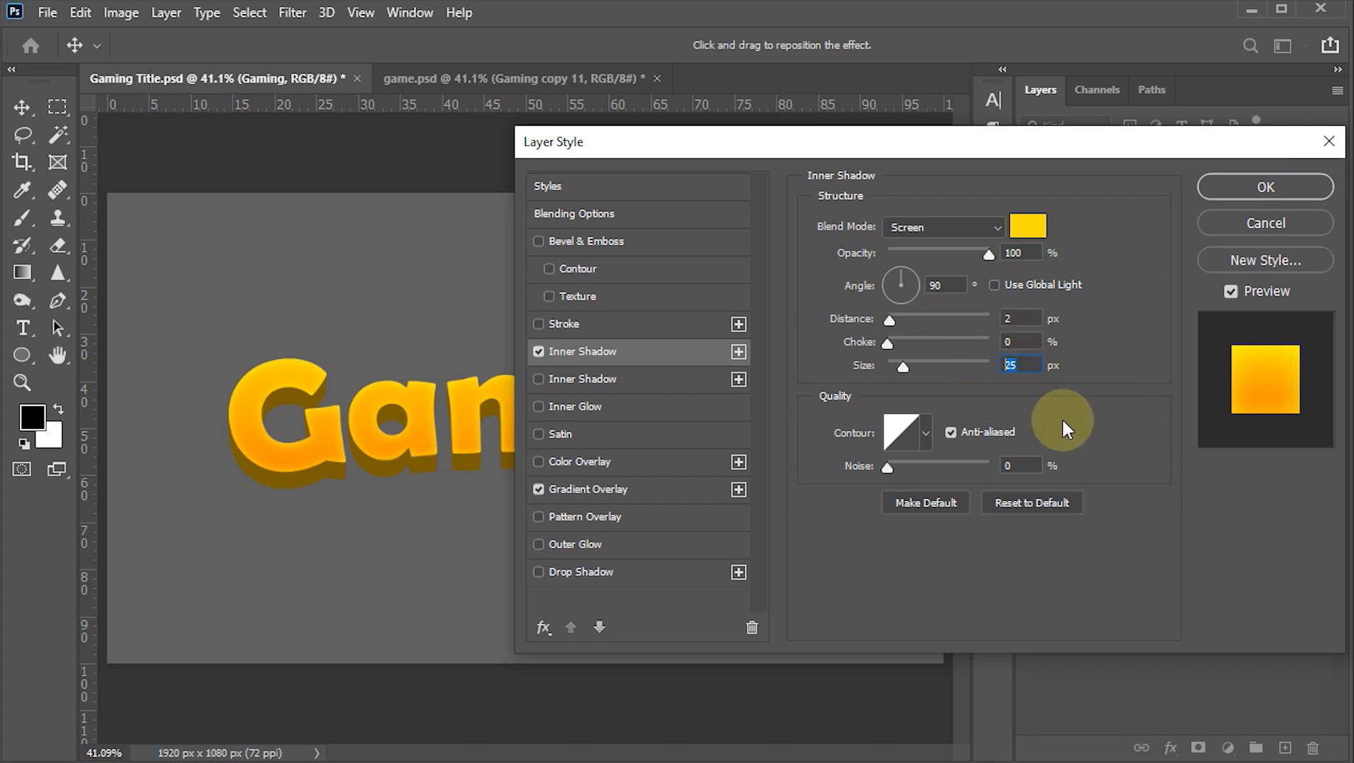
type("26")
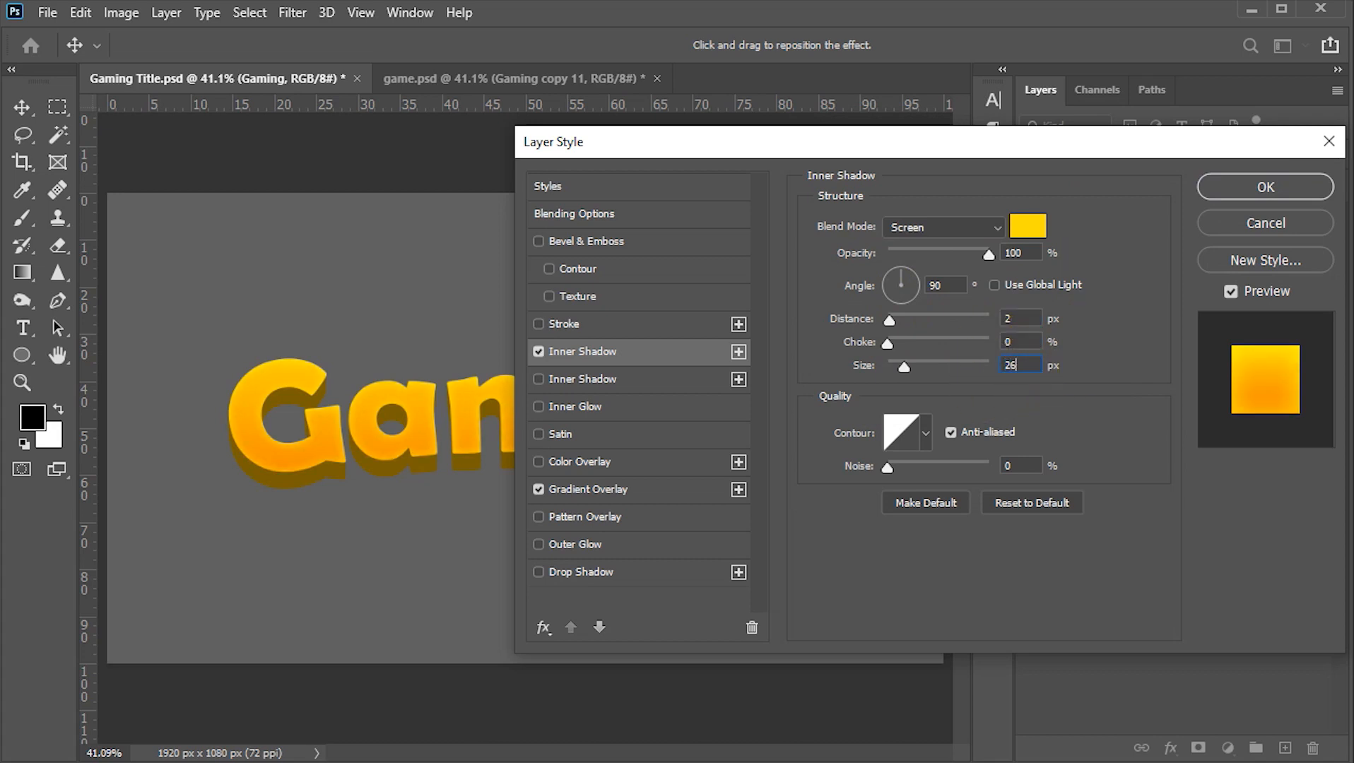
left_click(925, 436)
left_click(816, 477)
left_click(1137, 422)
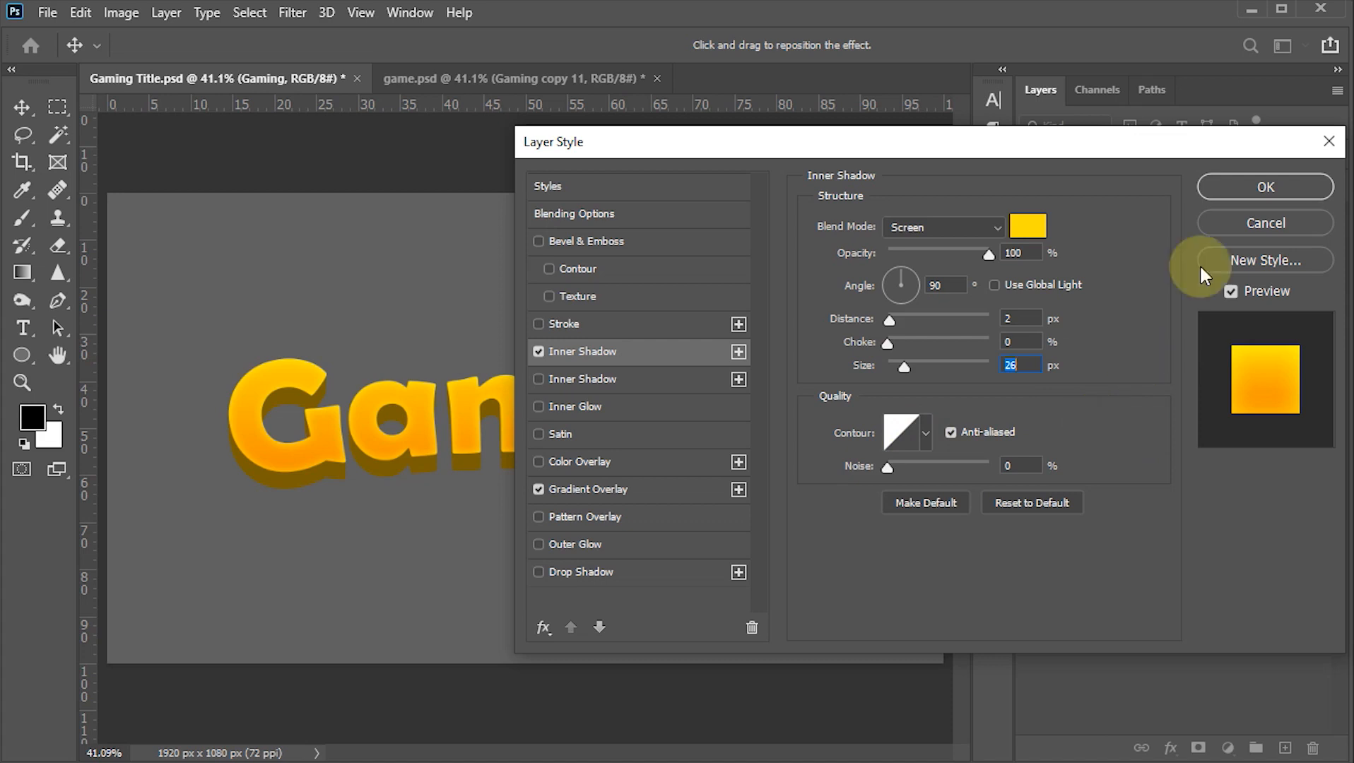
left_click(1238, 189)
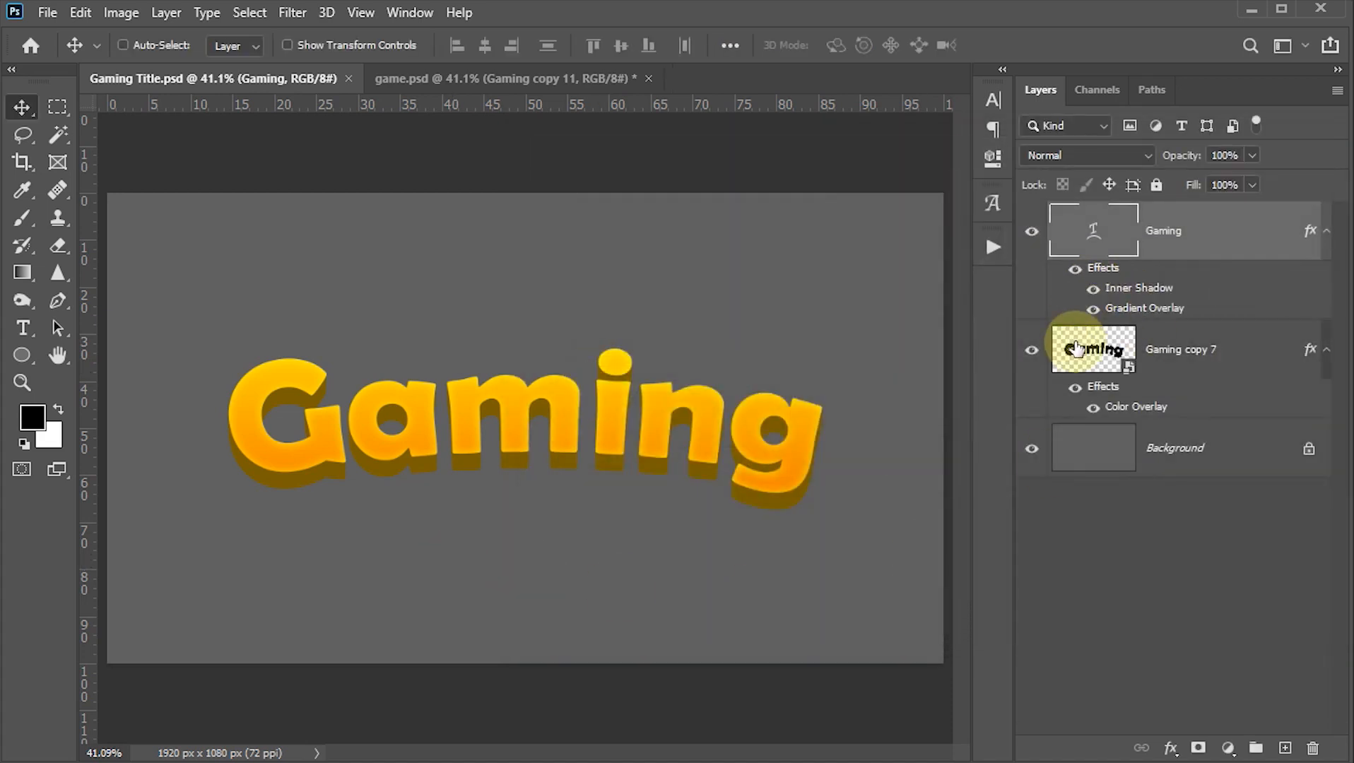
Step: Select the pixels of the Gaming copy 7 extrusion layer as a selection outline
left_click(1075, 348)
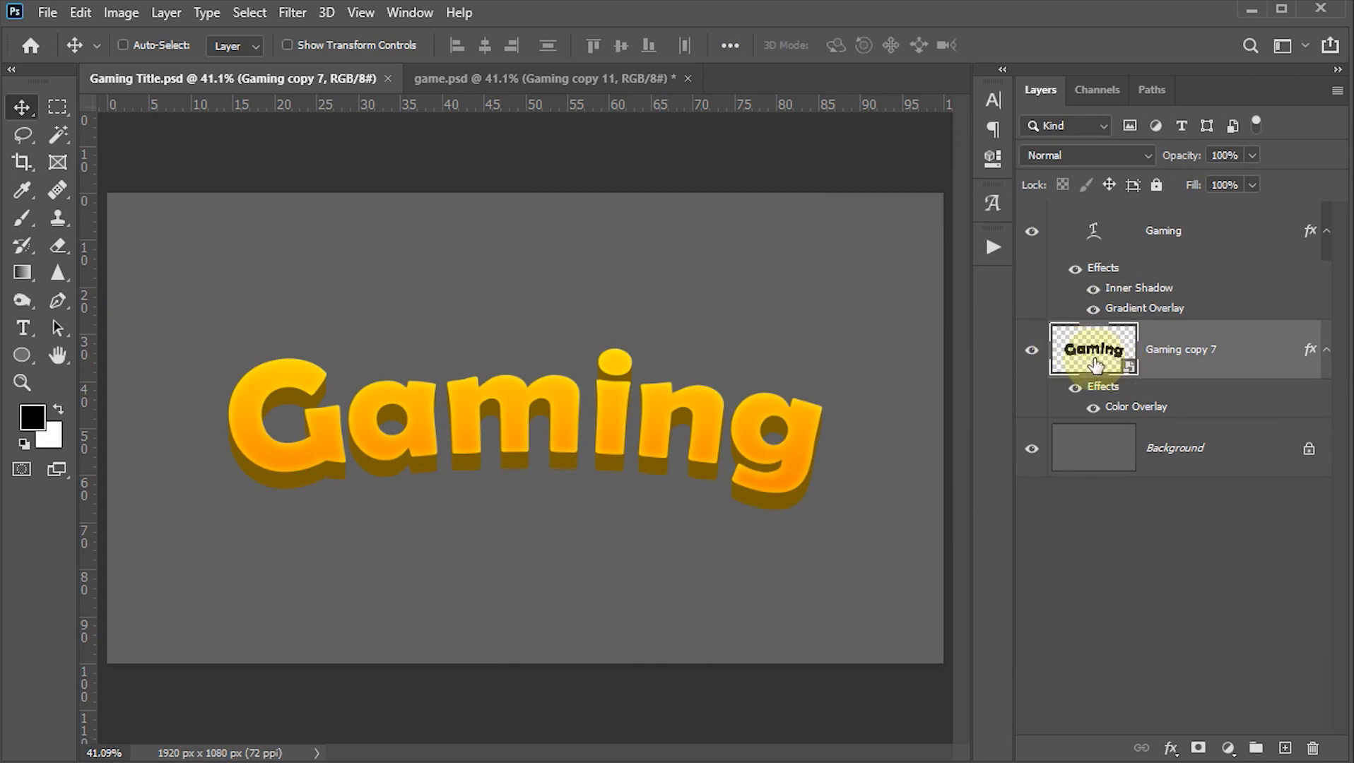
right_click(1096, 362)
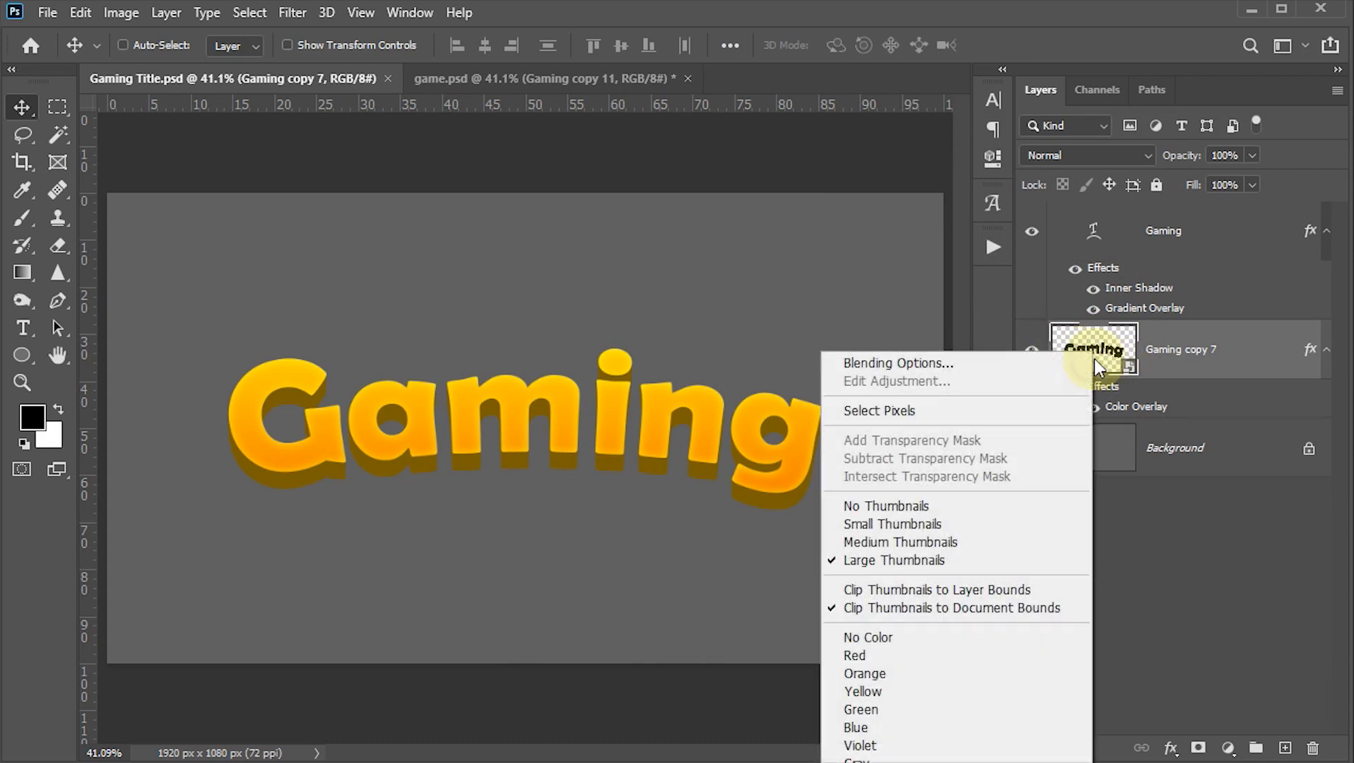
left_click(905, 417)
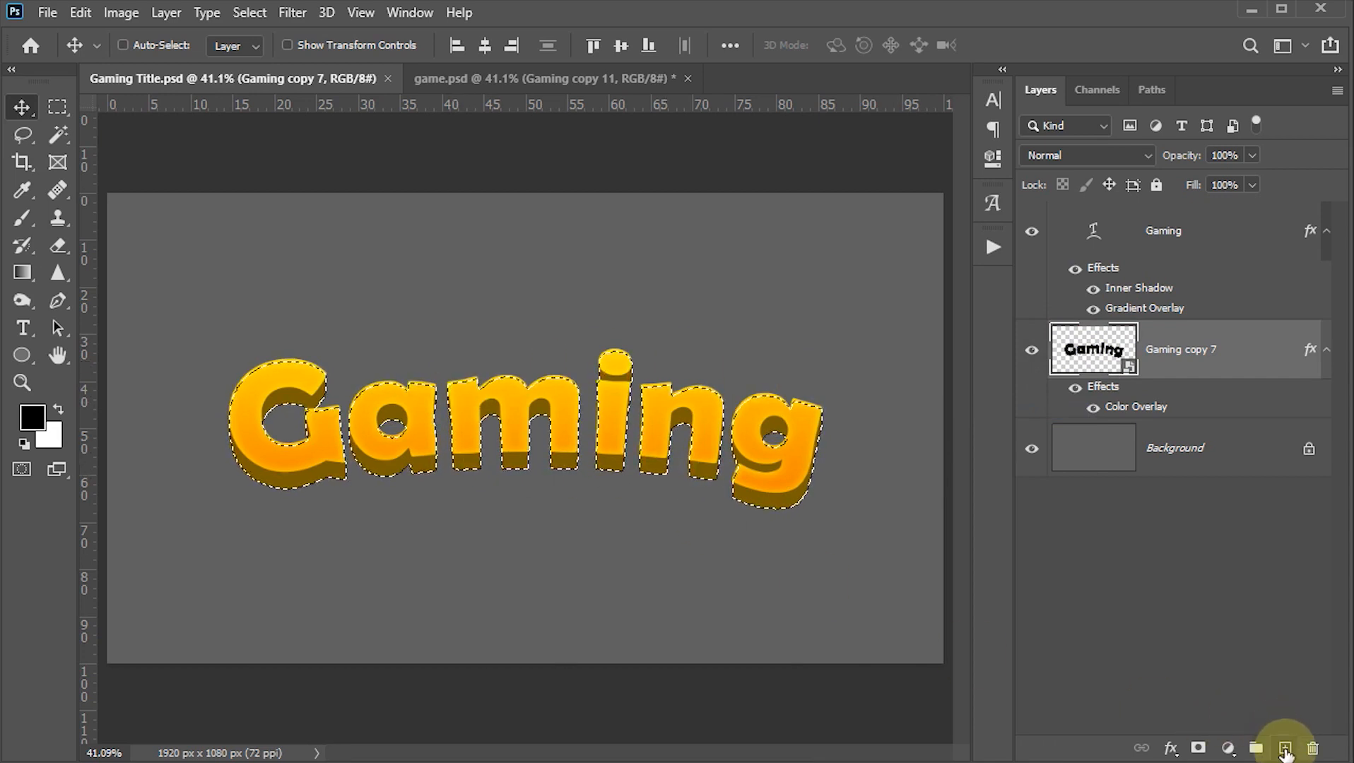
Step: Add a new empty layer above Gaming copy 7 and set the Brush tool's opacity to 70%
left_click(1285, 749)
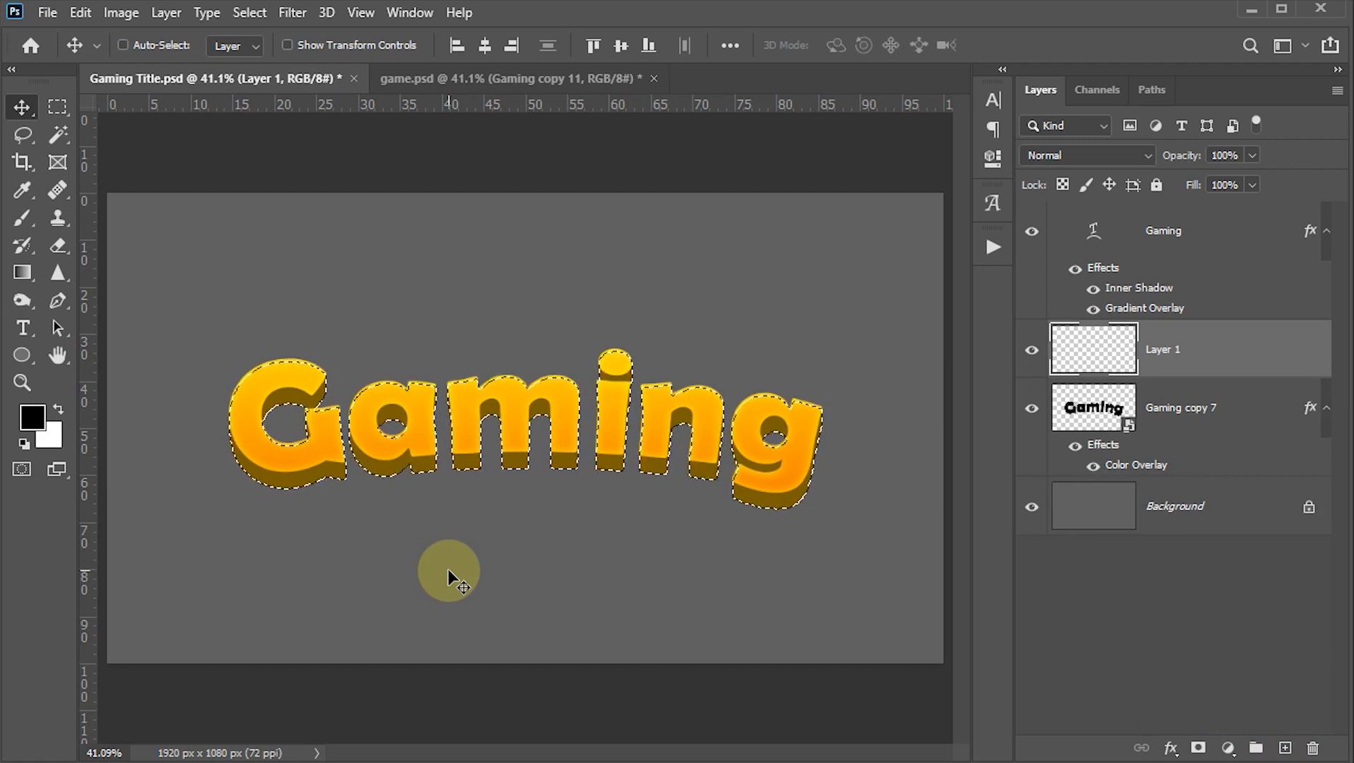
key("b")
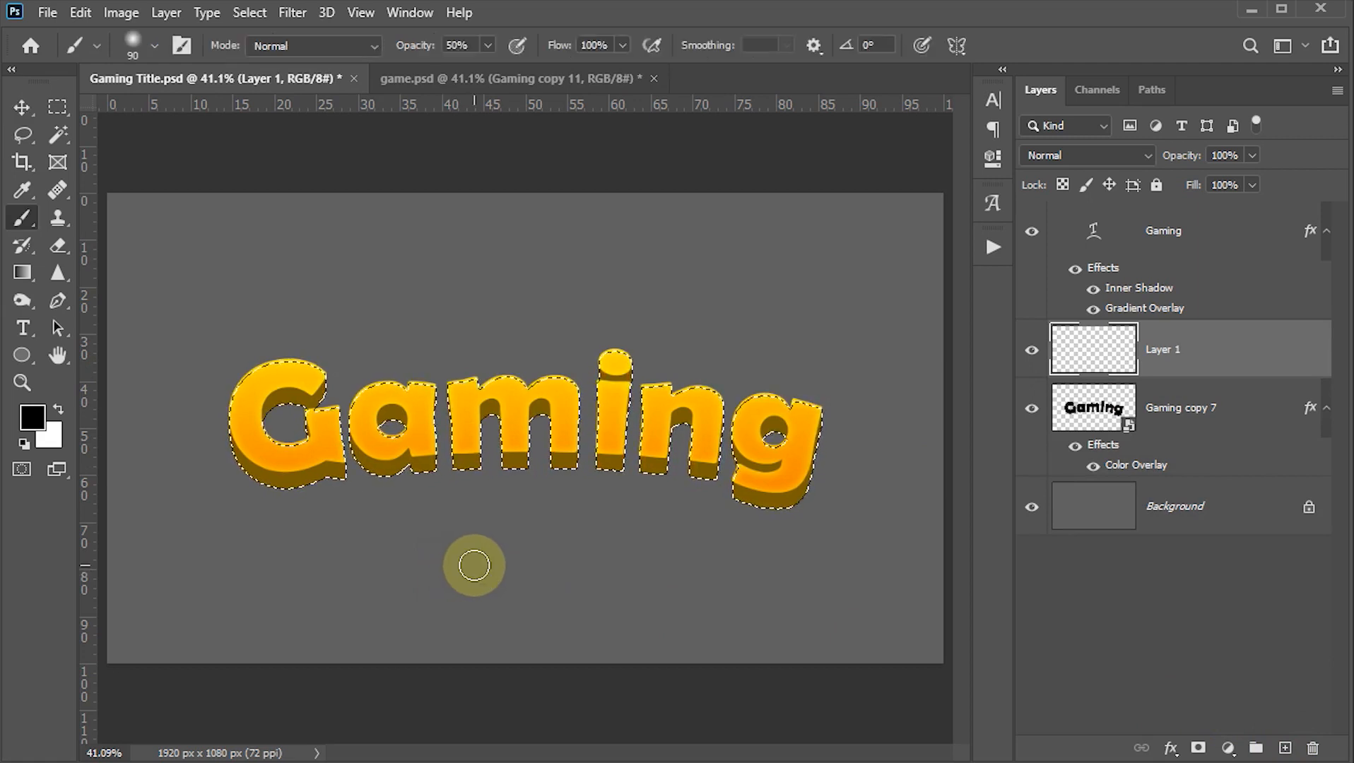
left_click(477, 45)
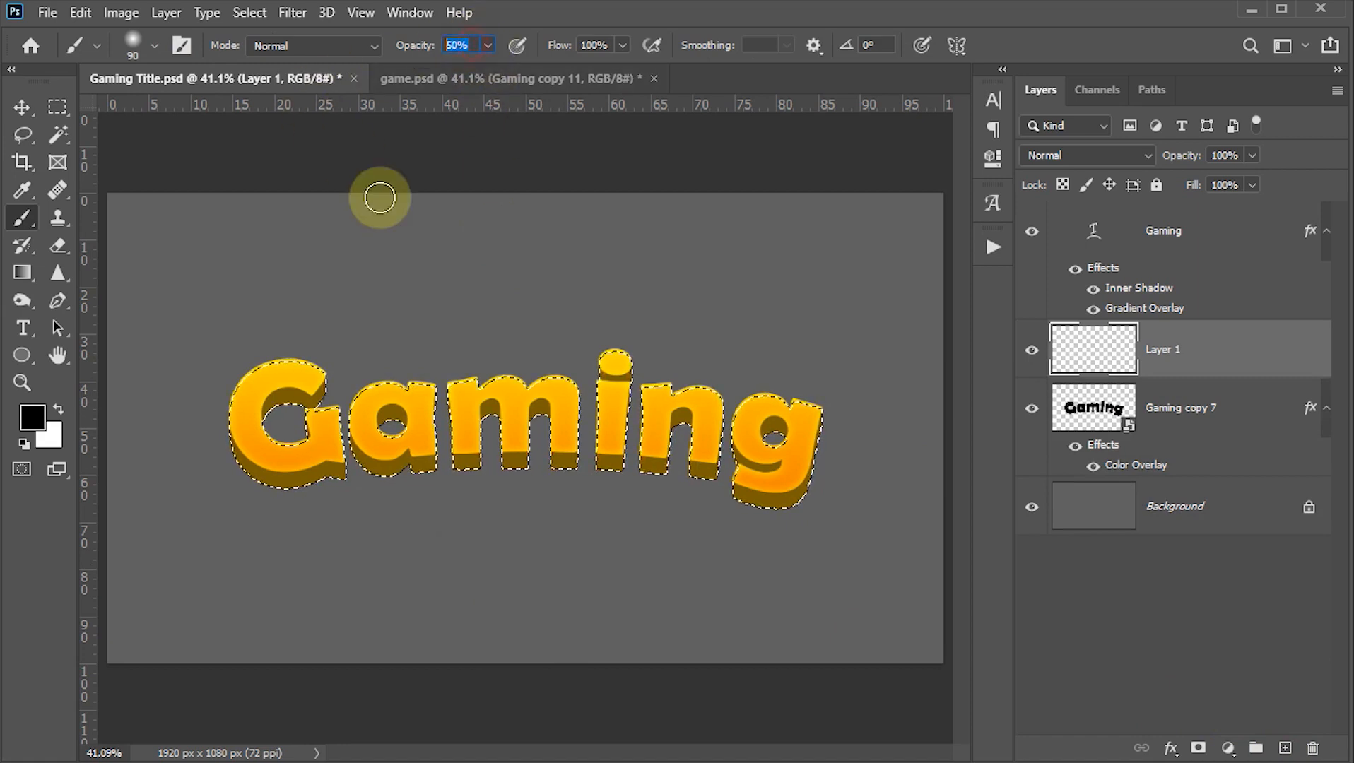
type("70")
key("Return")
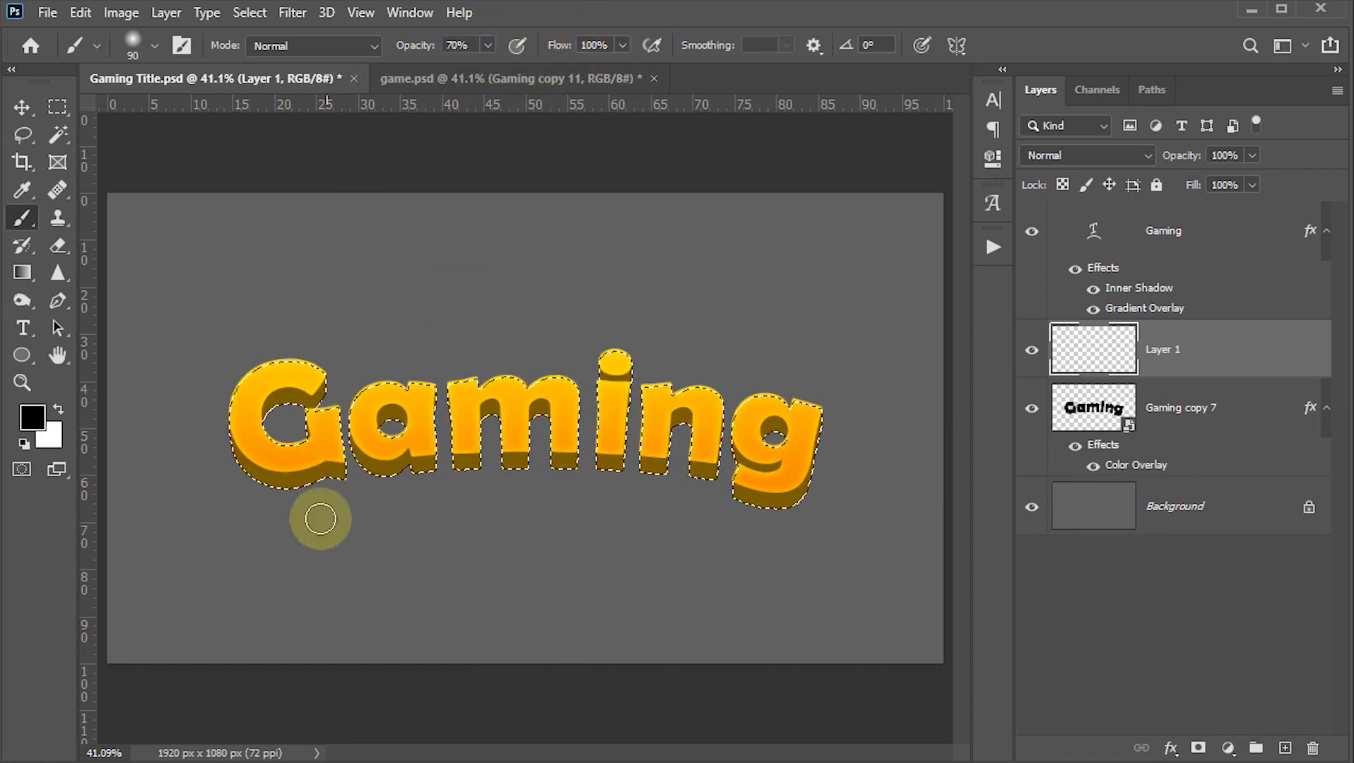
Step: Set the foreground colour to golden brown, b98f00
left_click(32, 419)
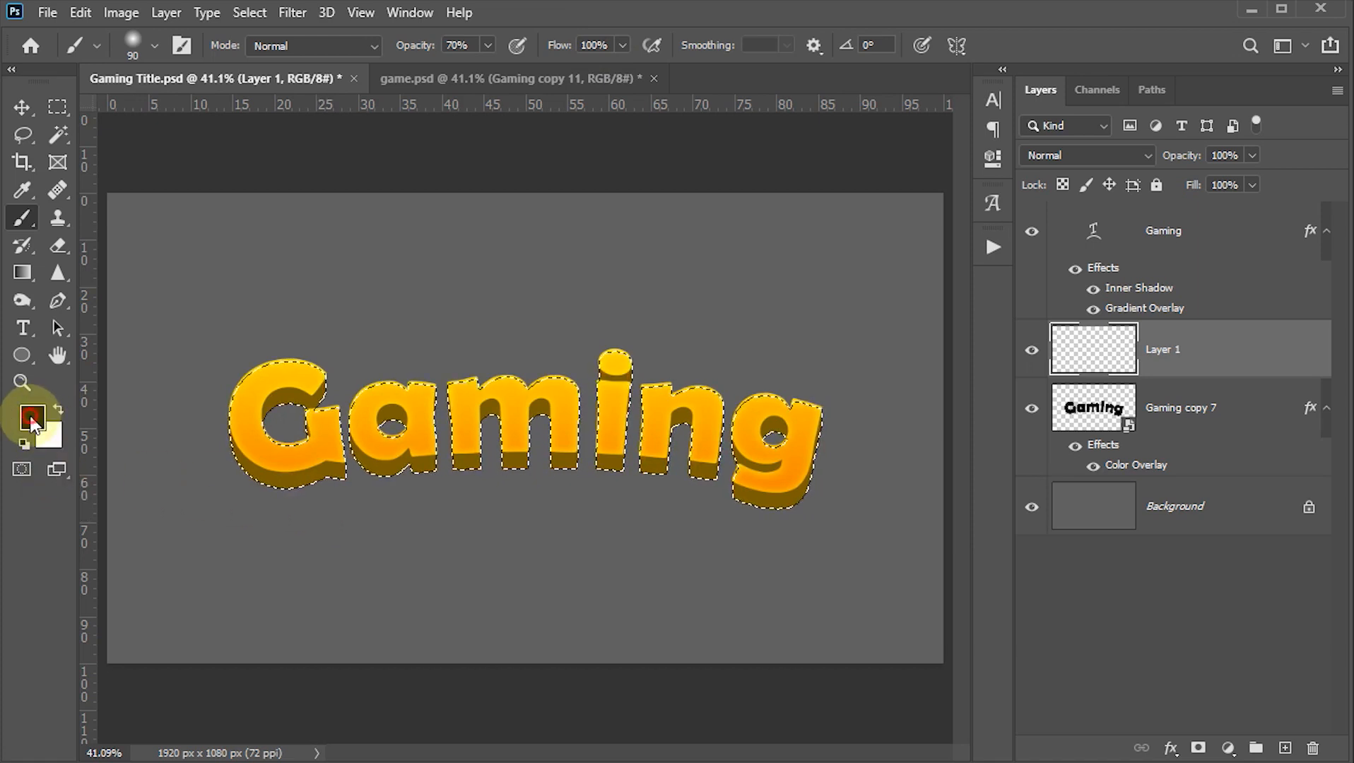
left_click(309, 472)
left_click(1060, 258)
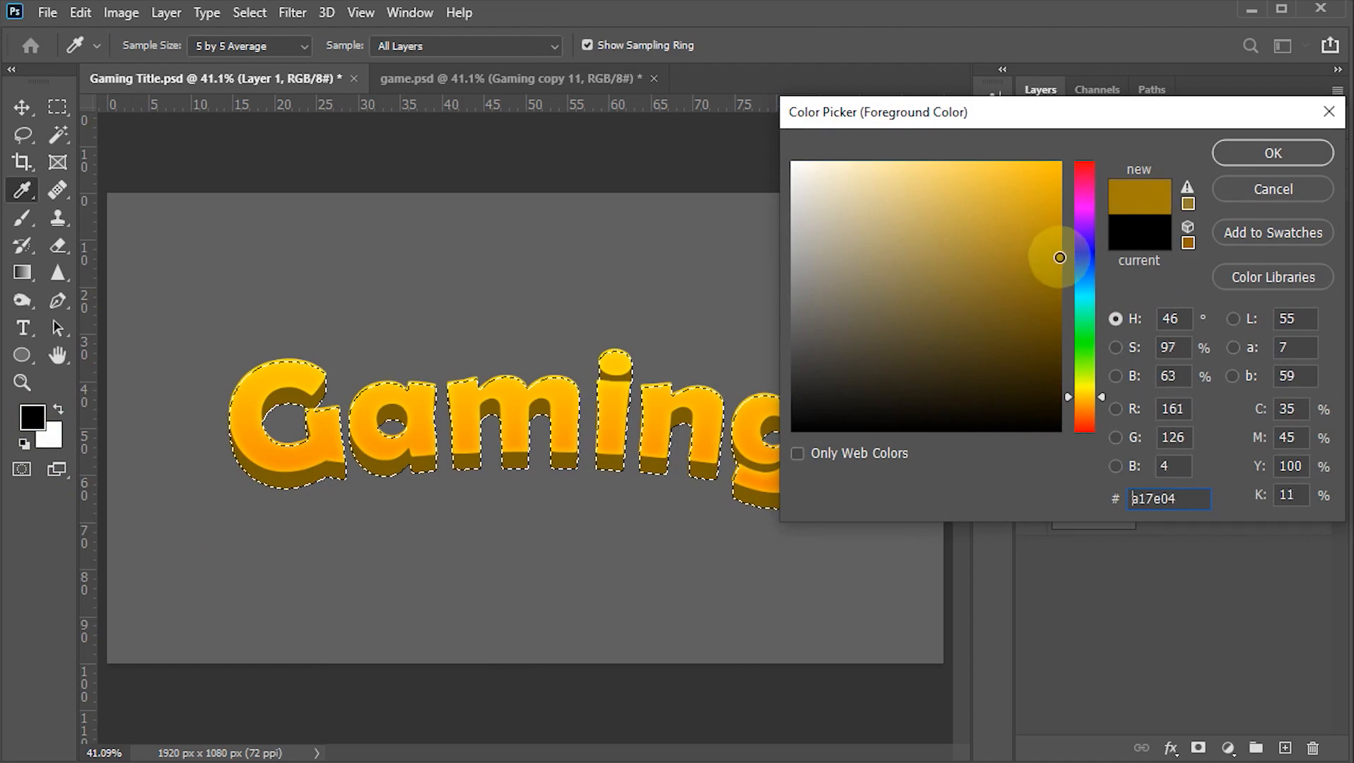
left_click_drag(1060, 258, 1078, 236)
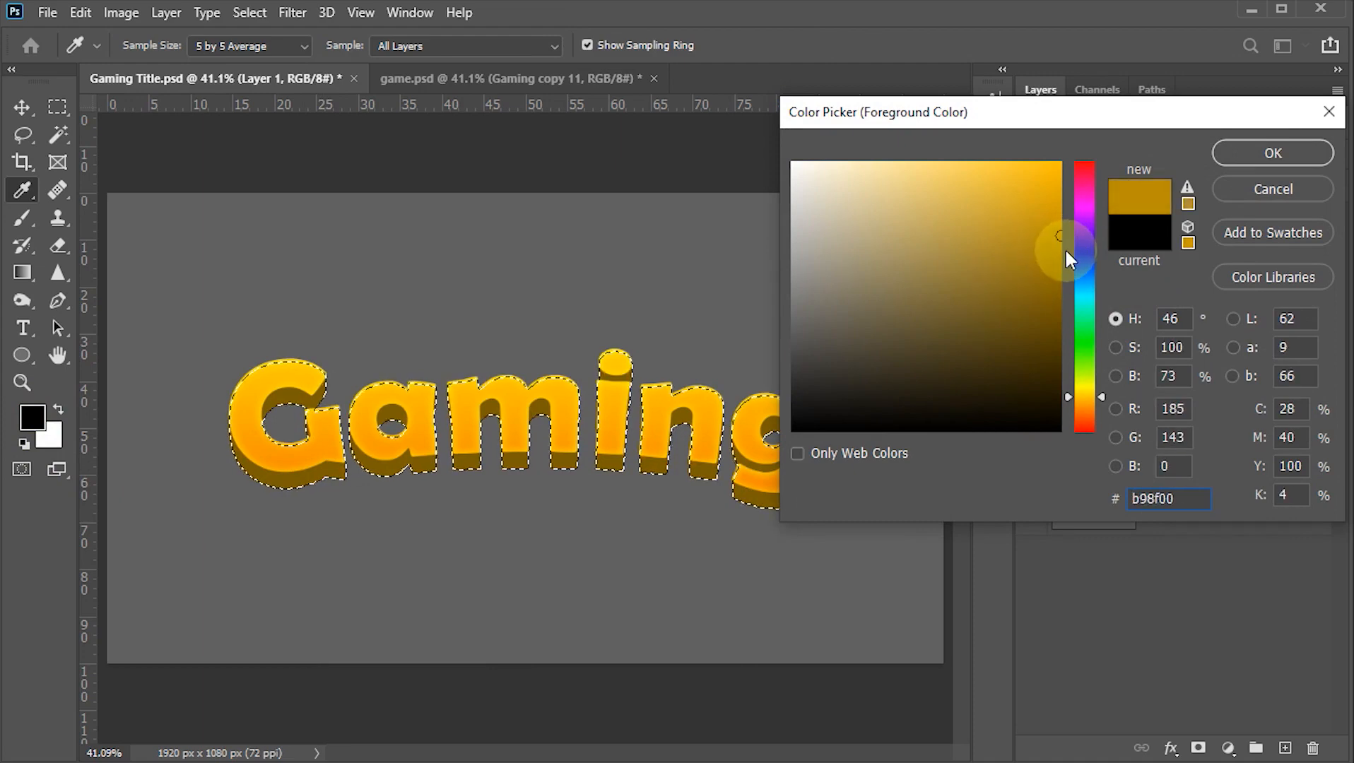
left_click(1276, 150)
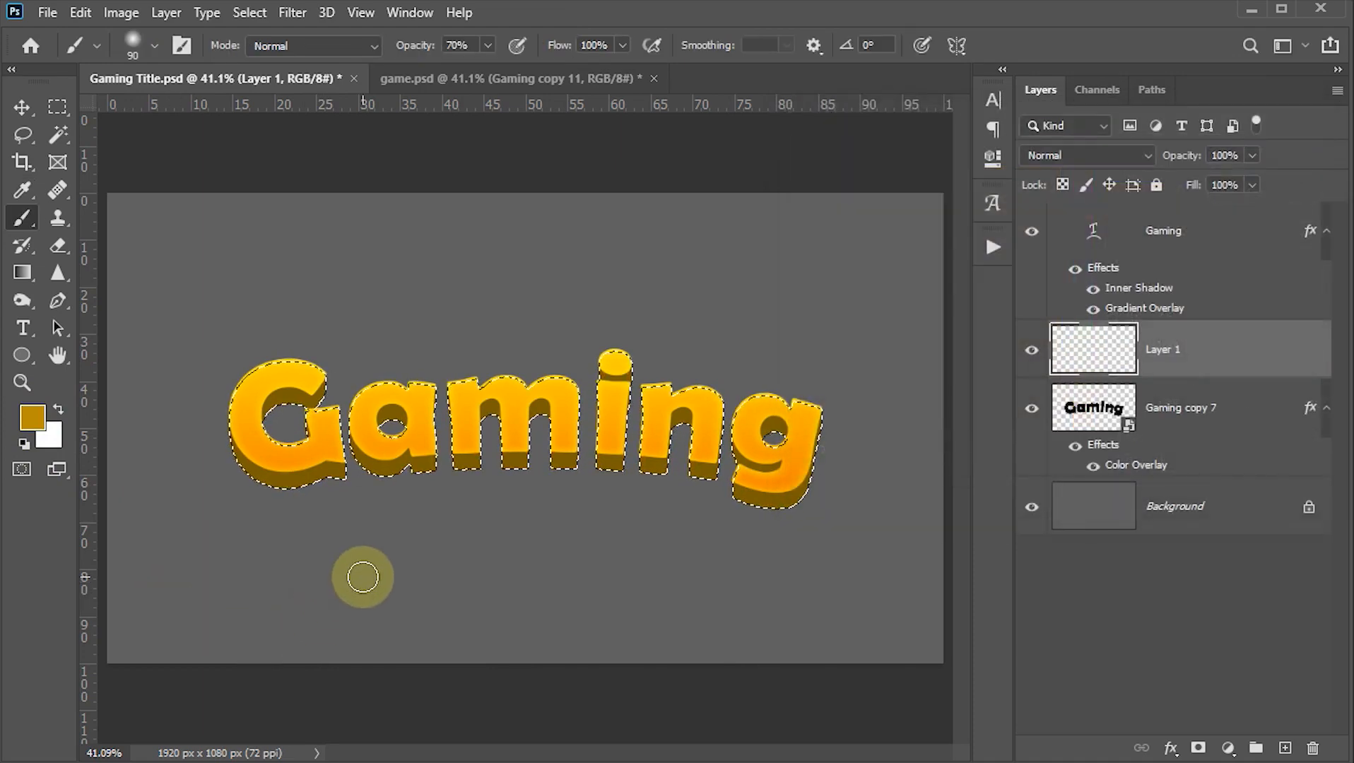
Step: Brush golden-brown highlights on Layer 1 along the lower edges and inner openings of the Gaming letters' extrusion
scroll(362, 578, "up", 1)
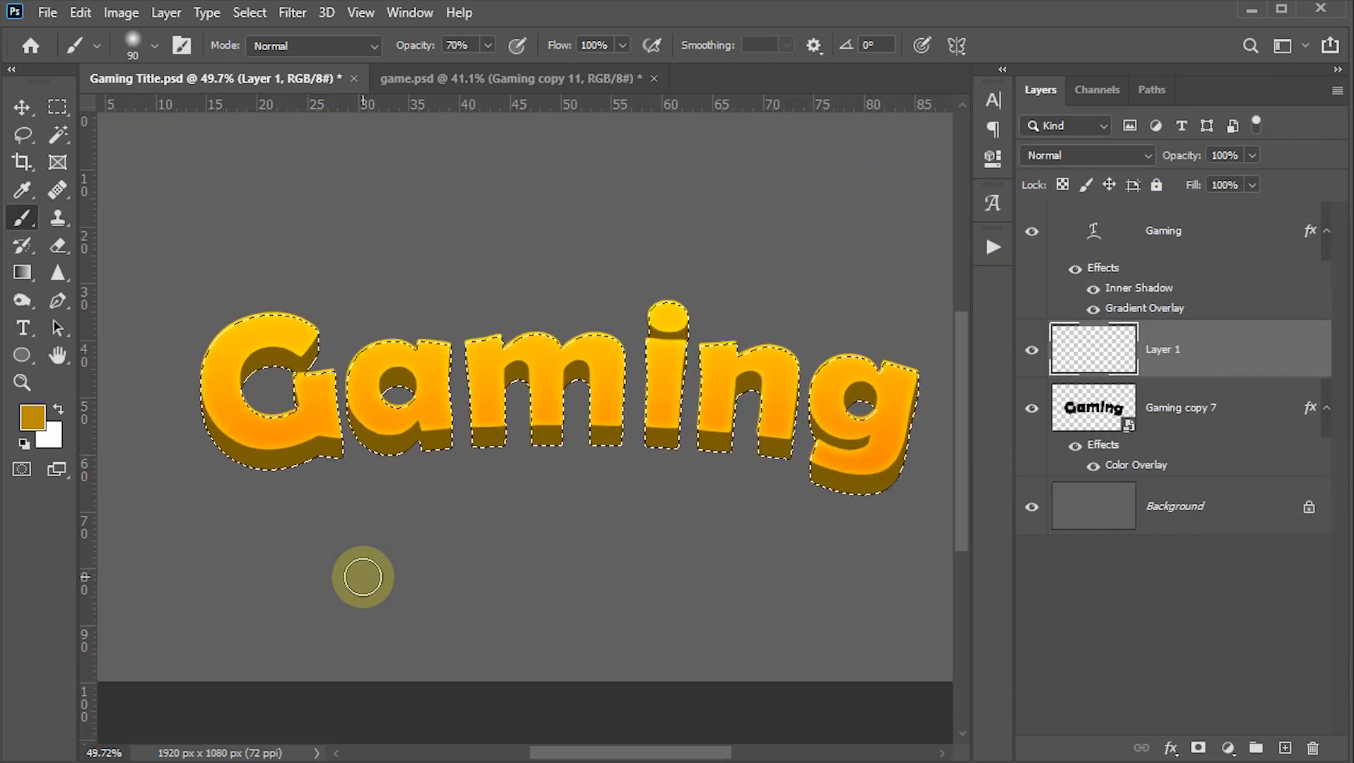
mouse_move(196, 418)
left_mouse_down()
mouse_move(278, 495)
mouse_move(243, 468)
mouse_move(343, 498)
left_mouse_up()
mouse_move(261, 468)
left_mouse_down()
mouse_move(345, 508)
mouse_move(389, 456)
mouse_move(407, 501)
left_mouse_up()
left_click_drag(391, 449, 466, 526)
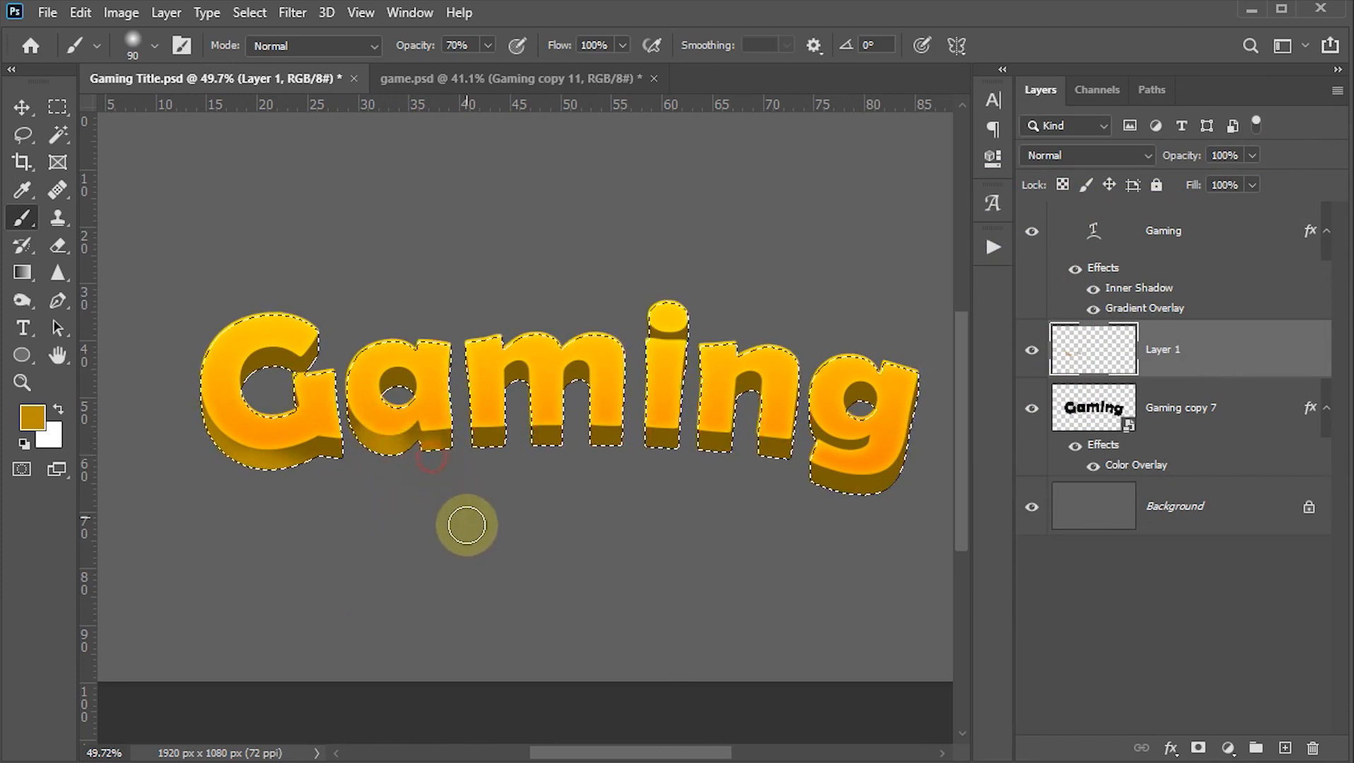
left_click_drag(498, 445, 523, 528)
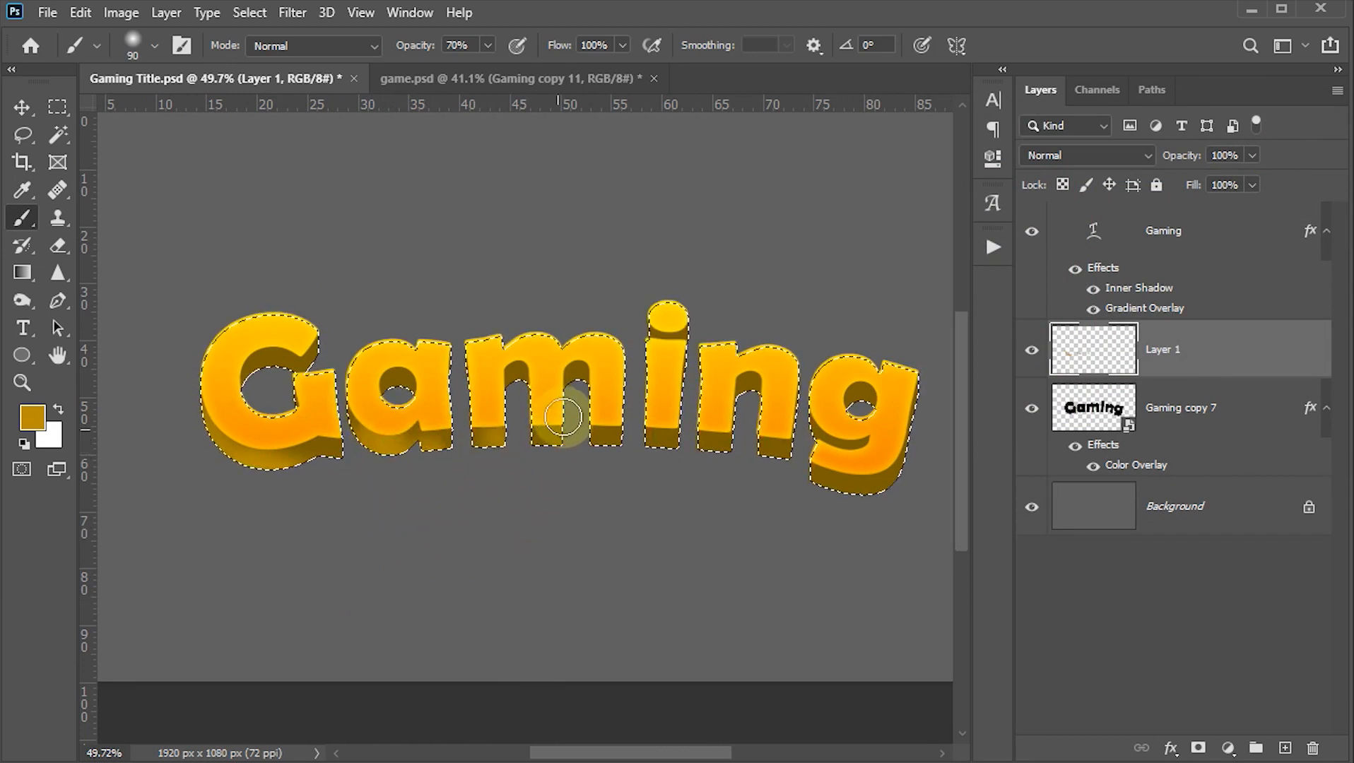
mouse_move(546, 463)
left_mouse_down()
mouse_move(545, 537)
mouse_move(621, 475)
left_mouse_up()
mouse_move(597, 423)
left_mouse_down()
mouse_move(615, 492)
mouse_move(694, 475)
mouse_move(666, 448)
mouse_move(666, 424)
mouse_move(673, 489)
mouse_move(741, 432)
mouse_move(732, 473)
mouse_move(769, 475)
mouse_move(775, 451)
mouse_move(755, 479)
mouse_move(864, 532)
mouse_move(914, 460)
mouse_move(855, 504)
left_mouse_up()
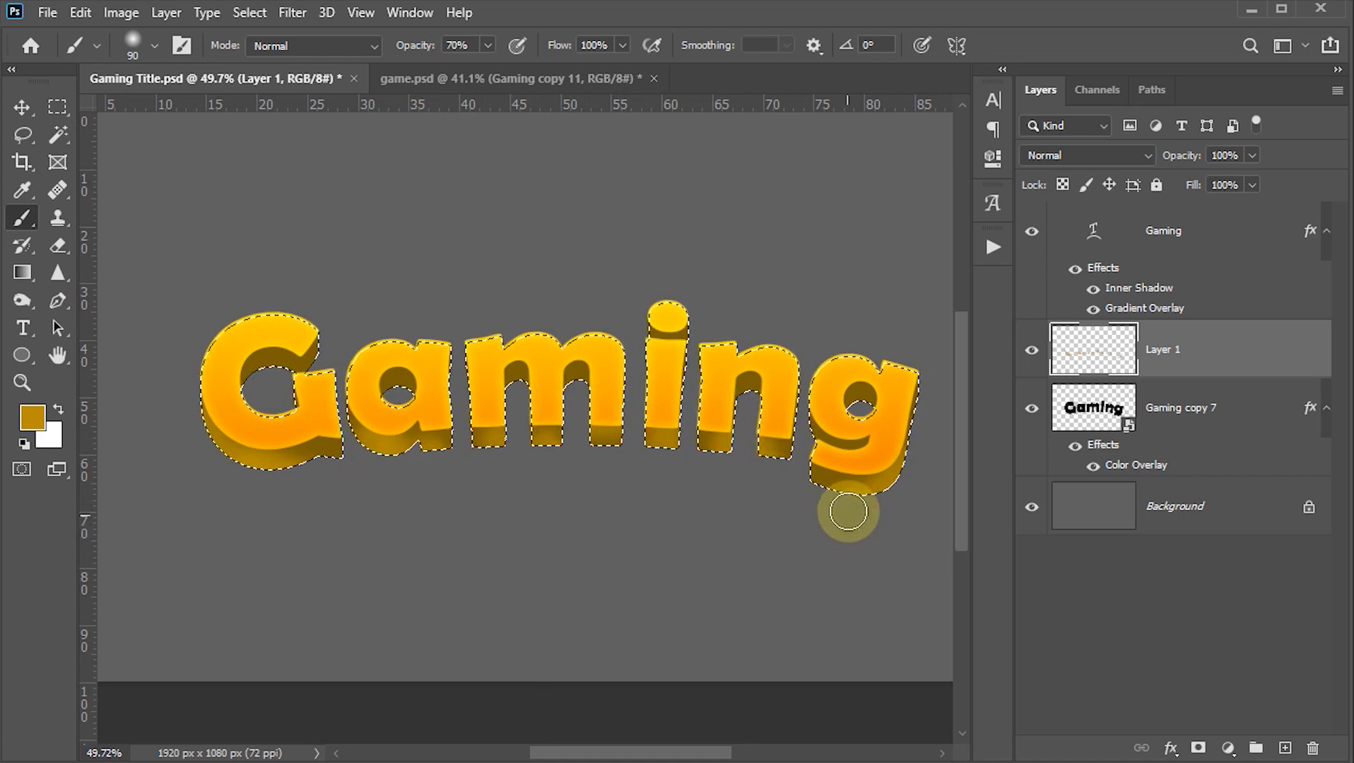
left_click_drag(216, 439, 261, 390)
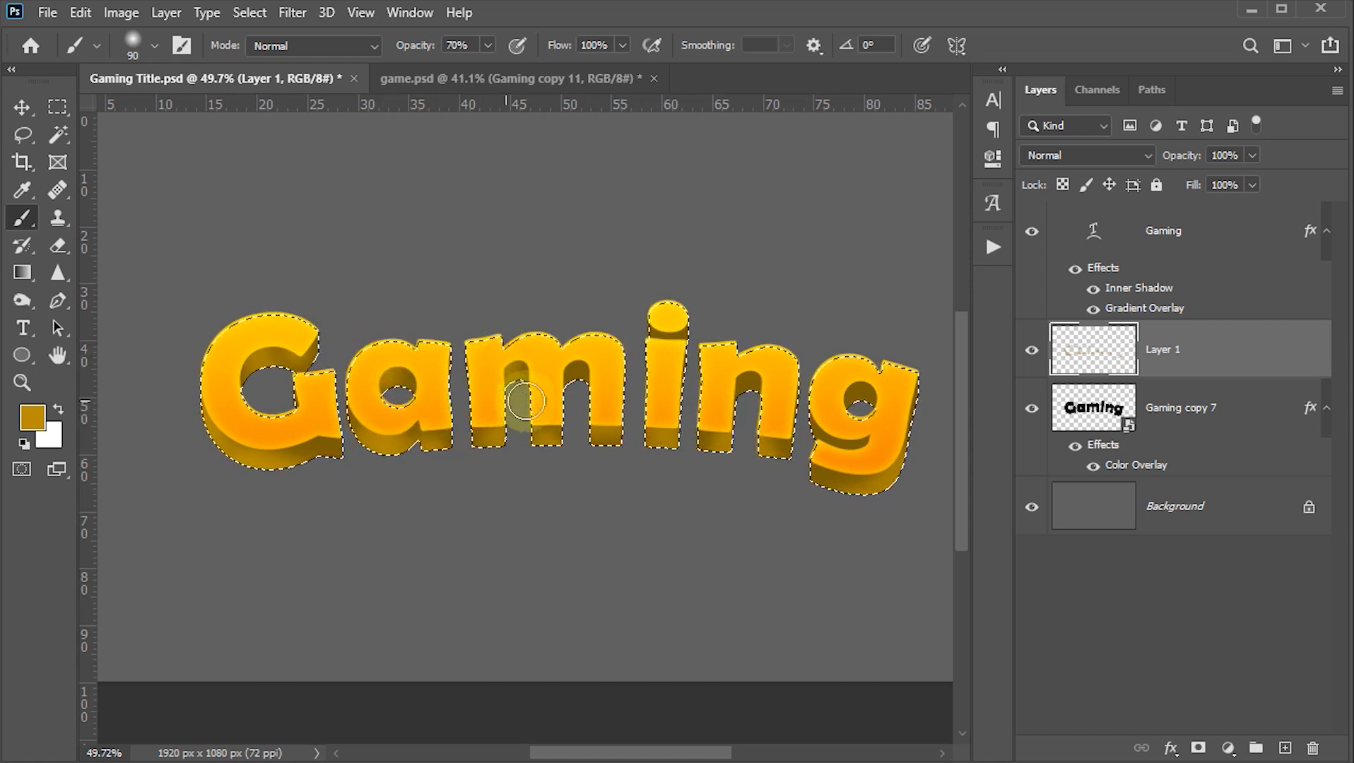
left_click_drag(589, 370, 599, 375)
mouse_move(738, 384)
left_mouse_down()
mouse_move(681, 347)
mouse_move(658, 387)
left_mouse_up()
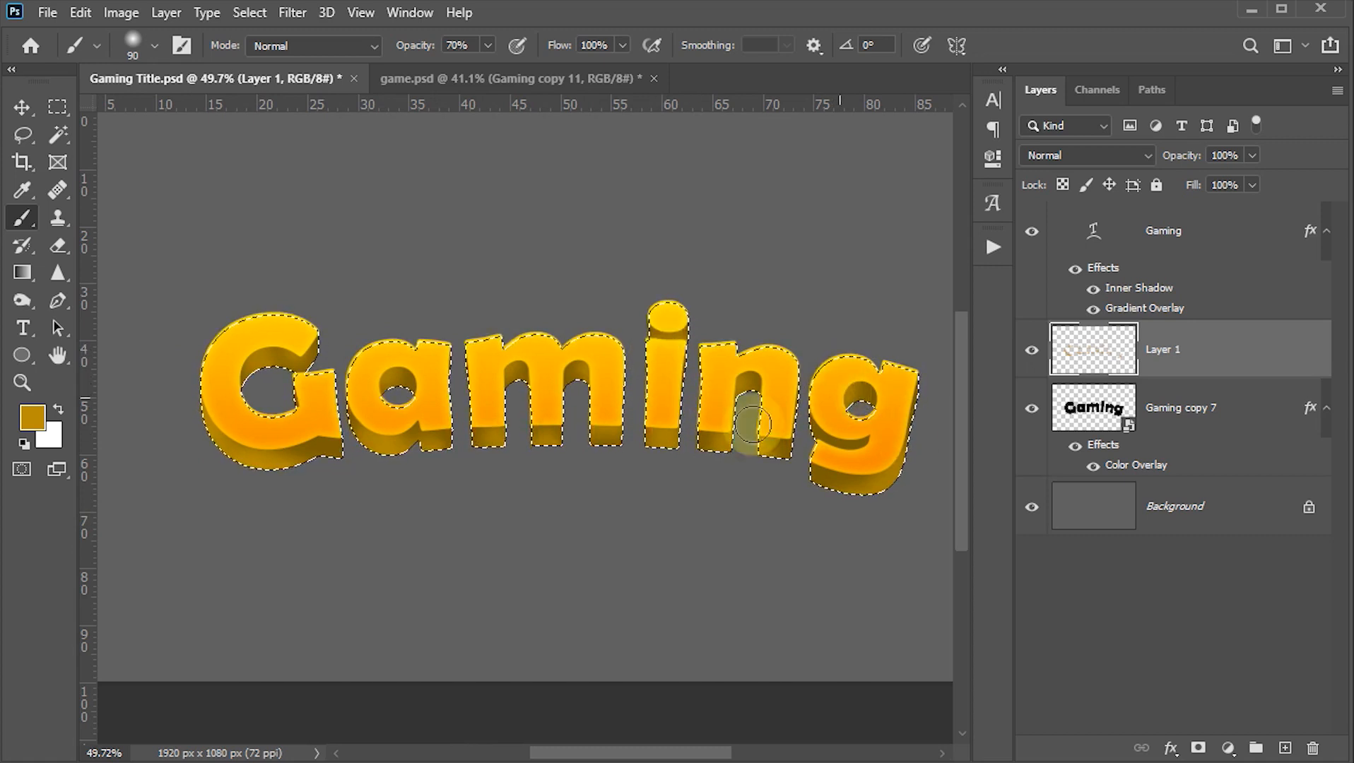
left_click(487, 497)
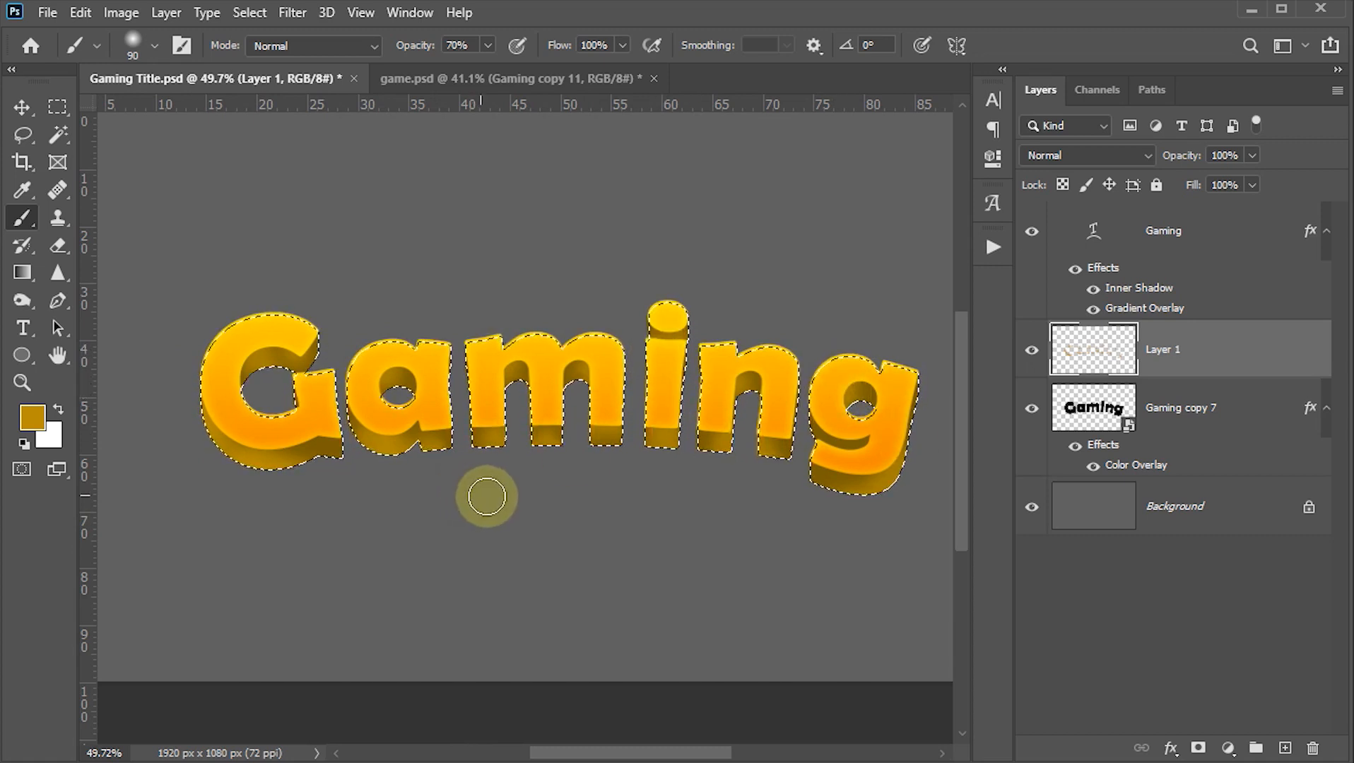
Step: Brush dark-brown shading onto the letters' extrusion on Layer 1, and clear the selection
left_click(39, 425)
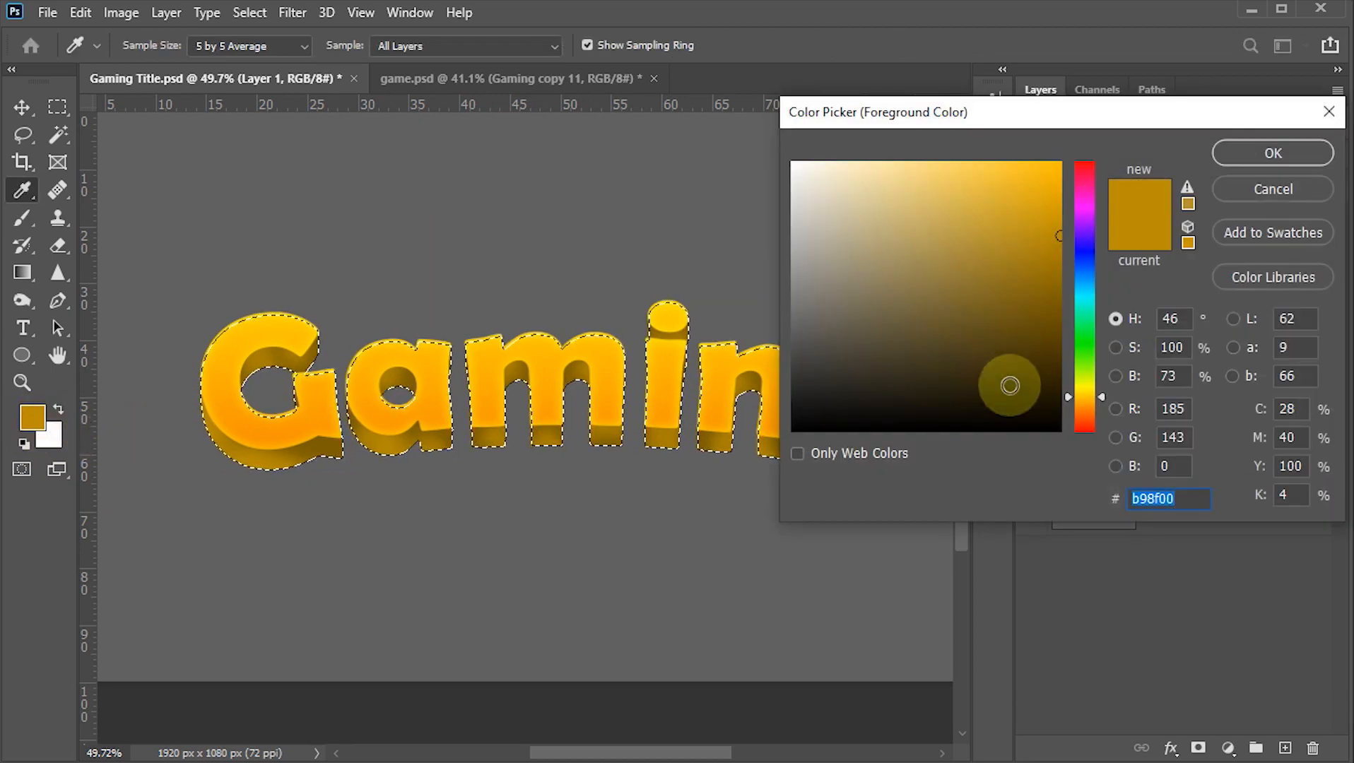
left_click_drag(1013, 324, 1059, 347)
left_click(1290, 146)
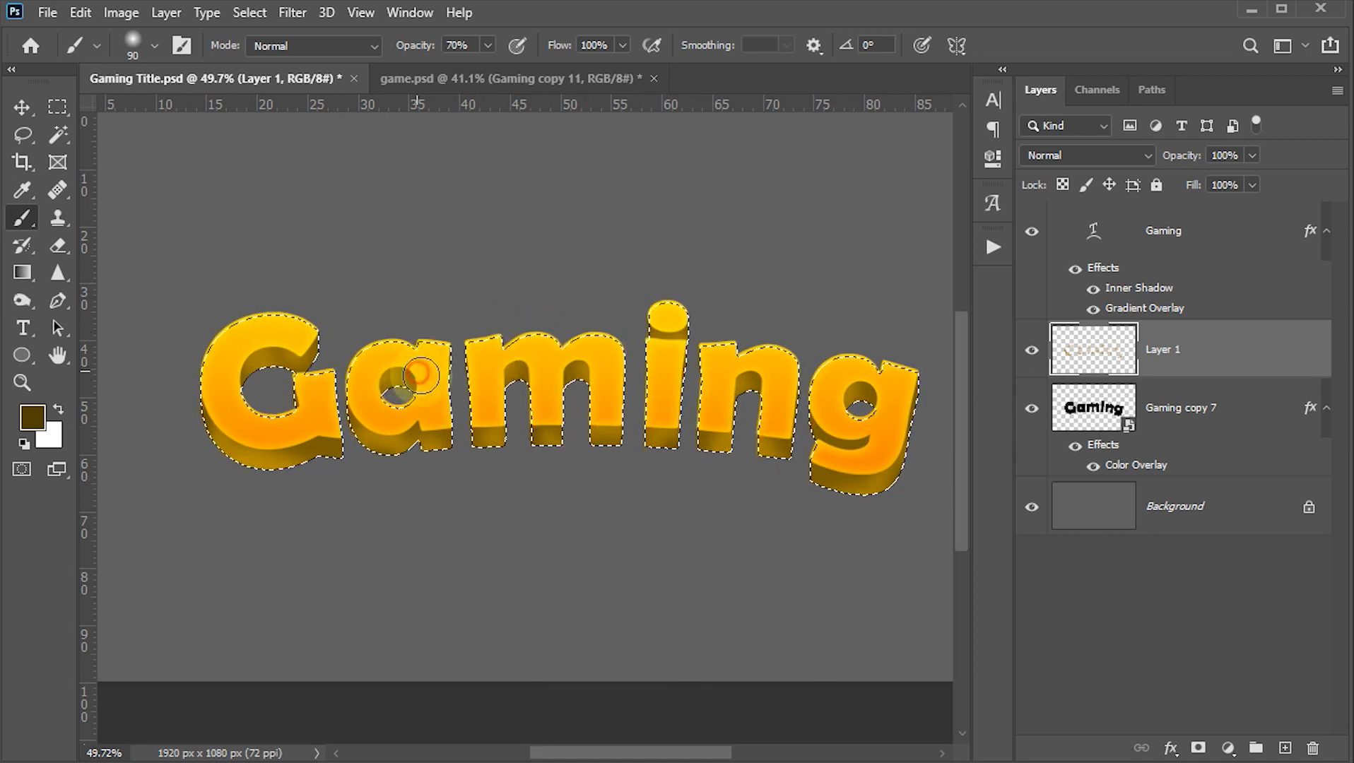
left_click(319, 342)
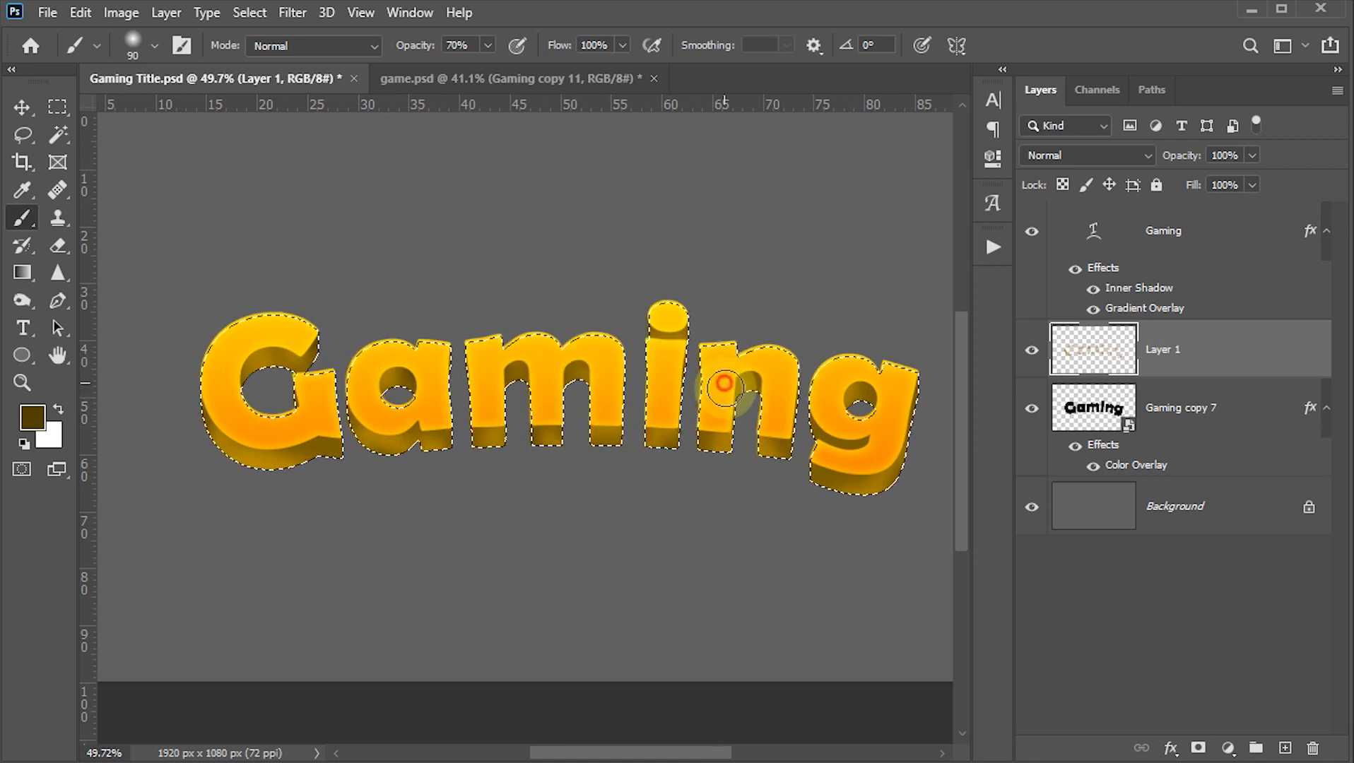
left_click(846, 376)
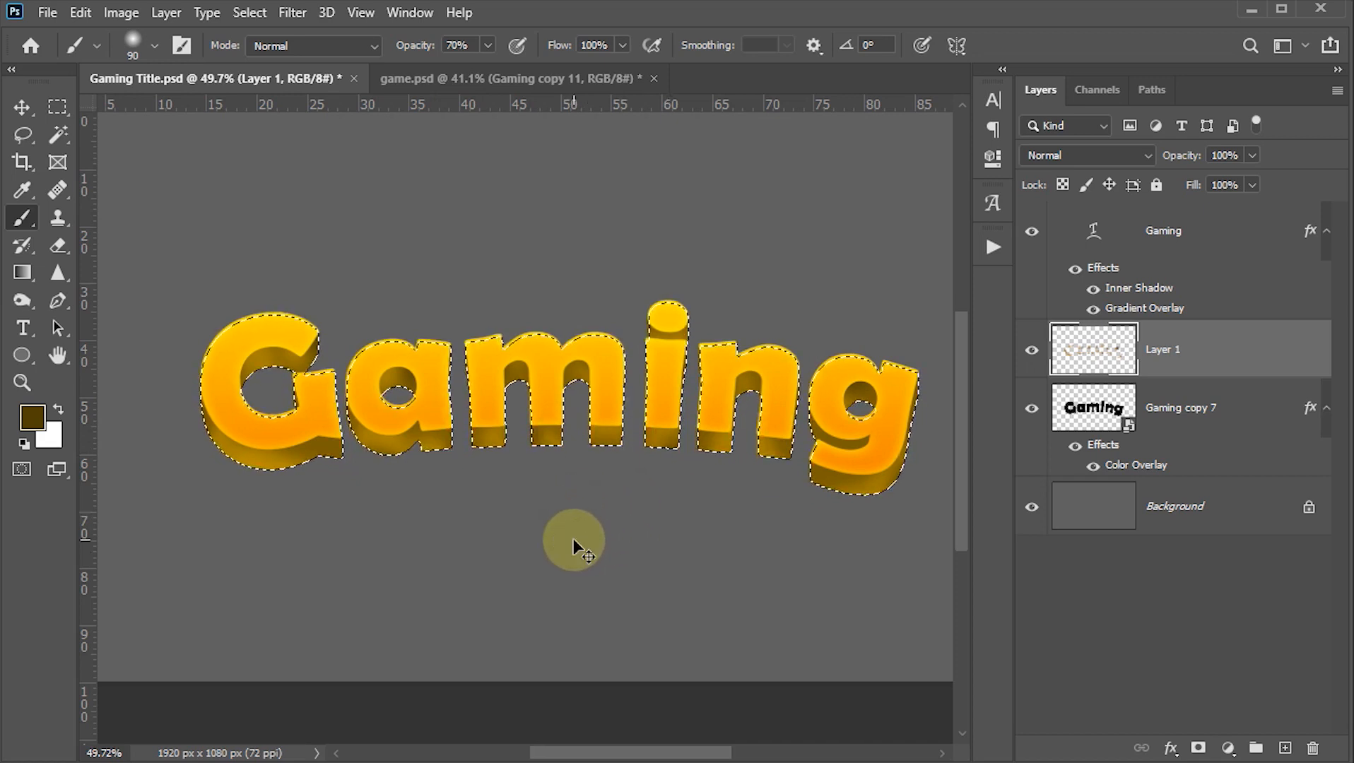
key("ctrl+d")
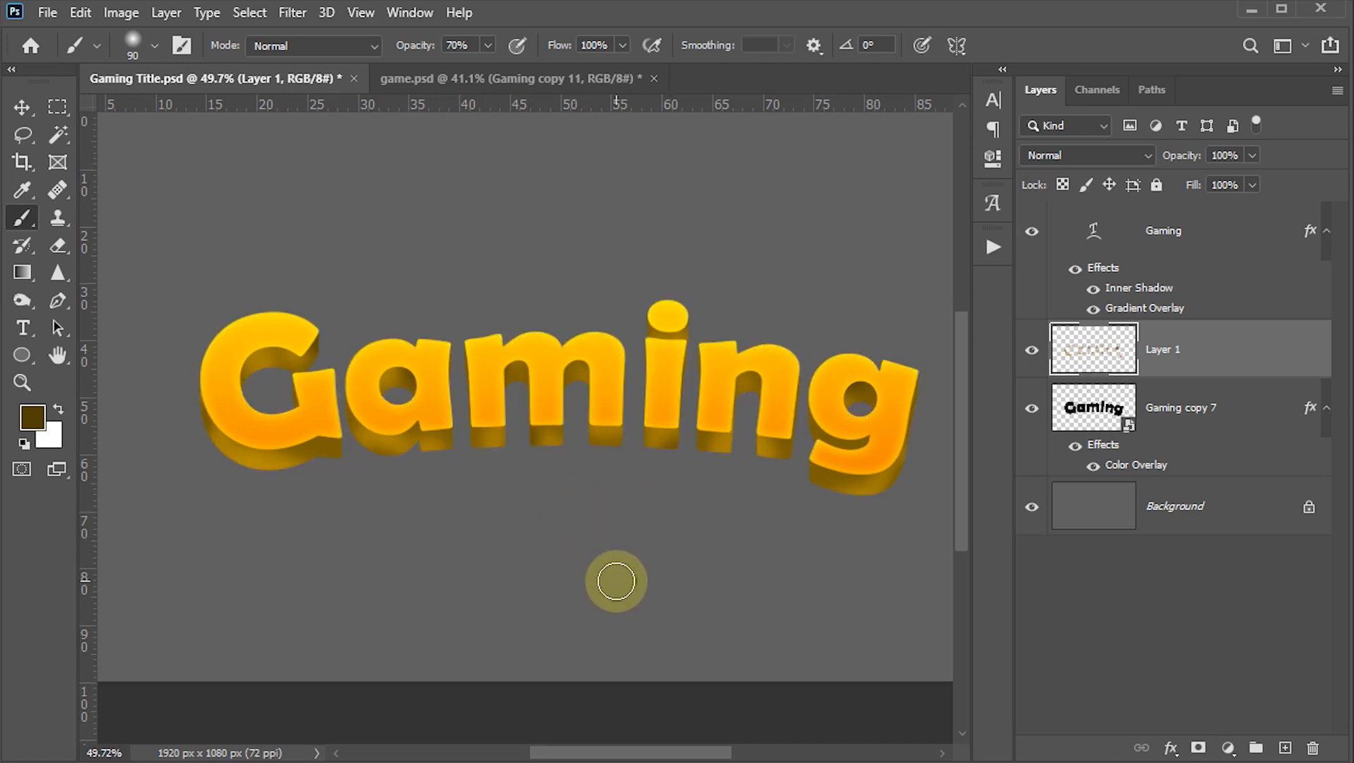
key("ctrl+0")
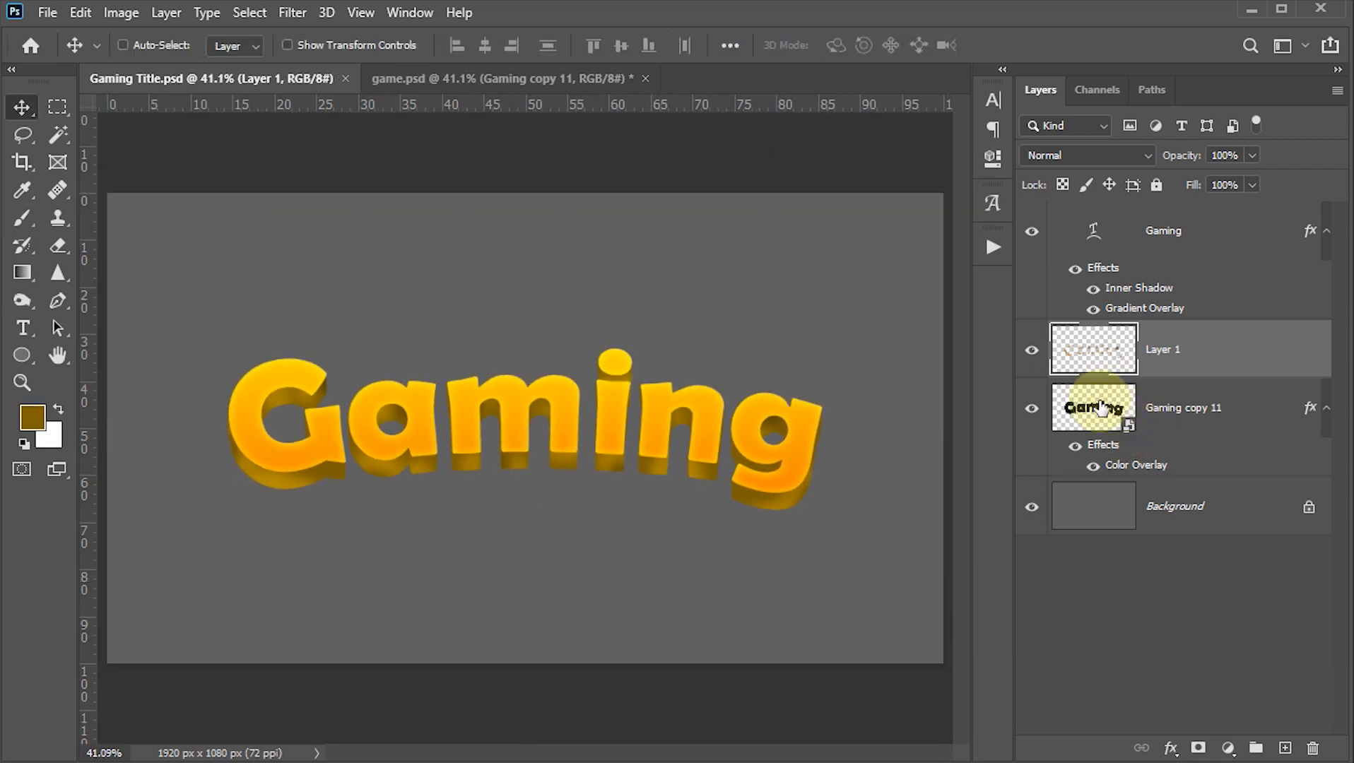
Step: Duplicate the Gaming copy 11 extrusion layer
left_click(1100, 404)
key("ctrl")
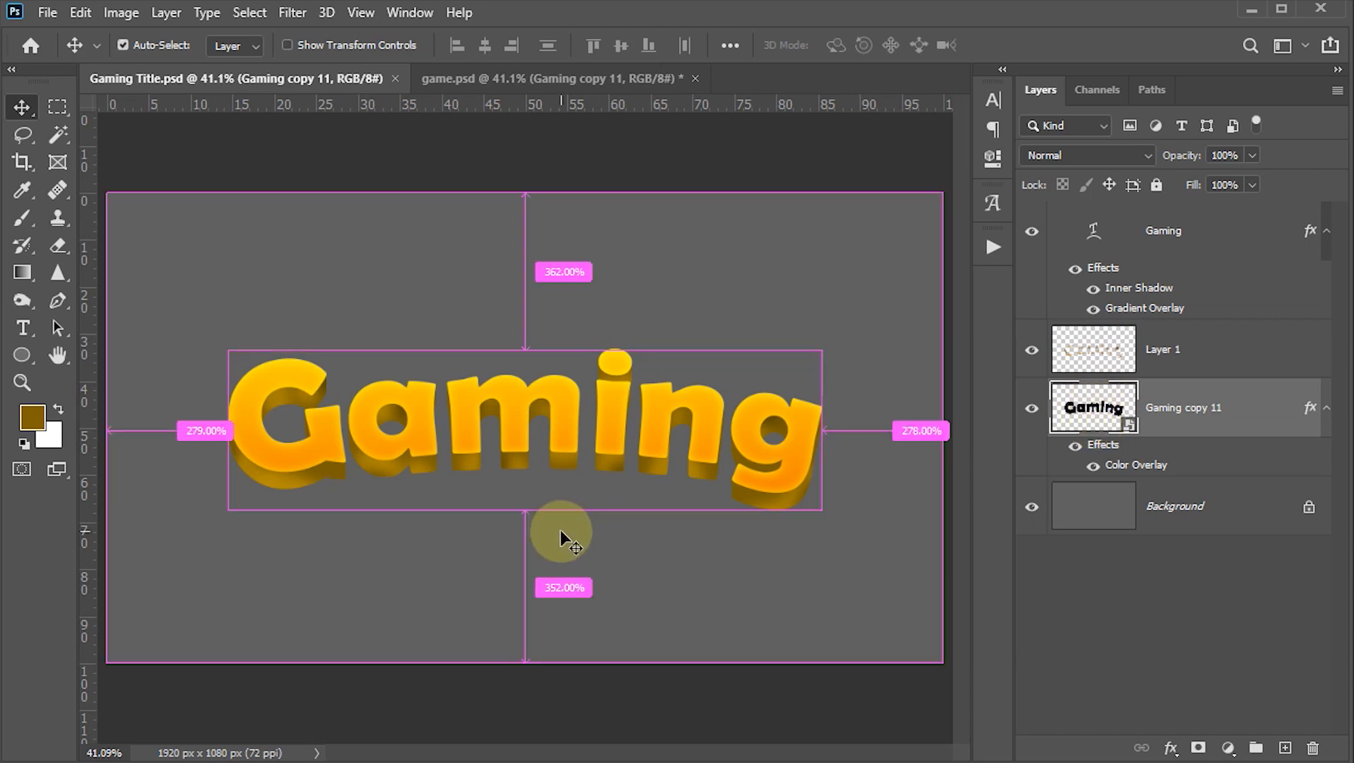
key("ctrl+j")
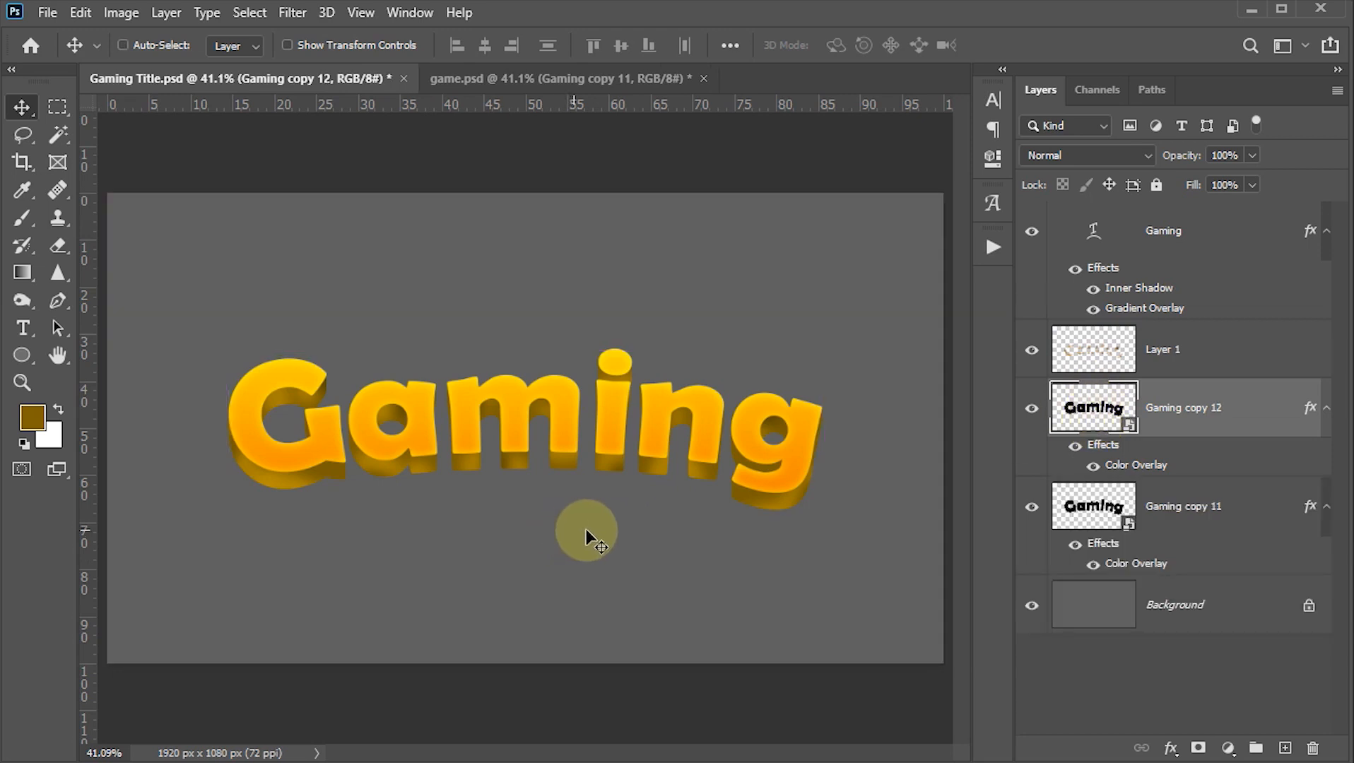
Step: Add a Stroke effect to the lower extrusion layer, Gaming copy 11, with a size of 38 px
left_click(1090, 522)
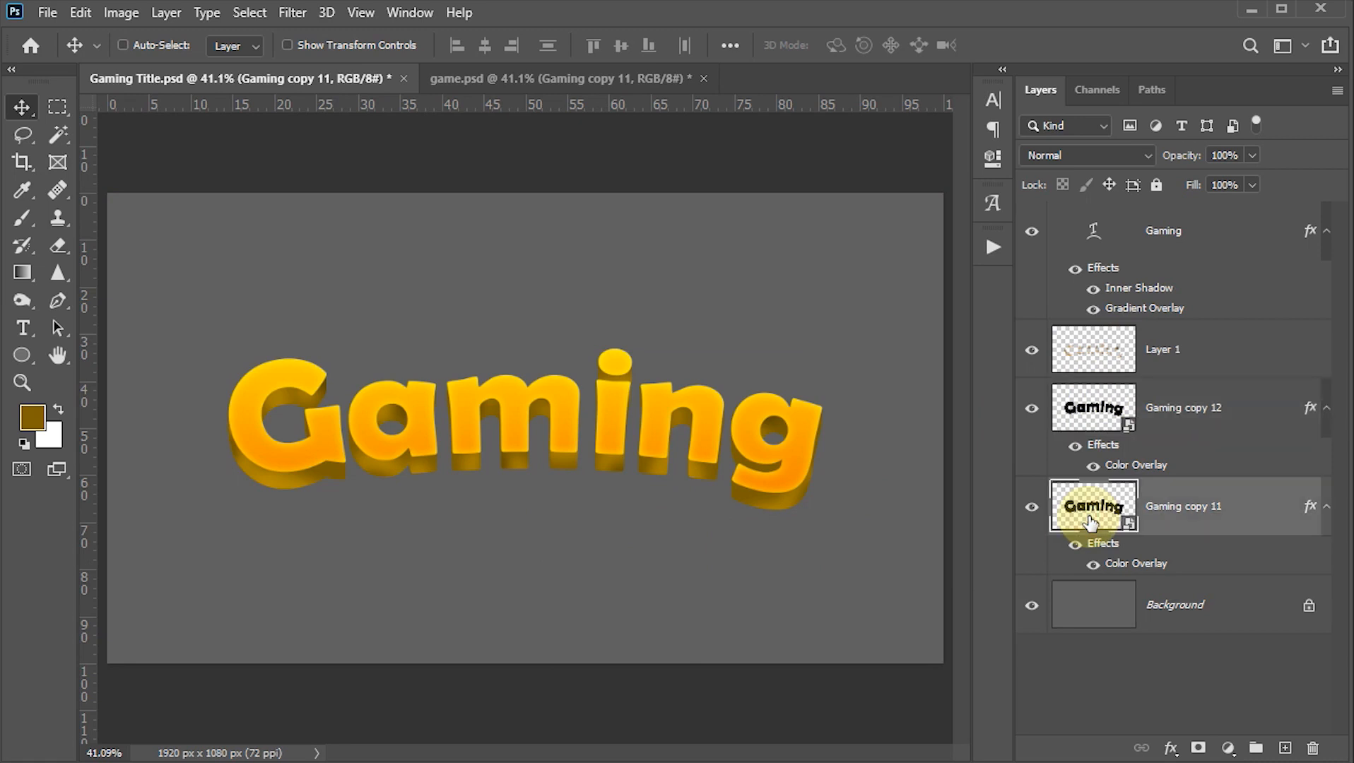
left_click(1172, 748)
left_click(1204, 591)
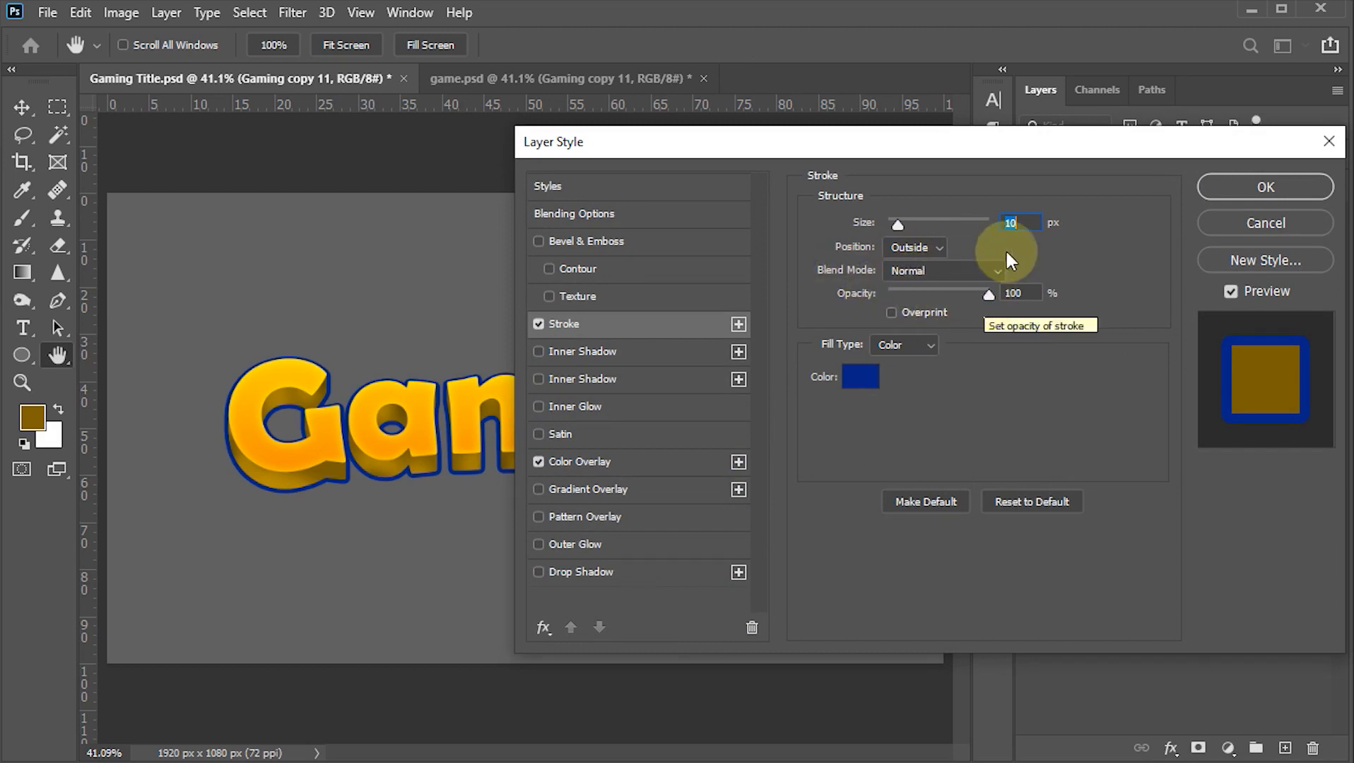
left_click(1020, 224)
left_click_drag(1020, 224, 978, 232)
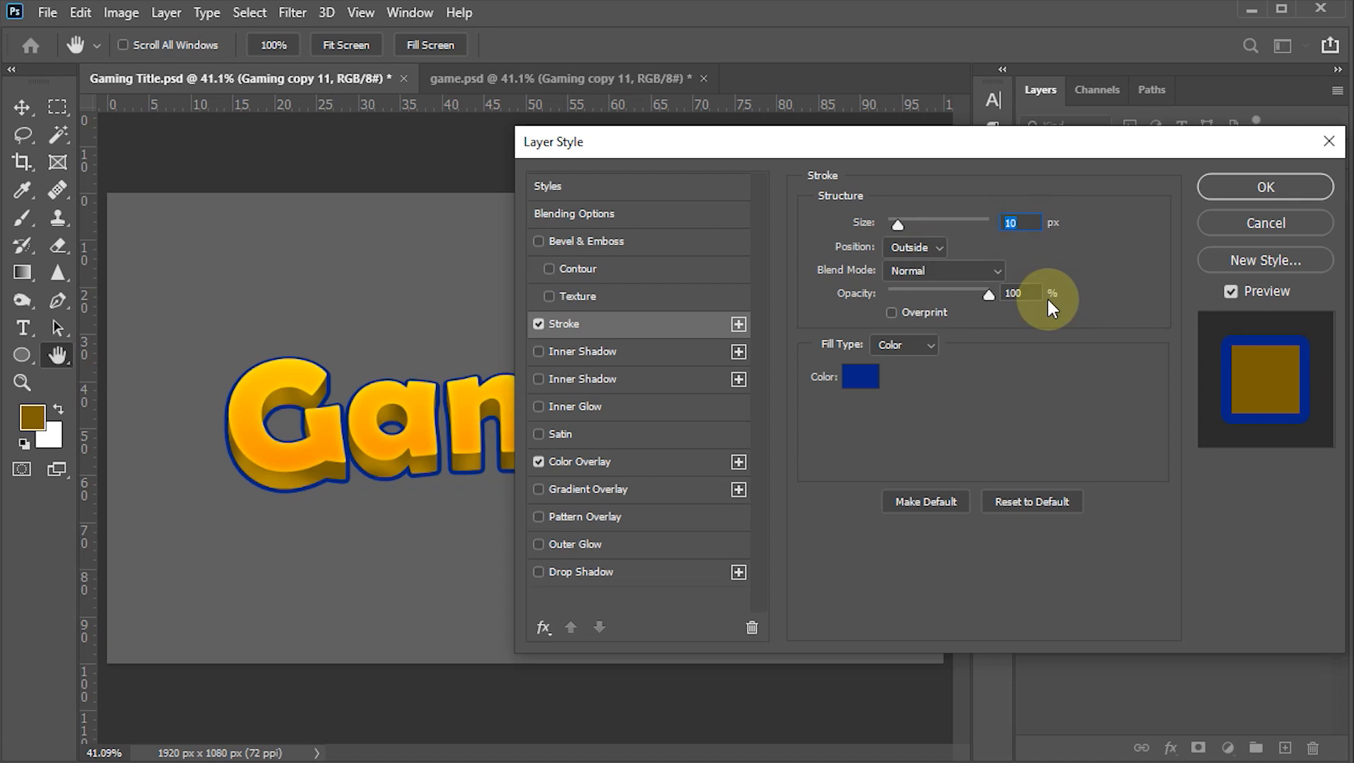
type("38")
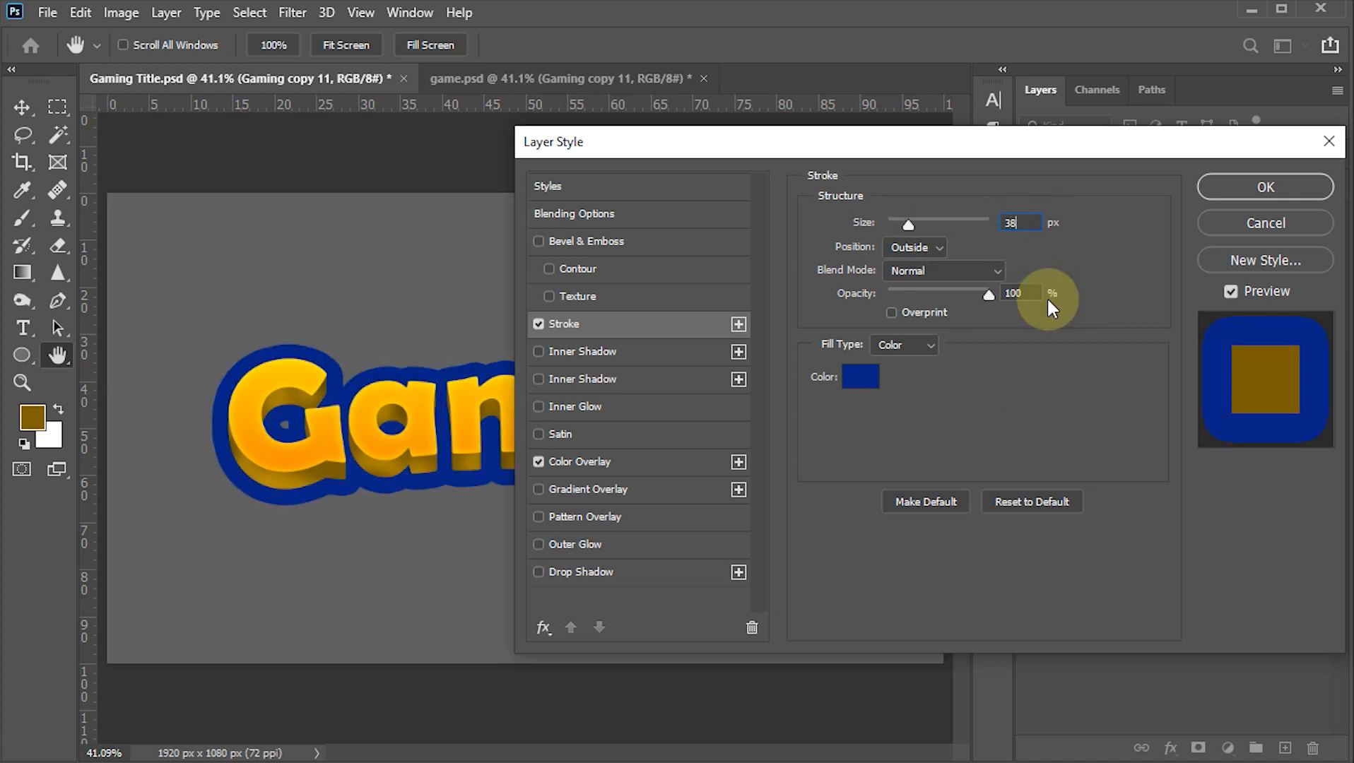
Step: Change the stroke's colour to dark crimson, 810a37
left_click(864, 382)
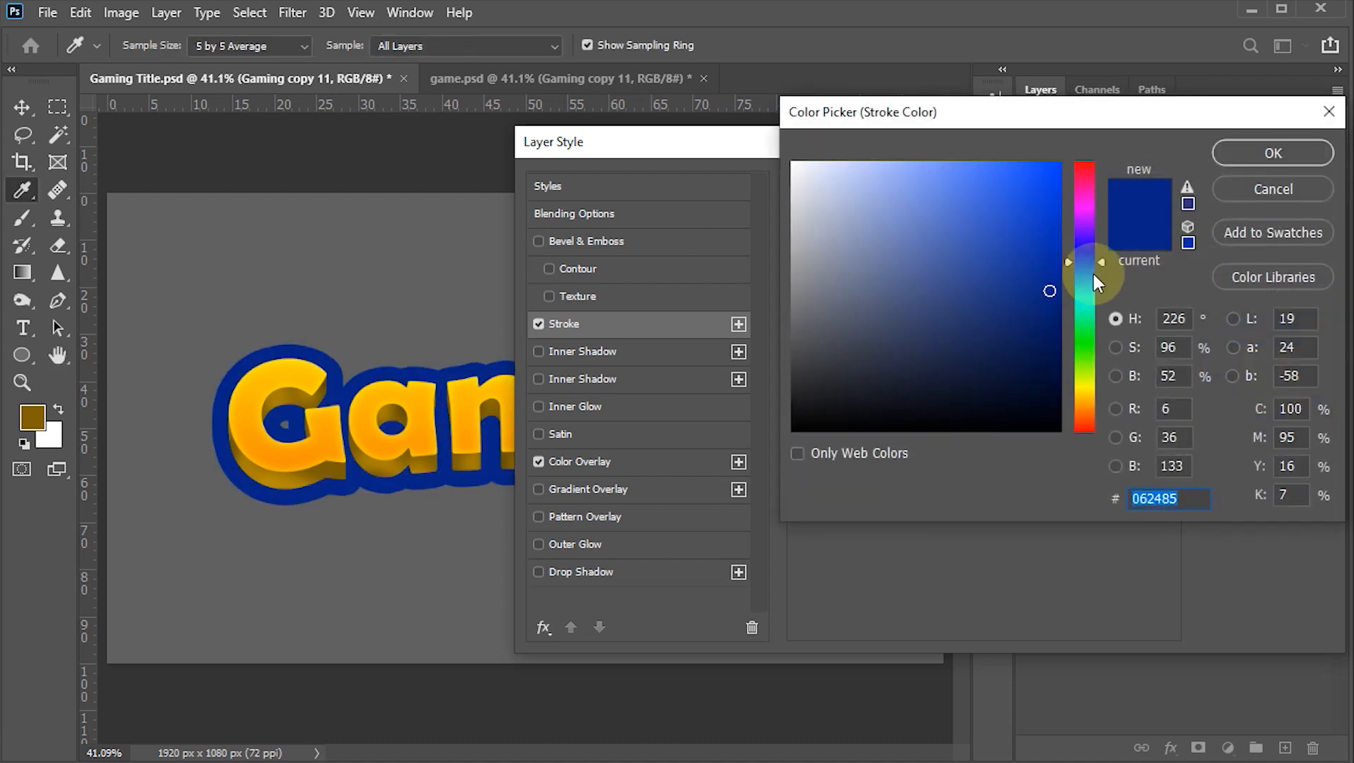
left_click_drag(1093, 274, 1102, 178)
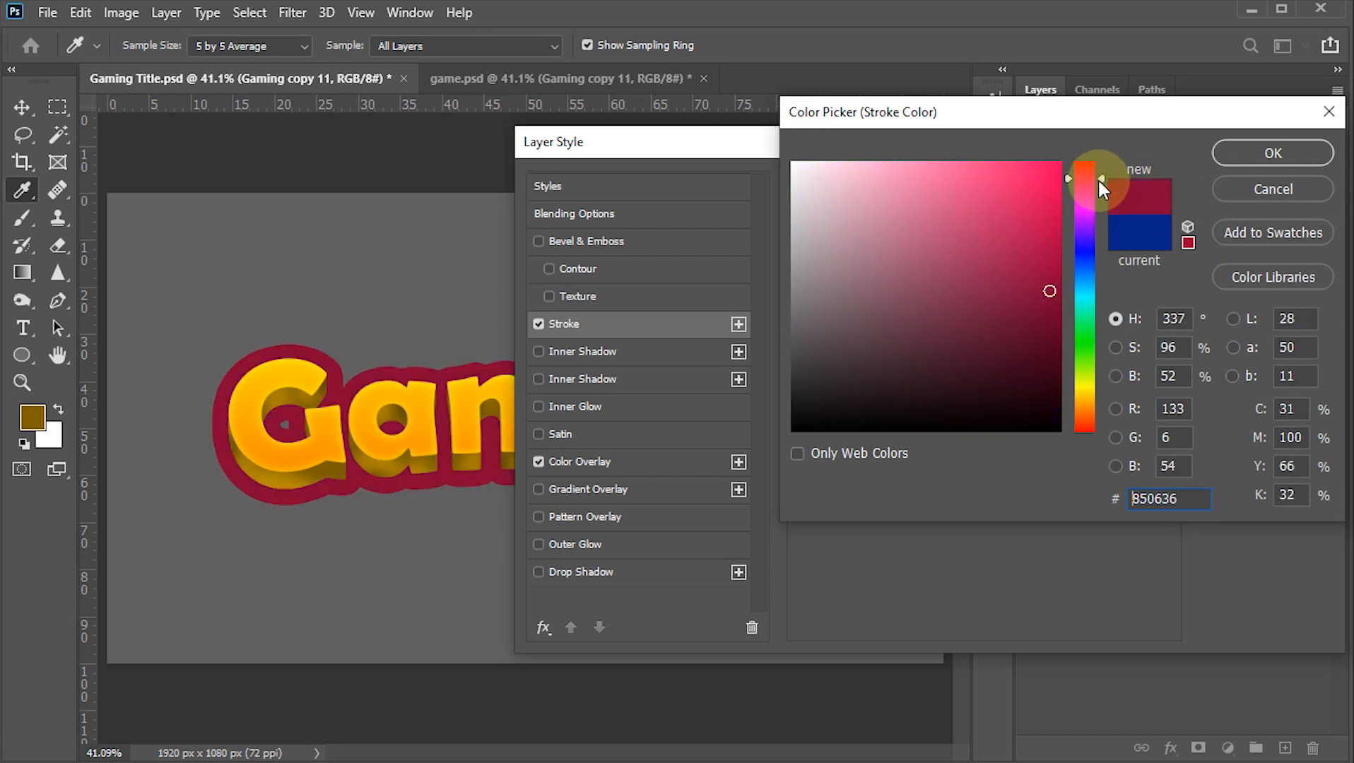
left_click_drag(1042, 300, 1040, 295)
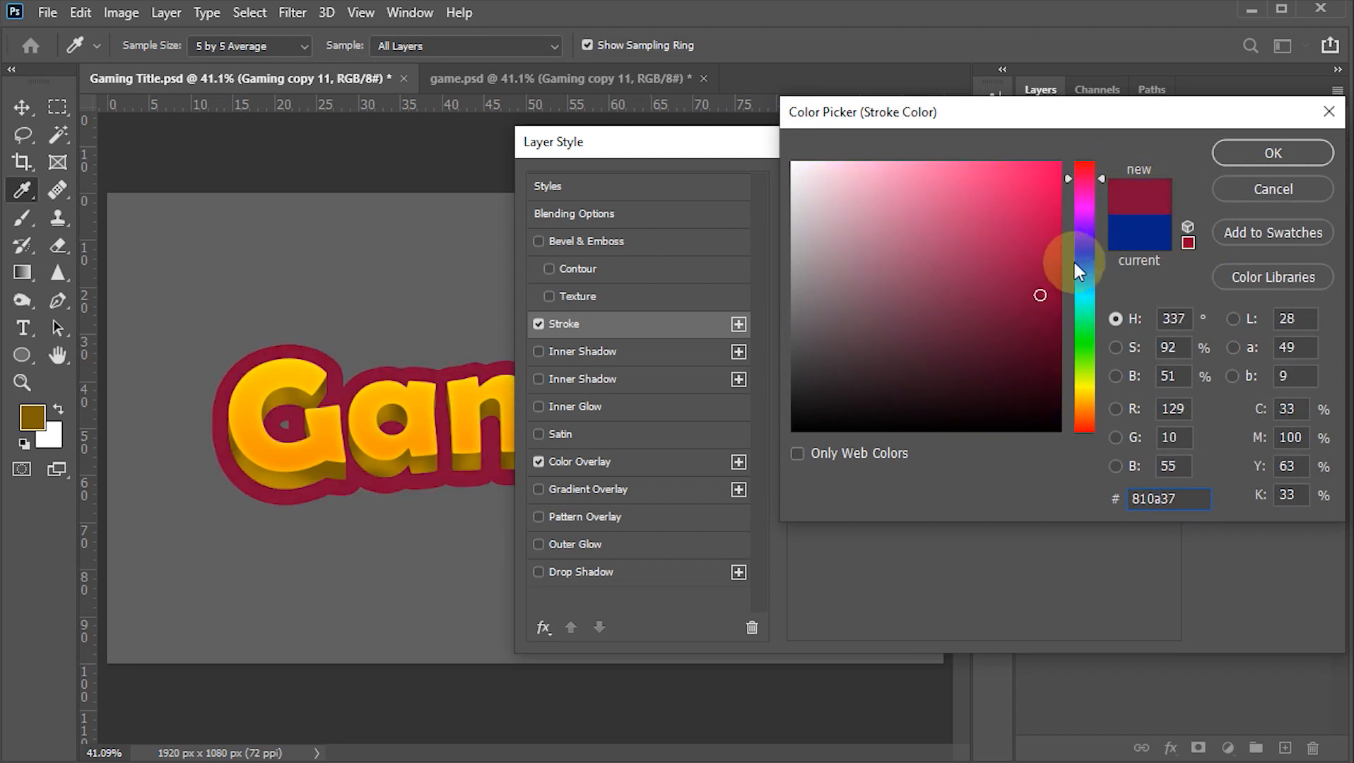
left_click(1242, 156)
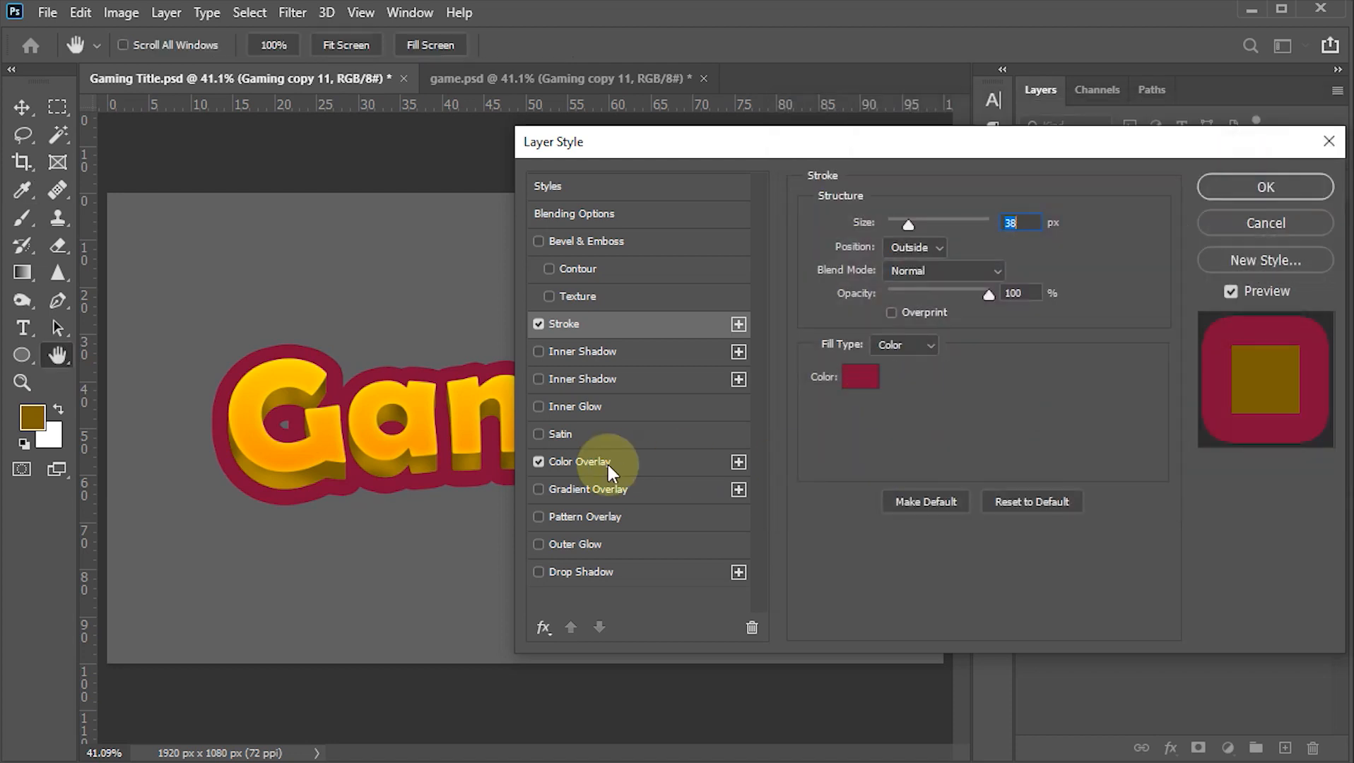
Step: Copy the hex code of the stroke colour, 810a37, and accept the colour unchanged
left_click(861, 382)
left_click(1187, 498)
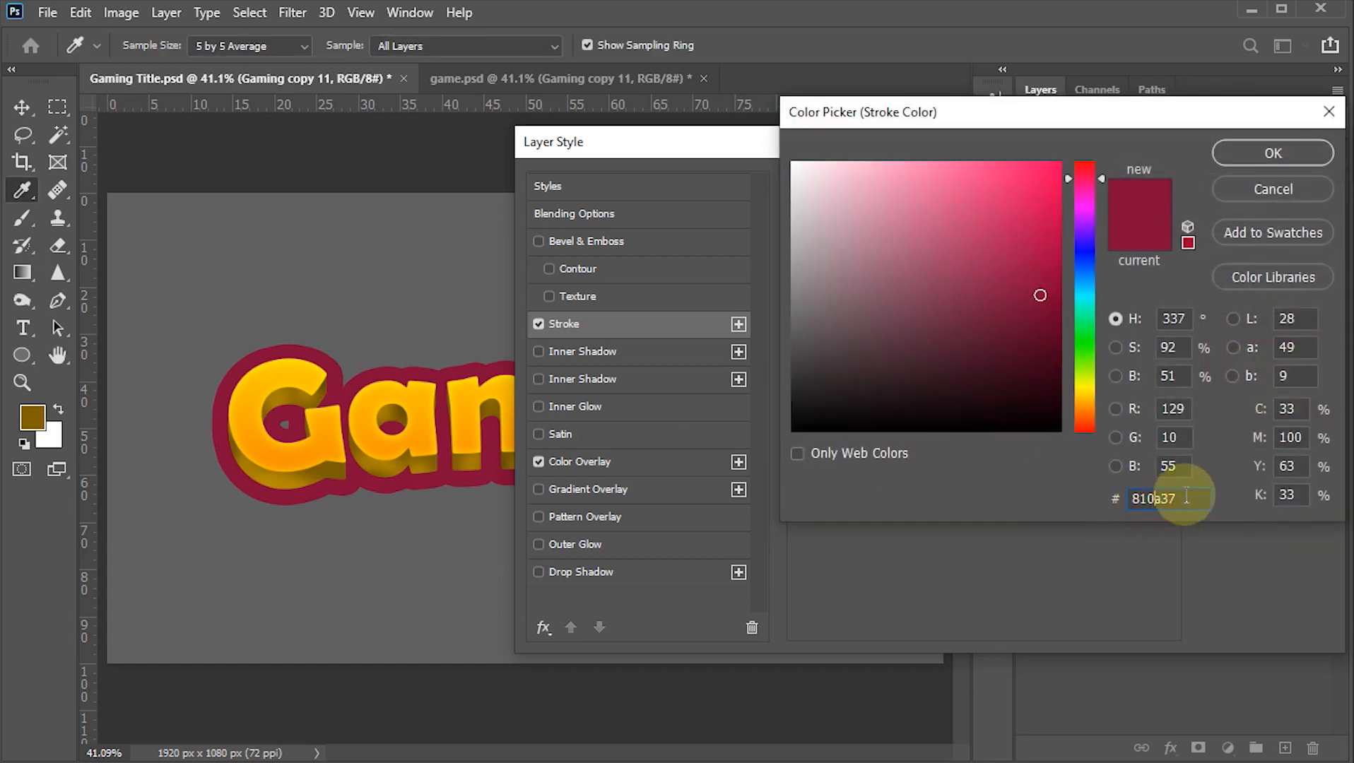
left_click_drag(1187, 499, 1046, 502)
key("ctrl+c")
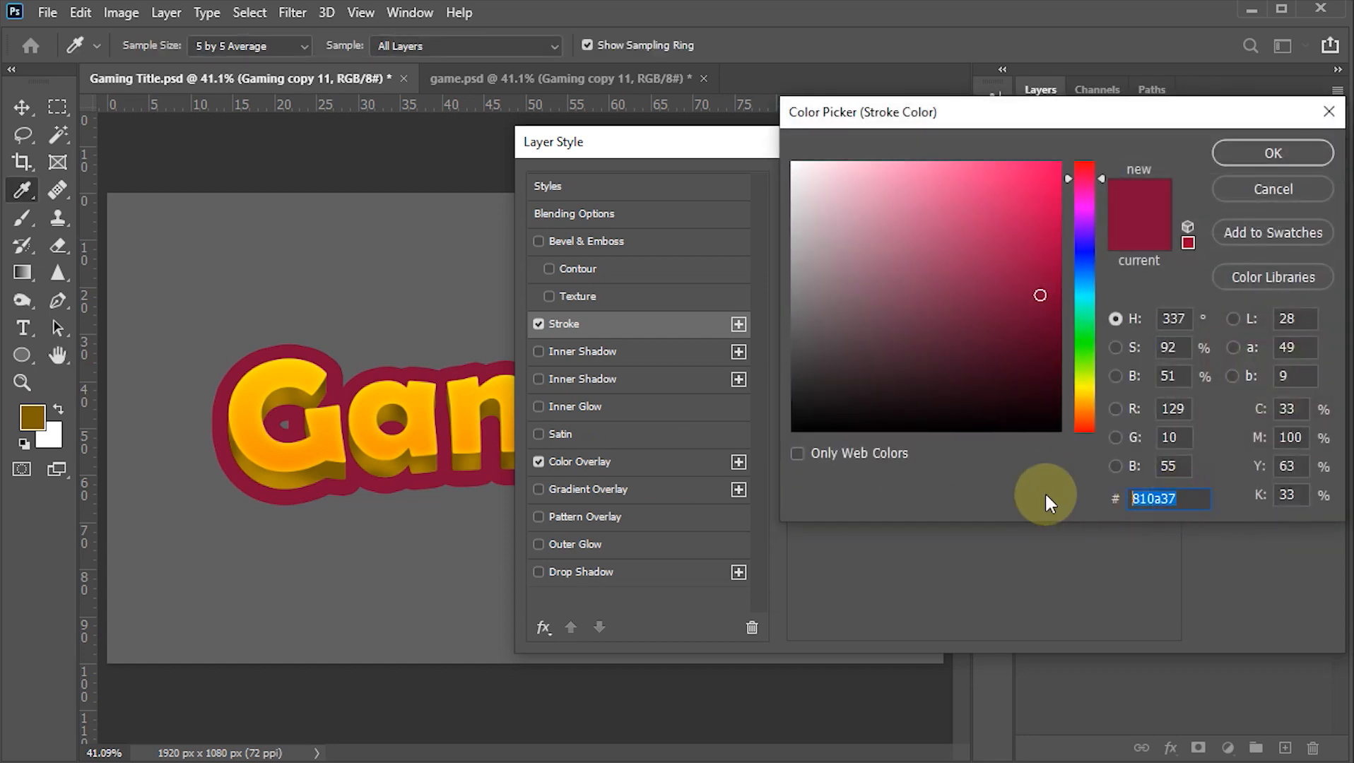
left_click(1253, 157)
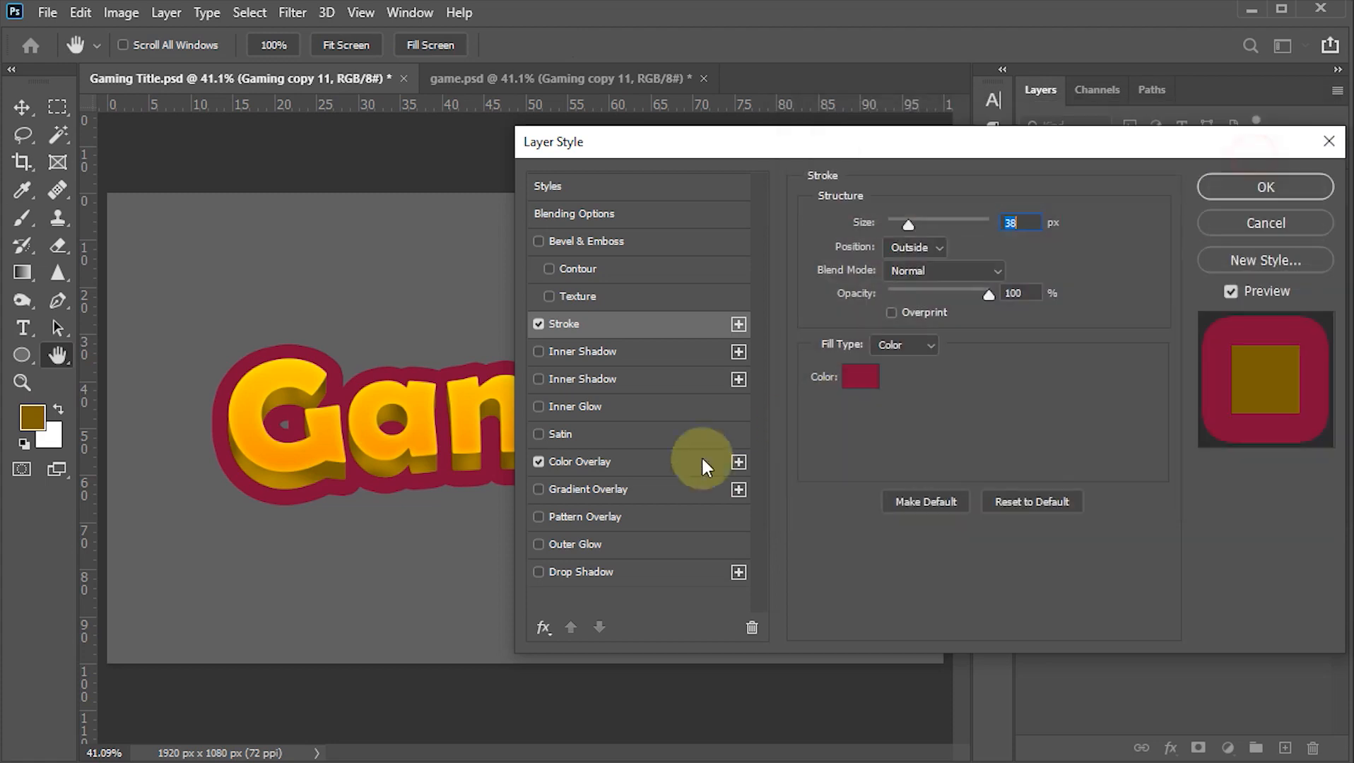
Step: Change Gaming copy 11's Color Overlay to the copied dark crimson, 810a37, and apply the layer style
left_click(582, 462)
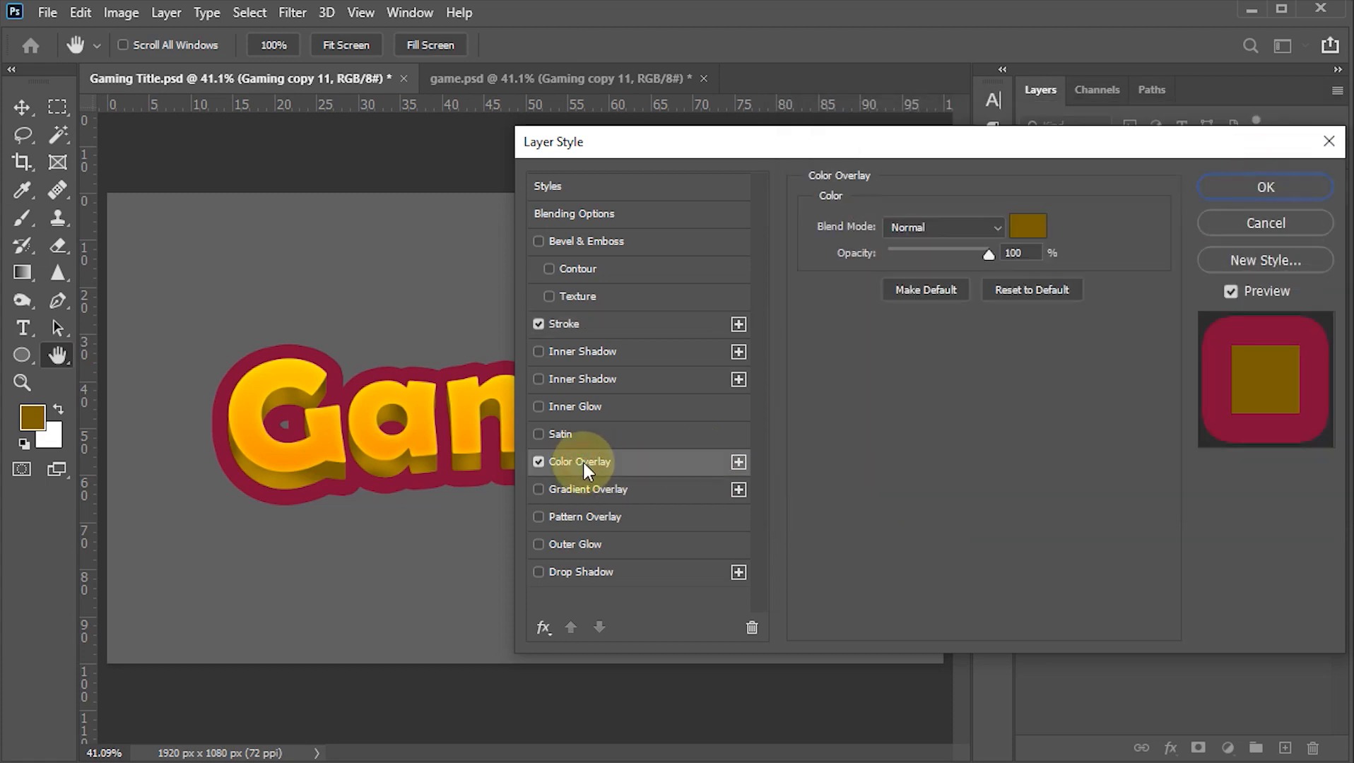
left_click(1030, 228)
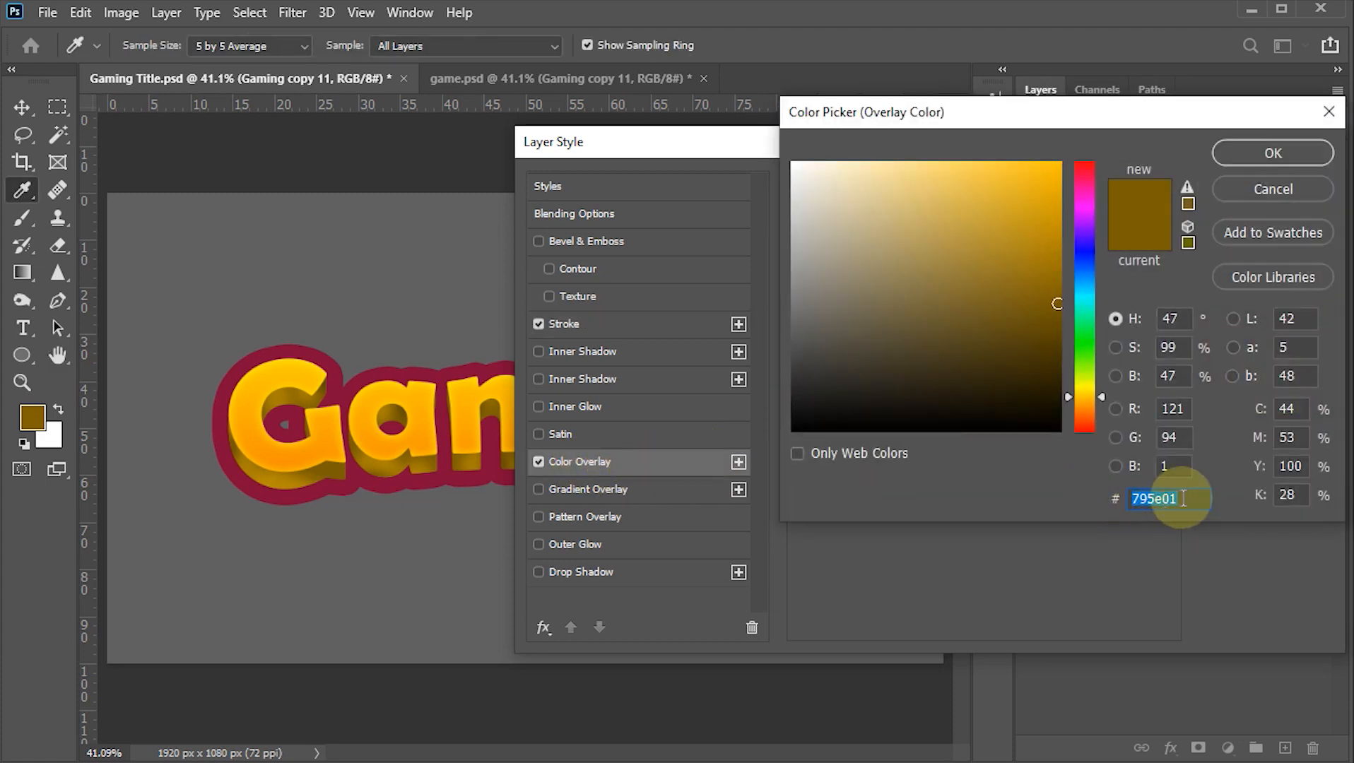
key("ctrl+v")
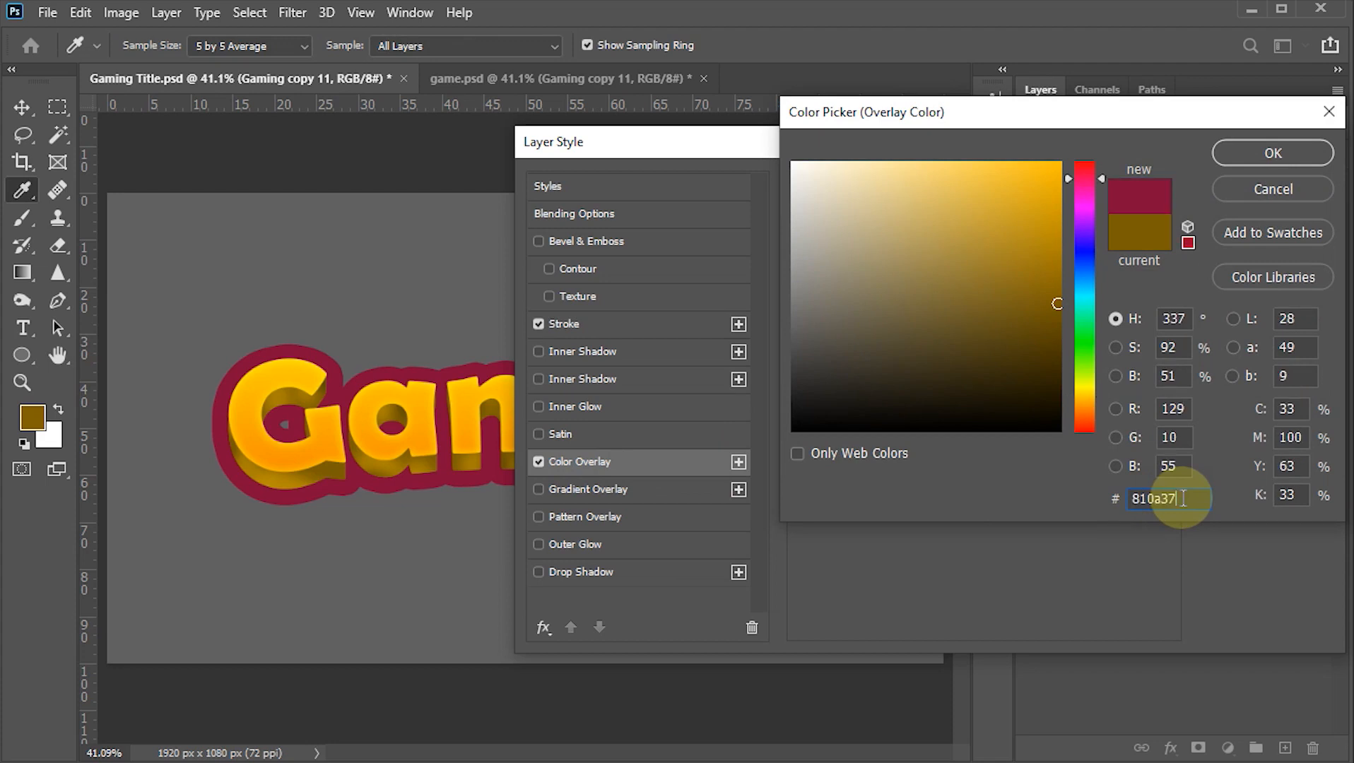
left_click(1267, 157)
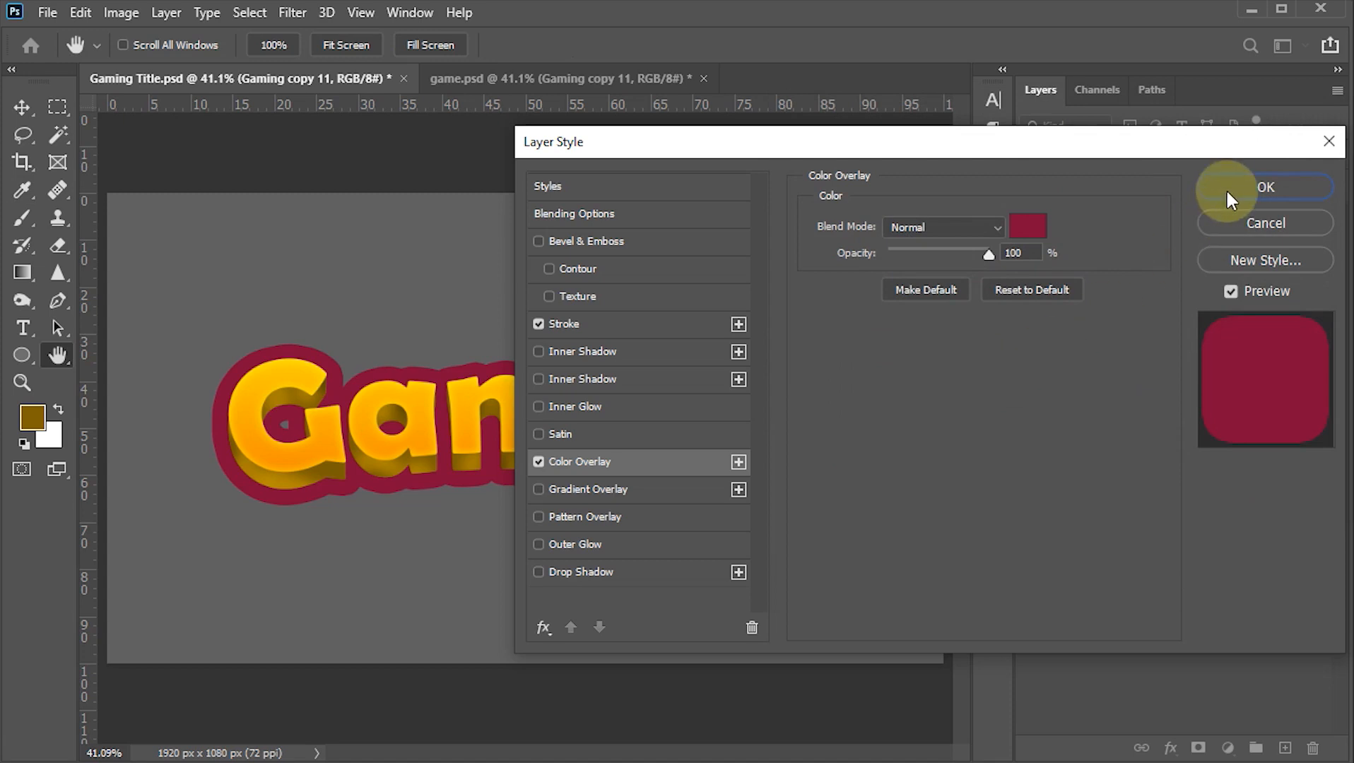
left_click(1227, 189)
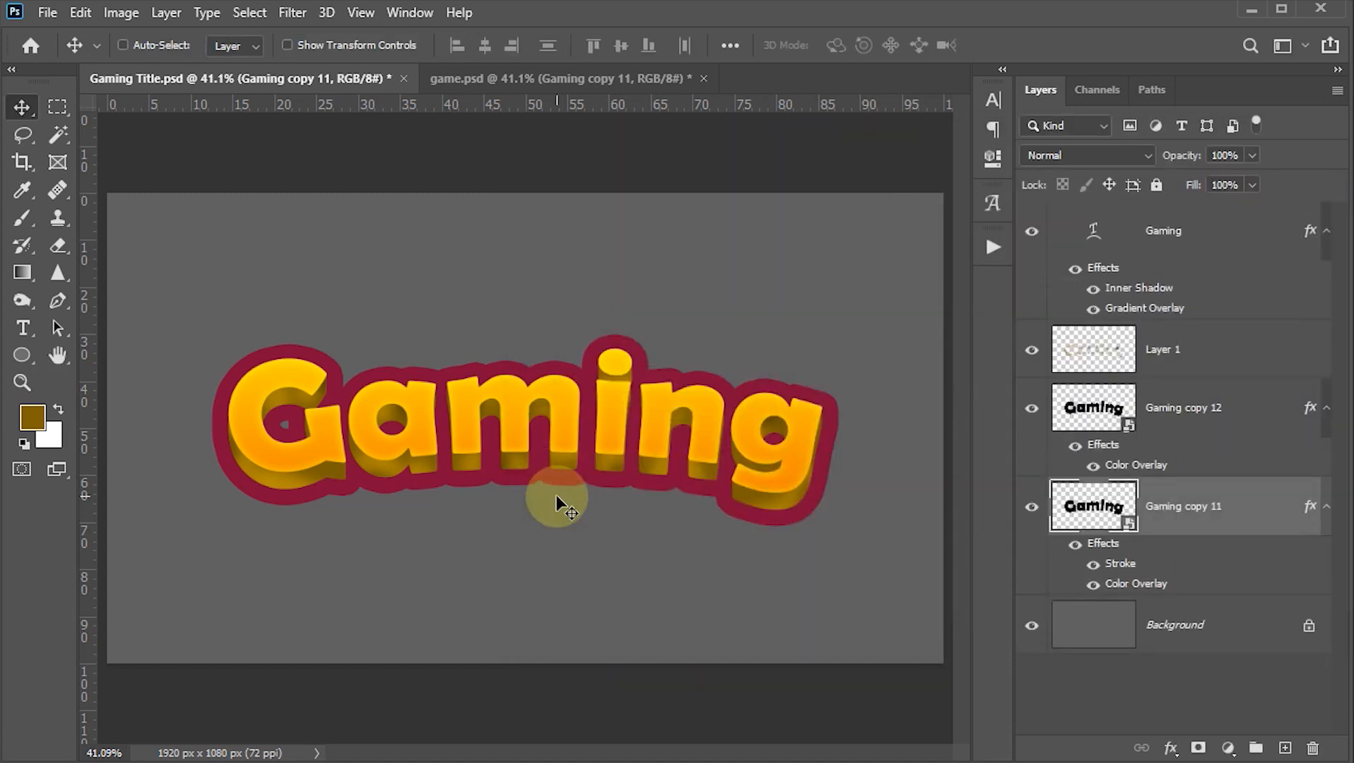
Step: Rasterize the layer style of the Gaming copy 11 outline layer
left_click(1252, 519)
right_click(1253, 518)
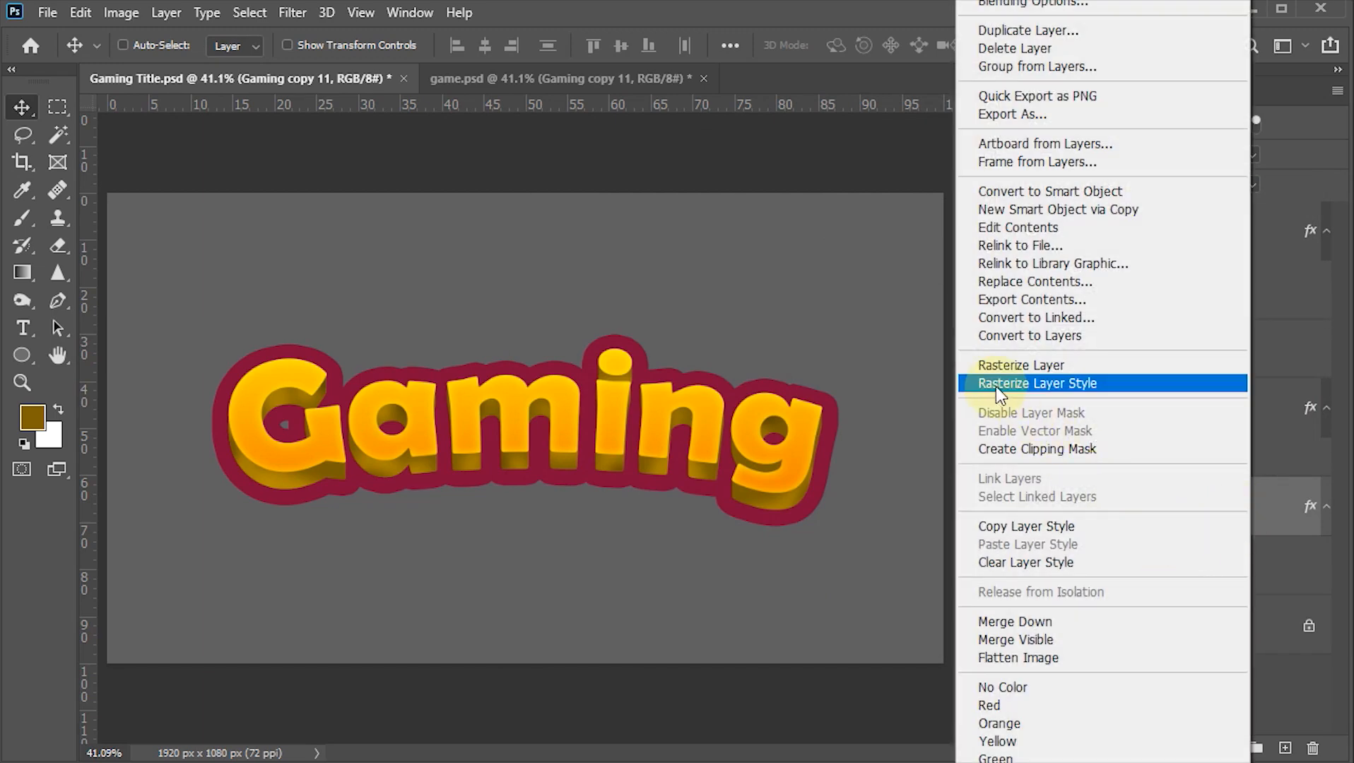
left_click(1025, 385)
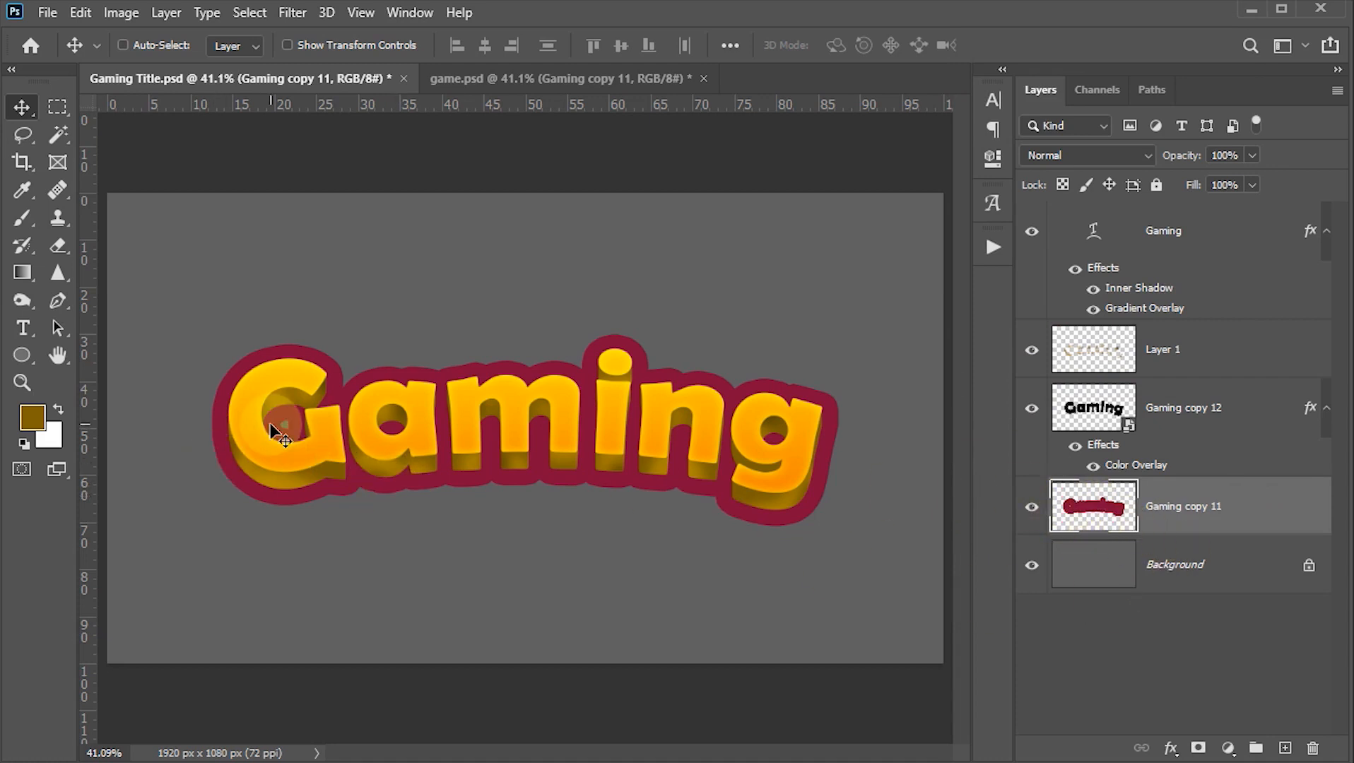
Step: Sample the outline crimson, 810a37, and brush it over the grey gap inside the letter G on Gaming copy 11
scroll(271, 428, "up", 5)
scroll(337, 451, "up", 1)
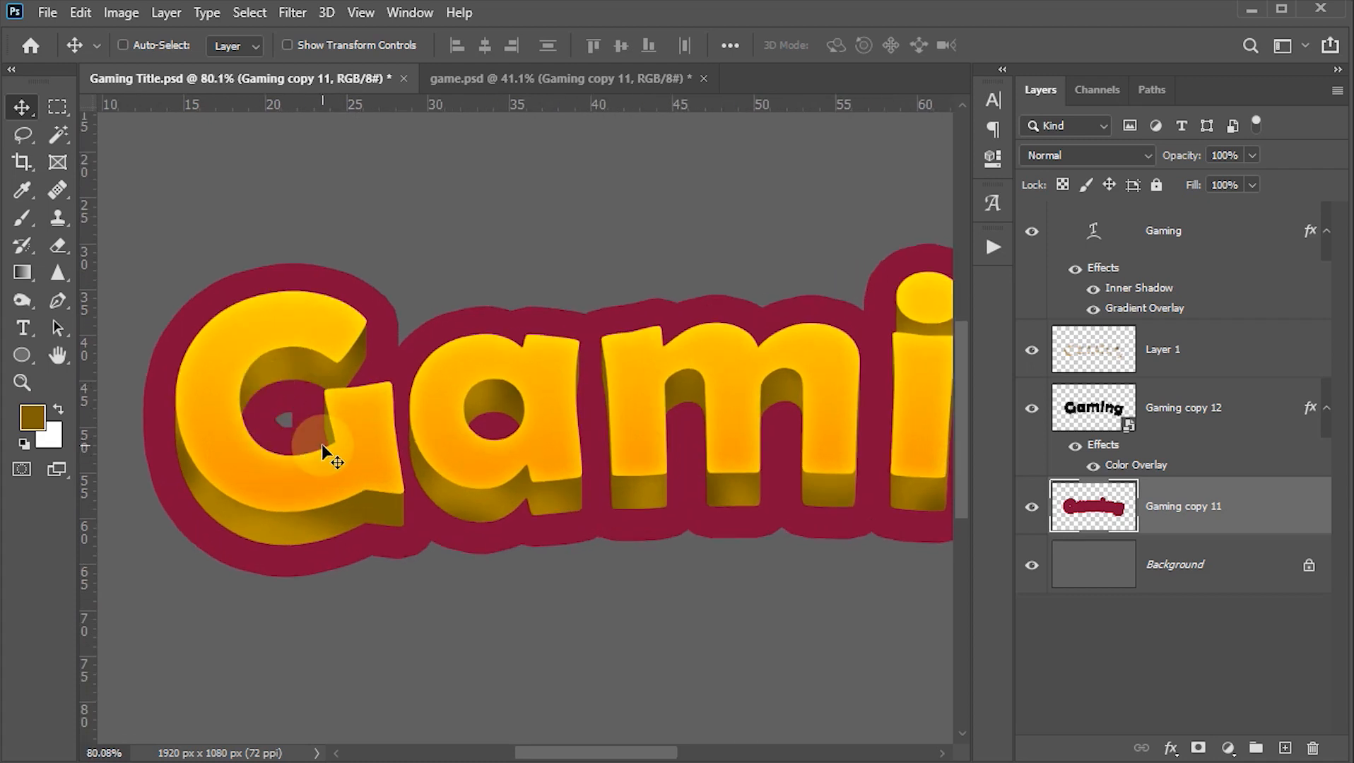
key("b")
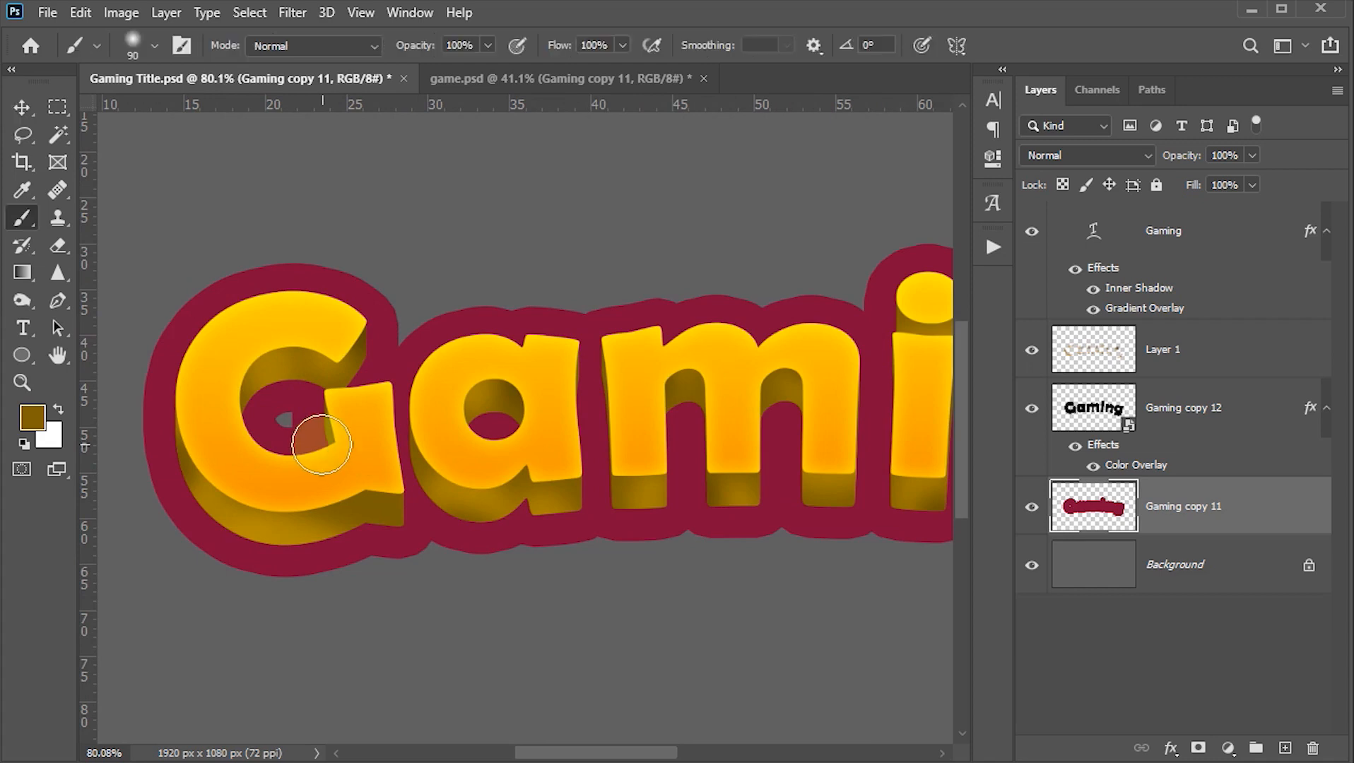
left_click(34, 419)
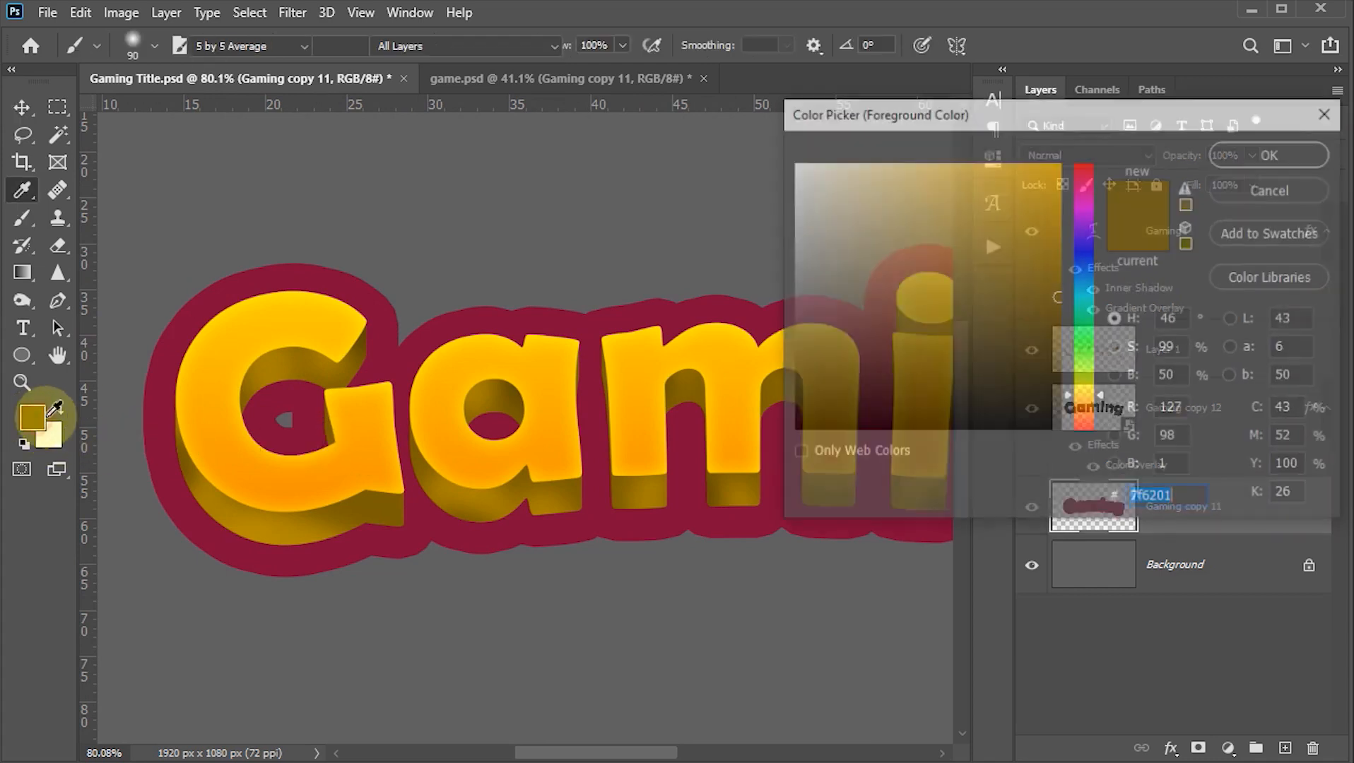
left_click(325, 270)
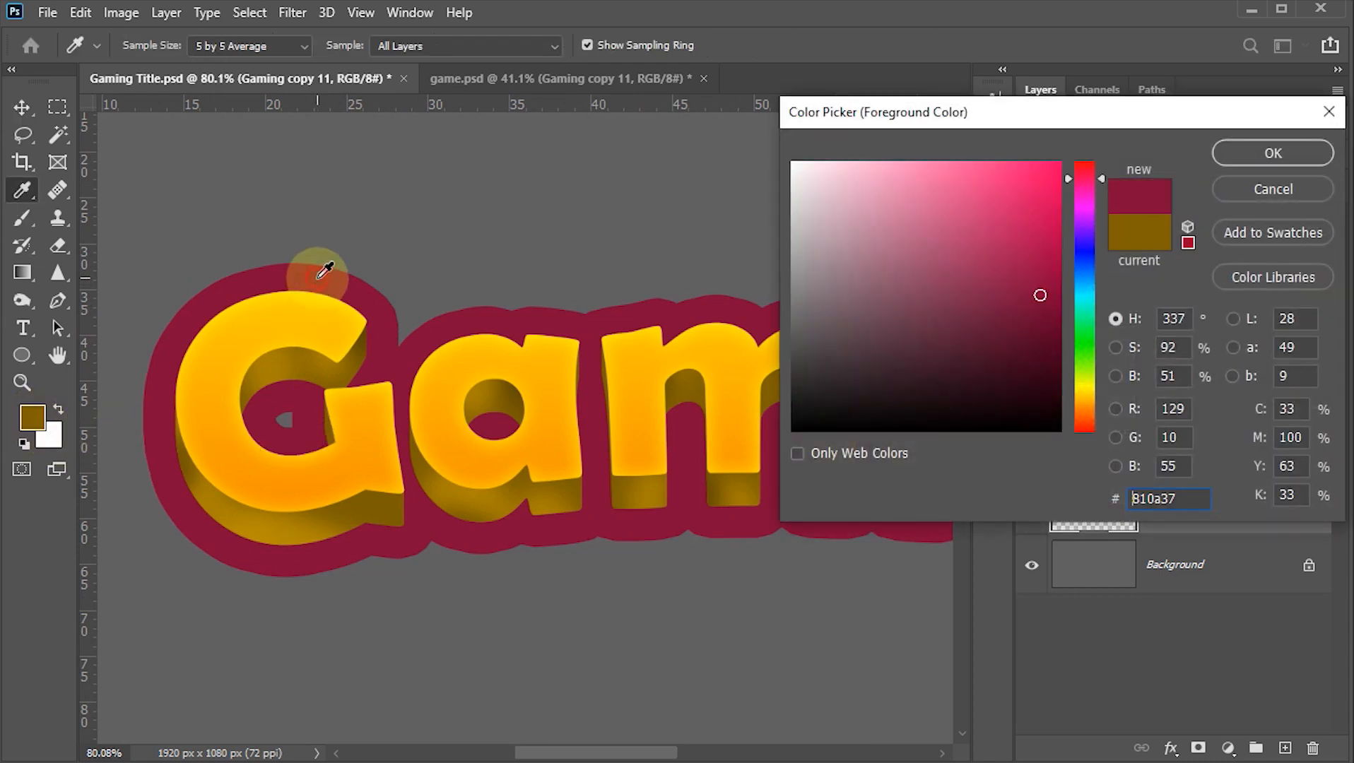
left_click(1246, 154)
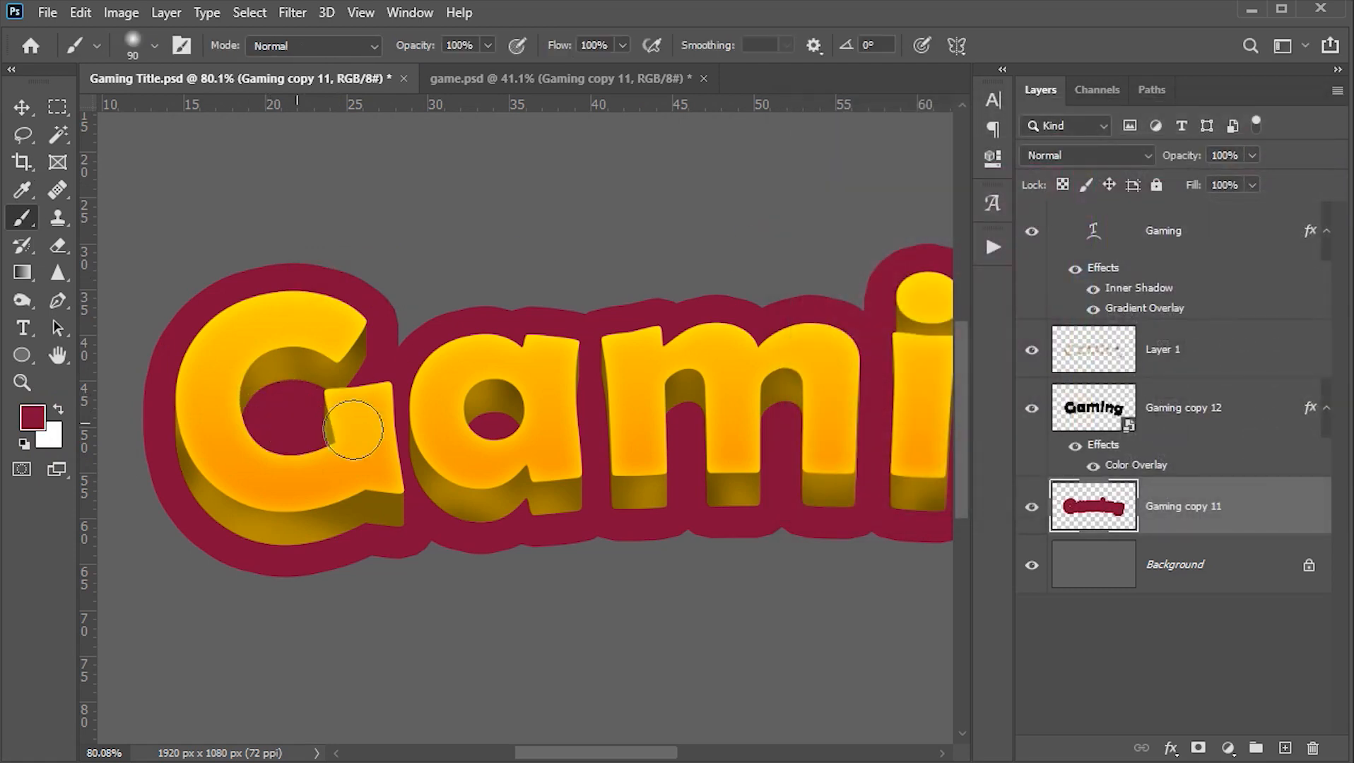
left_click_drag(642, 424, 378, 439)
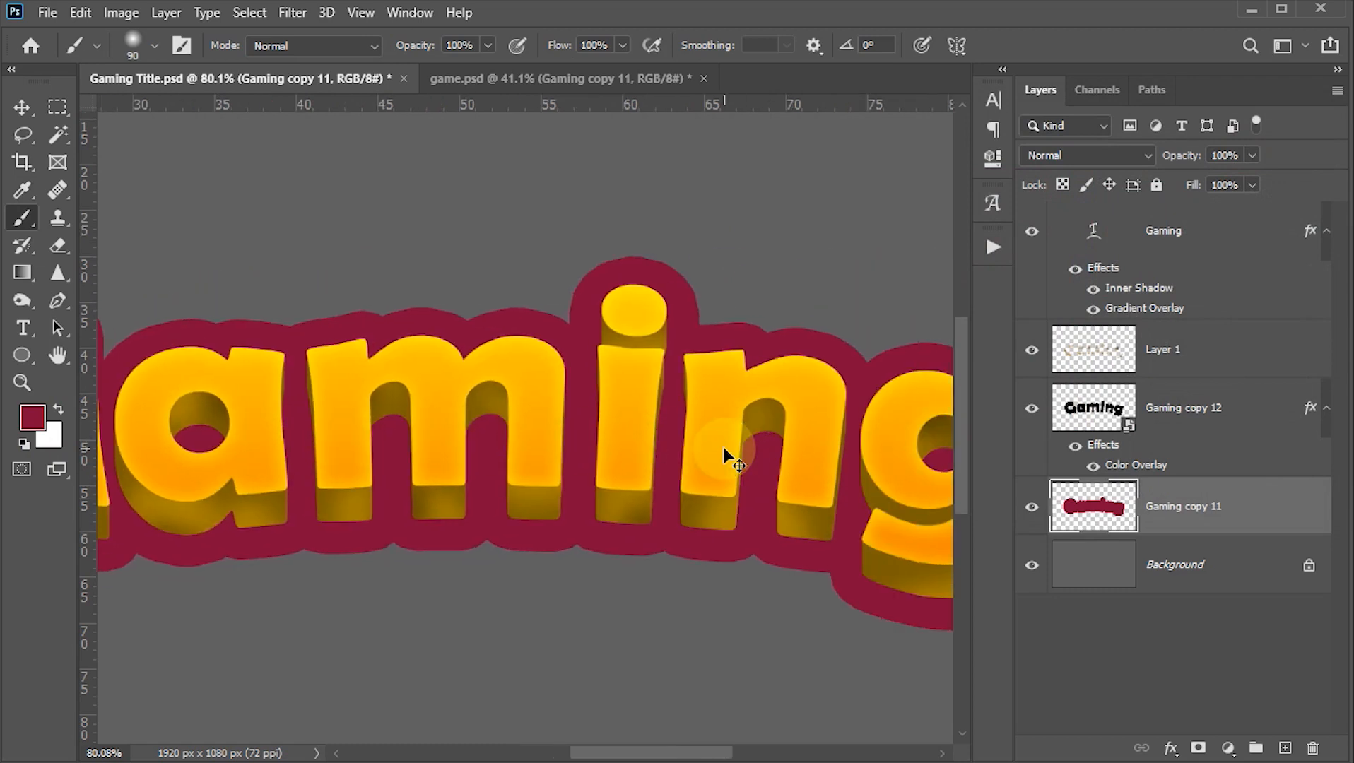
key("ctrl+0")
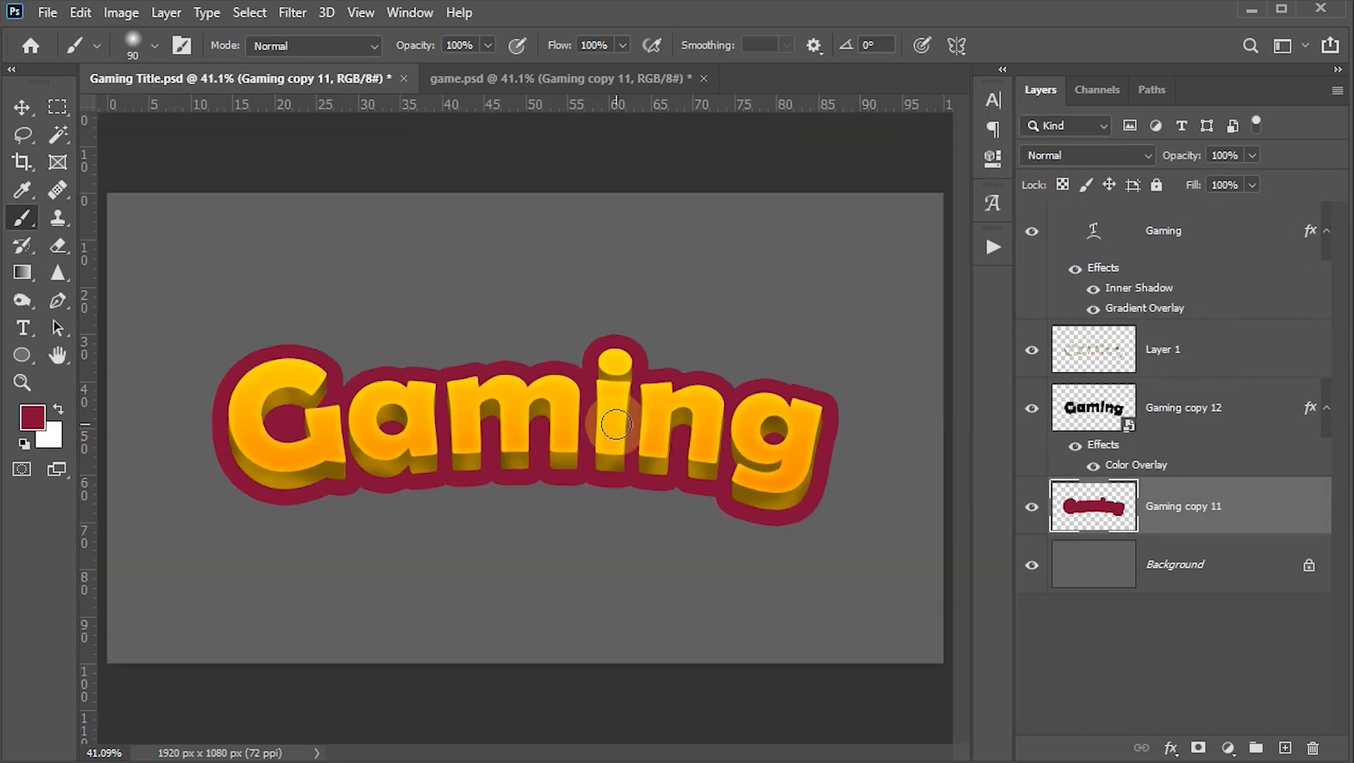
Step: Save the document and duplicate the Gaming copy 11 outline layer
key("v")
key("ctrl+s")
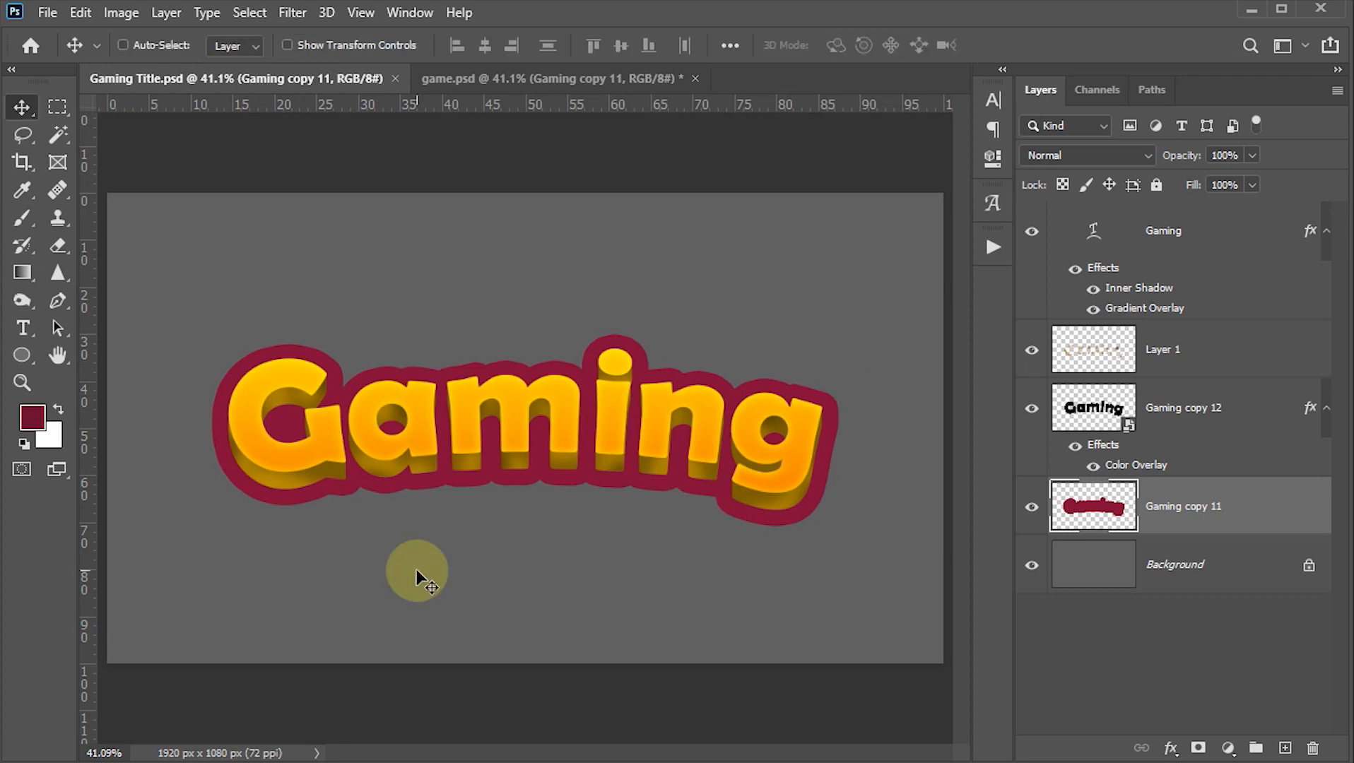
key("ctrl+j")
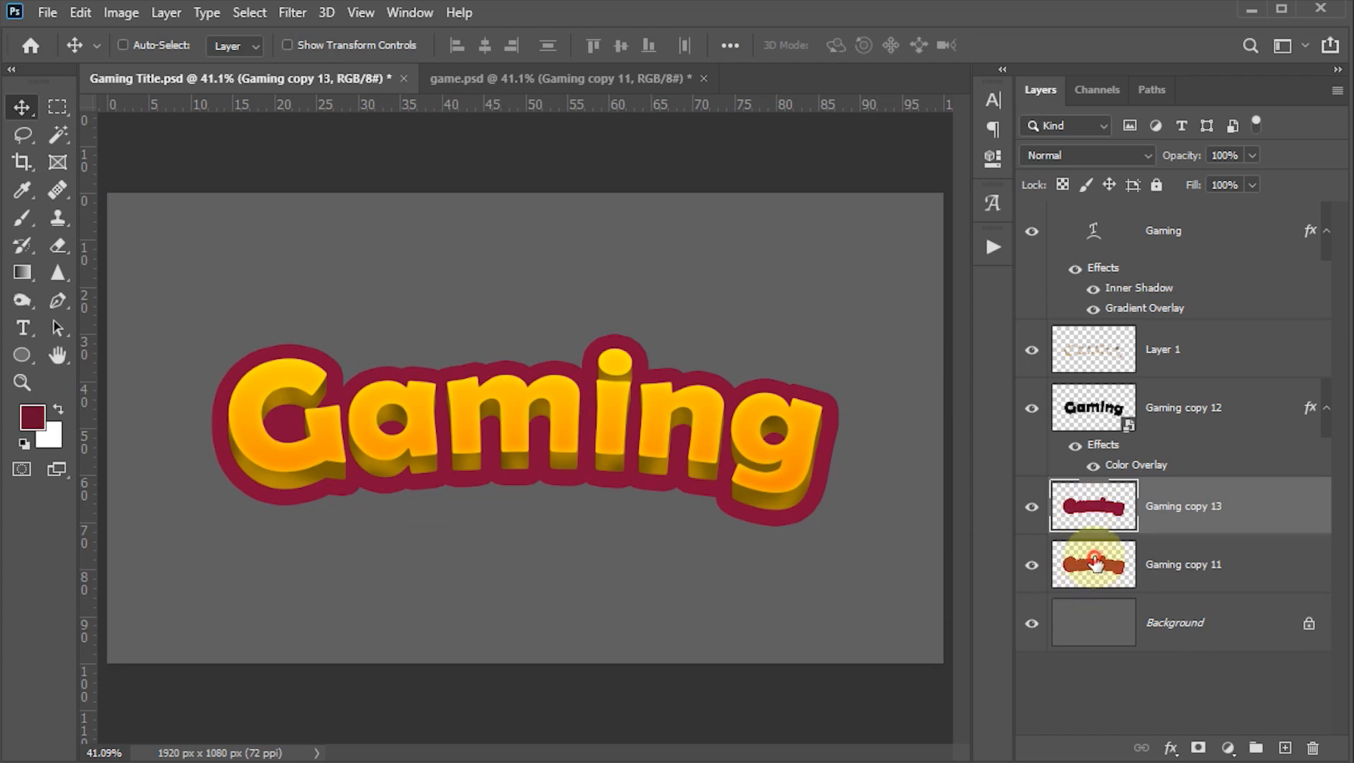
Step: Darken the lower outline layer, Gaming copy 11, with Levels by setting the midtone input to 0.82
left_click(1095, 563)
key("shift+alt+BackSpace")
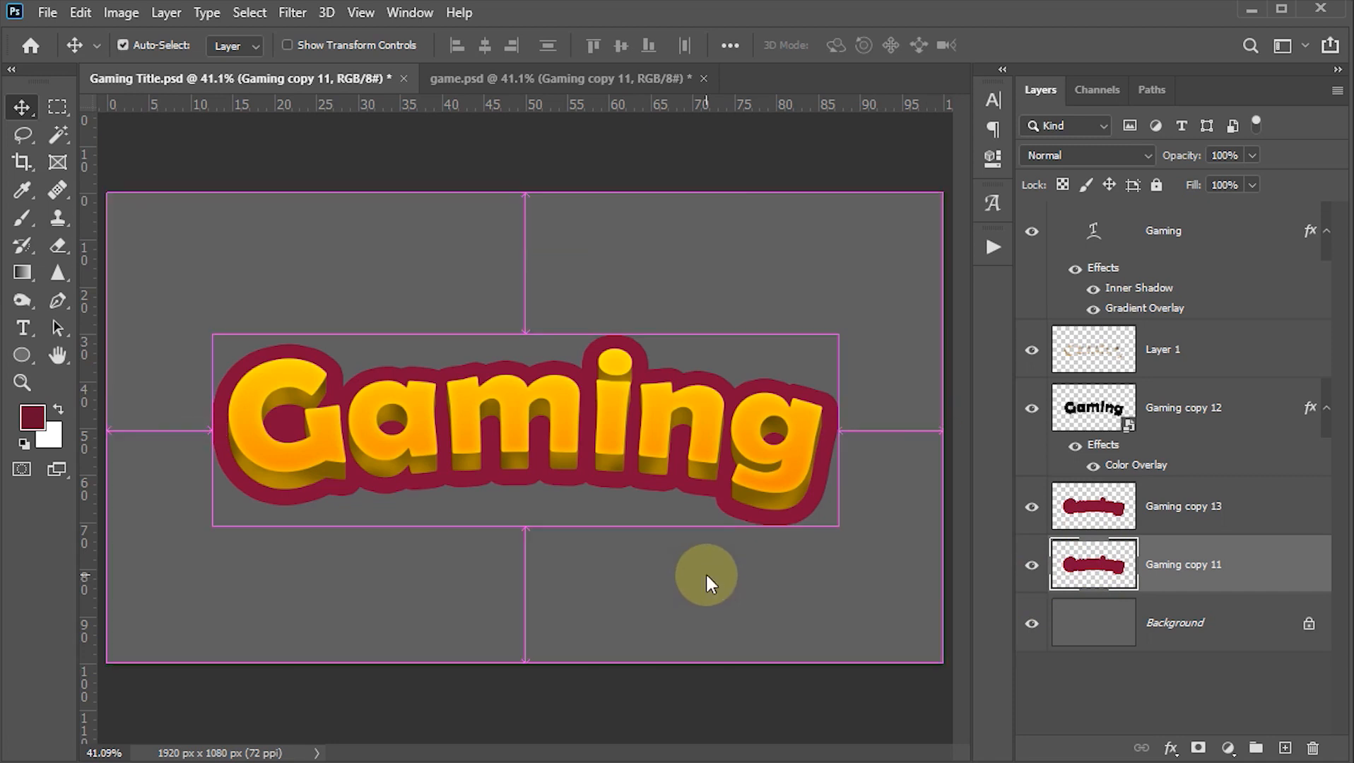
key("ctrl+l")
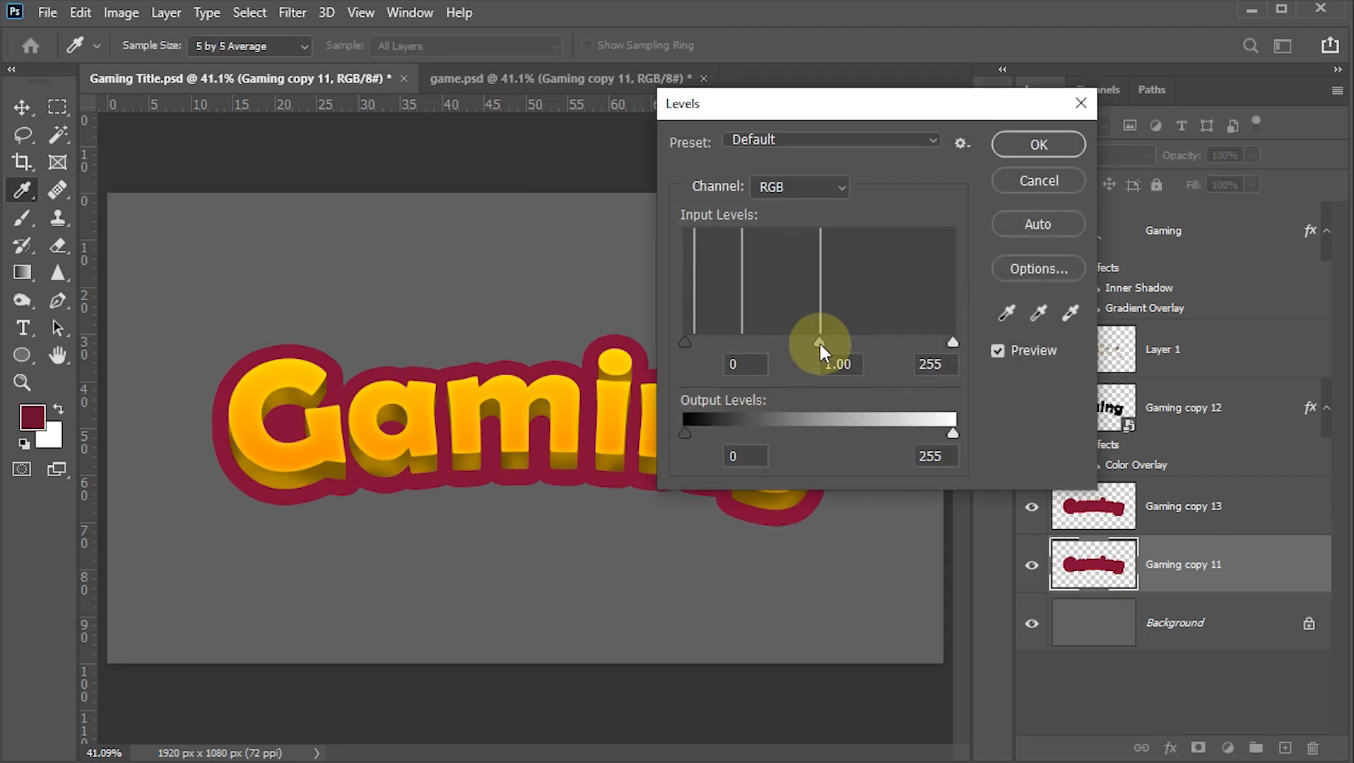
left_click_drag(820, 342, 826, 343)
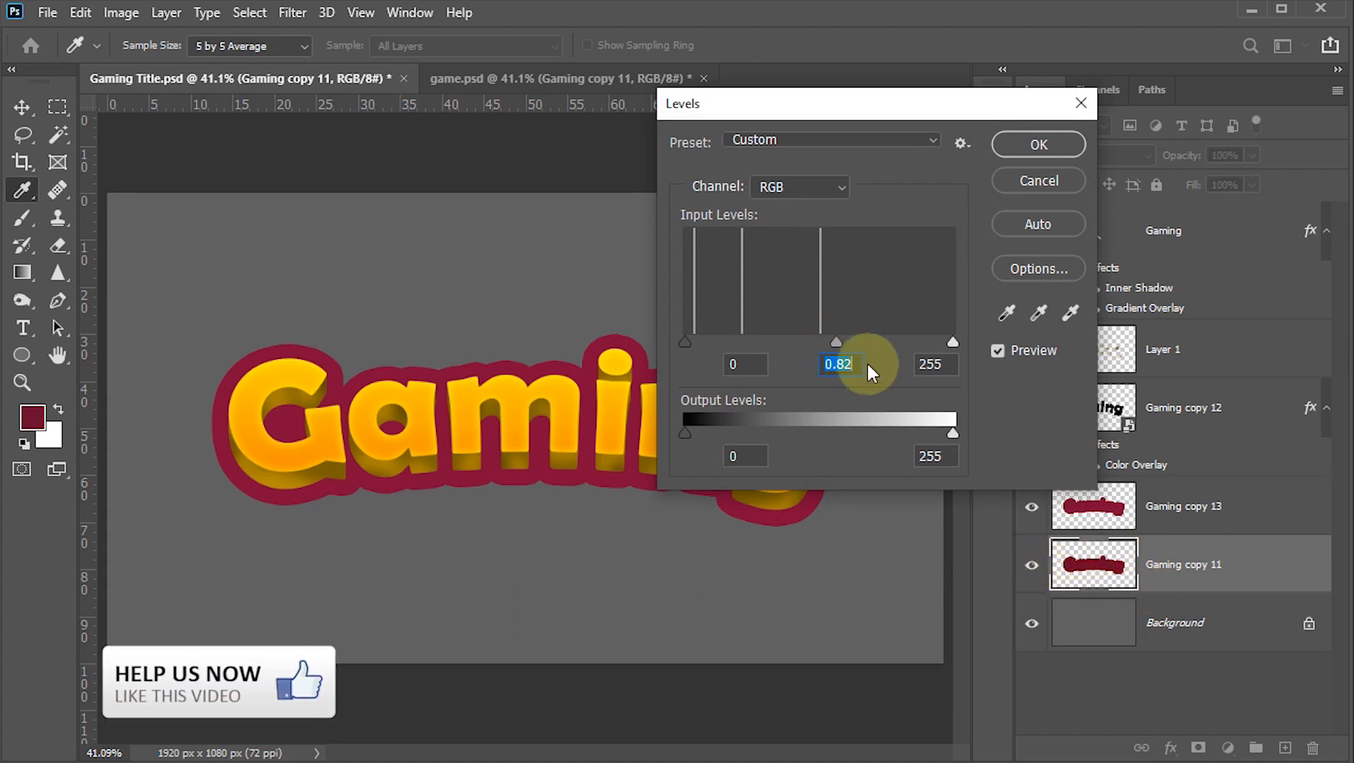
left_click(1024, 151)
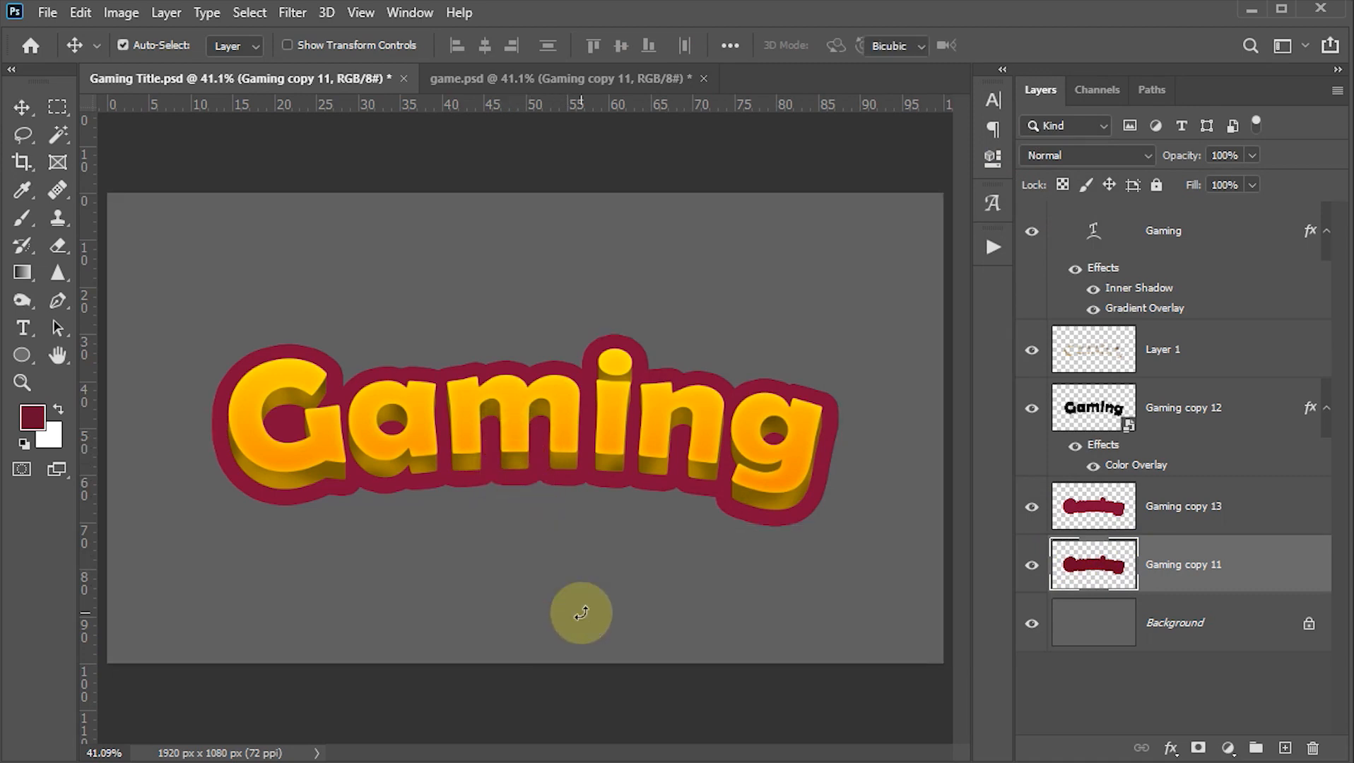
Step: Free-transform the darkened Gaming copy 11 layer slightly downward to Y 547.43 px
key("ctrl+t")
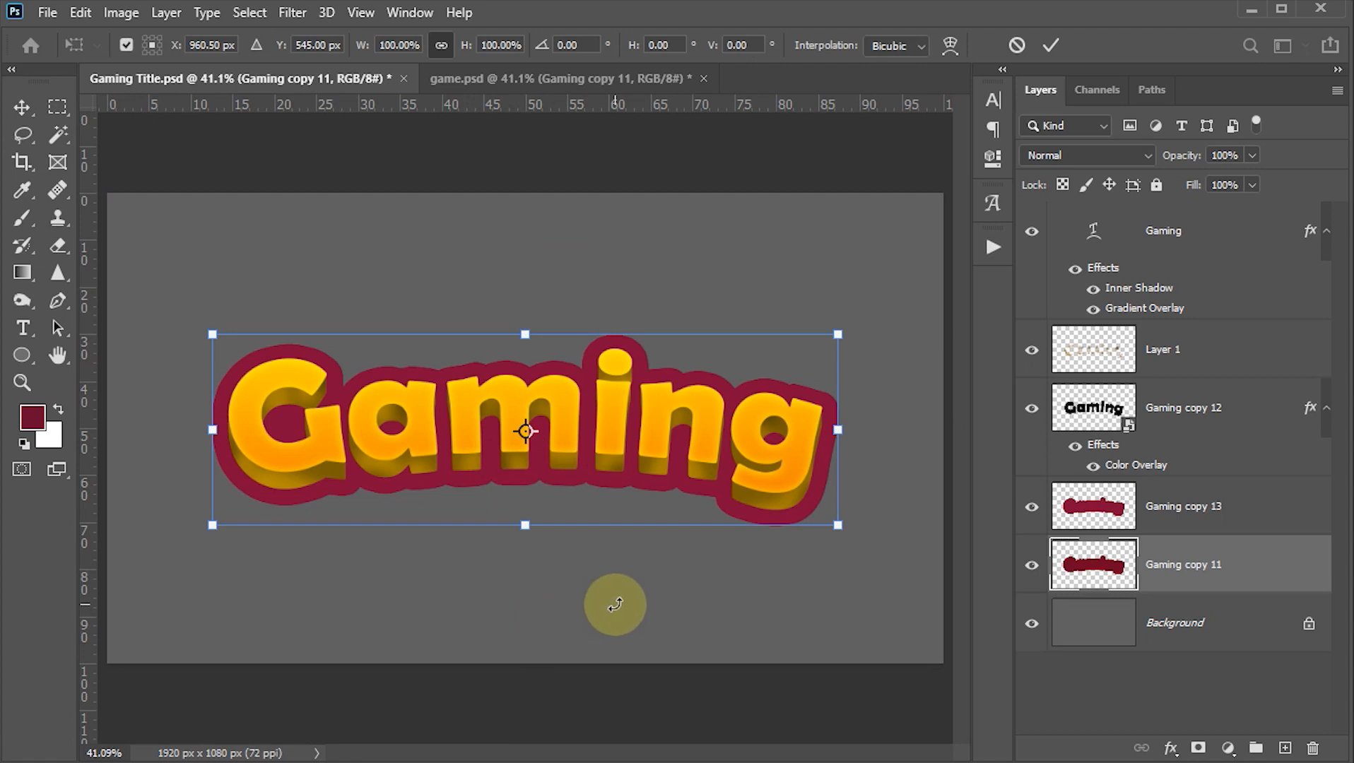
key("Down")
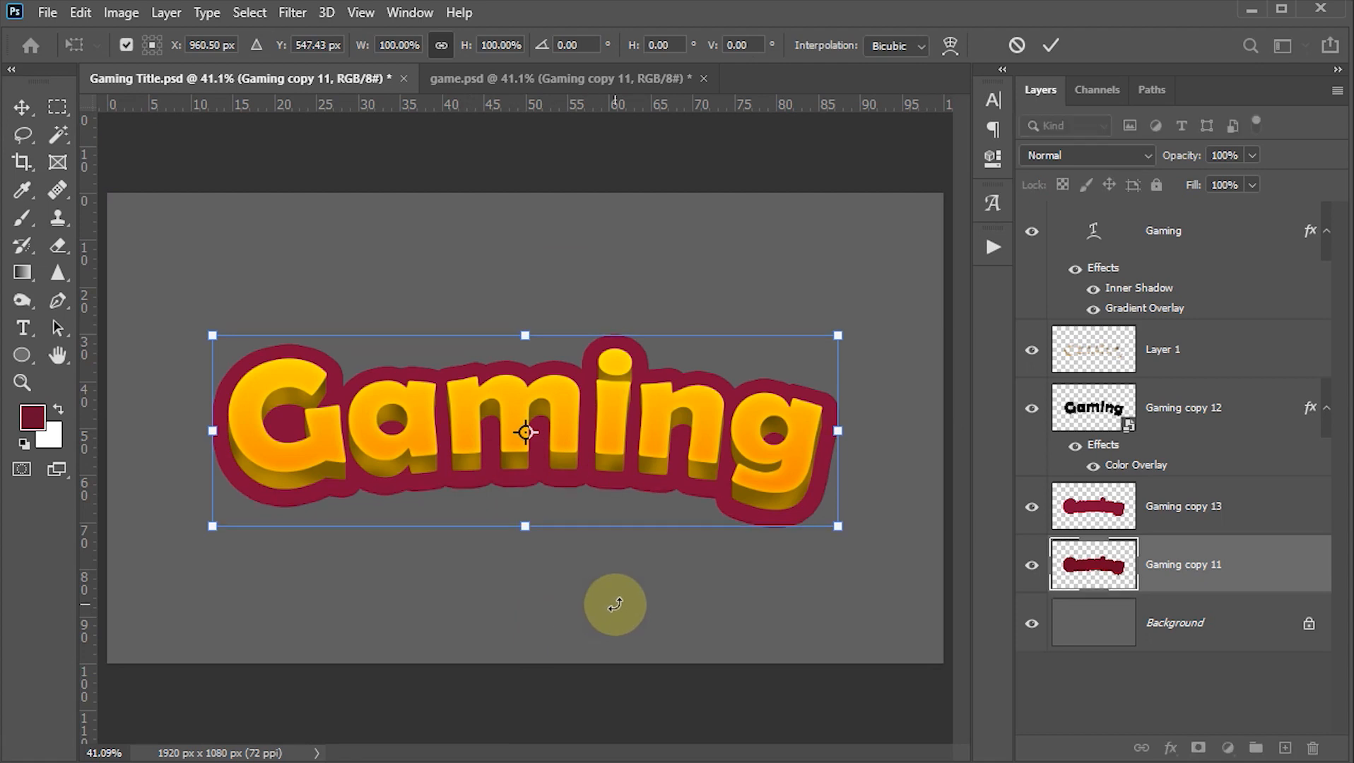
left_click(1051, 45)
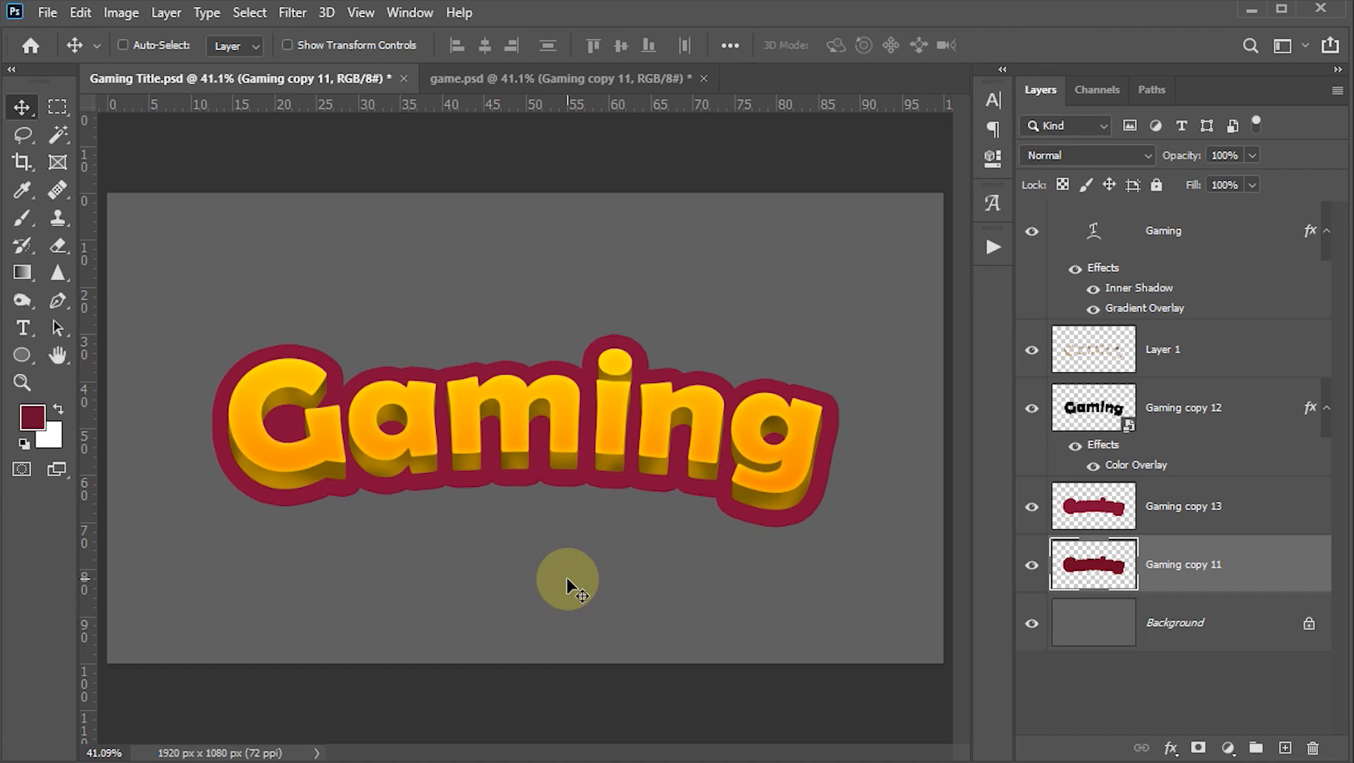
Step: Build the outline's extrusion by stacking ten duplicates of the darkened Gaming copy 11 layer, each shifted slightly further down
key("ctrl")
key("ctrl+alt+Down")
key("ctrl+alt+Down")
key("ctrl+alt+Down")
key("ctrl+alt+Down")
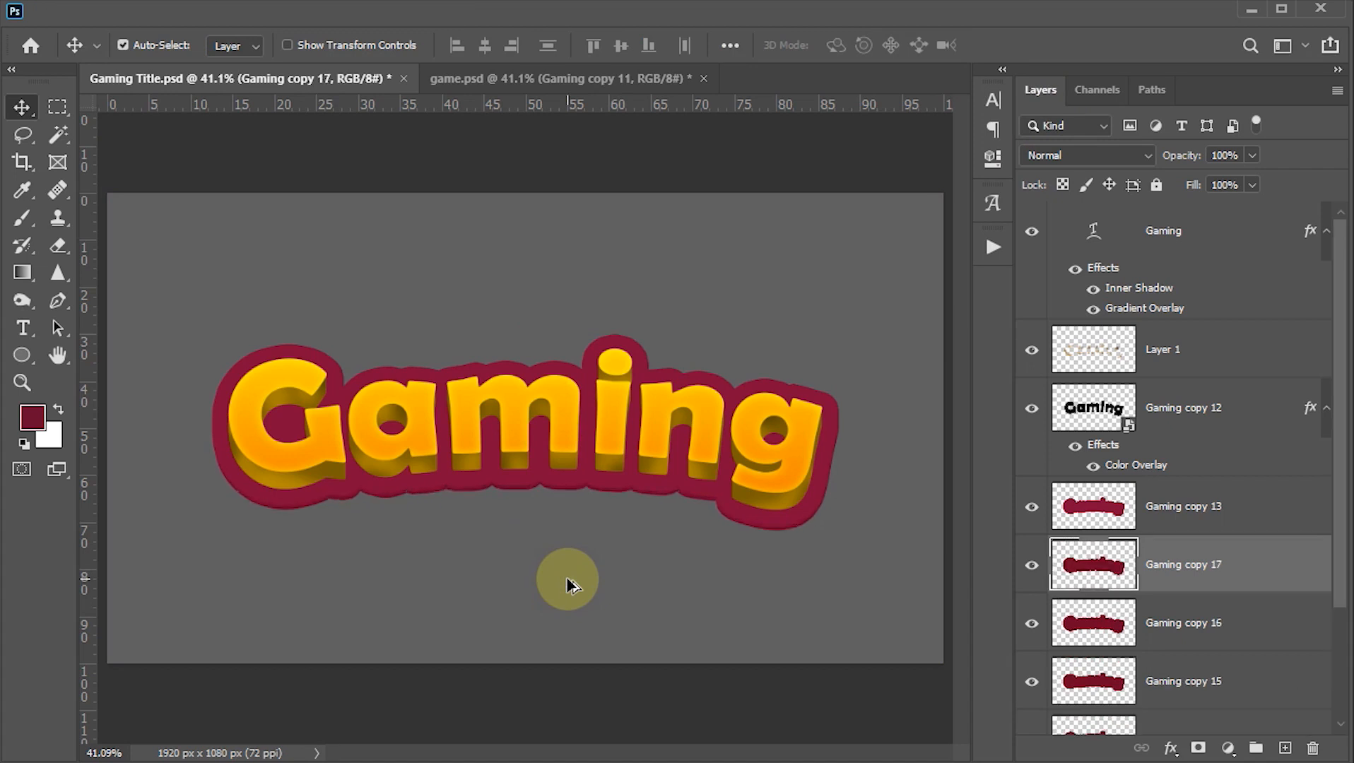
key("ctrl+alt+Down")
key("ctrl+alt+Down")
key("ctrl+alt+Down")
key("ctrl+alt+Down")
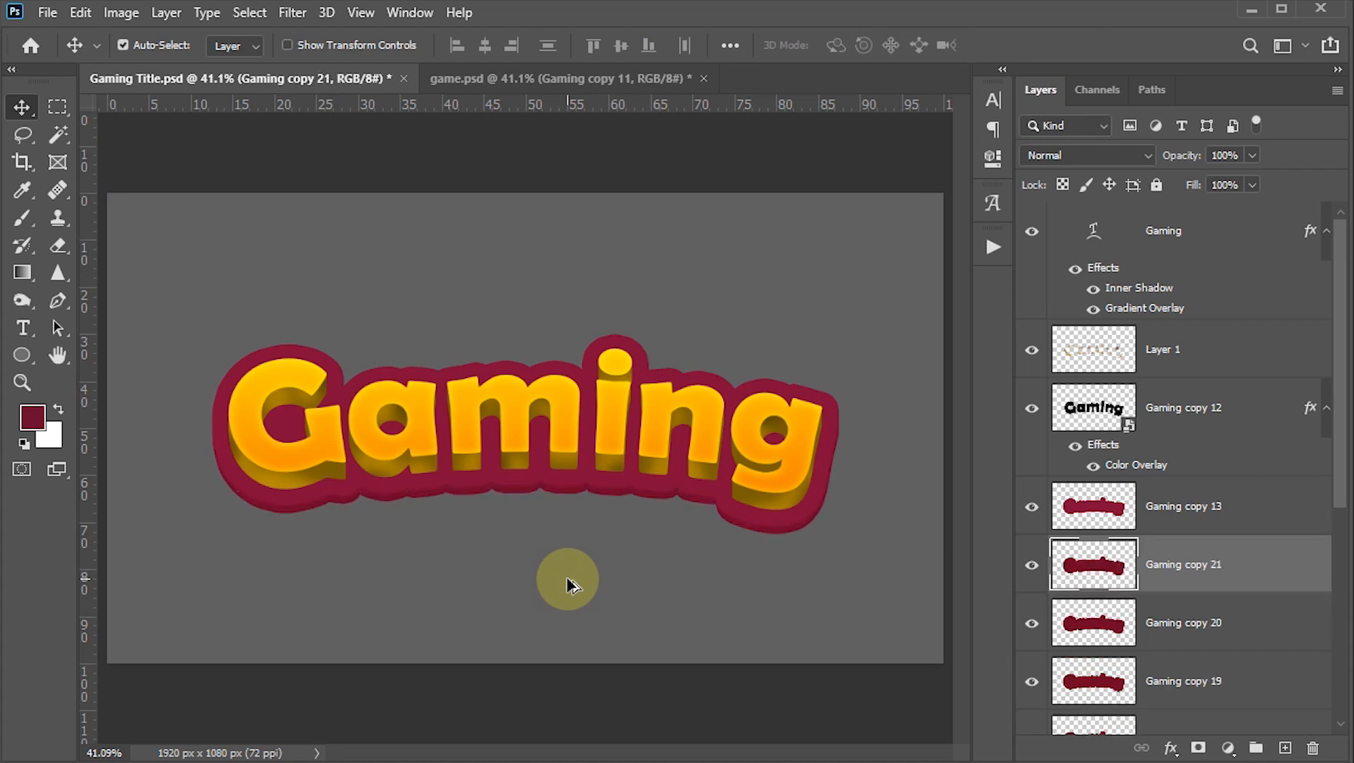
key("ctrl+alt+Down")
key("ctrl+alt+Down")
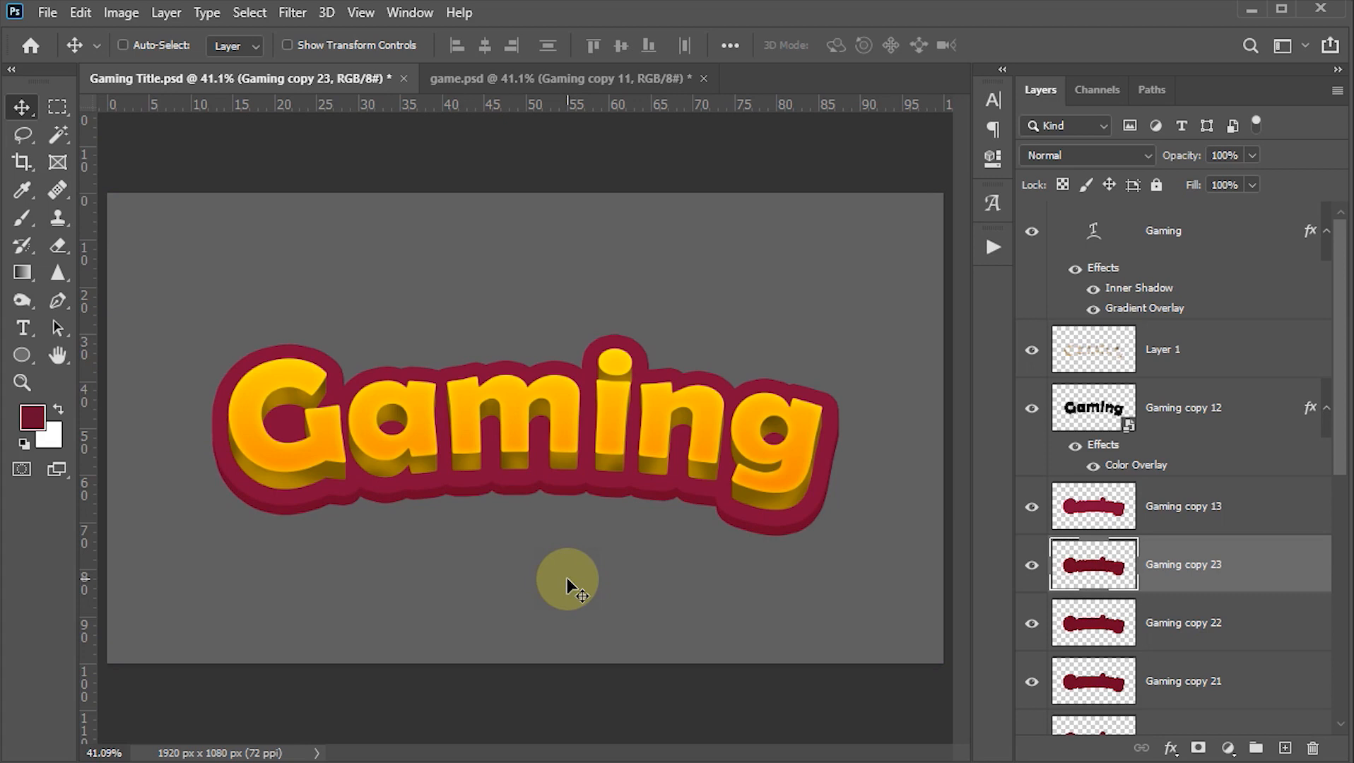
Step: Select the extrusion layers from Gaming copy 23 down to Gaming copy 11 and convert them into one Smart Object
scroll(1176, 576, "down", 6)
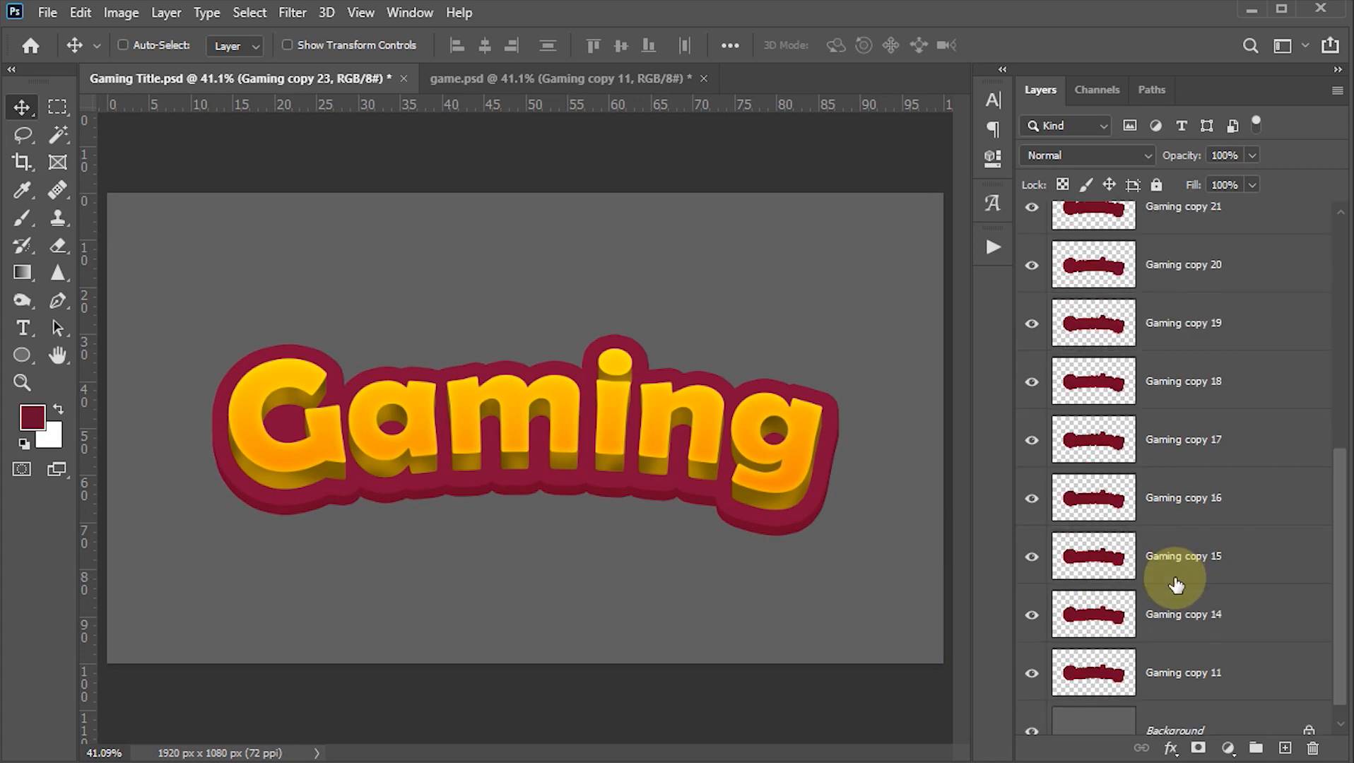
left_click(1101, 680, "shift")
right_click(1277, 677)
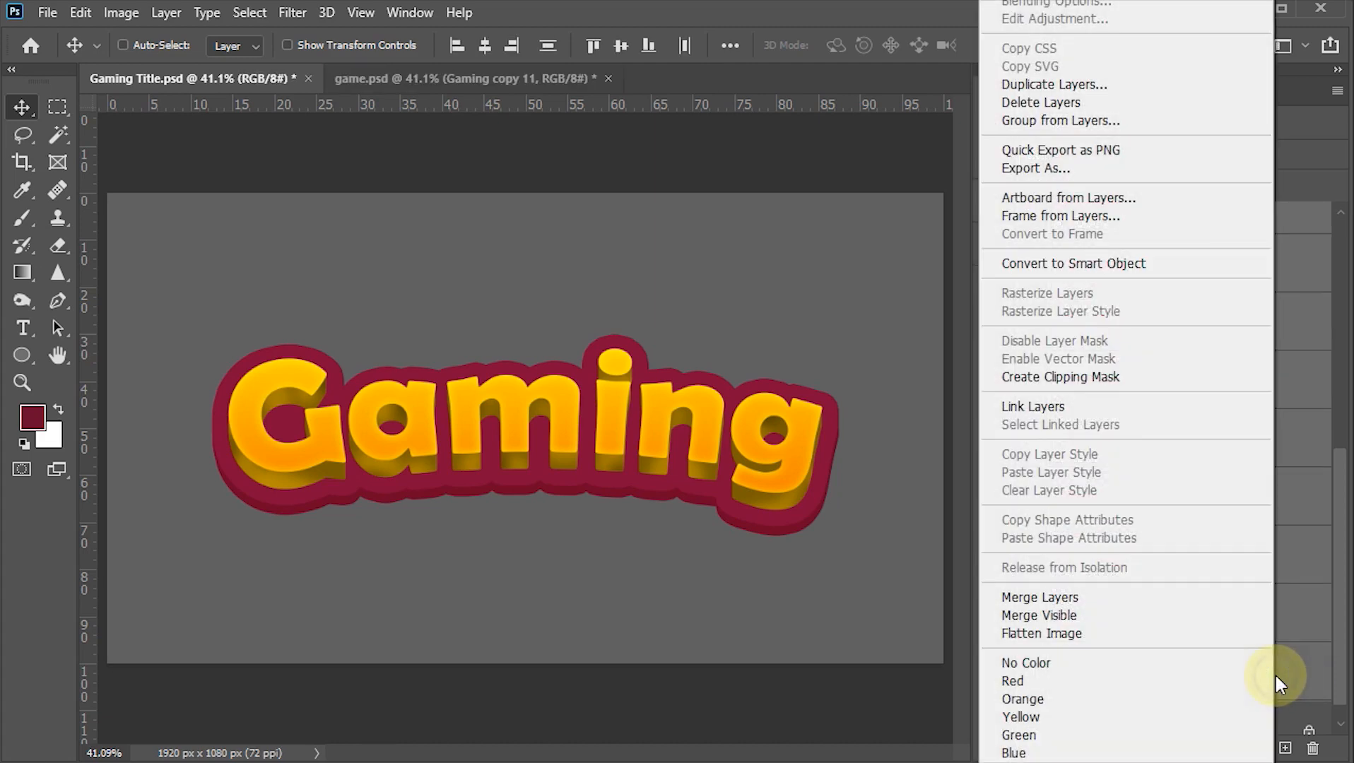
left_click(1105, 263)
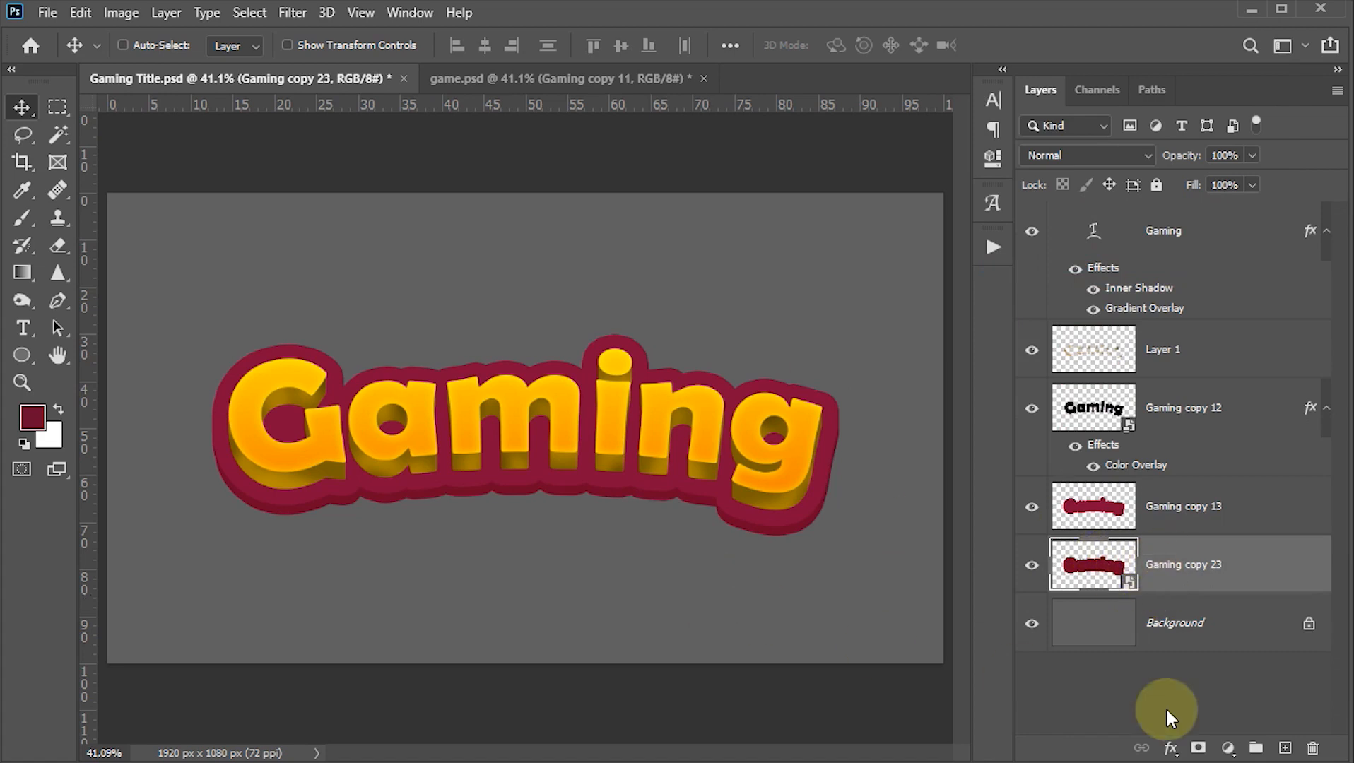
Step: Add a blank layer above the Gaming copy 23 Smart Object and set the brush's foreground colour to brighter crimson, ad0947
left_click(1285, 749)
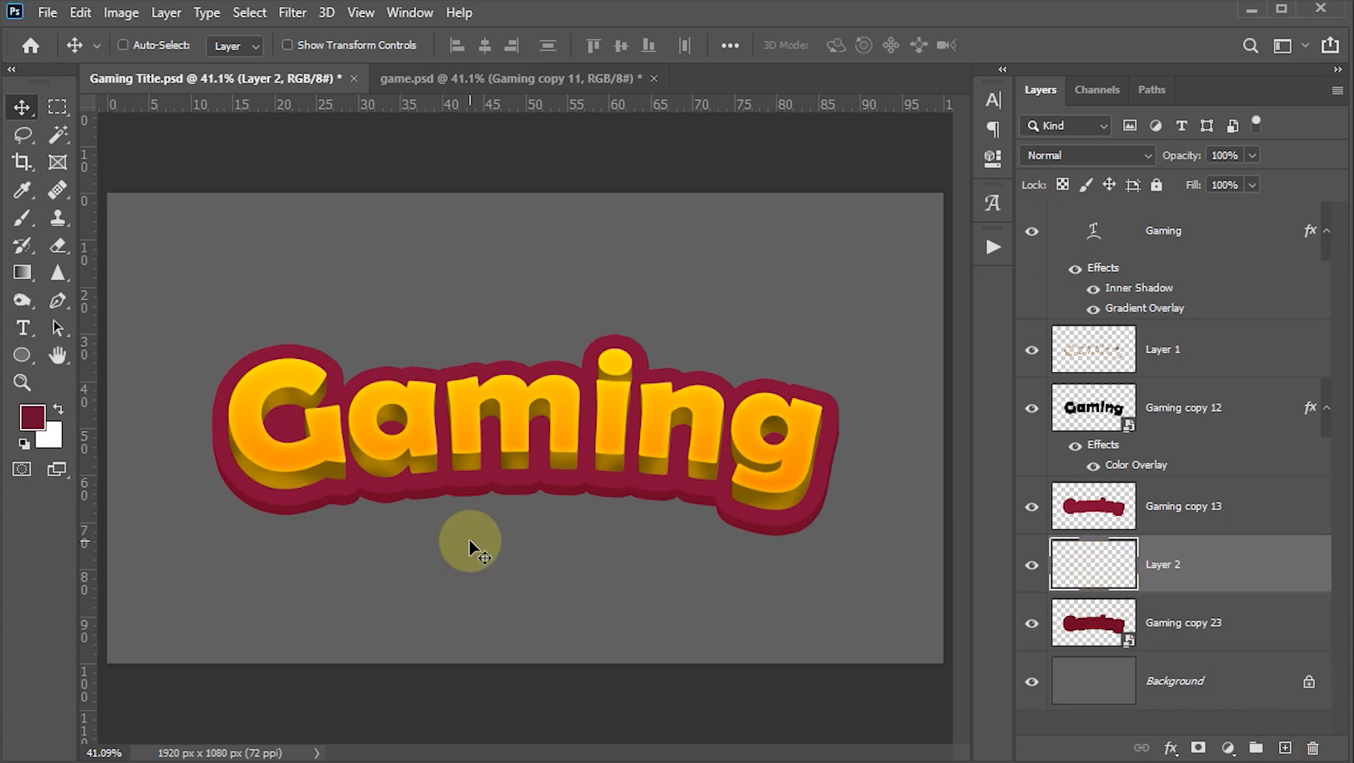
key("b")
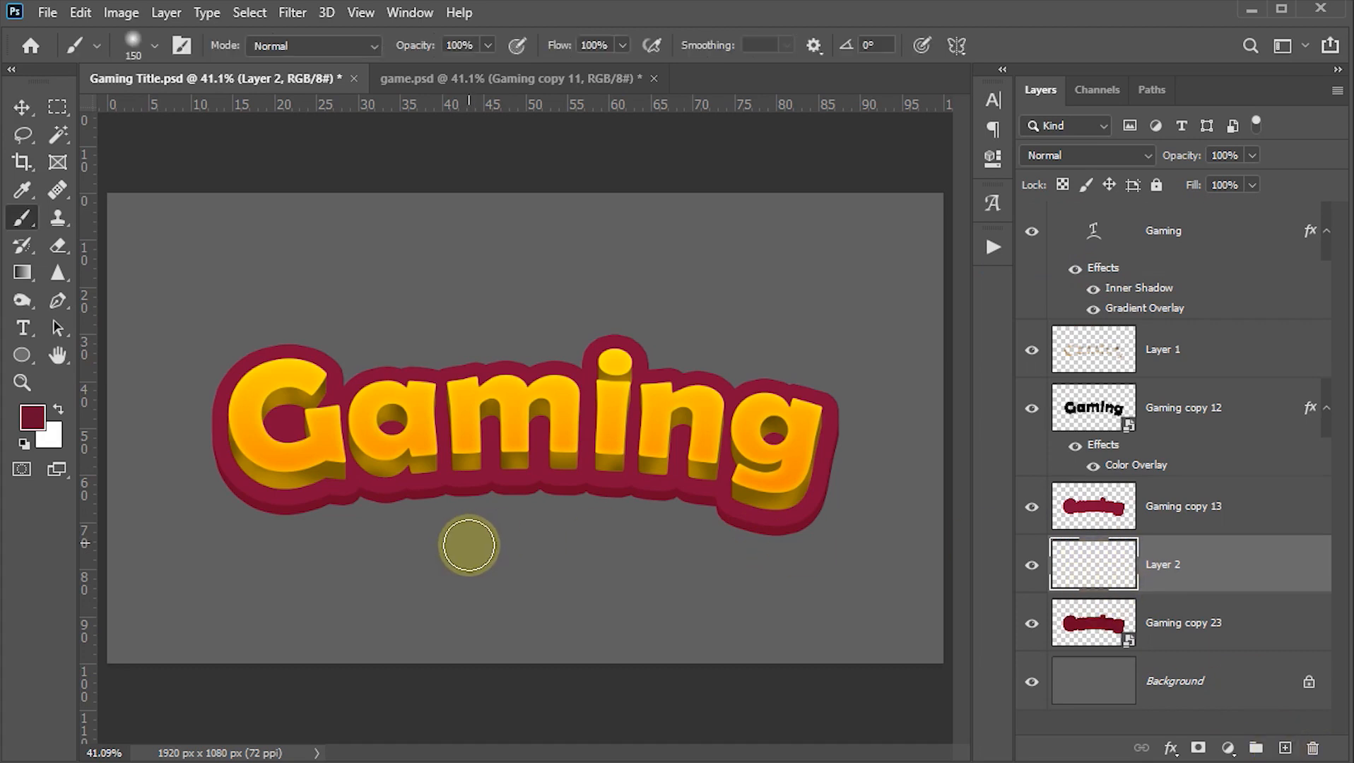
left_click(32, 417)
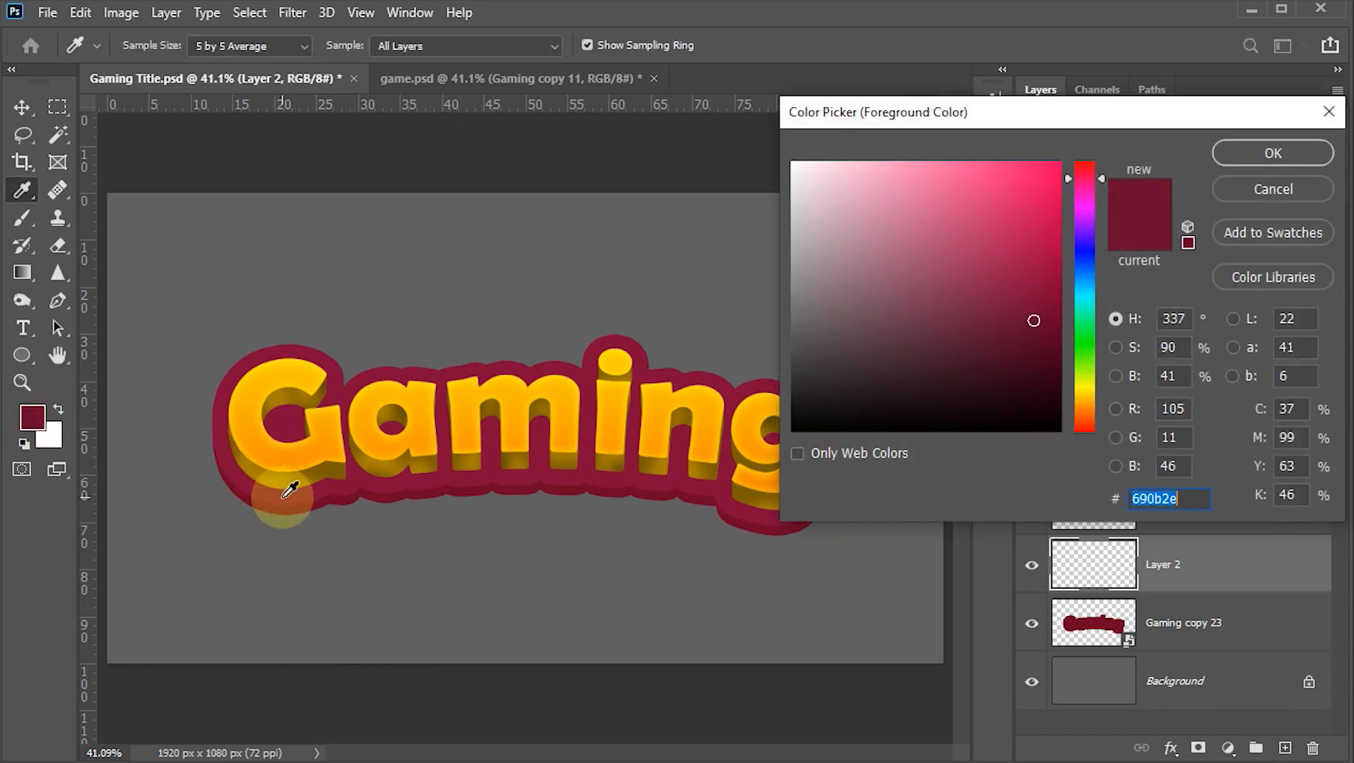
left_click(286, 486)
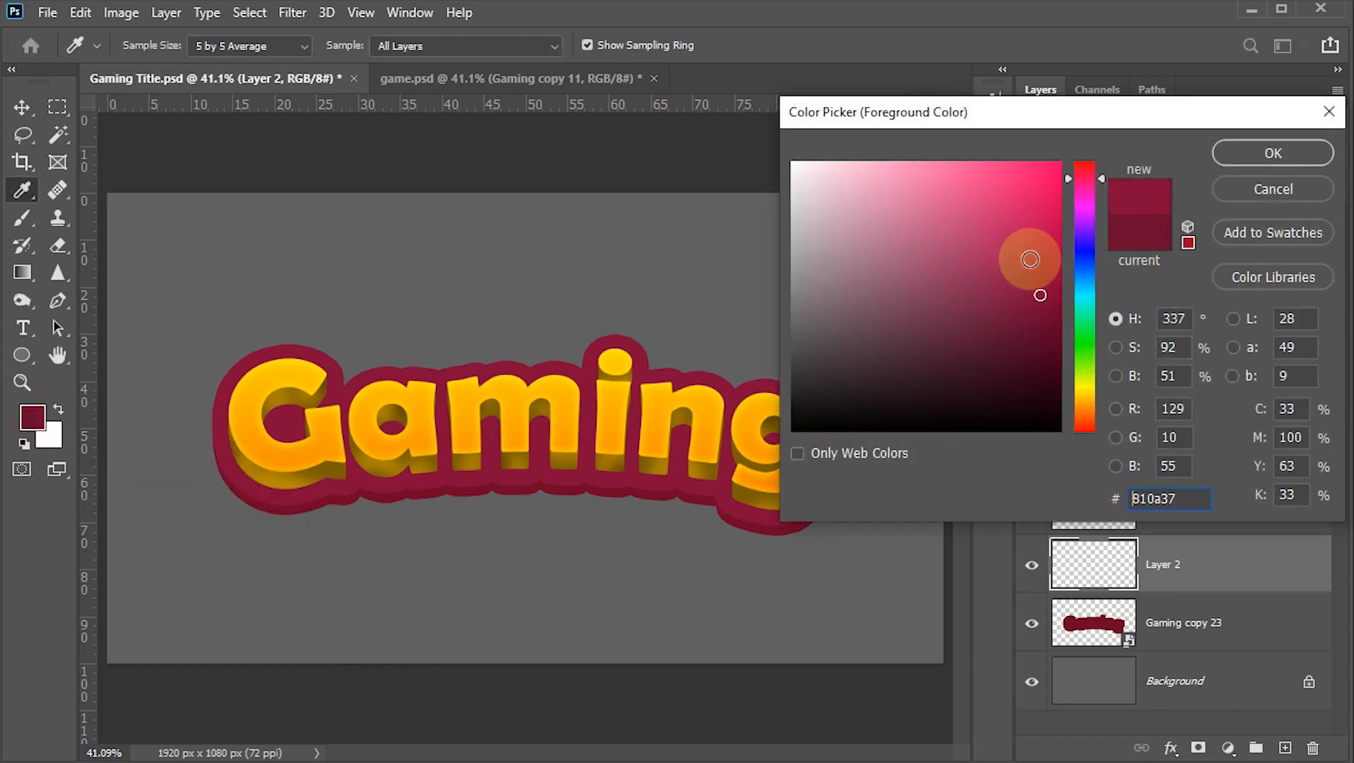
left_click_drag(1034, 256, 1048, 248)
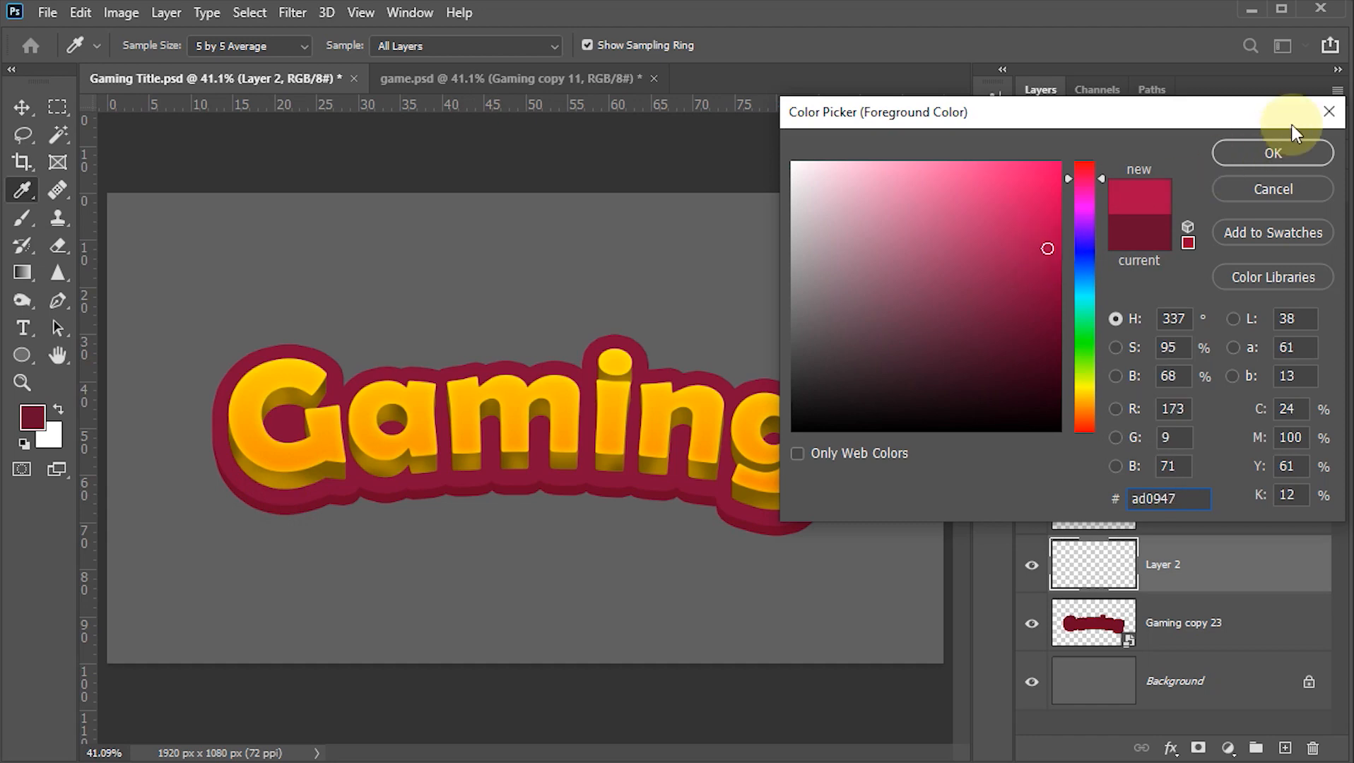
left_click(1276, 152)
key("b")
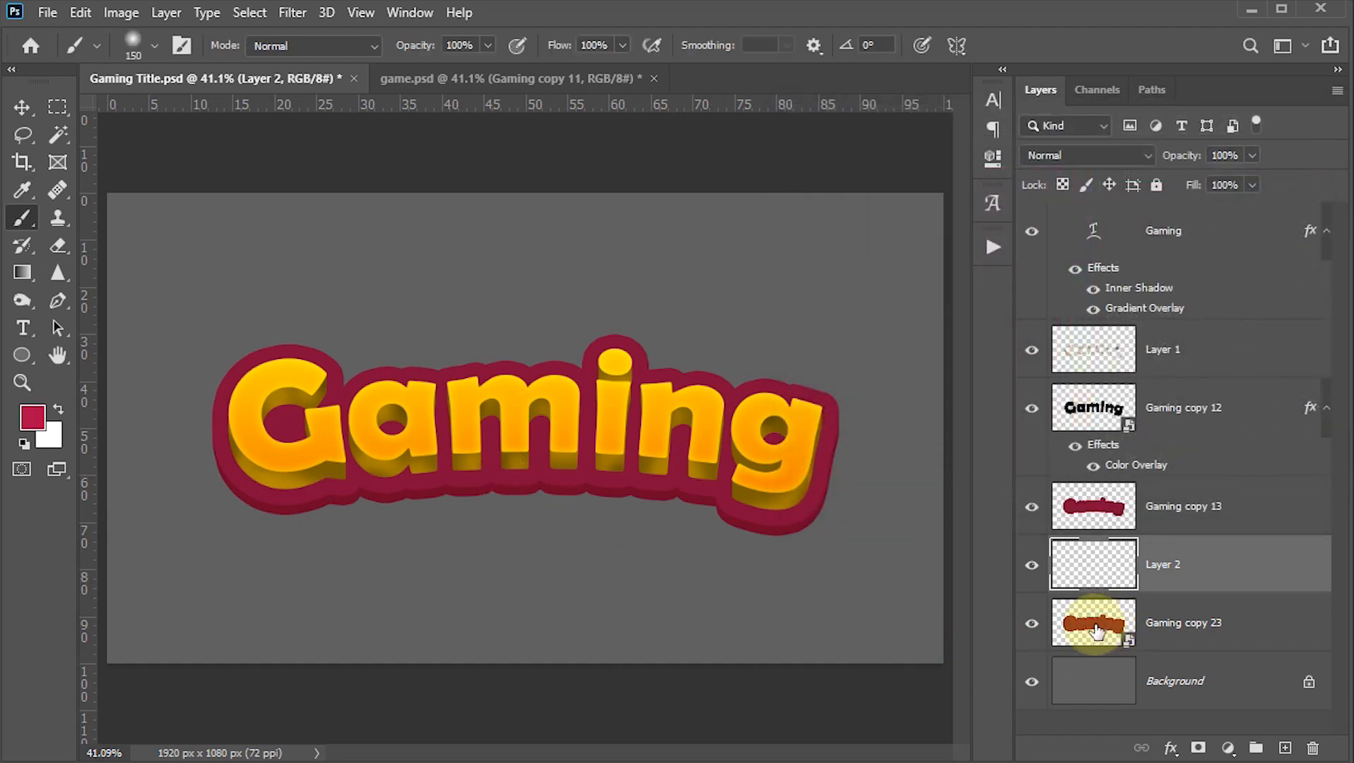
Step: Load the Gaming copy 23 outline as a selection and brush brighter crimson highlights along the extrusion's lower edge on Layer 2
left_click(1088, 627, "ctrl")
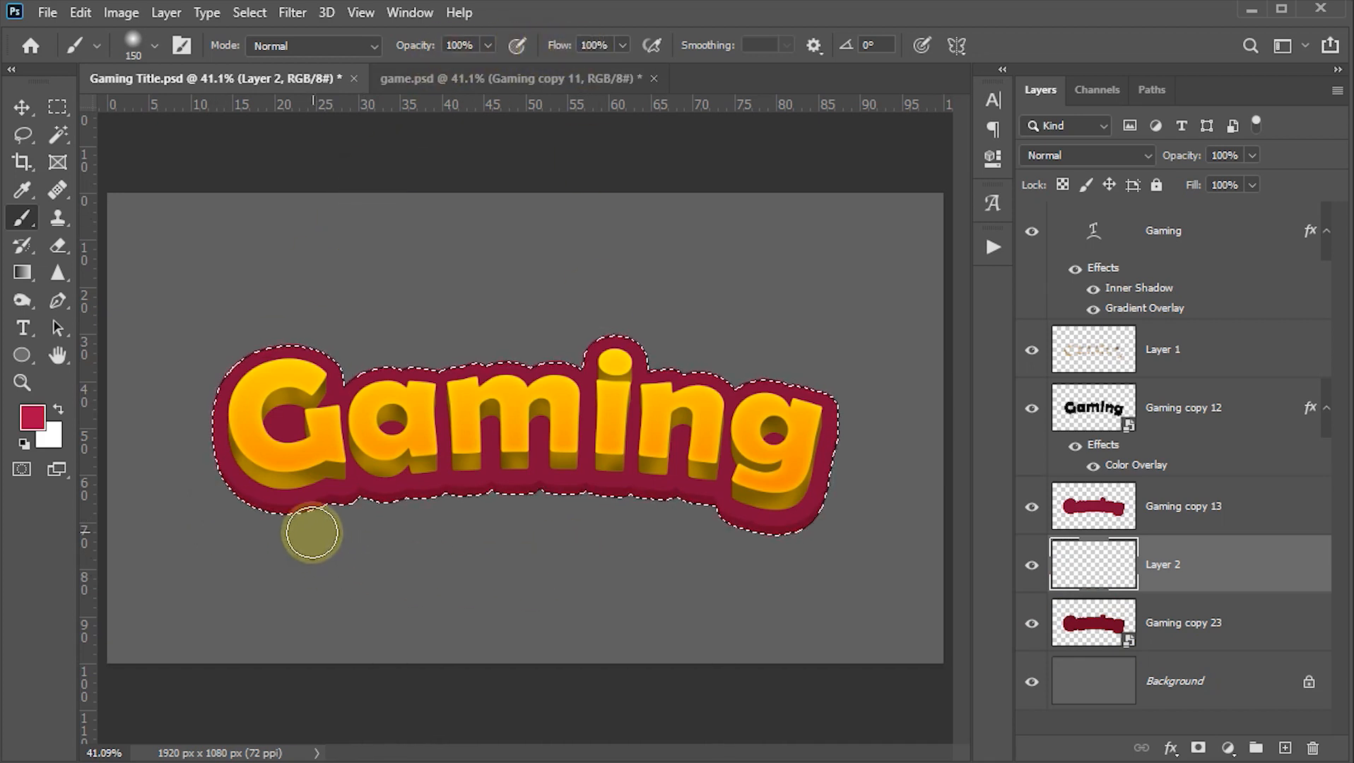
left_click_drag(228, 487, 290, 559)
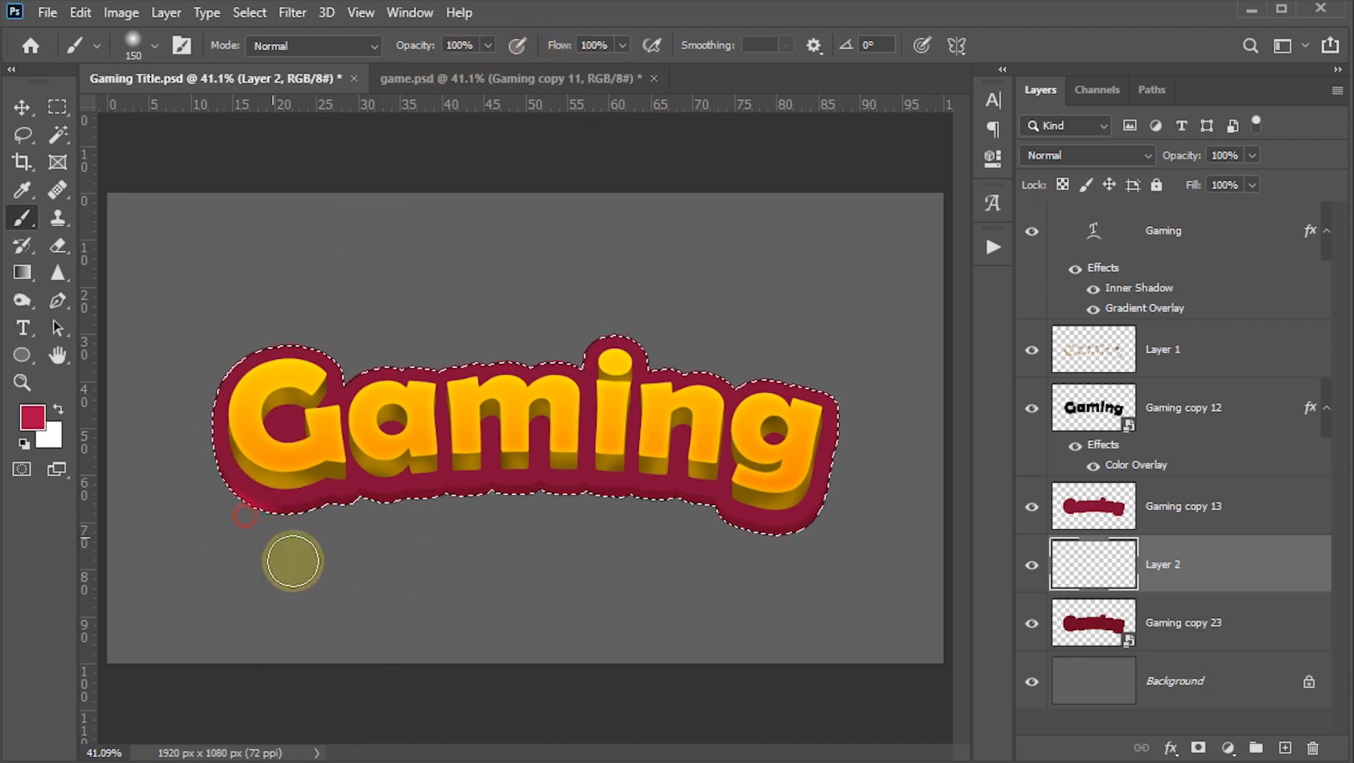
left_click(310, 527)
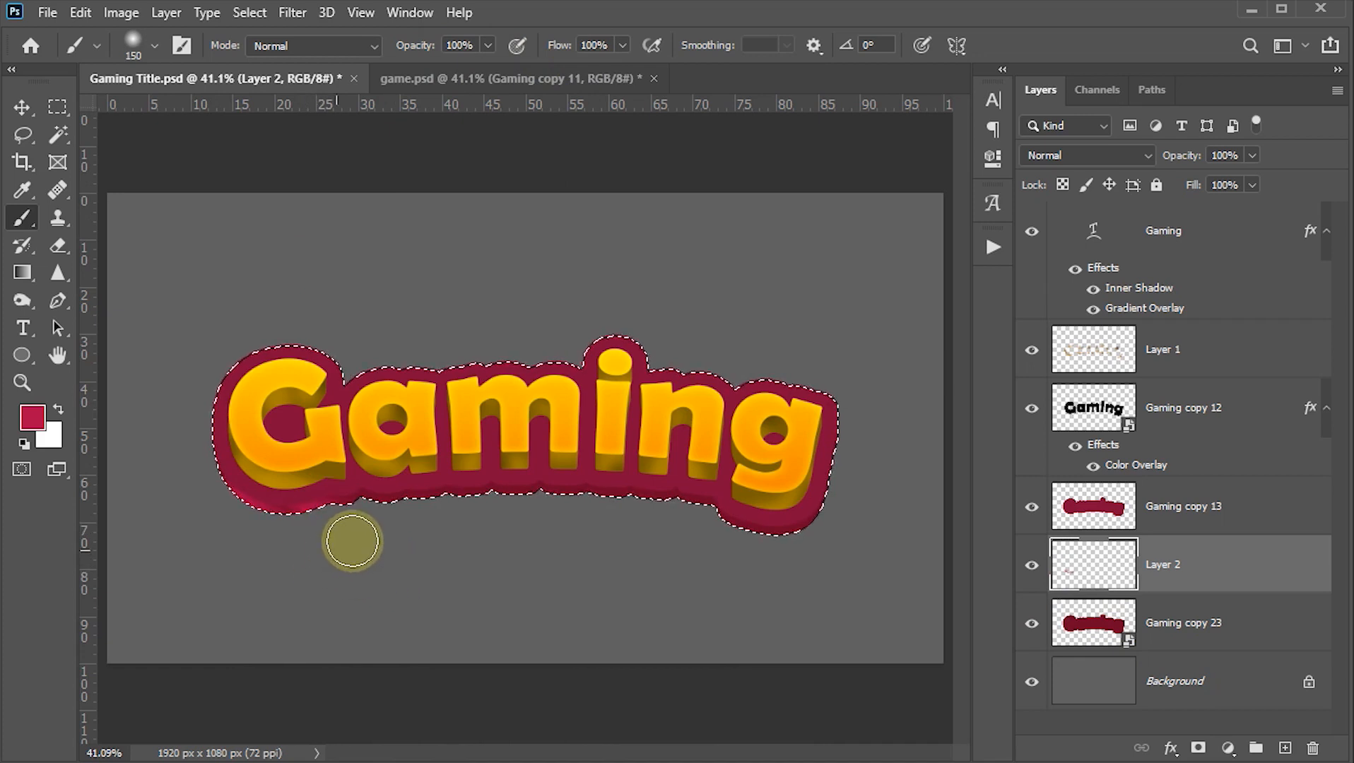
left_click(384, 520)
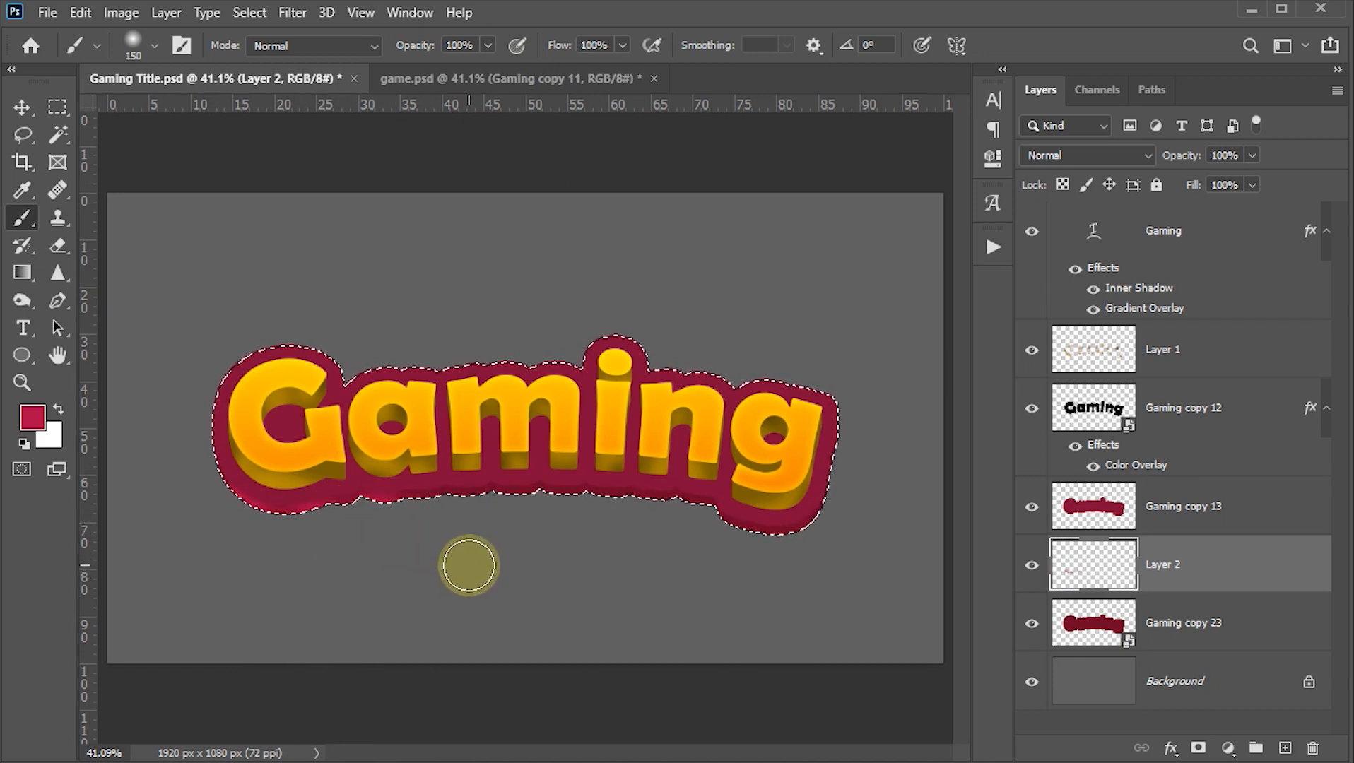
left_click(458, 520)
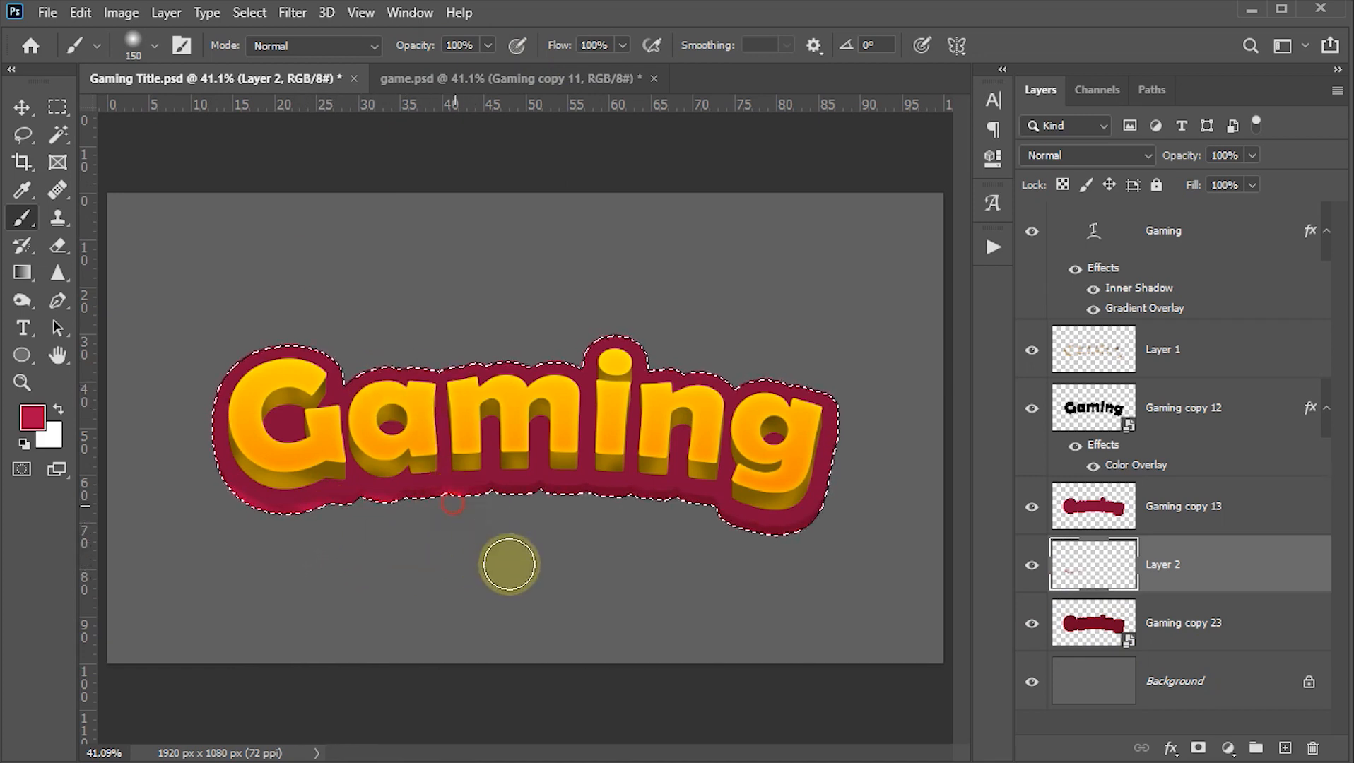
left_click(565, 519)
left_click(620, 520)
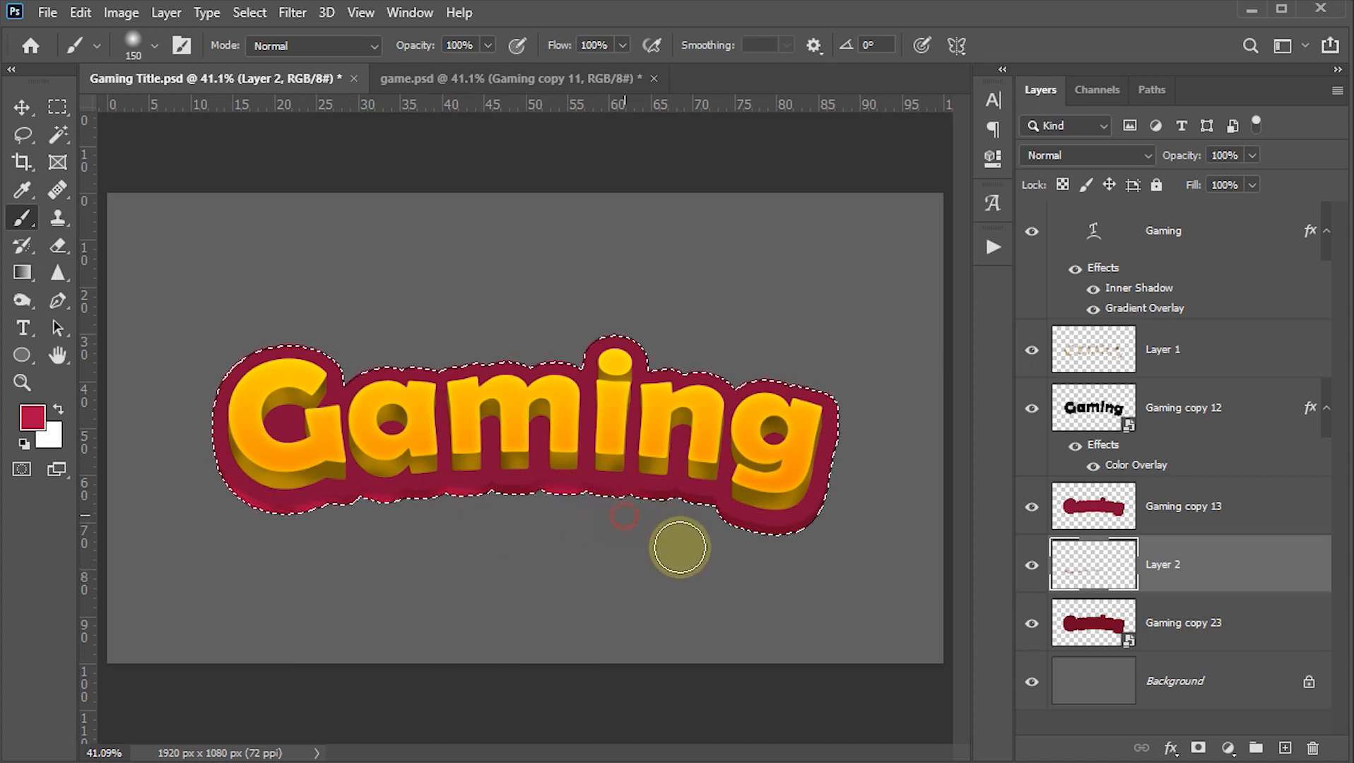
left_click(677, 520)
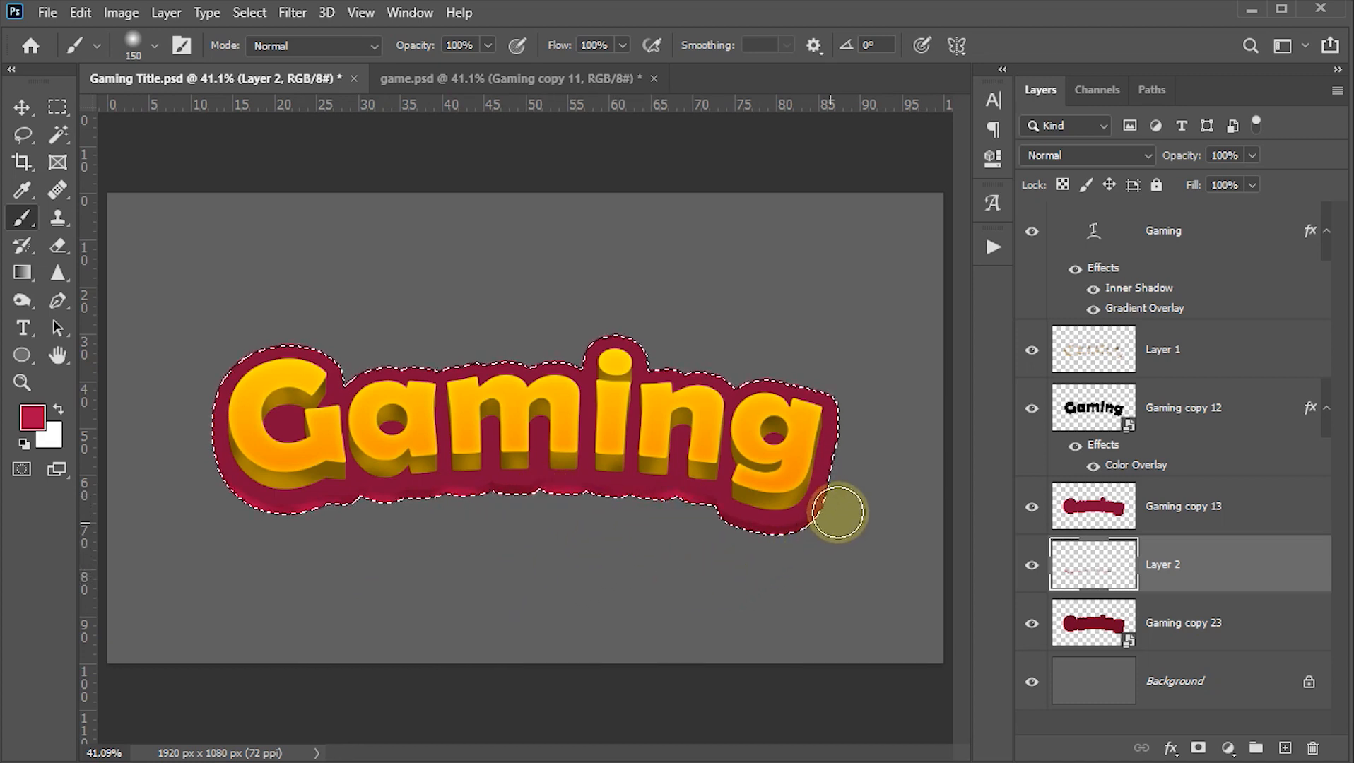
left_click(787, 562)
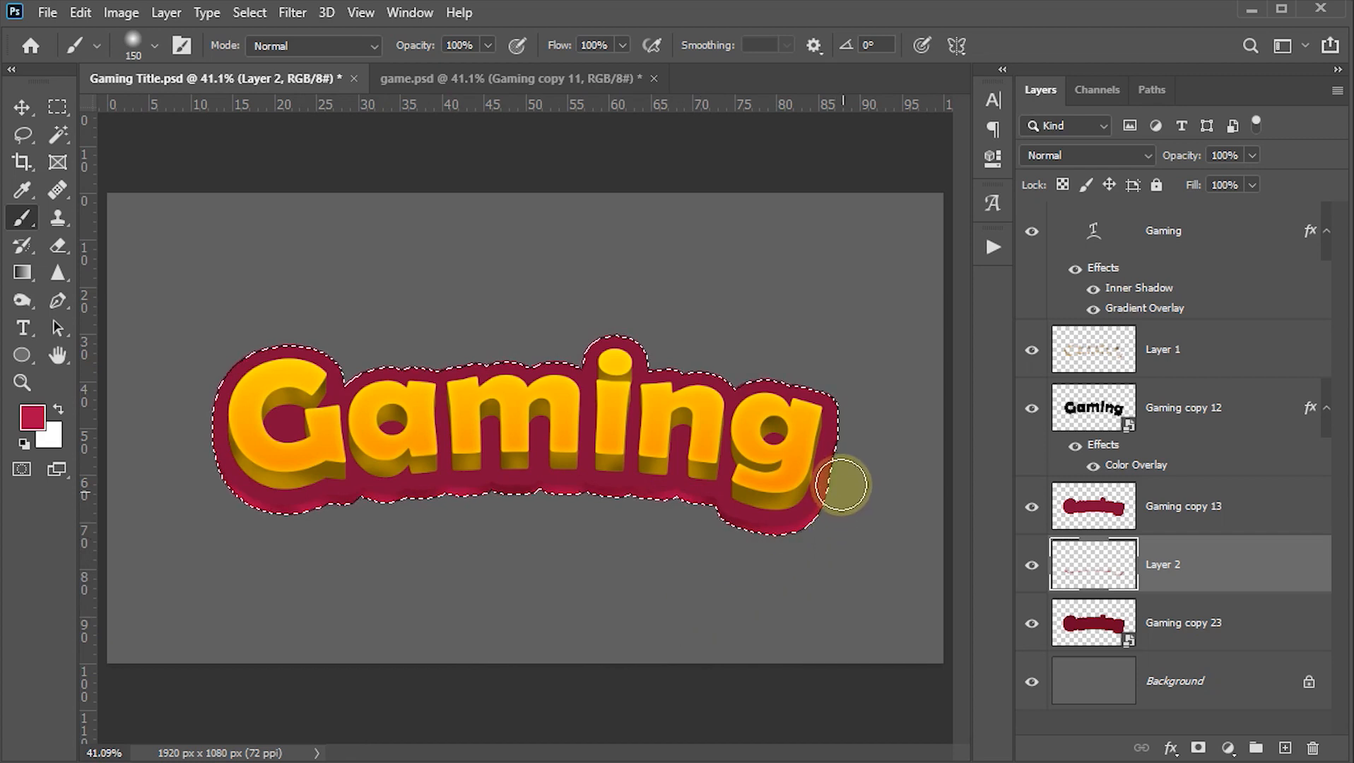
left_click(206, 477)
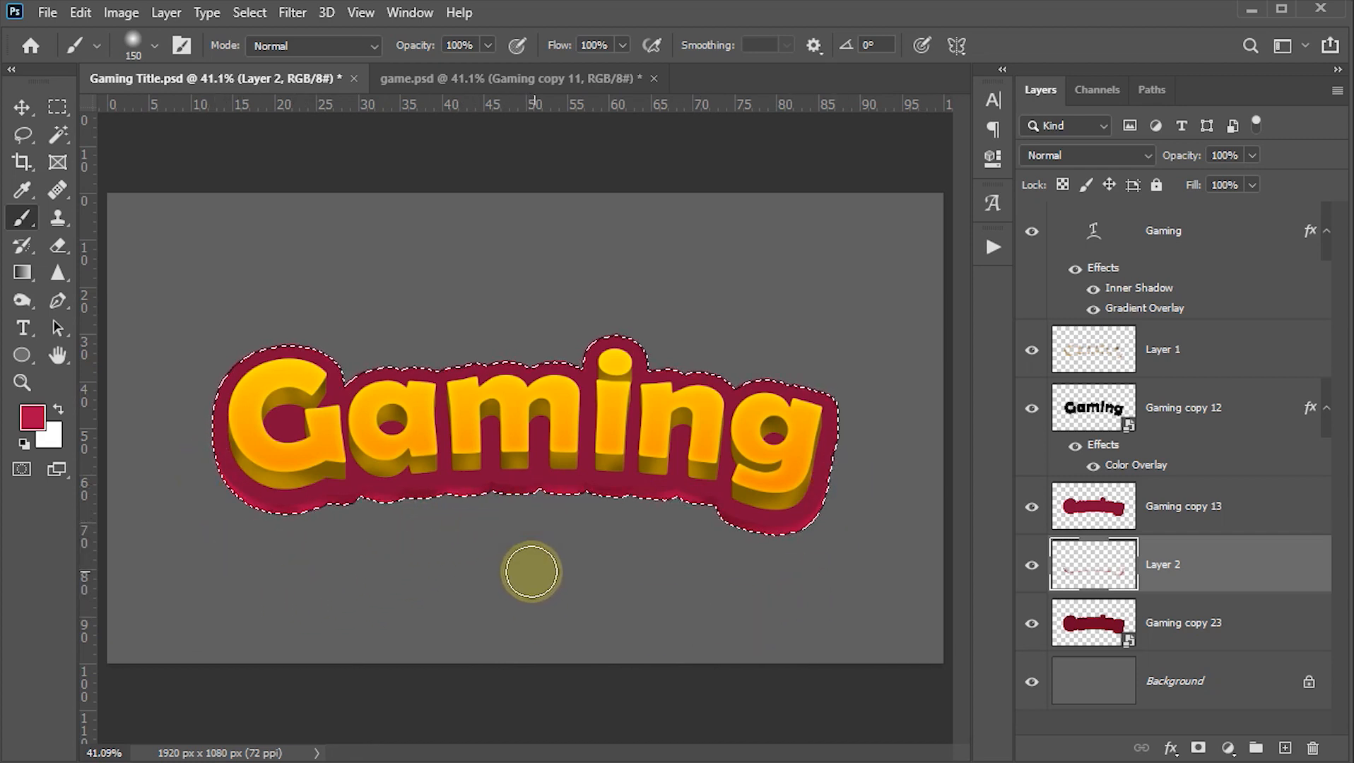
left_click(643, 530)
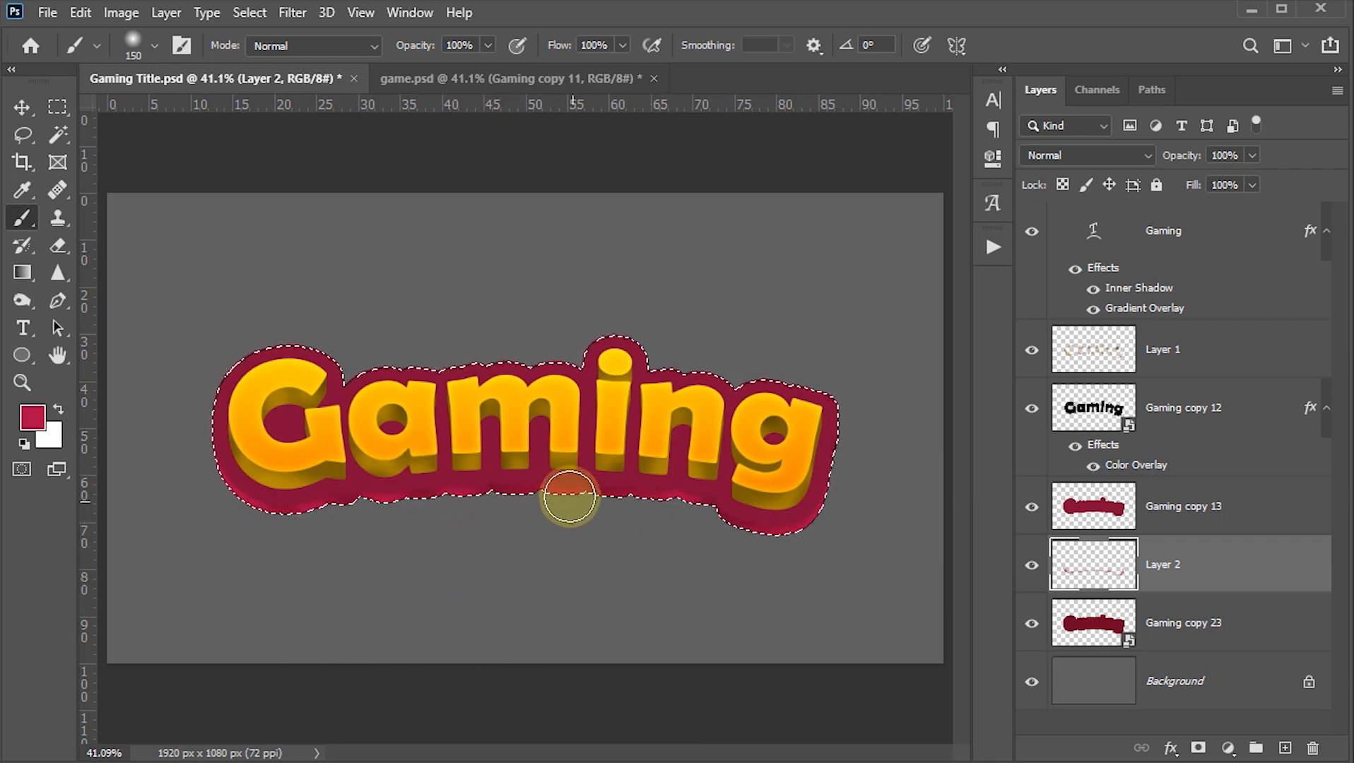
left_click(680, 563)
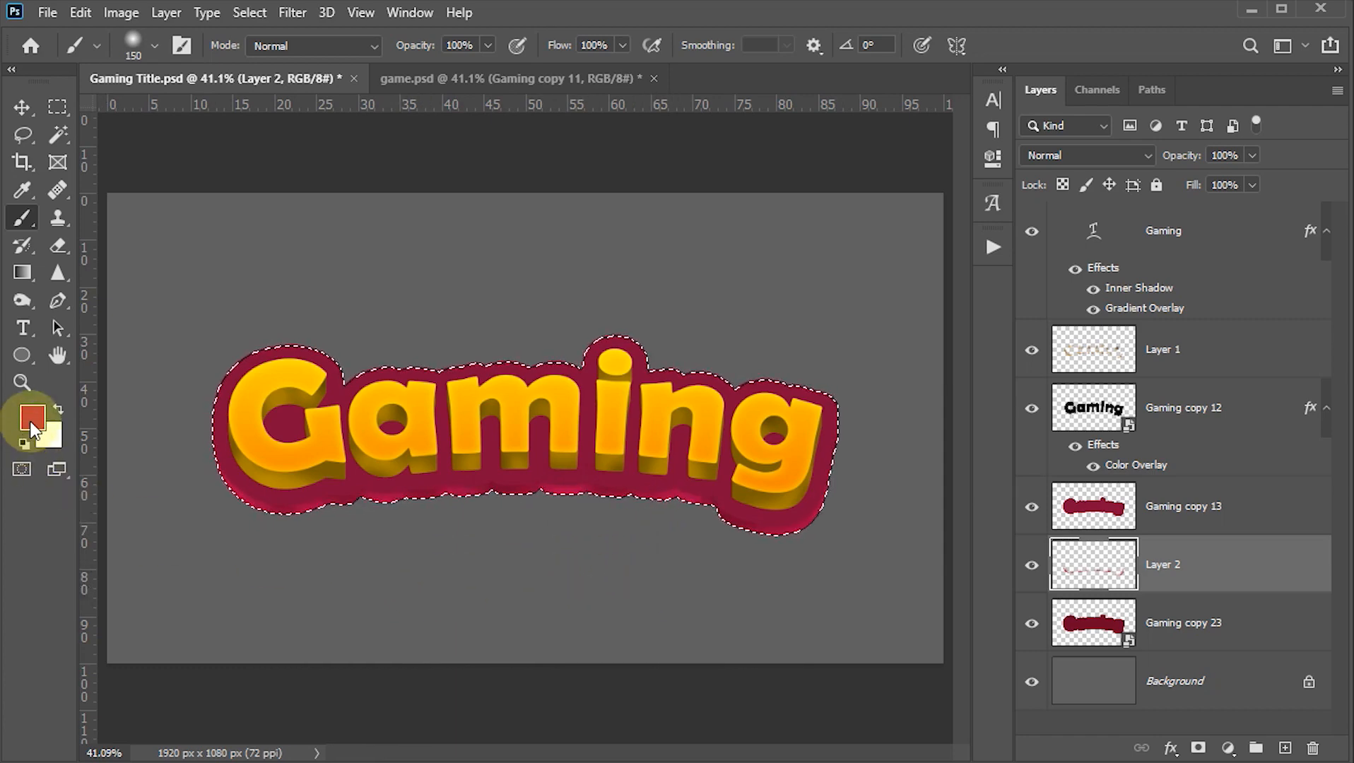
Step: Brush dark crimson 600729 shadows between the highlights on the lower extrusion in Layer 2 and clear the selection
left_click(32, 428)
left_click(1057, 335)
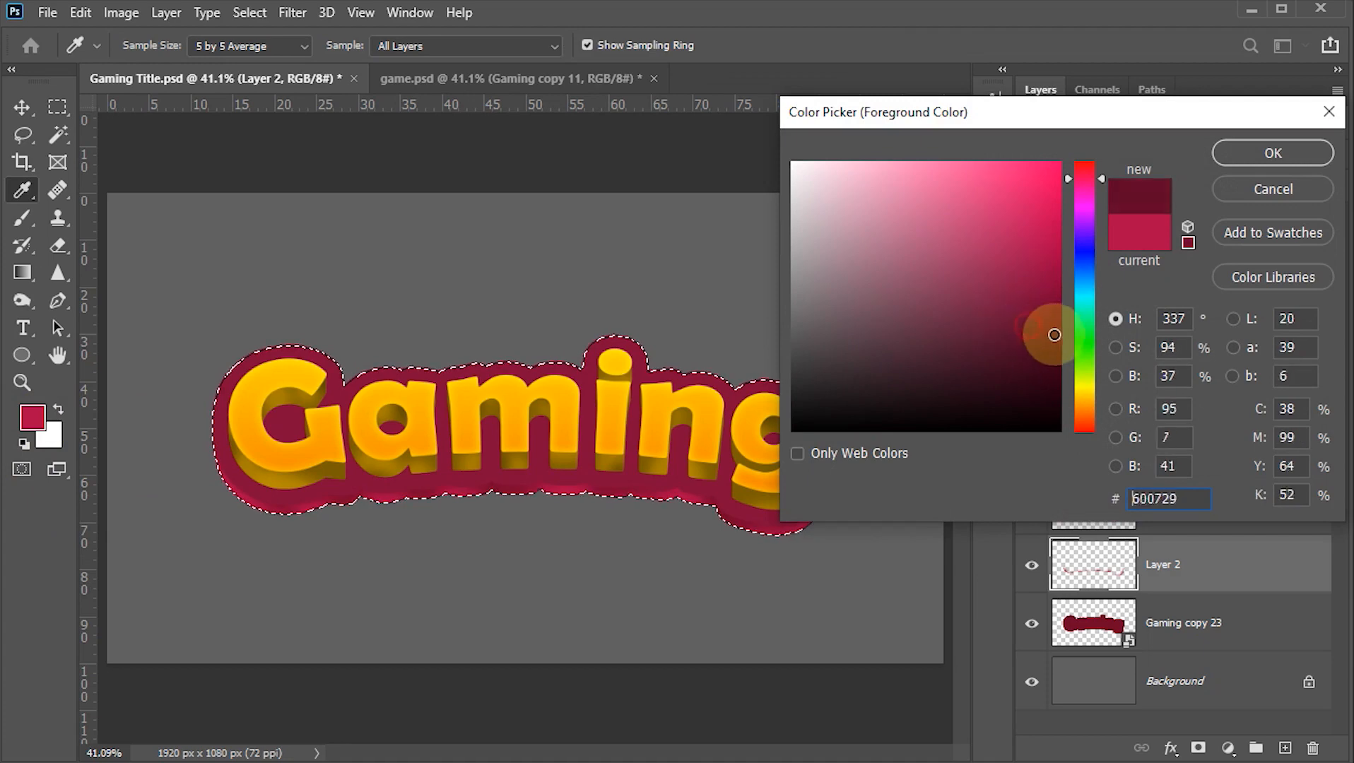
left_click(1273, 153)
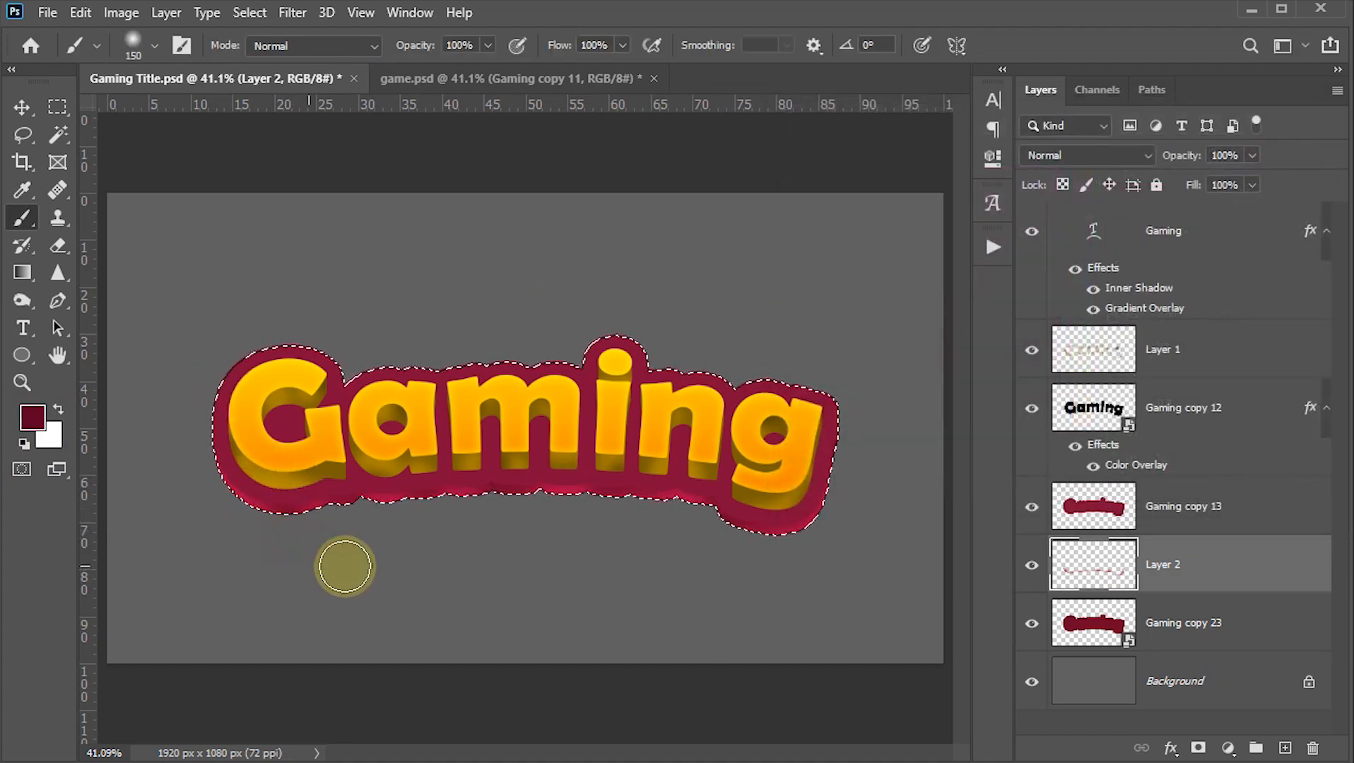
left_click(432, 530)
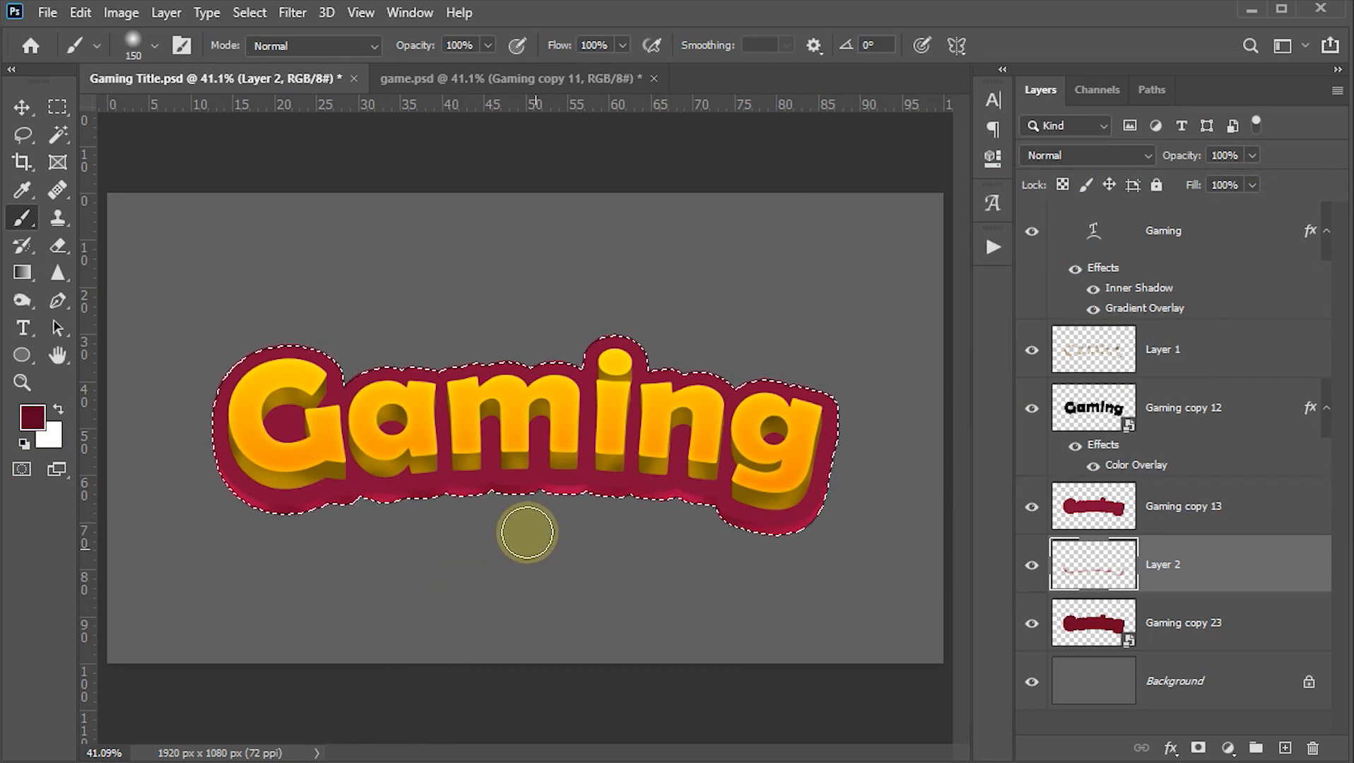
left_click(527, 530)
left_click(620, 524)
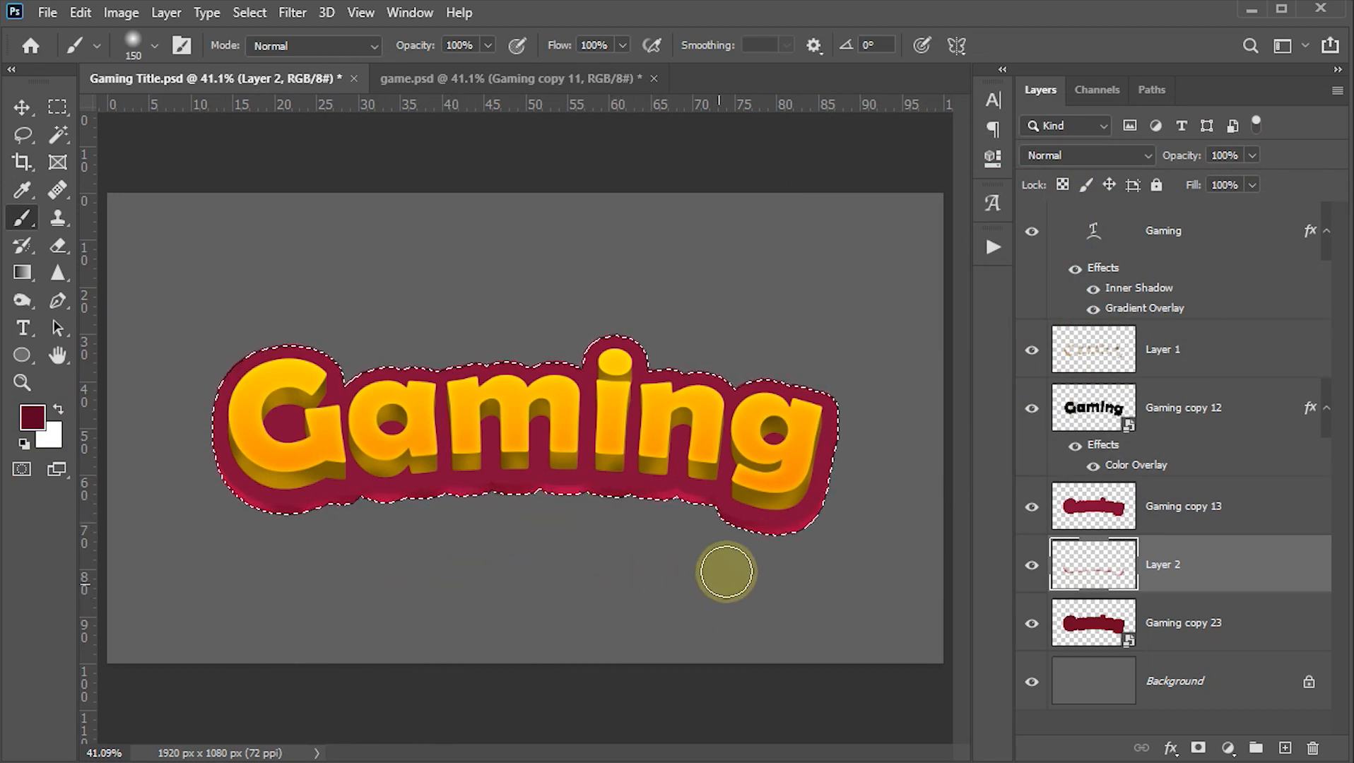
left_click(738, 547)
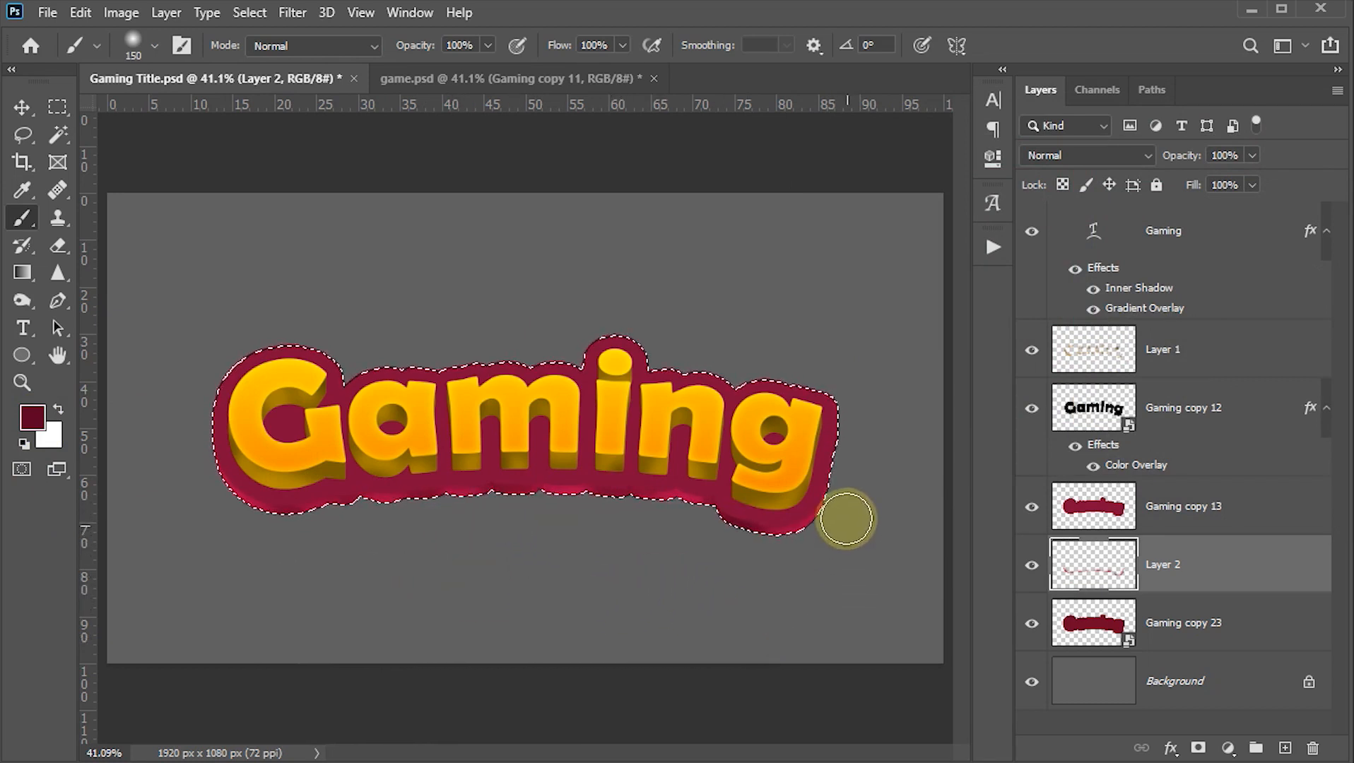
left_click(849, 548)
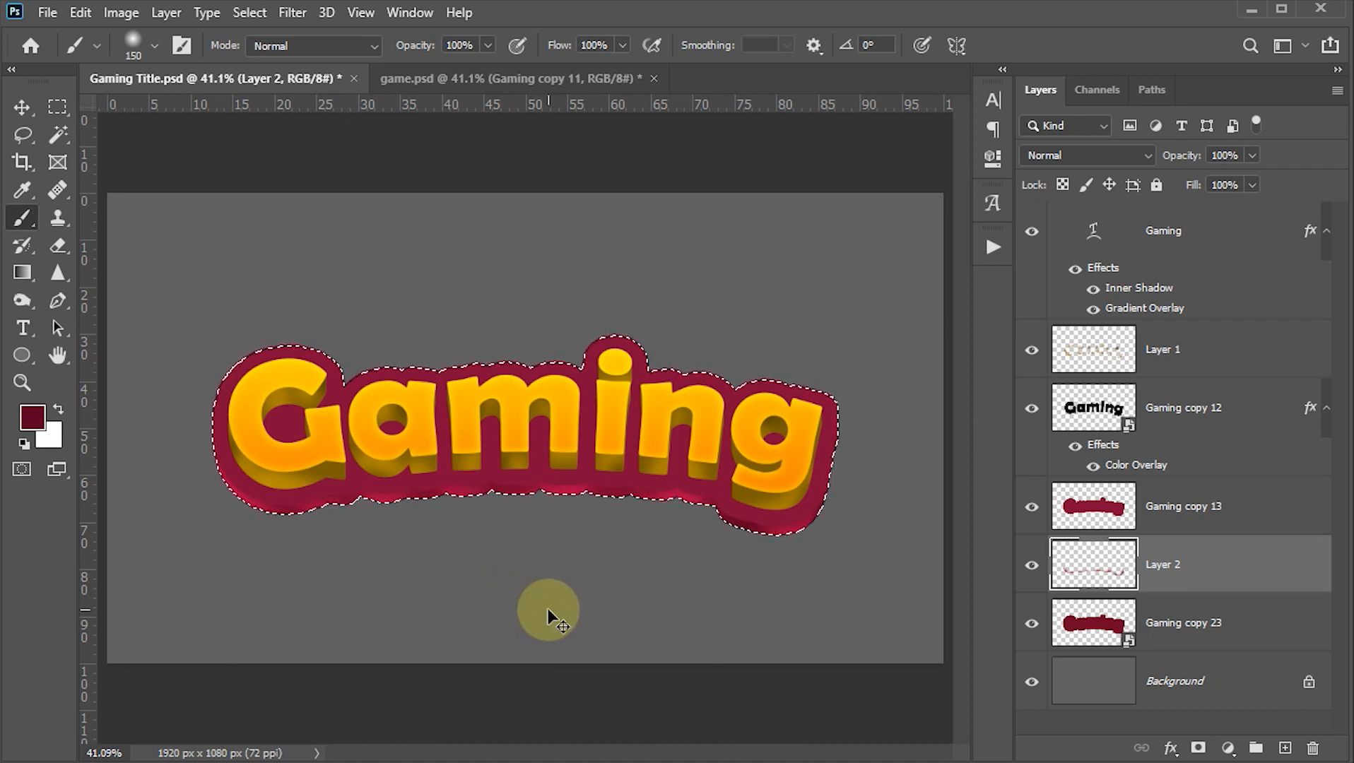
key("ctrl+d")
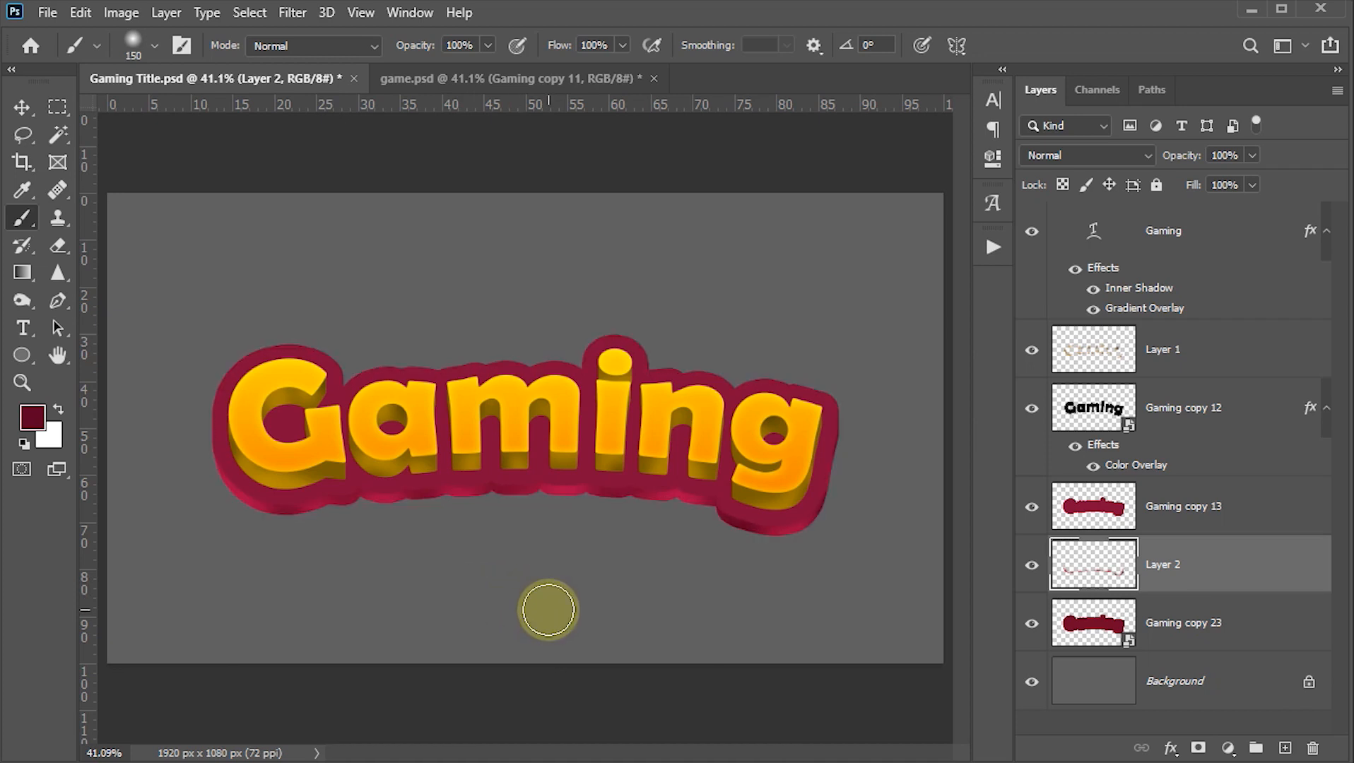
key("v")
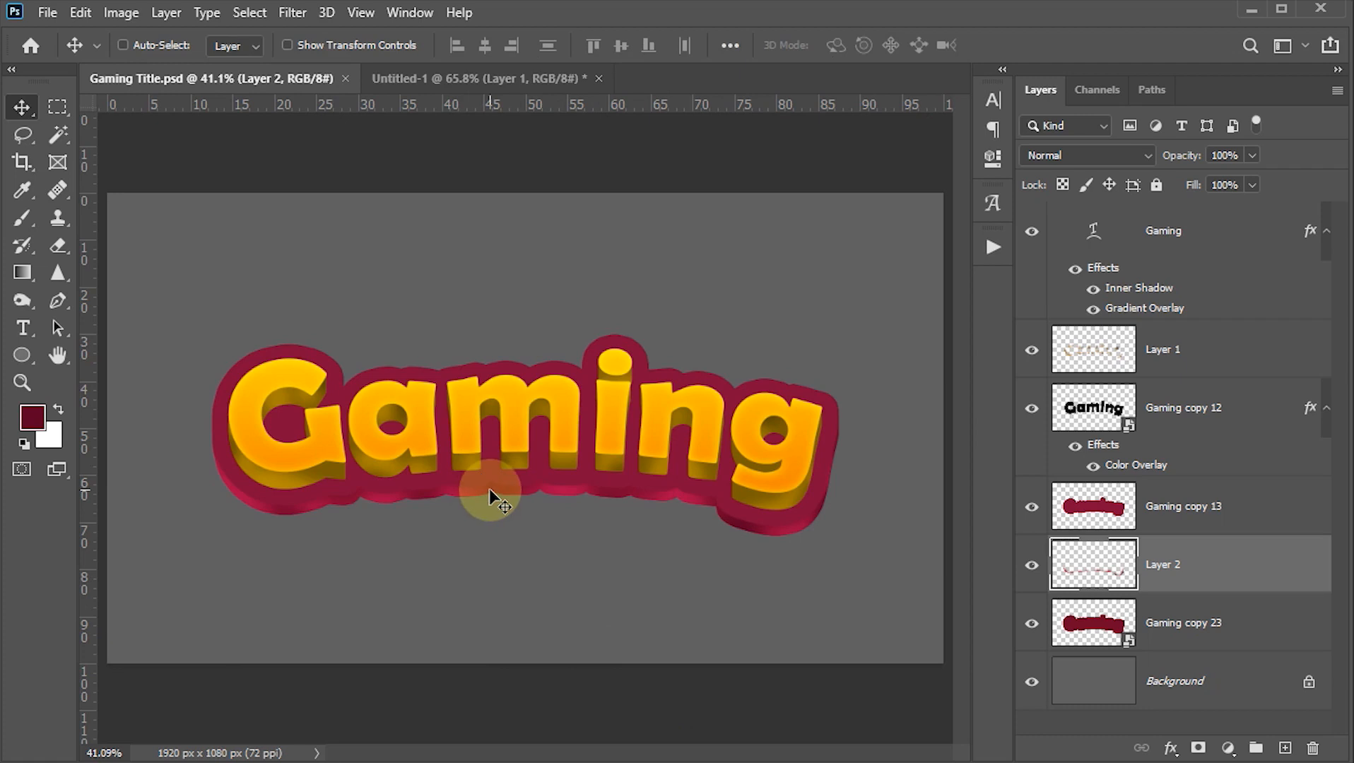
Step: Add a Drop Shadow to Gaming copy 23 with 20% opacity, 18 px distance, 3% spread and 35 px size
left_click(1094, 626)
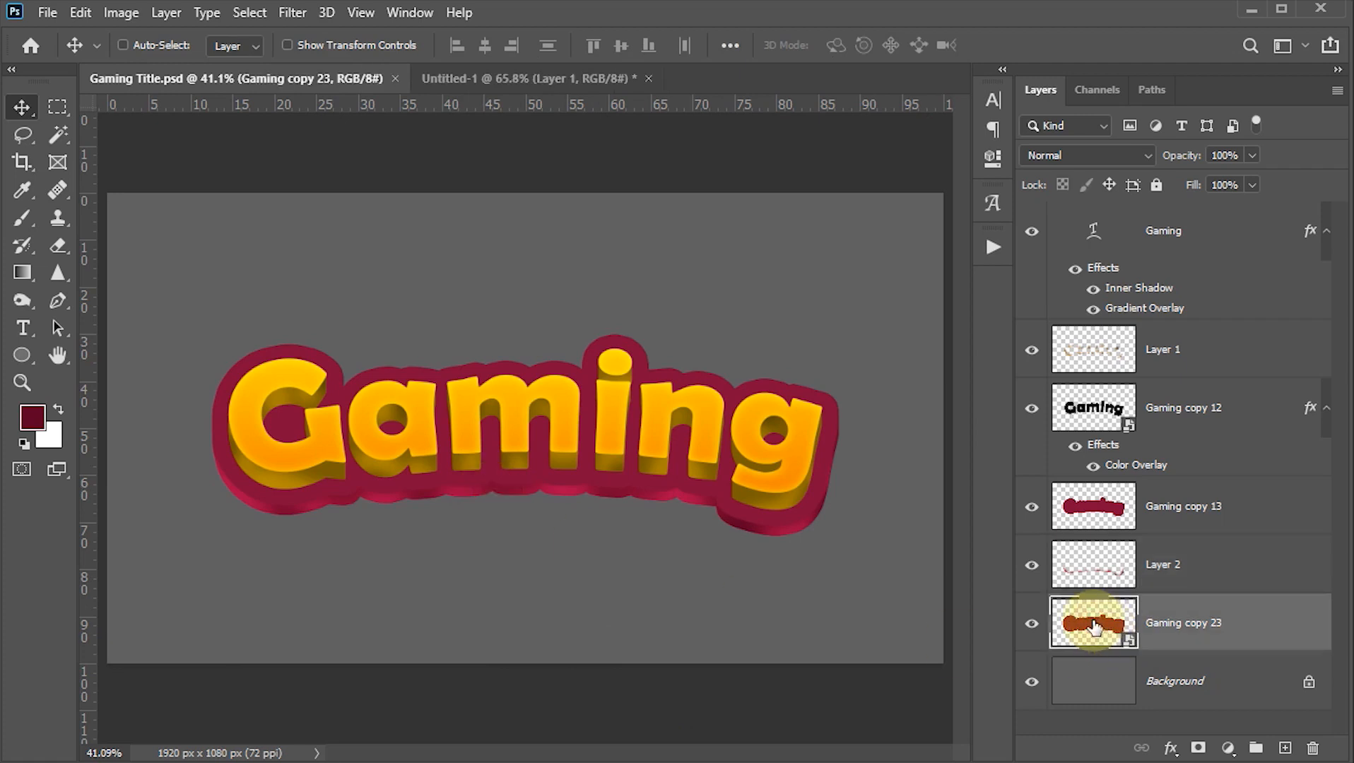
left_click(1172, 753)
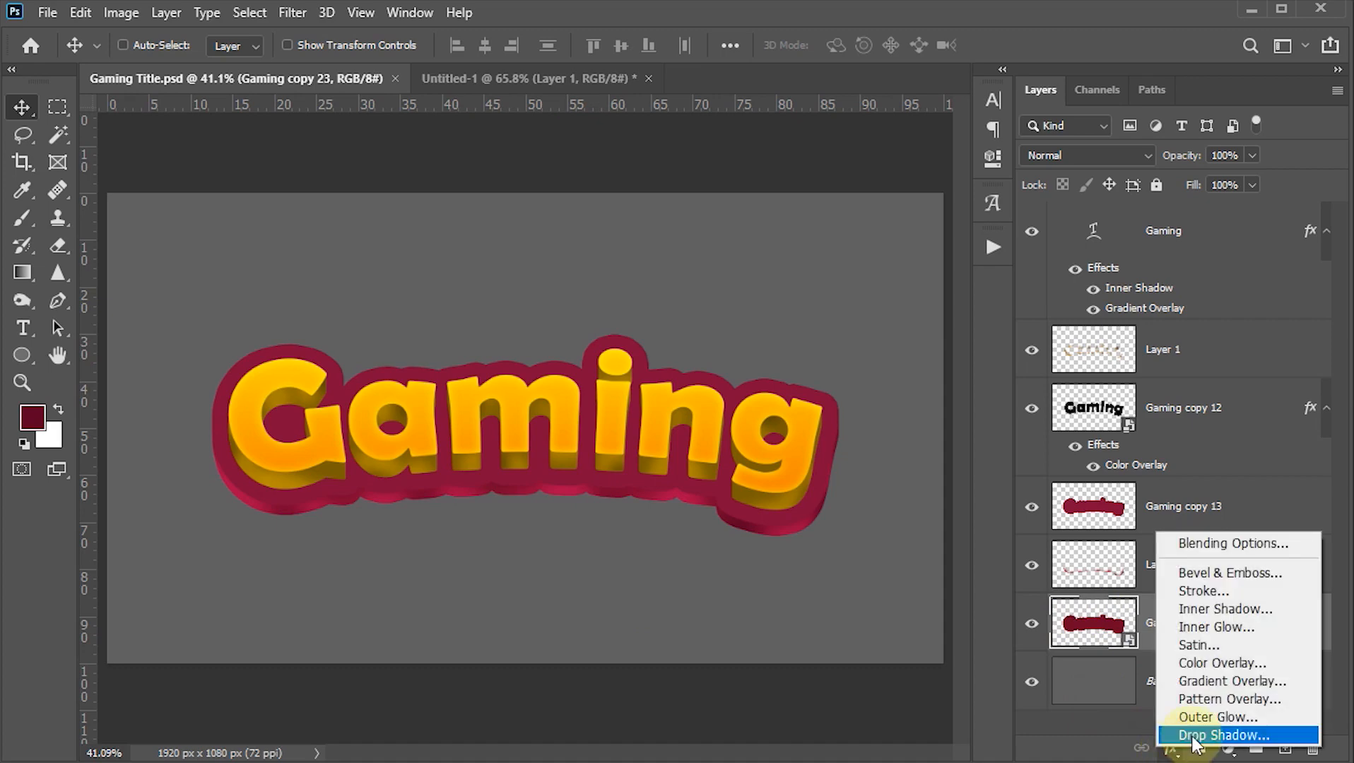
left_click(1193, 737)
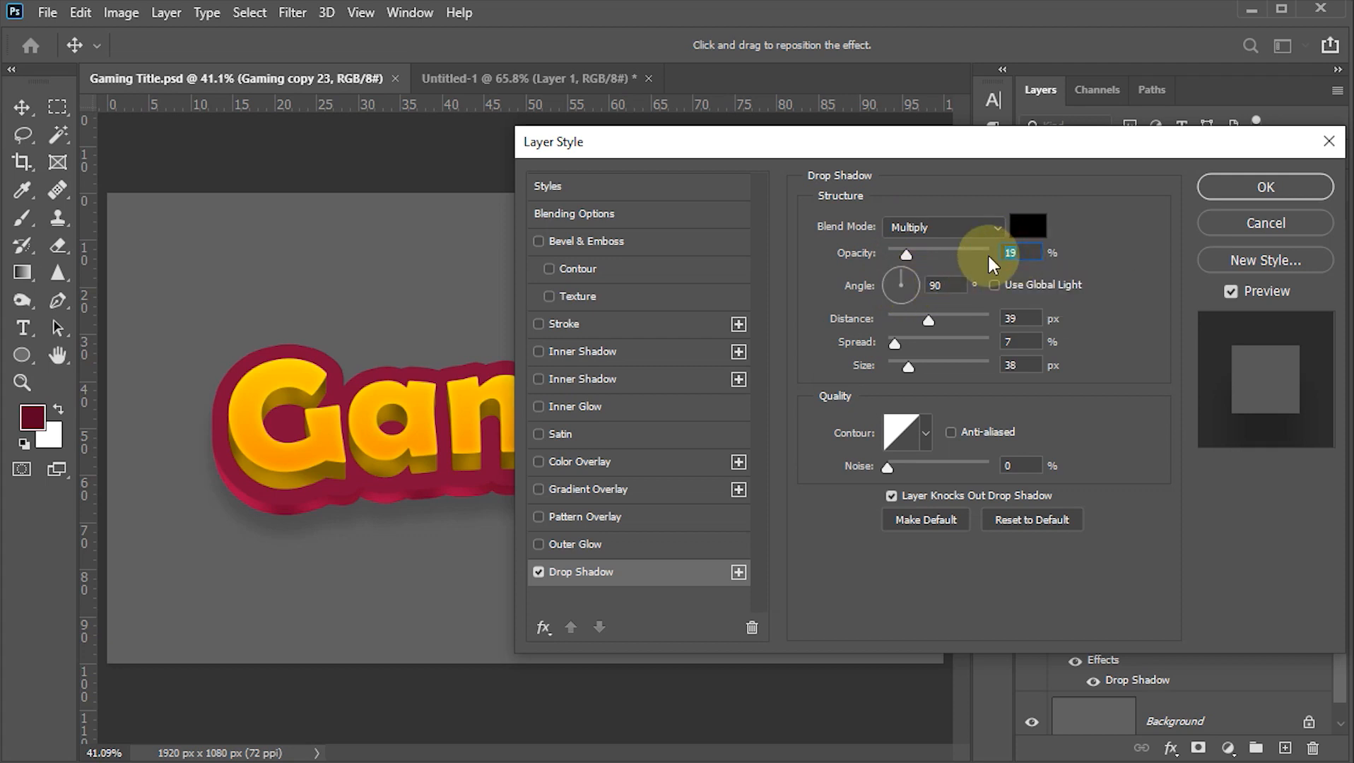
type("20")
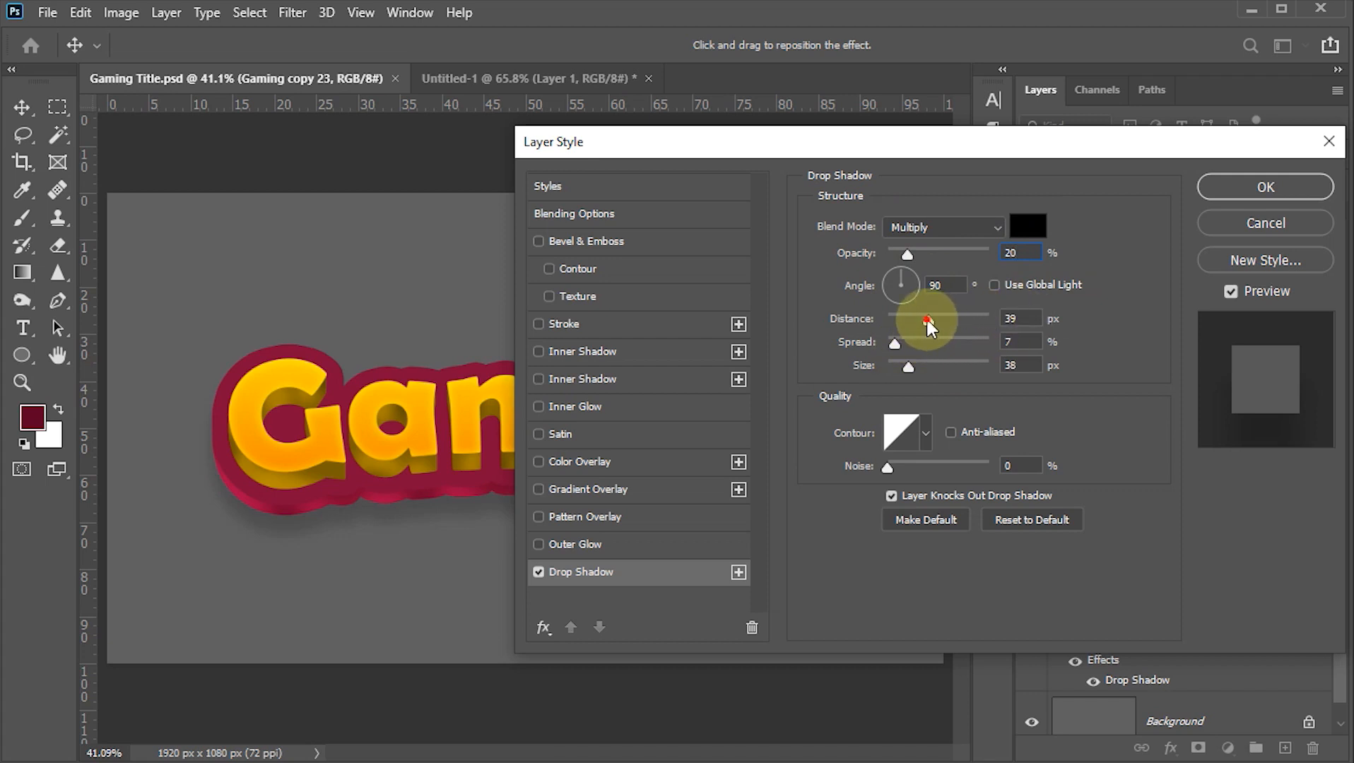
left_click_drag(926, 317, 914, 319)
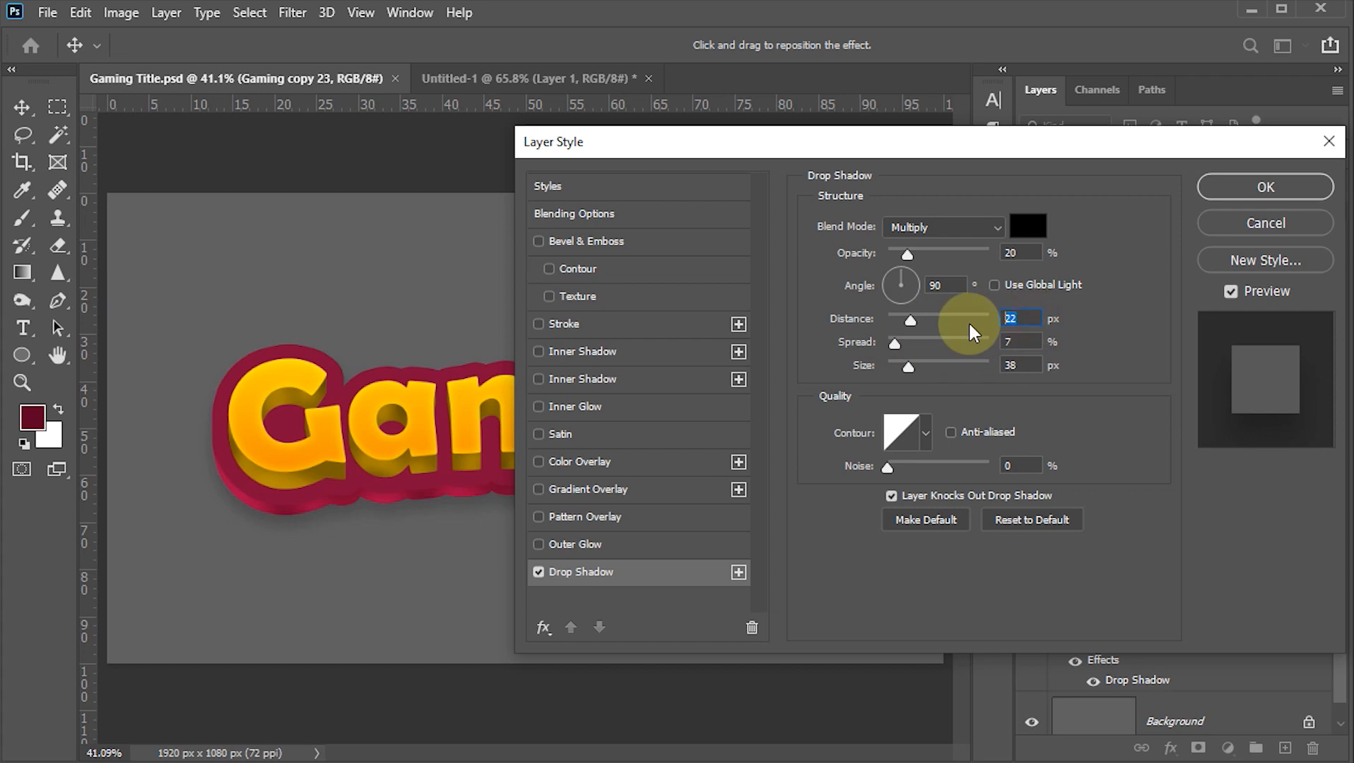
type("18")
key("Tab")
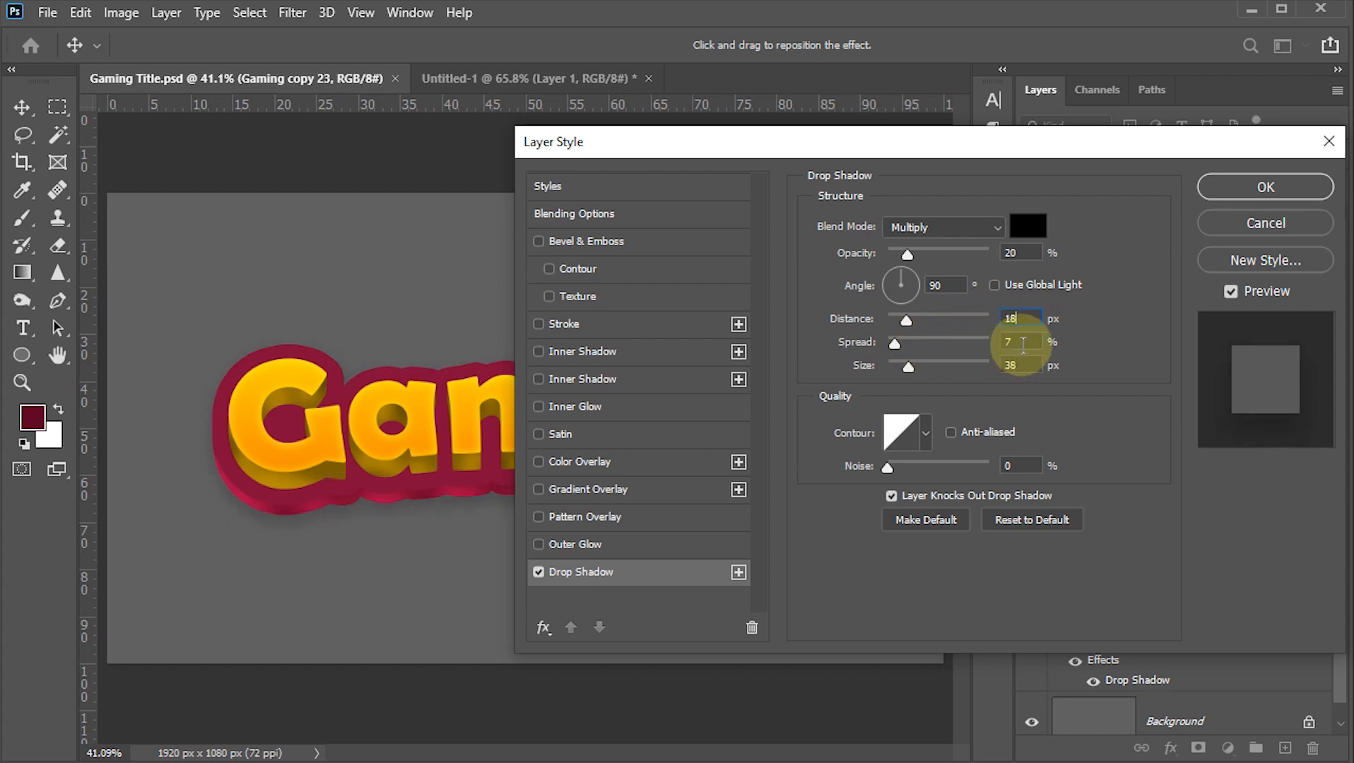
type("3")
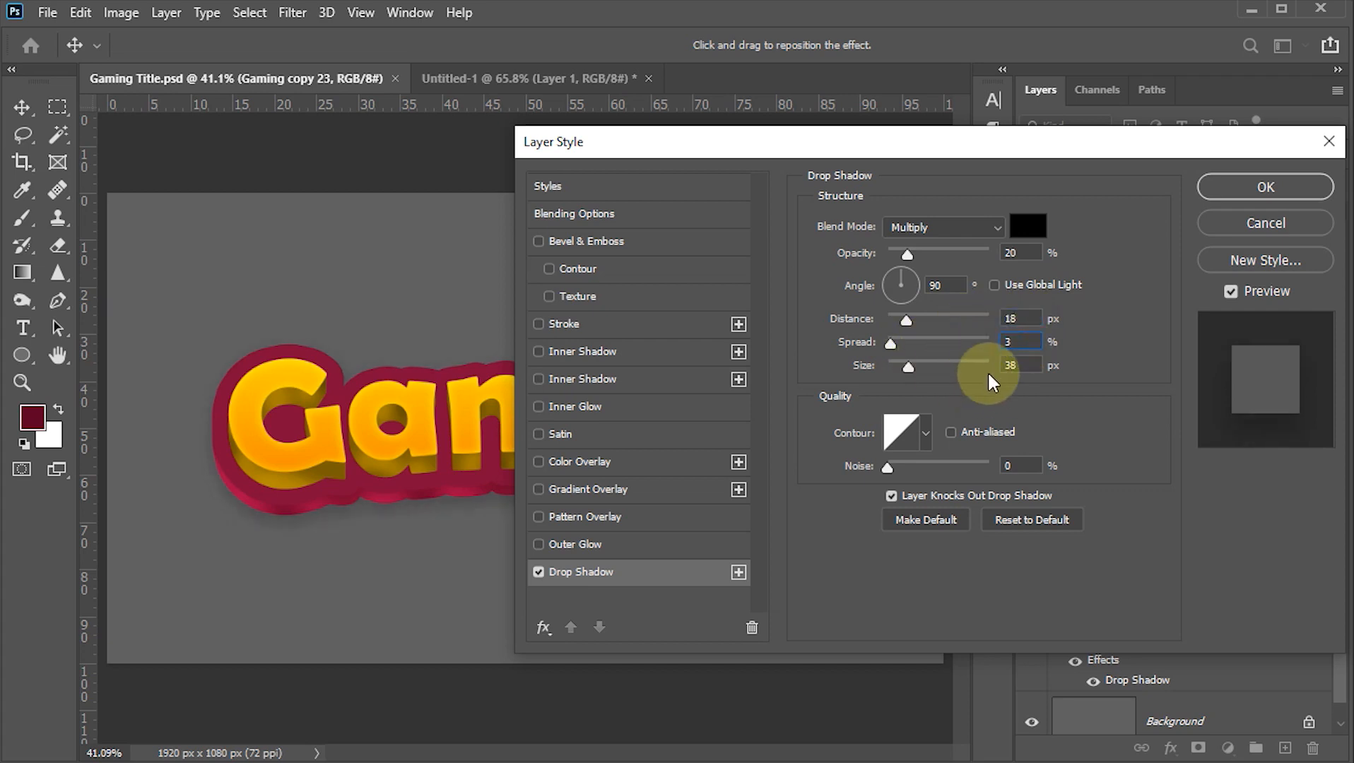
key("Tab")
type("35")
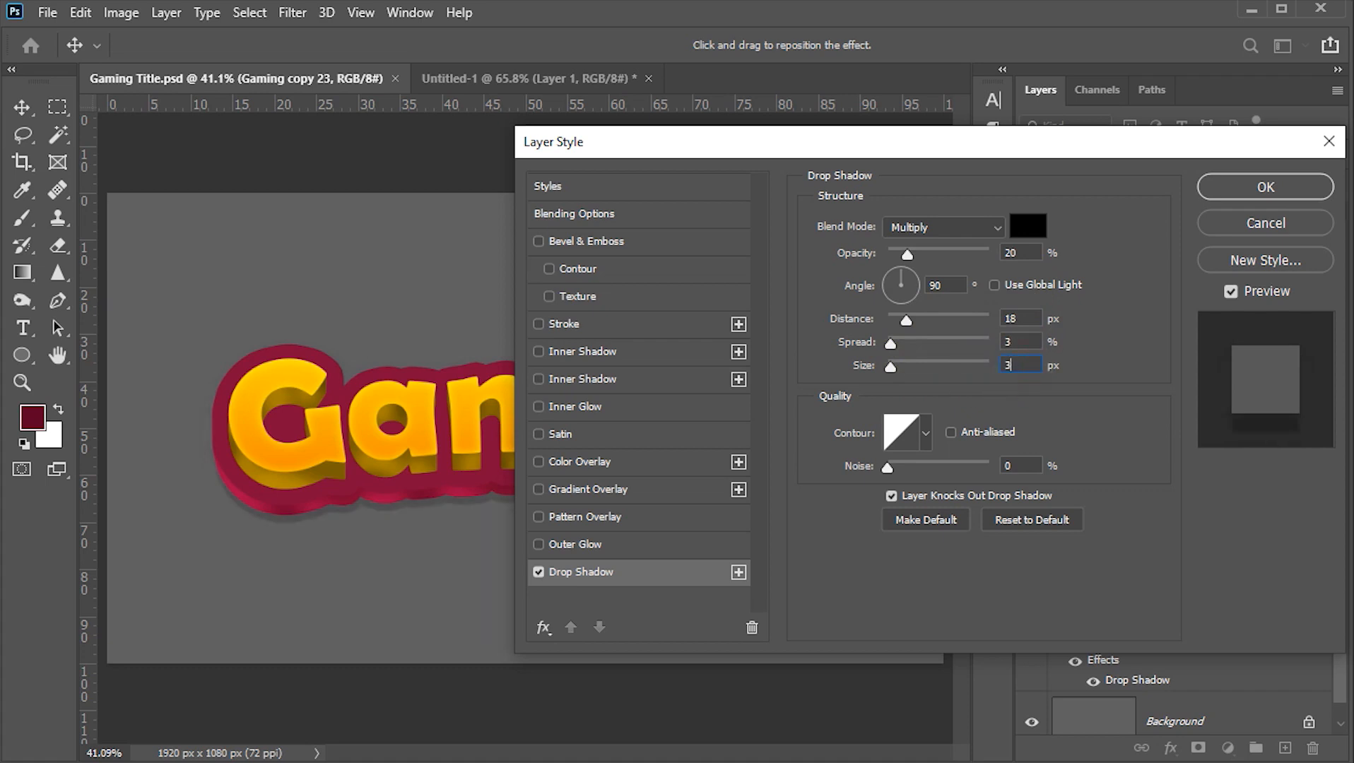
left_click(928, 433)
left_click(1087, 398)
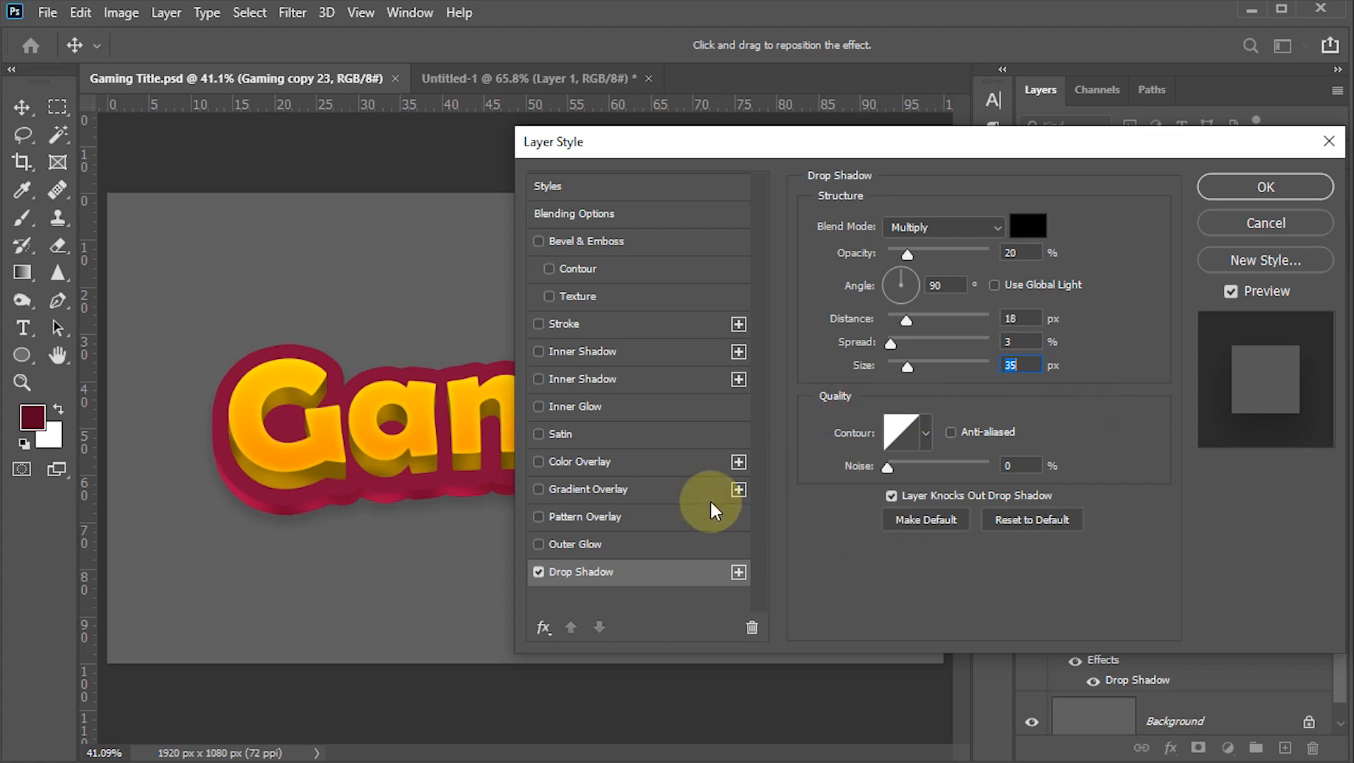
Step: Add a second Drop Shadow to Gaming copy 23 with 13% opacity, 43 px distance and 65 px size, and apply the layer style
left_click(739, 571)
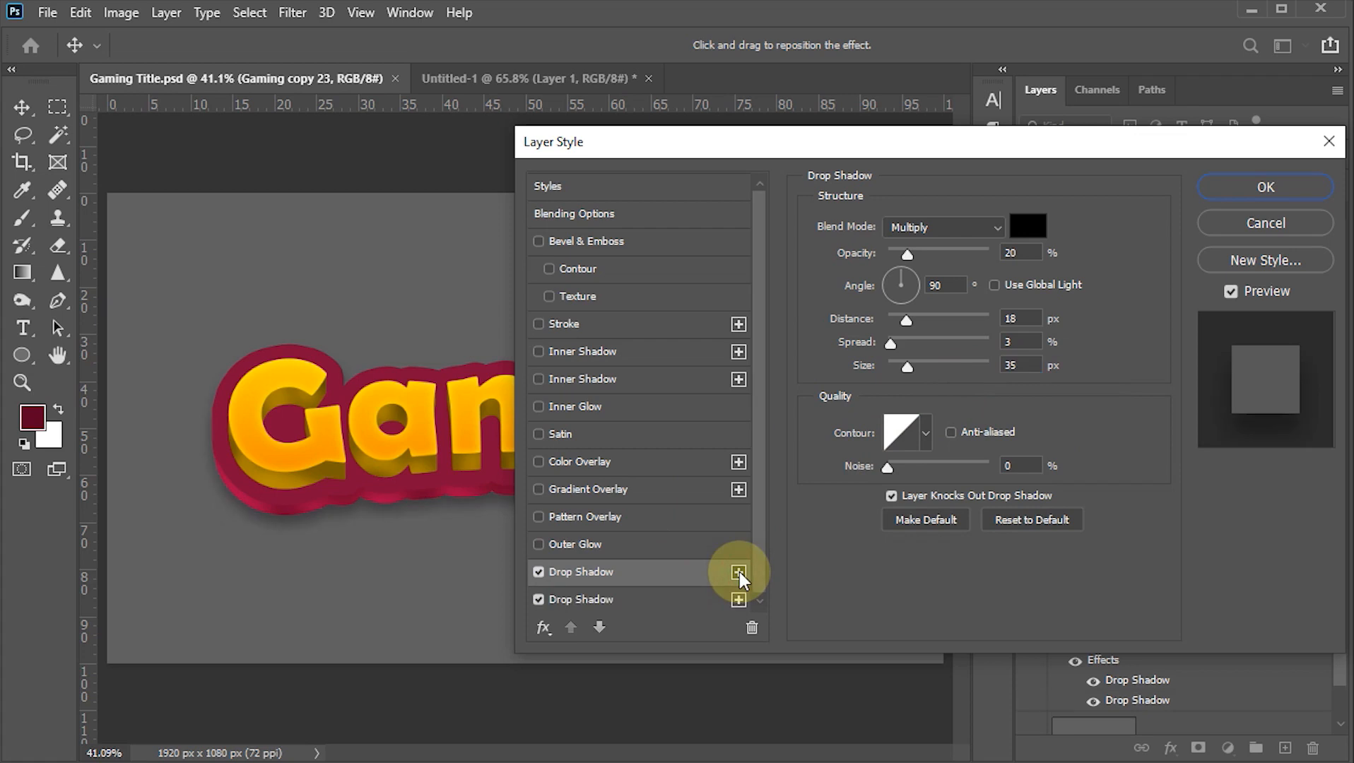
left_click(606, 598)
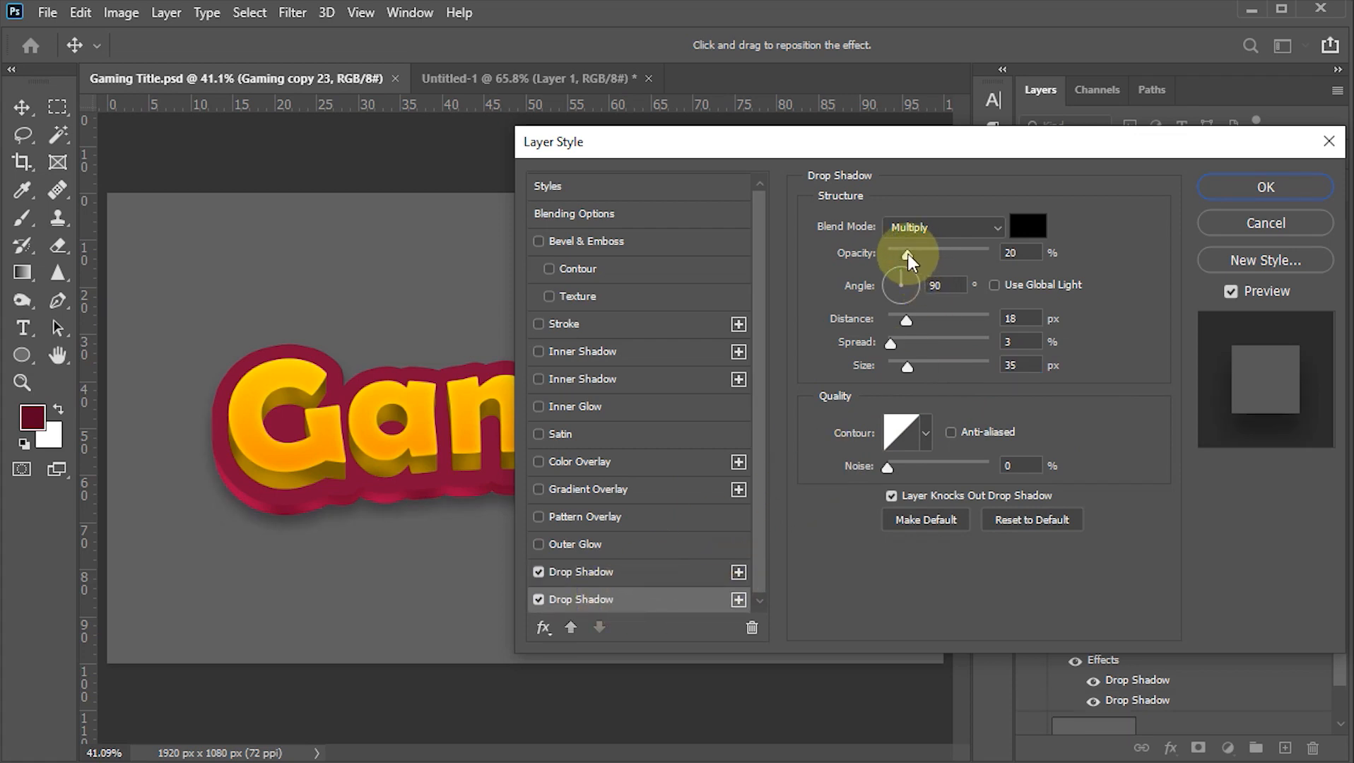
left_click(1015, 254)
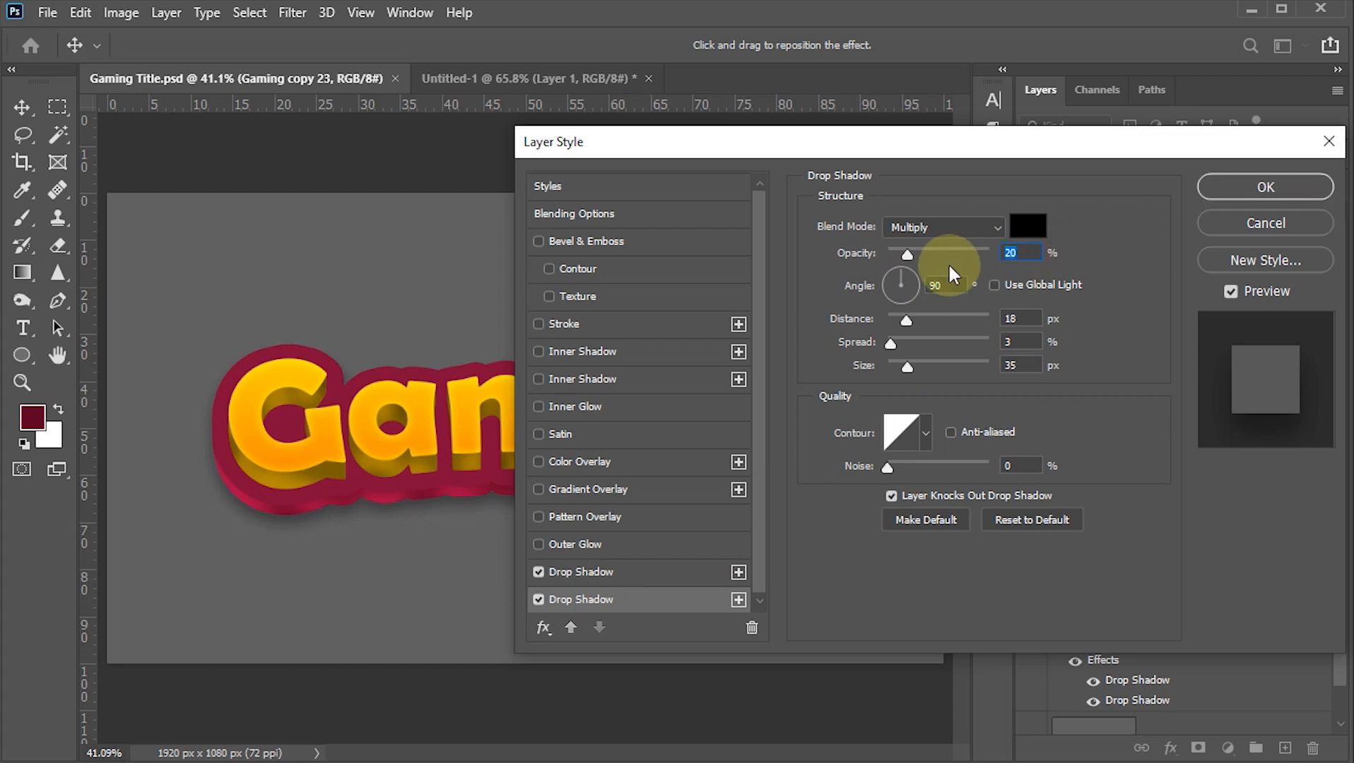
type("22")
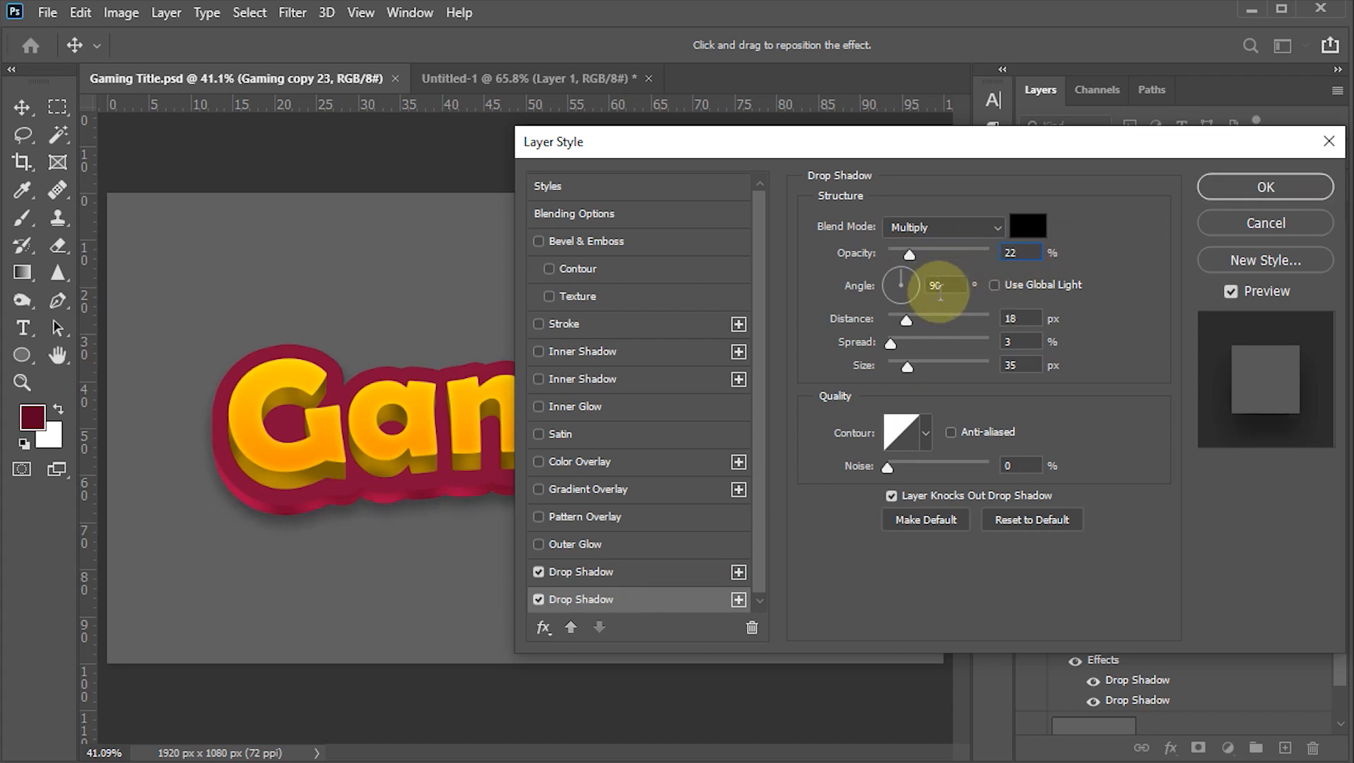
left_click_drag(912, 314, 934, 317)
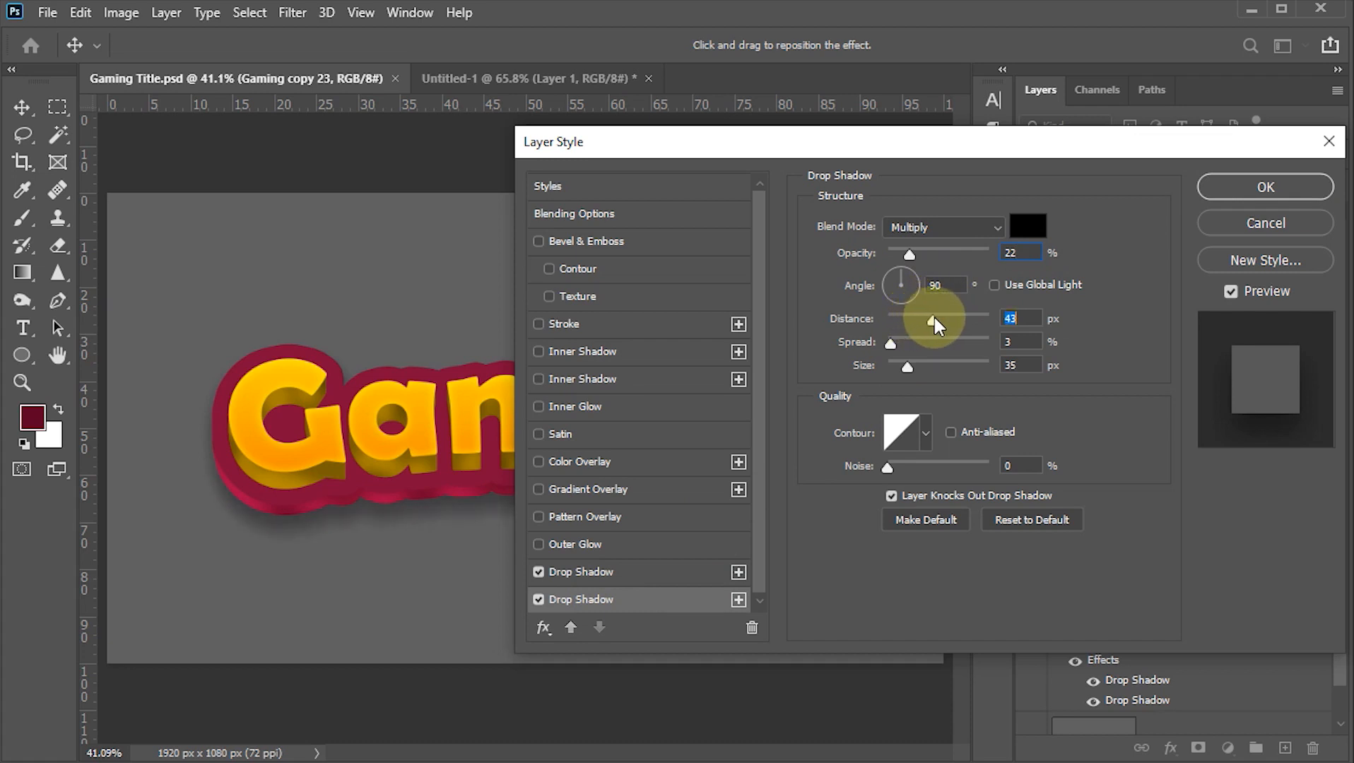
left_click_drag(910, 366, 919, 368)
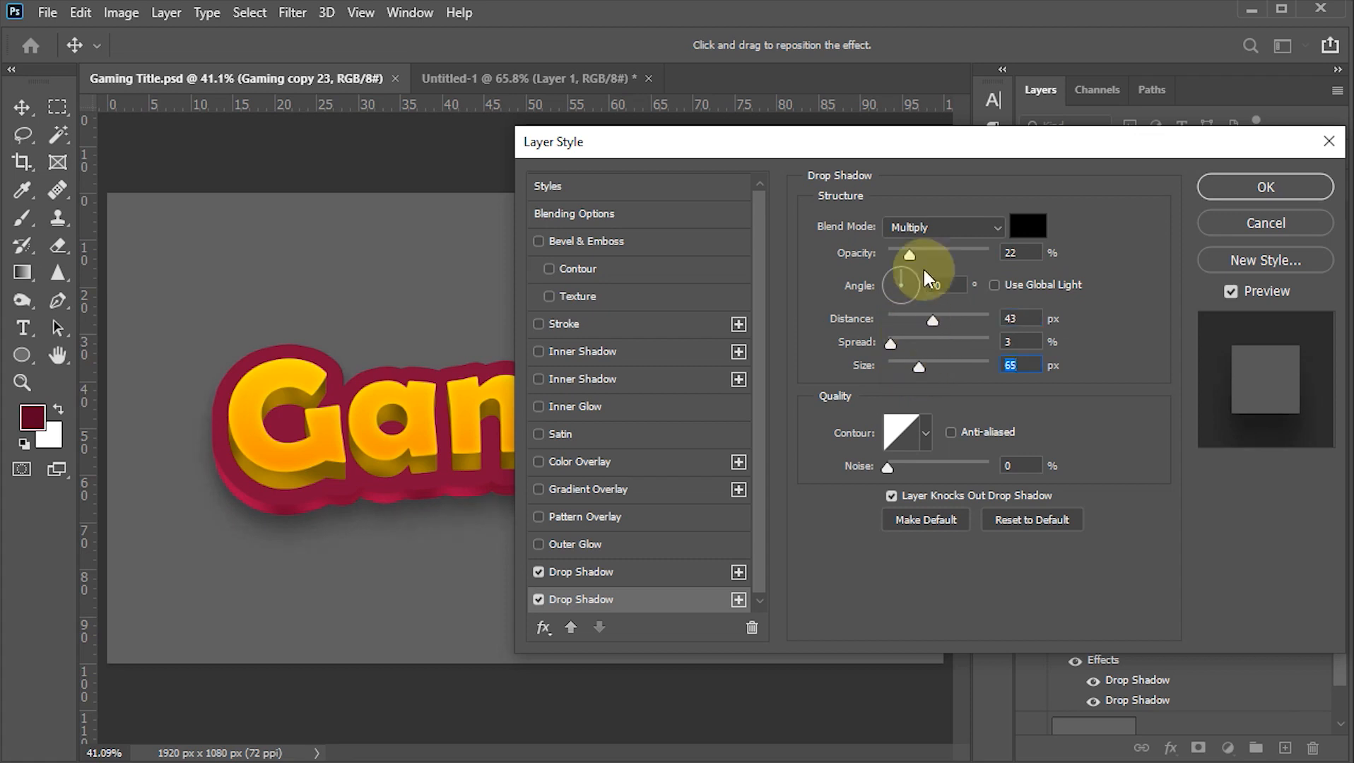
left_click_drag(910, 254, 901, 256)
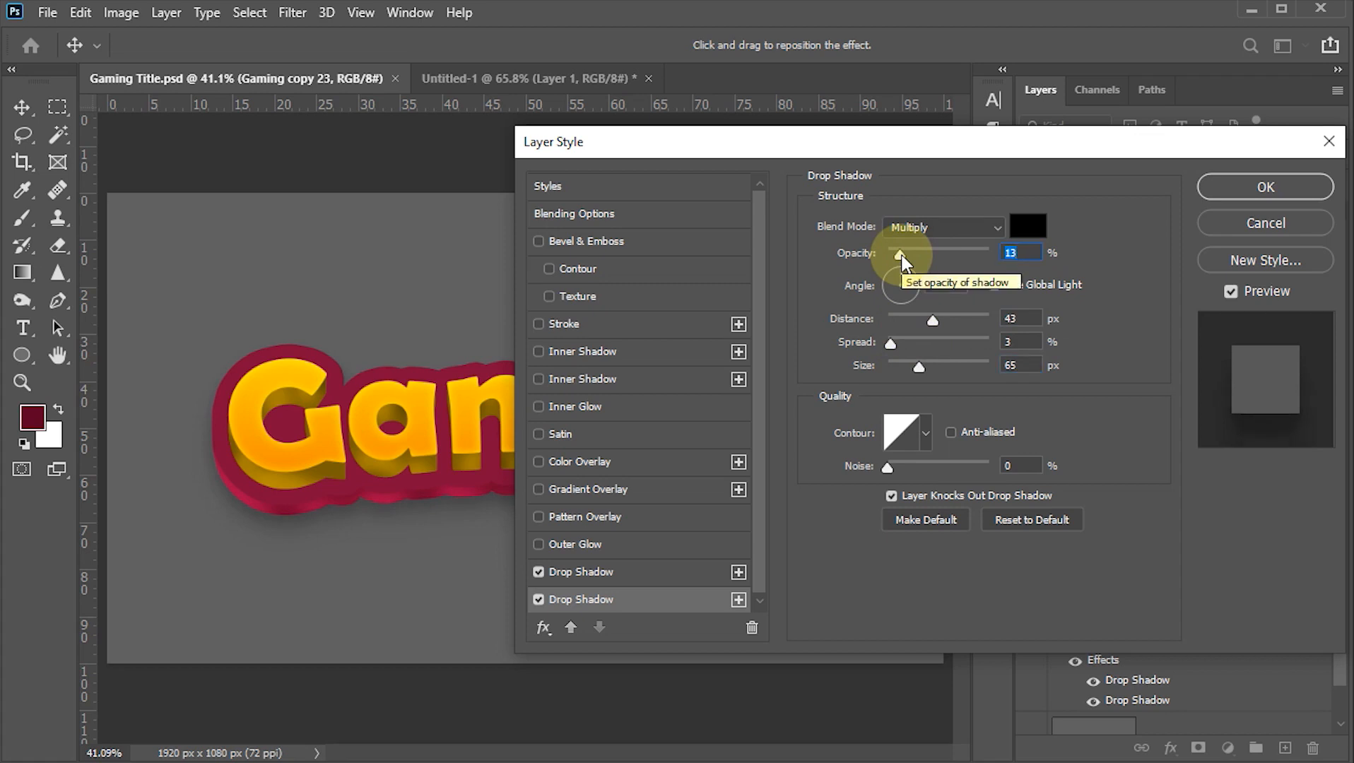
left_click(1225, 185)
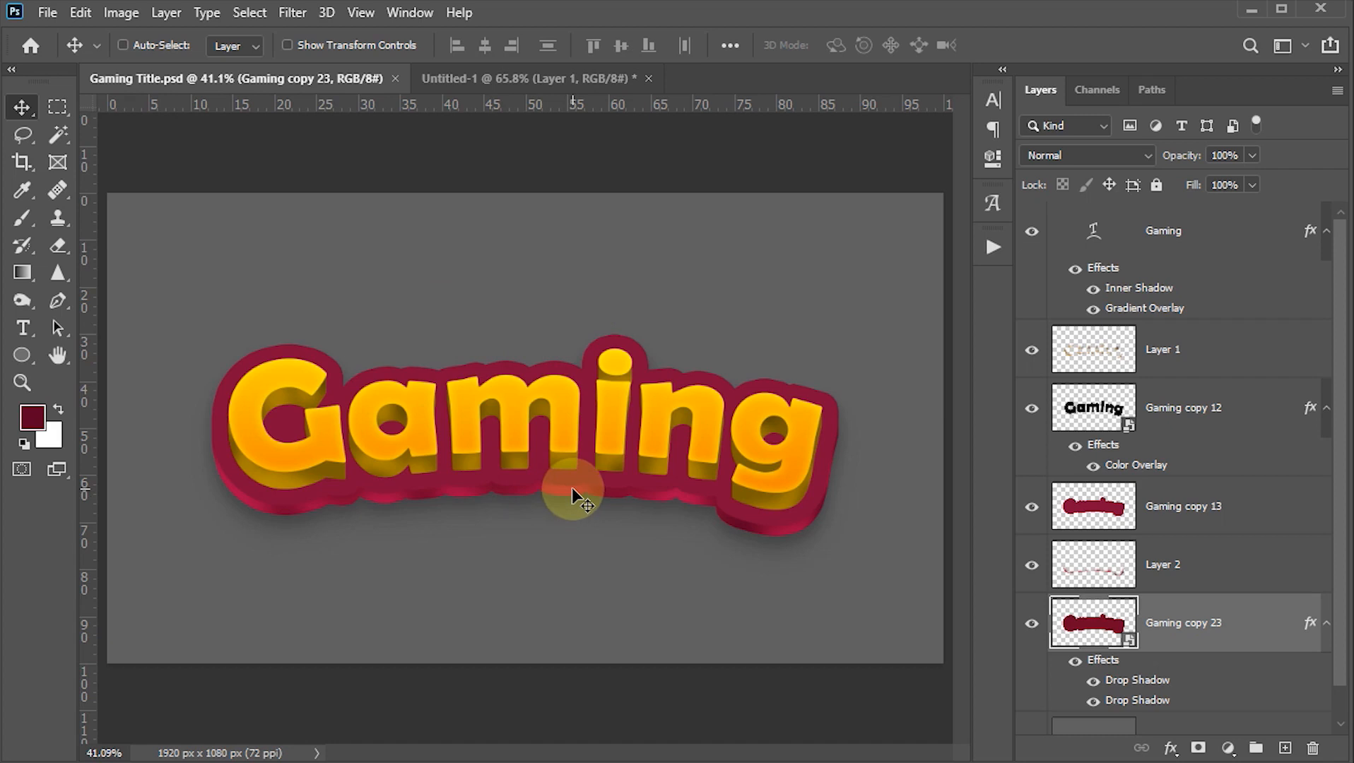
Step: Add a Gradient fill layer directly above the Background layer and set its style to Radial
scroll(1076, 664, "down", 1)
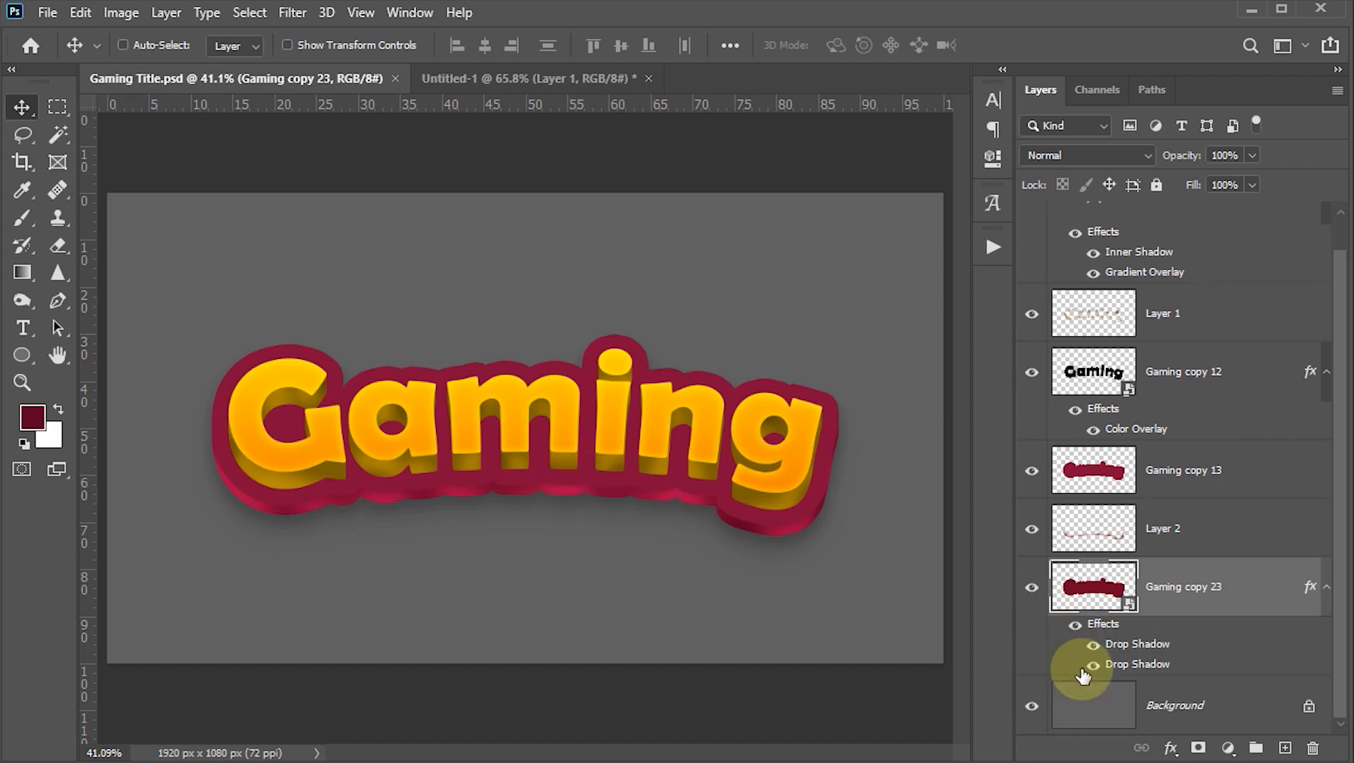
left_click(1089, 710)
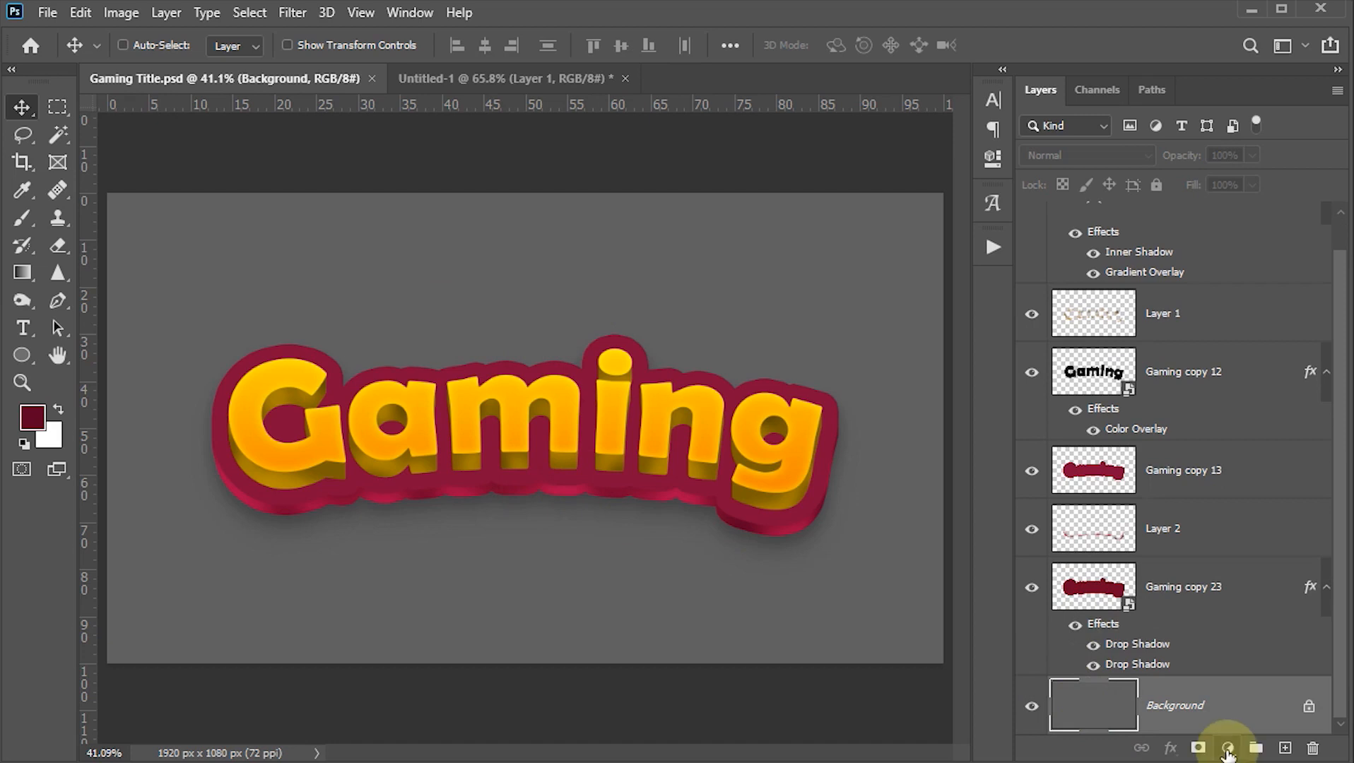
left_click(1228, 749)
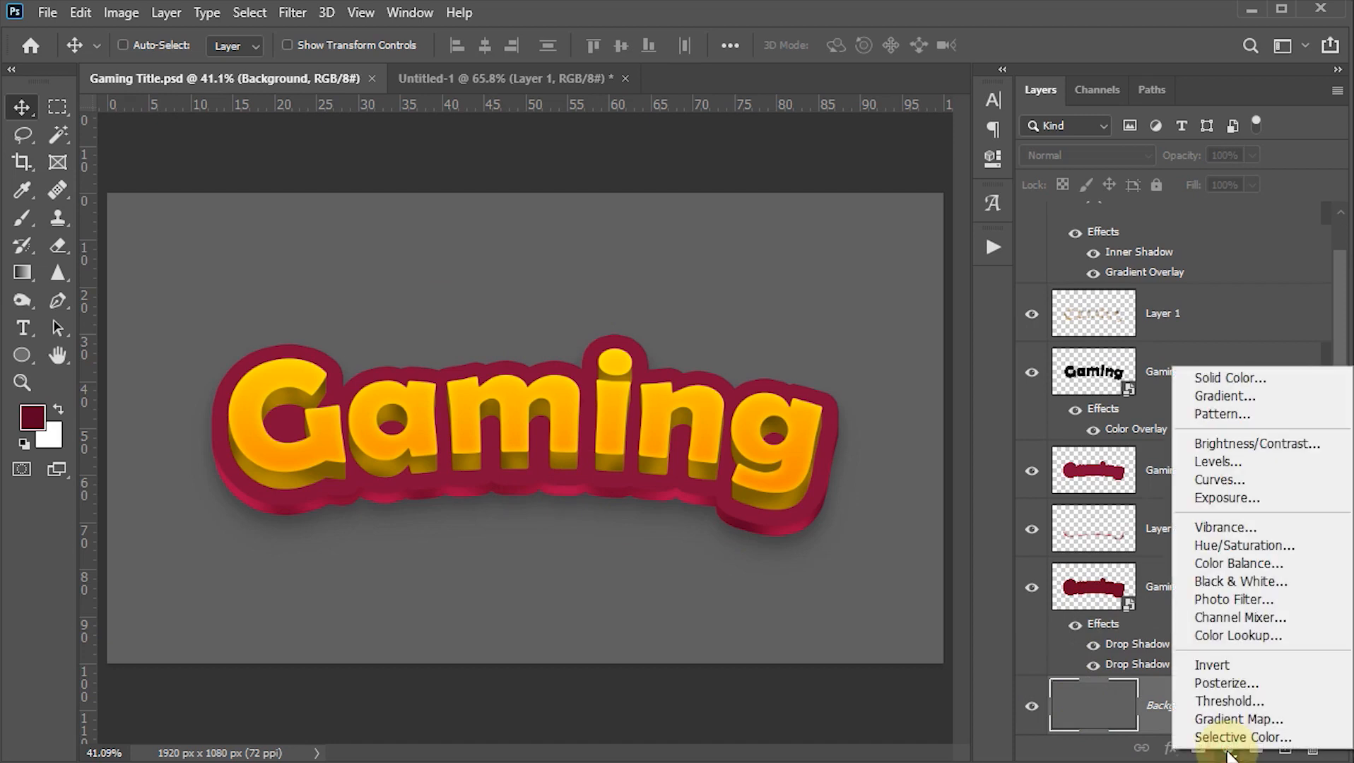
left_click(1223, 394)
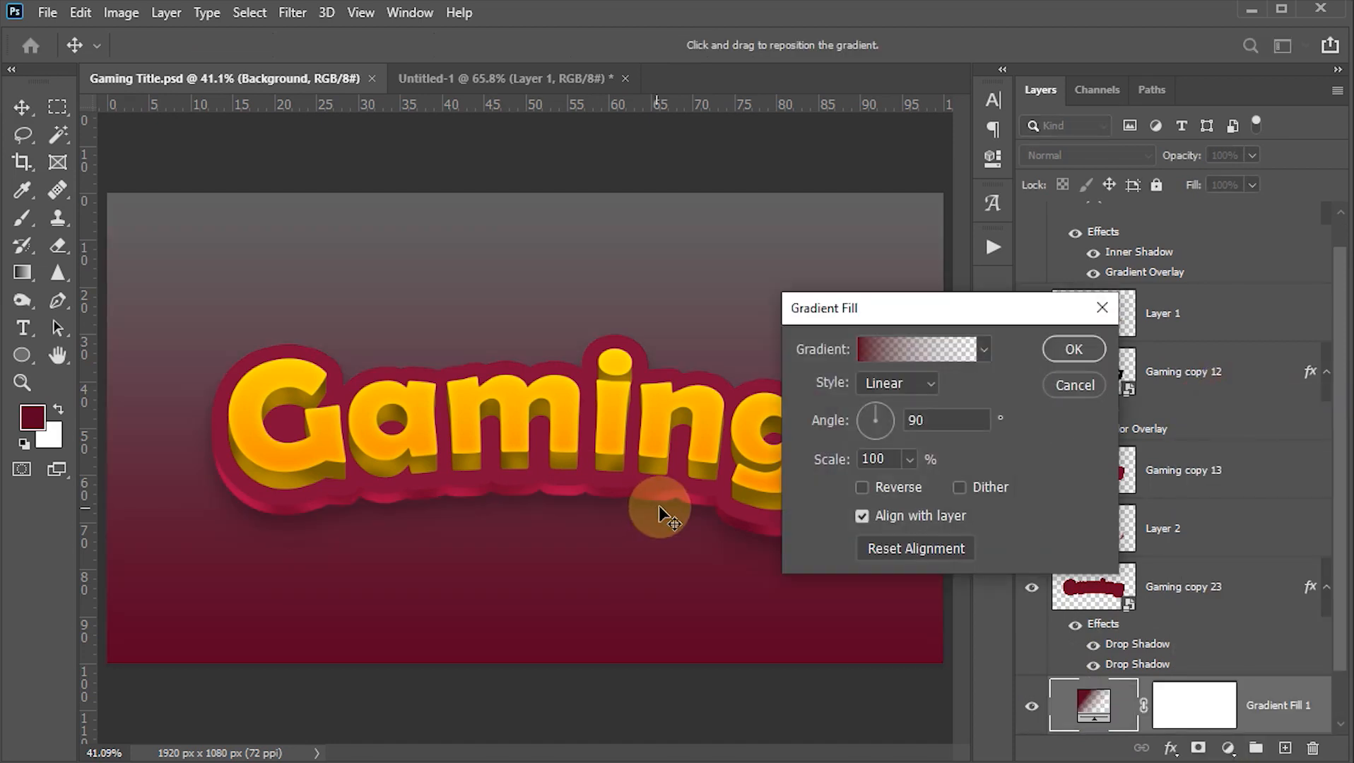
left_click(885, 384)
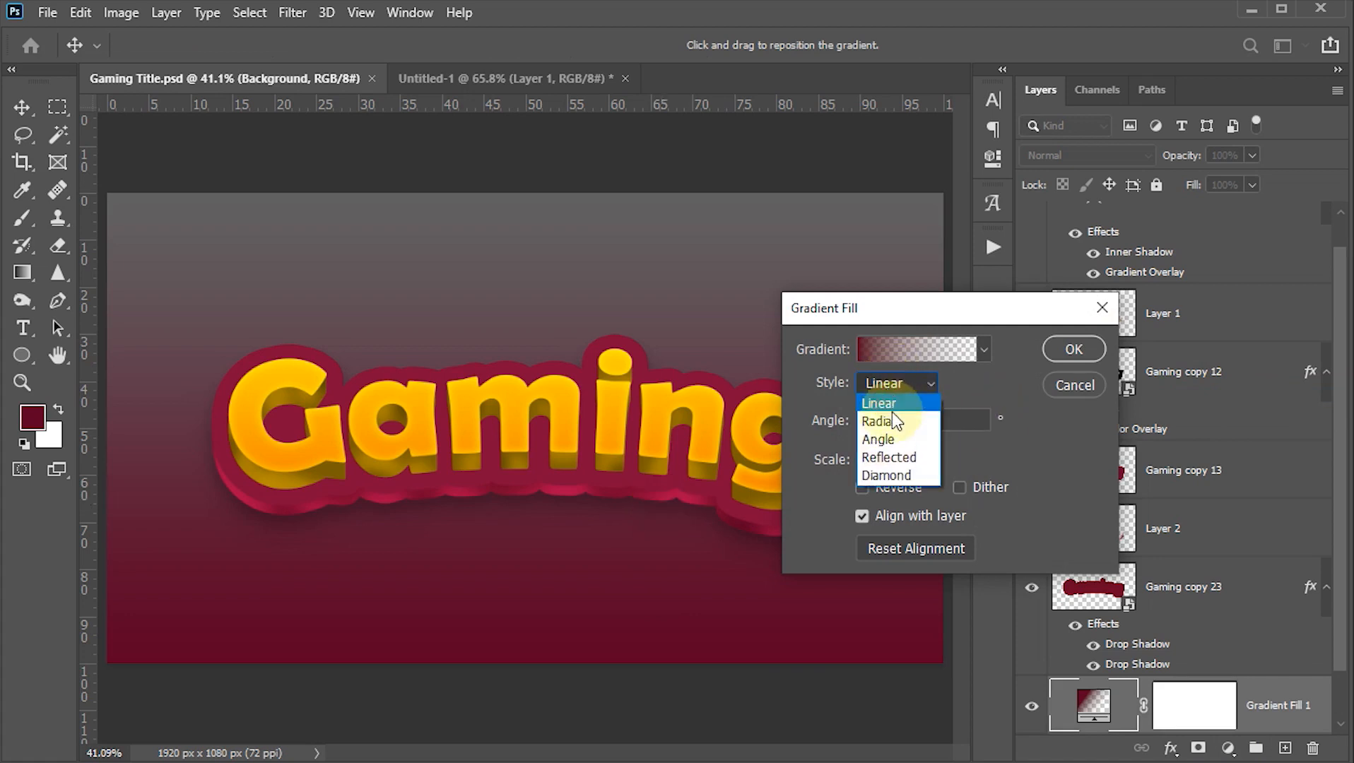
left_click(892, 413)
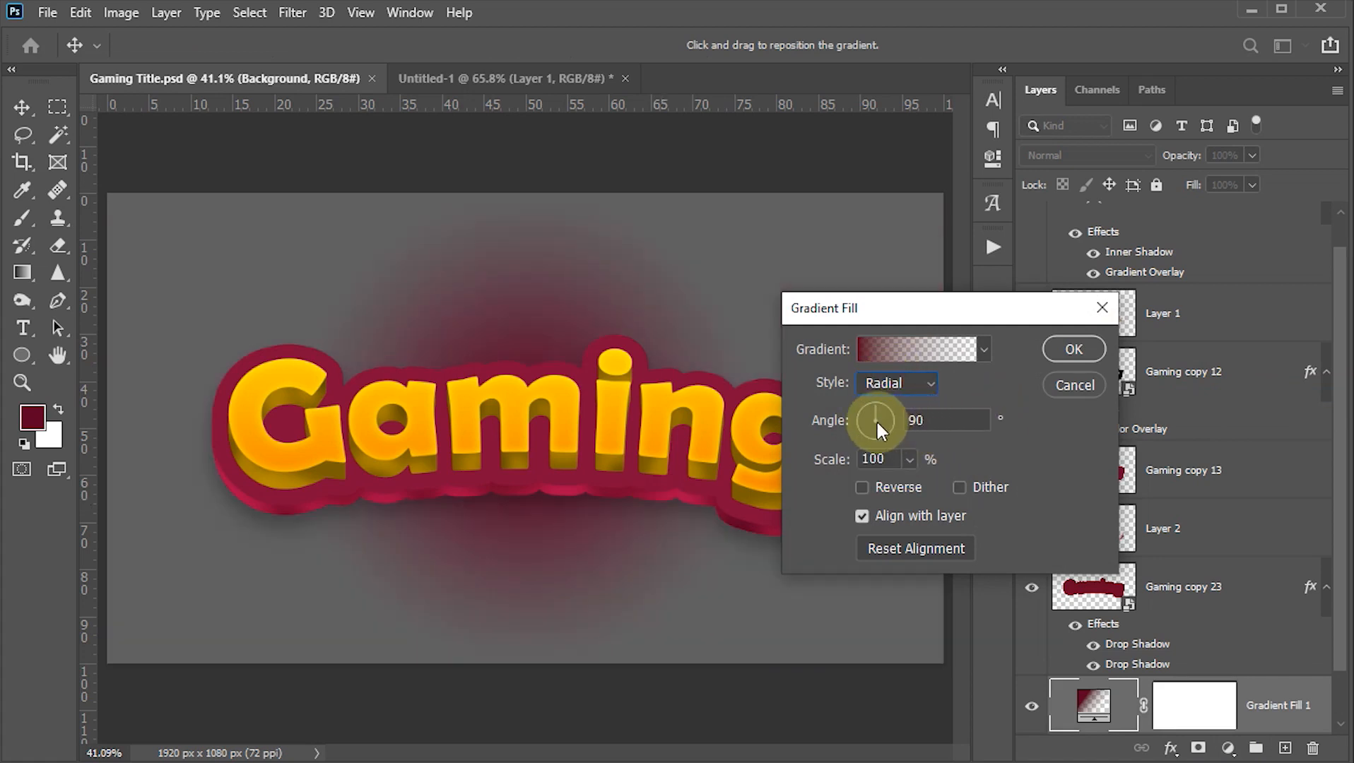
Step: Base the fill on the Foreground to Background preset and recolour the gradient's end stop sky blue, 11d5ff
left_click(893, 348)
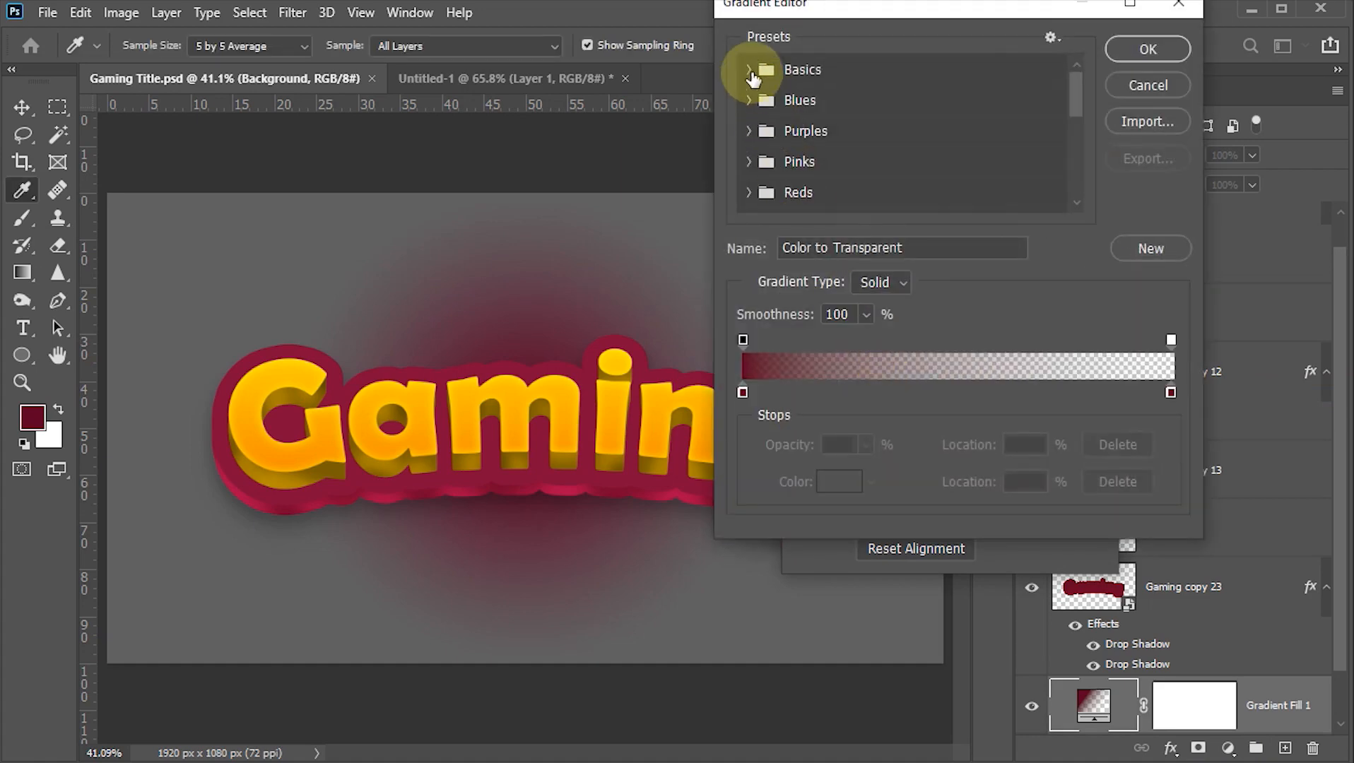
left_click(749, 69)
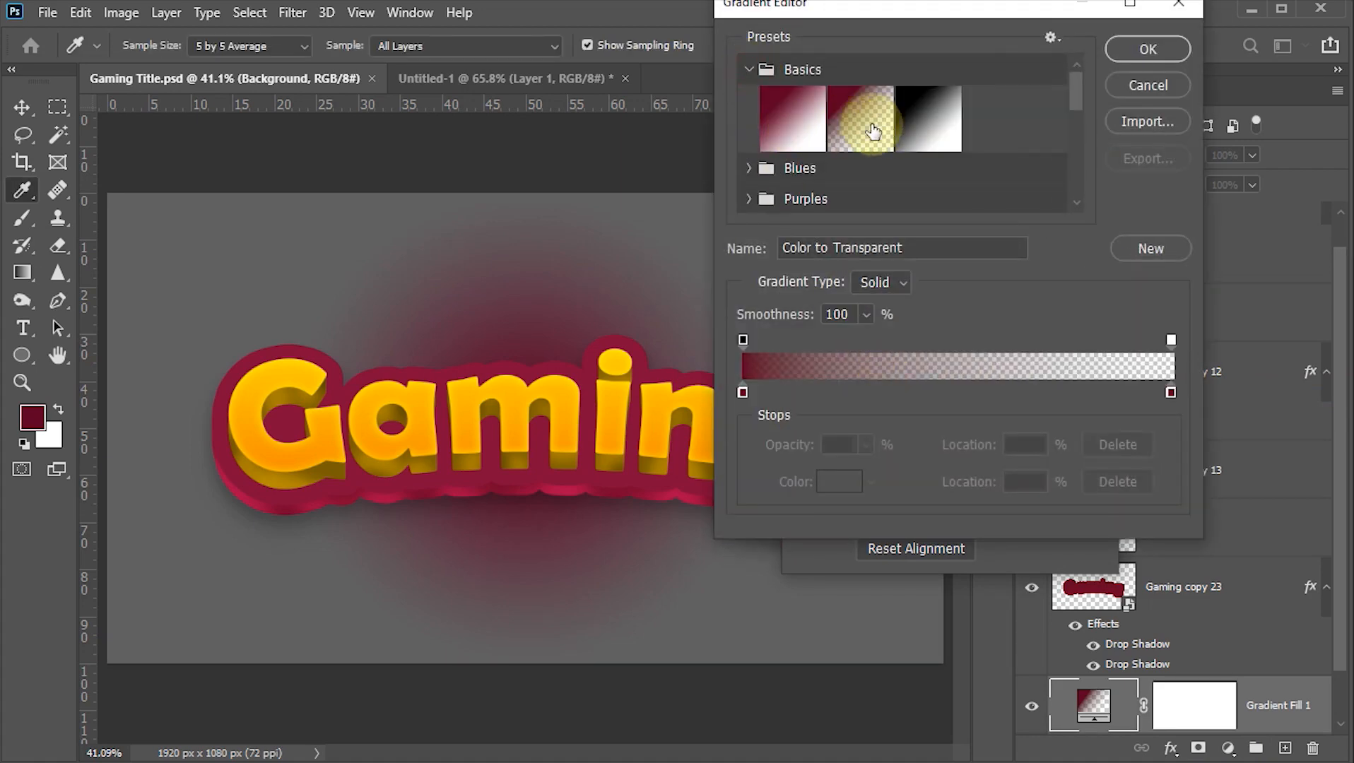
left_click(778, 131)
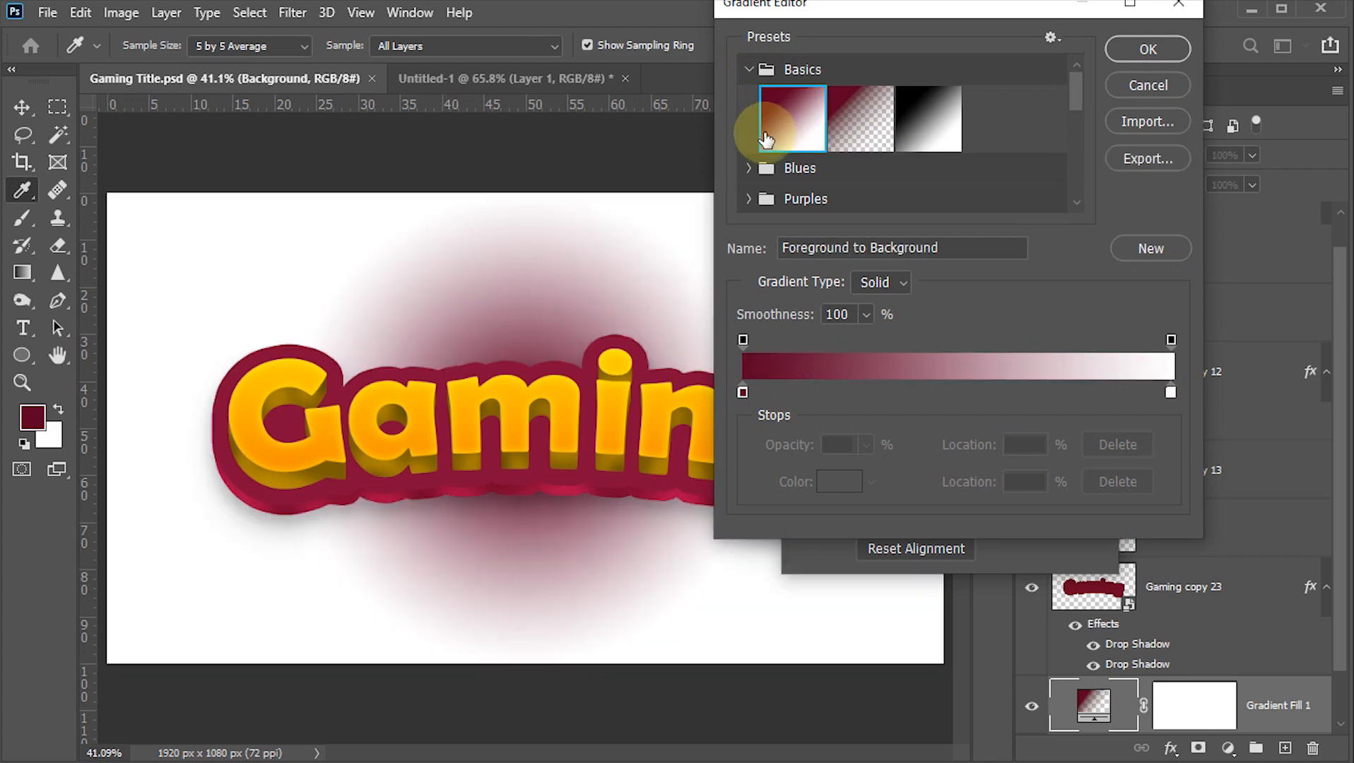
double_click(1169, 393)
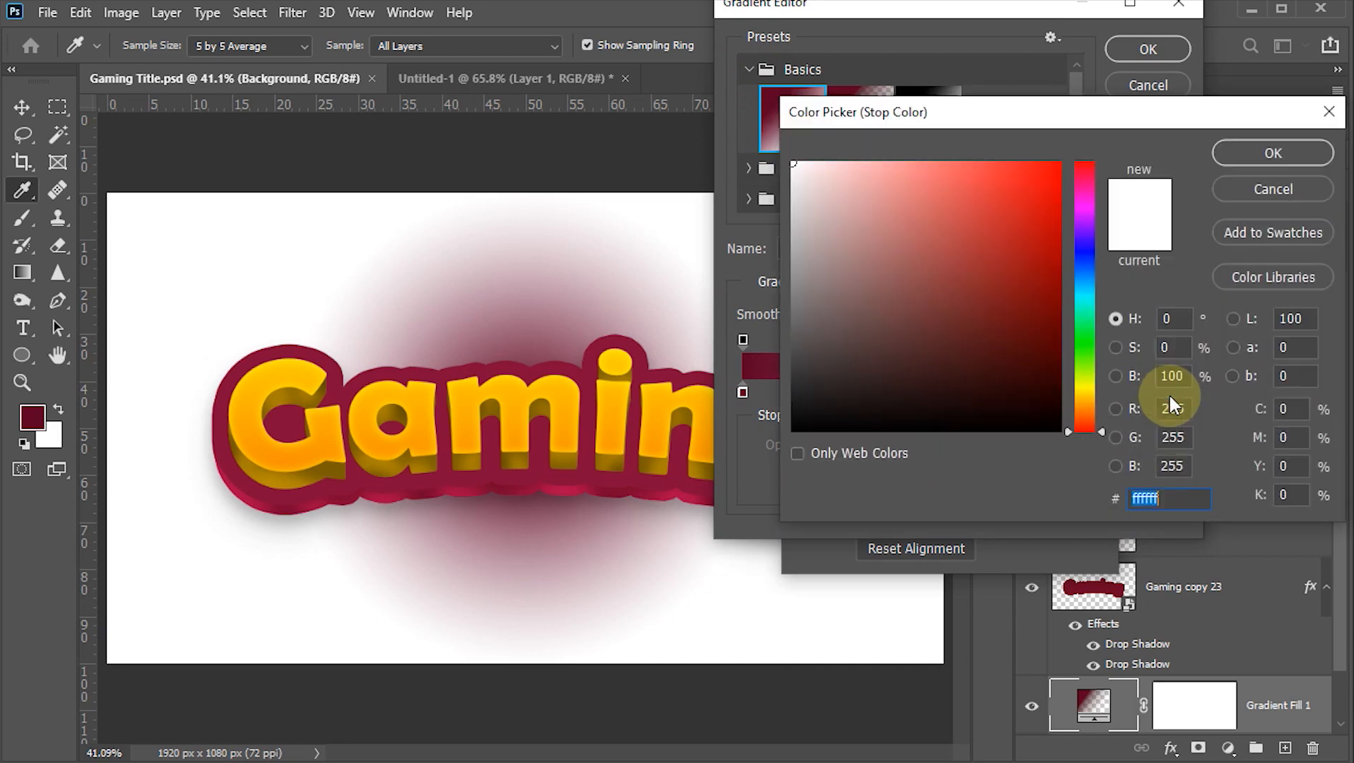
left_click(1099, 295)
left_click(1045, 158)
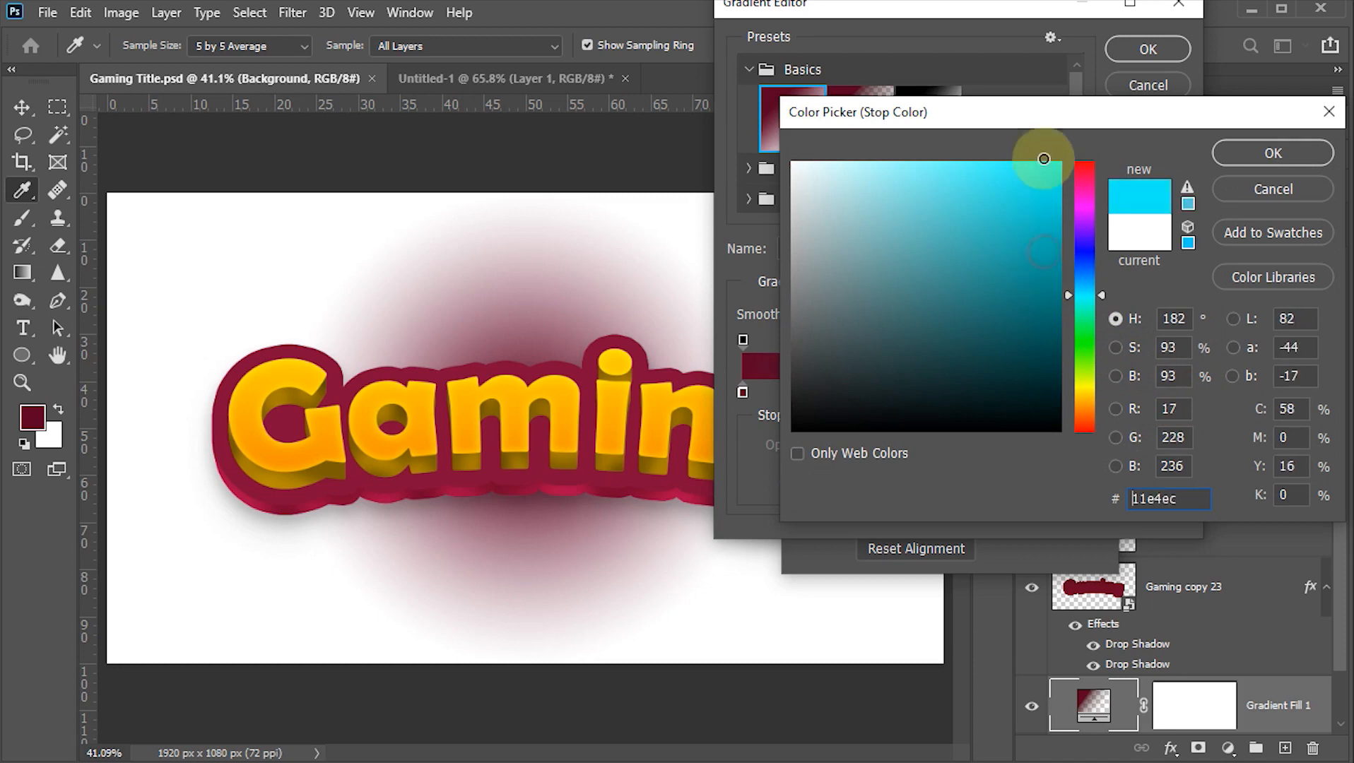
left_click(1044, 158)
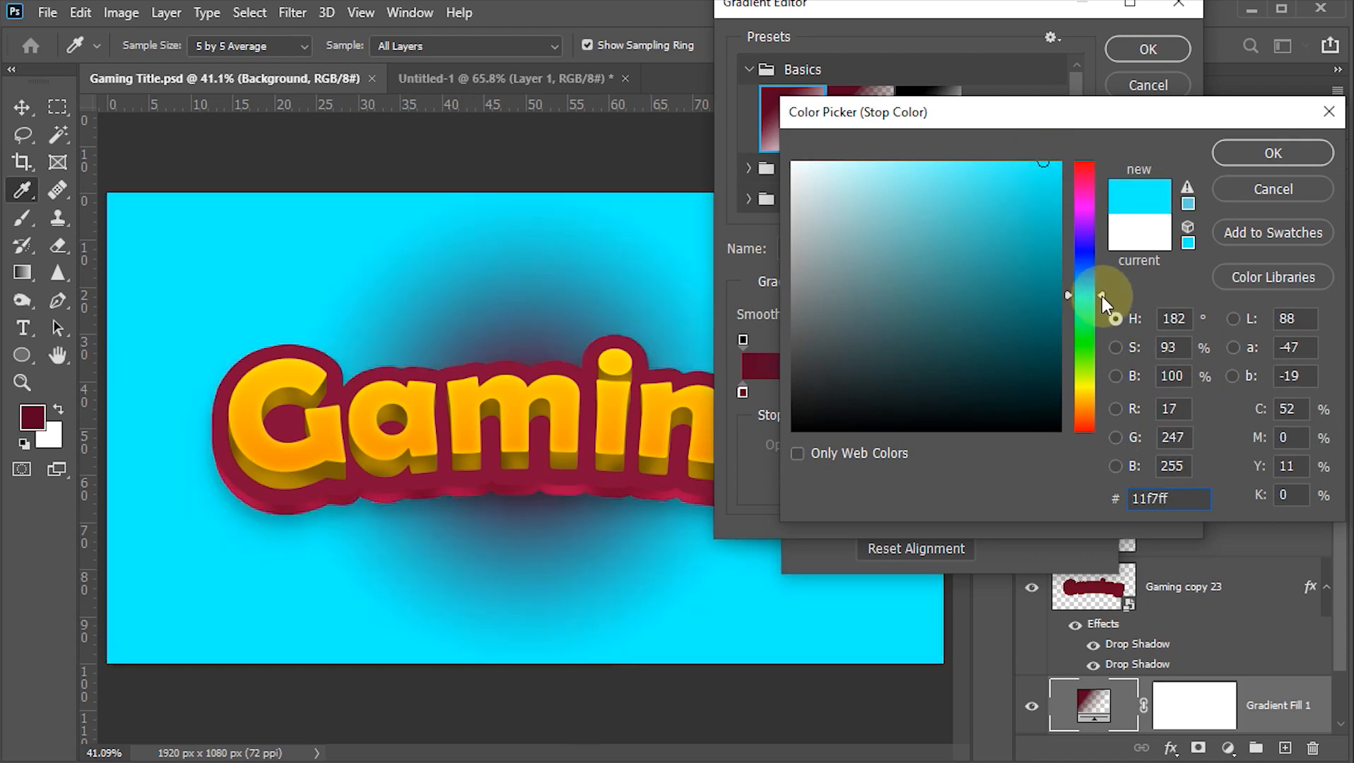
left_click_drag(1103, 296, 1101, 289)
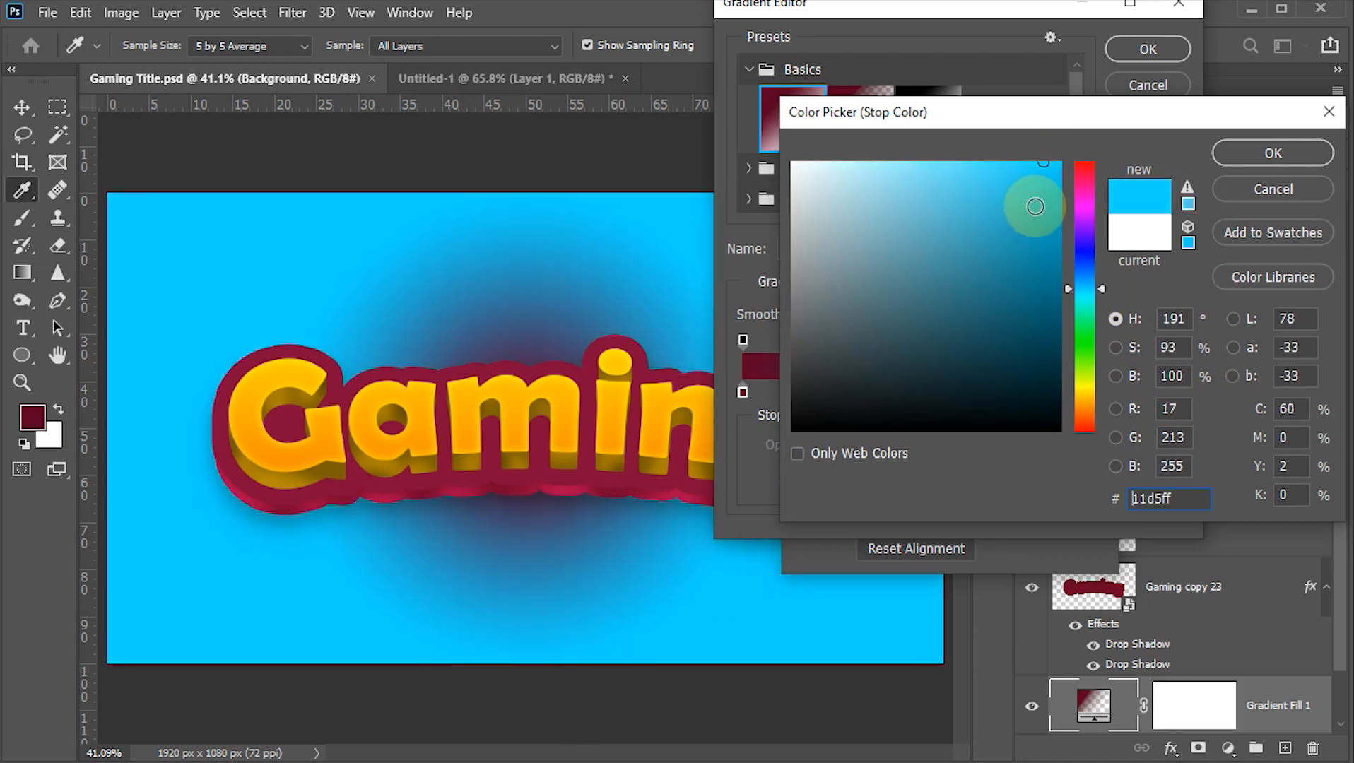
left_click(1244, 159)
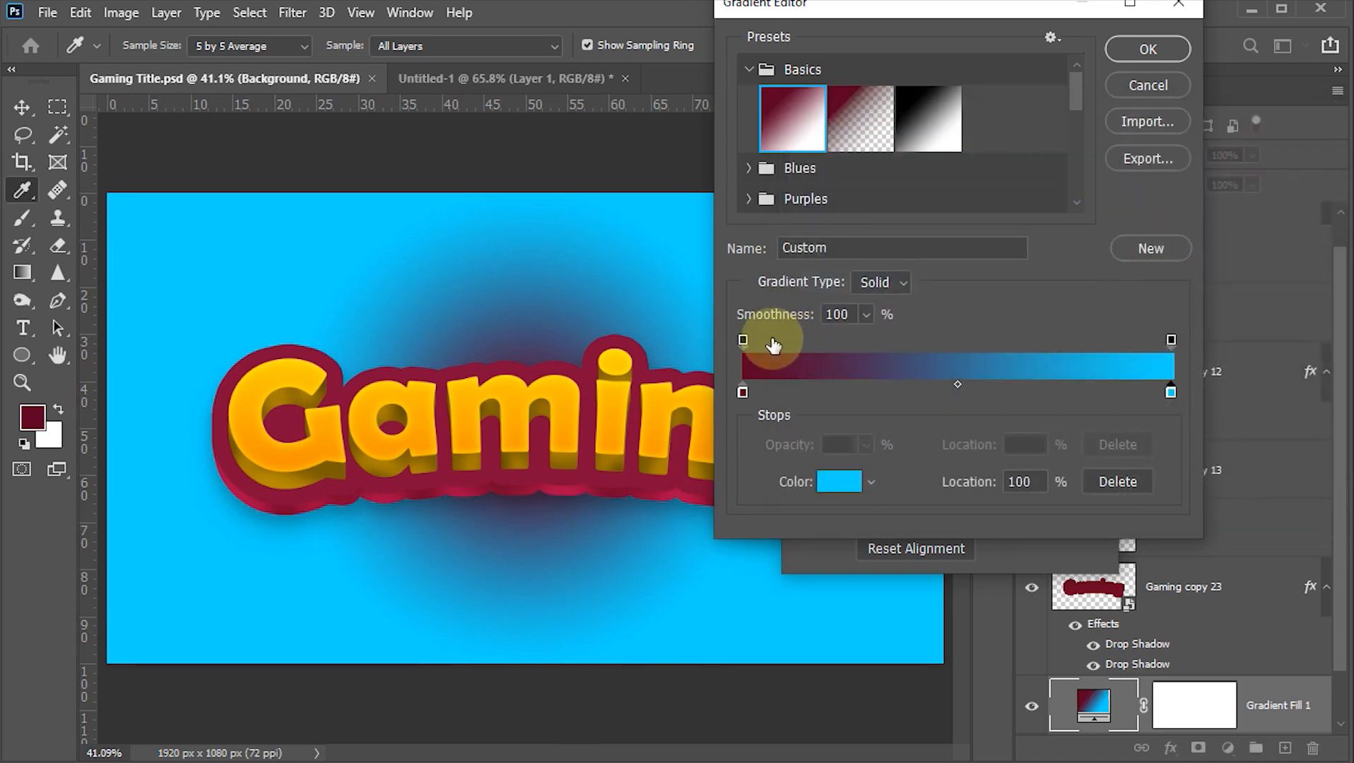
Step: Recolour the gradient's starting stop white, ffffff, and accept the edited gradient
double_click(741, 388)
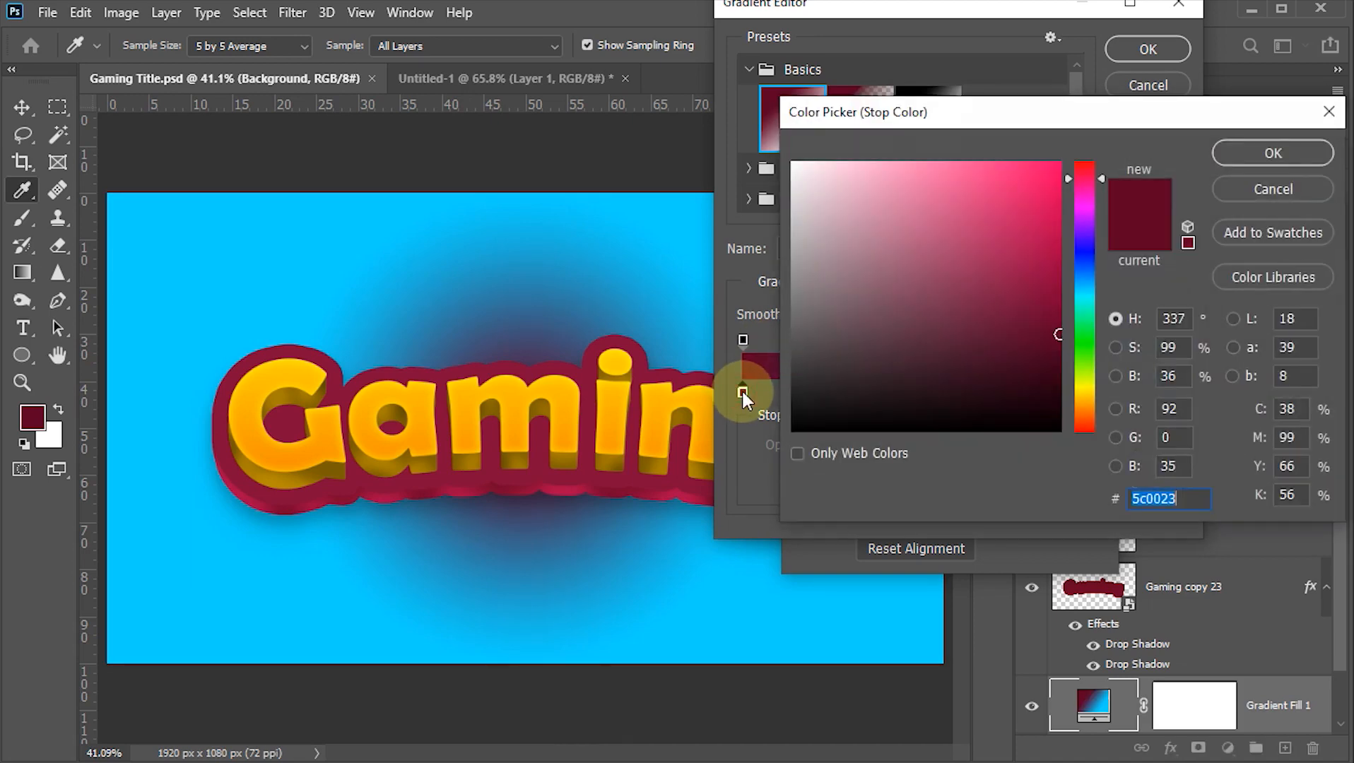
left_click_drag(846, 254, 727, 103)
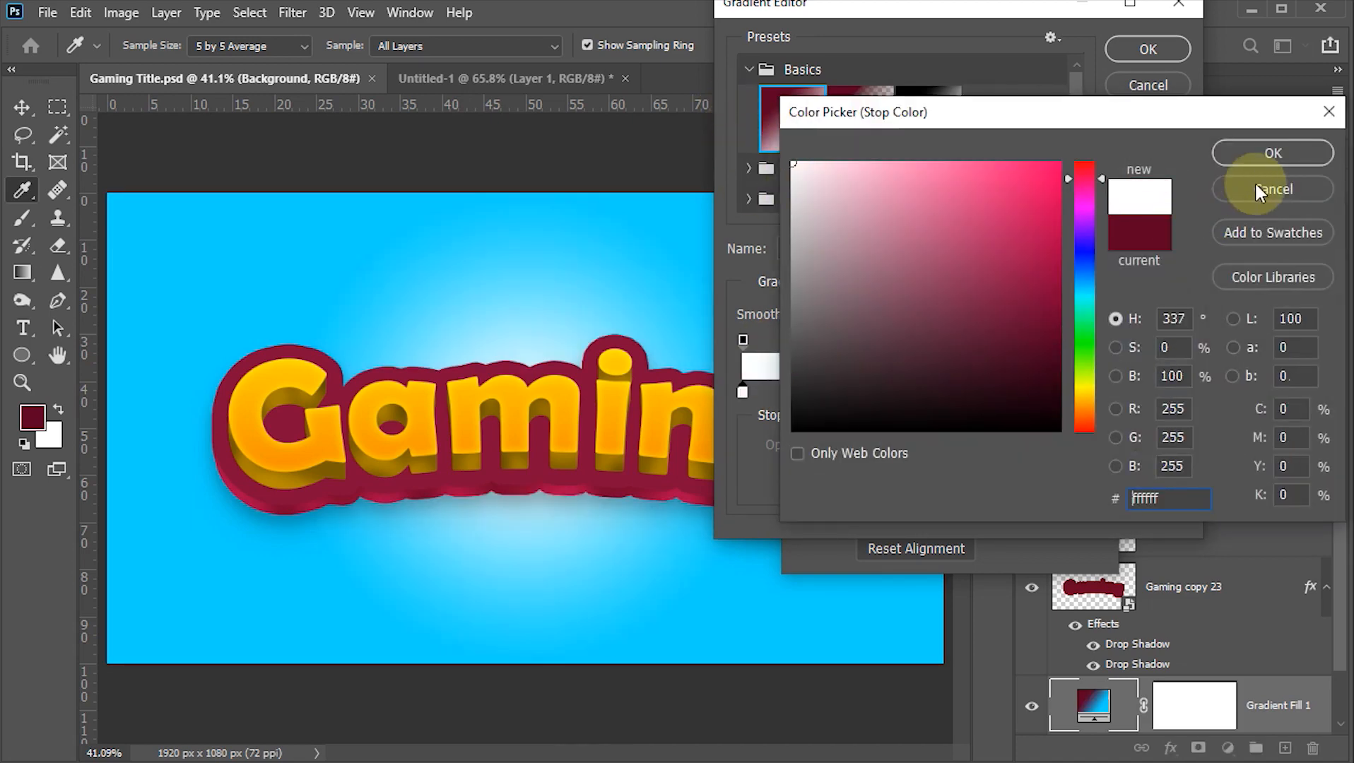
left_click(1263, 148)
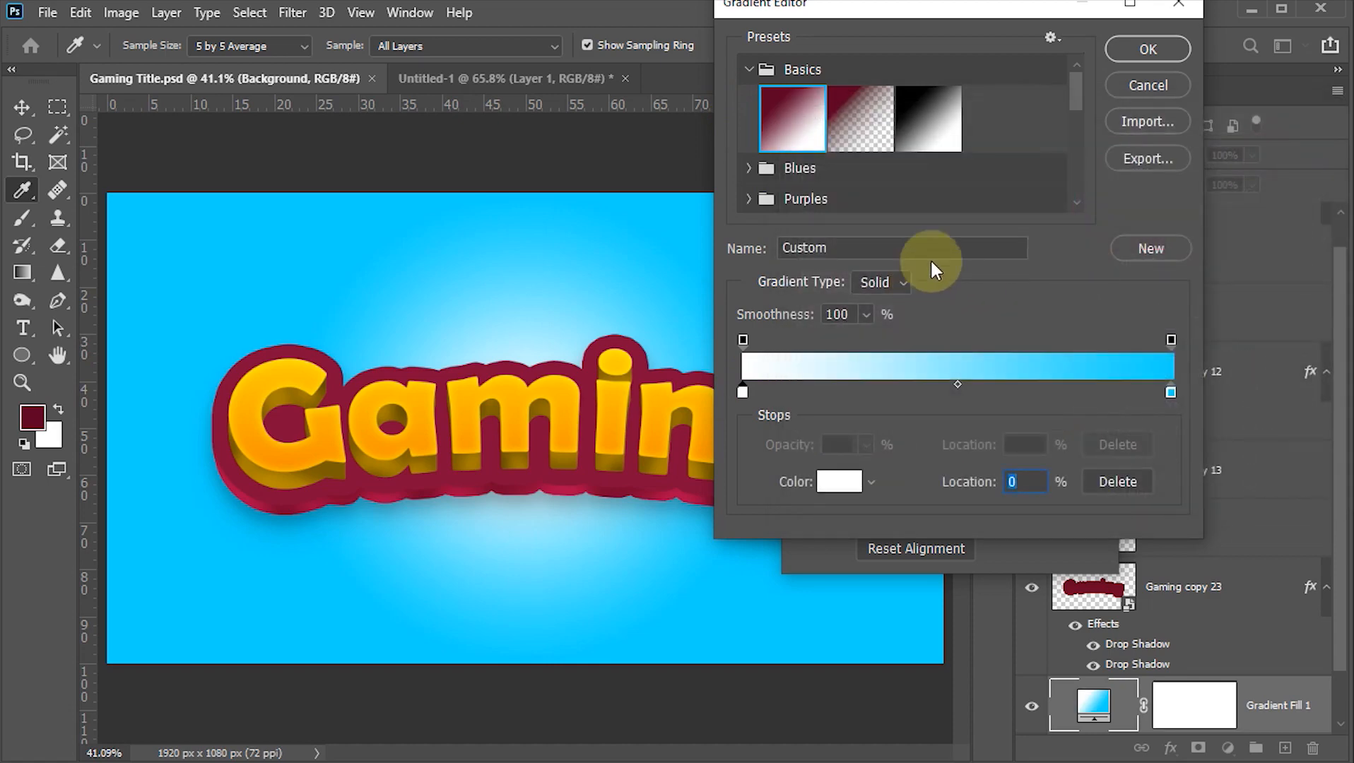
left_click(1132, 51)
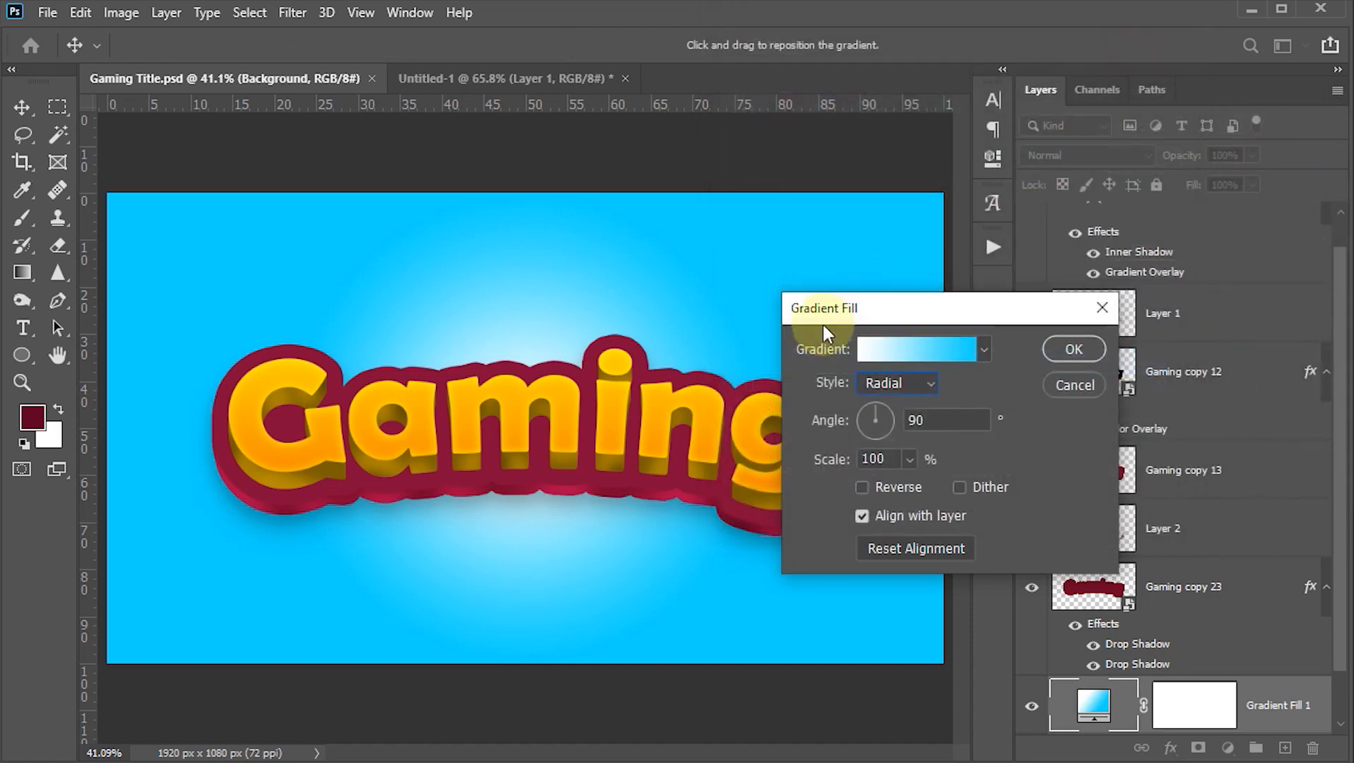
Step: Set the radial gradient fill's scale to 500% and apply the fill layer
left_click(909, 460)
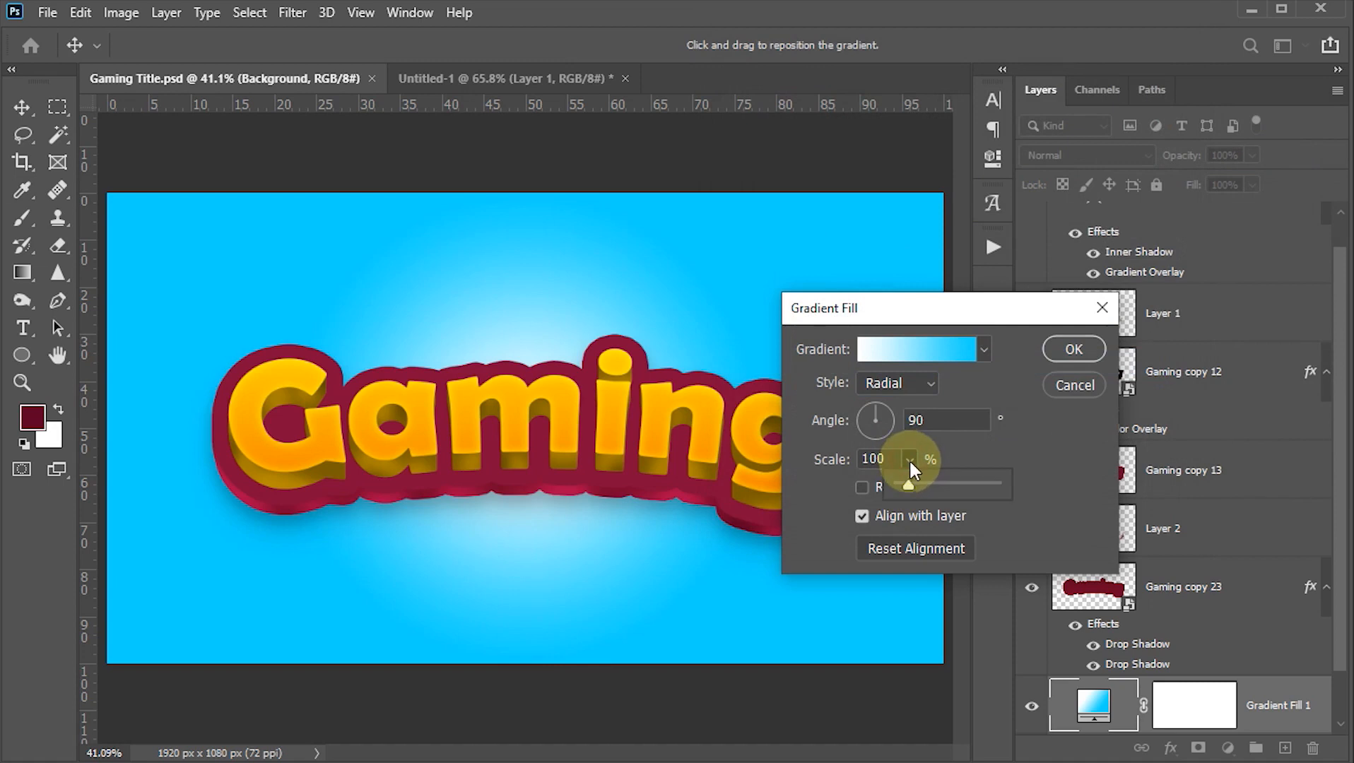
left_click_drag(902, 483, 947, 483)
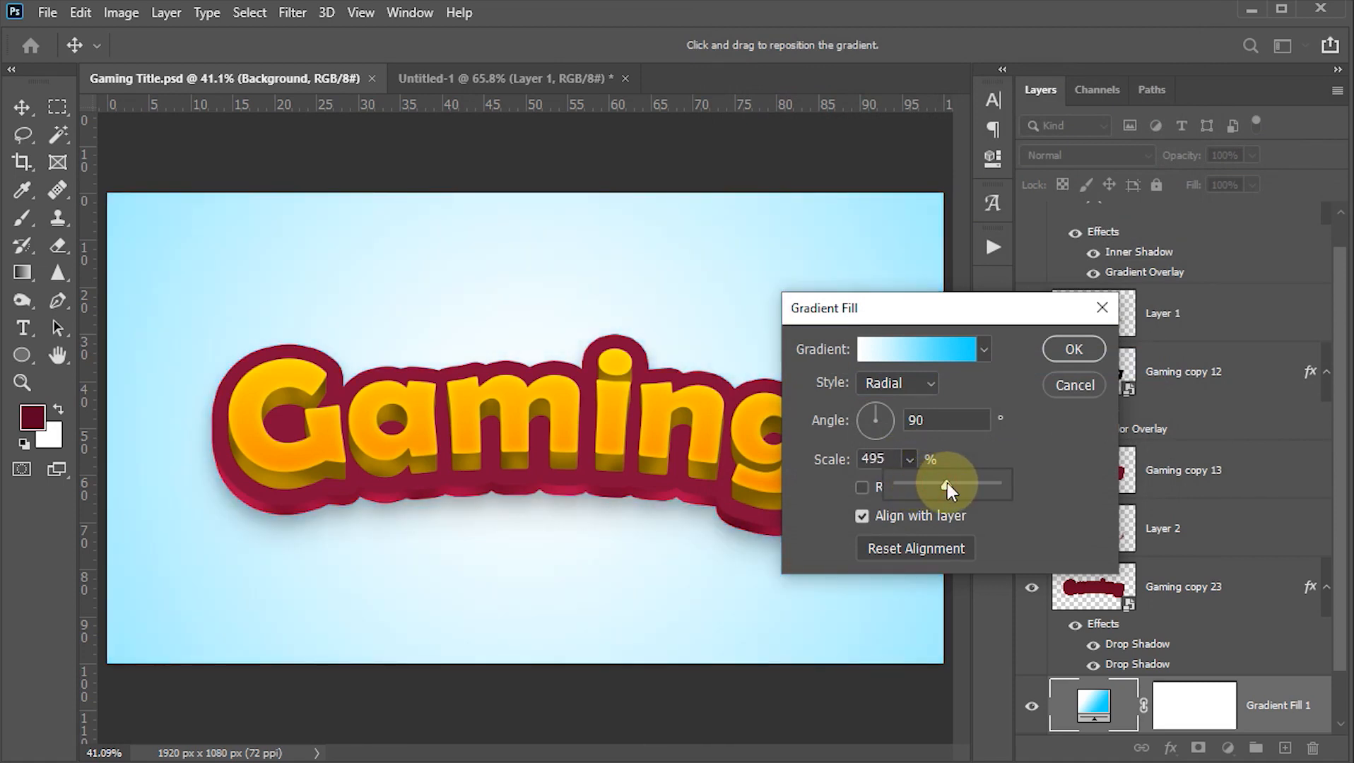
left_click(832, 463)
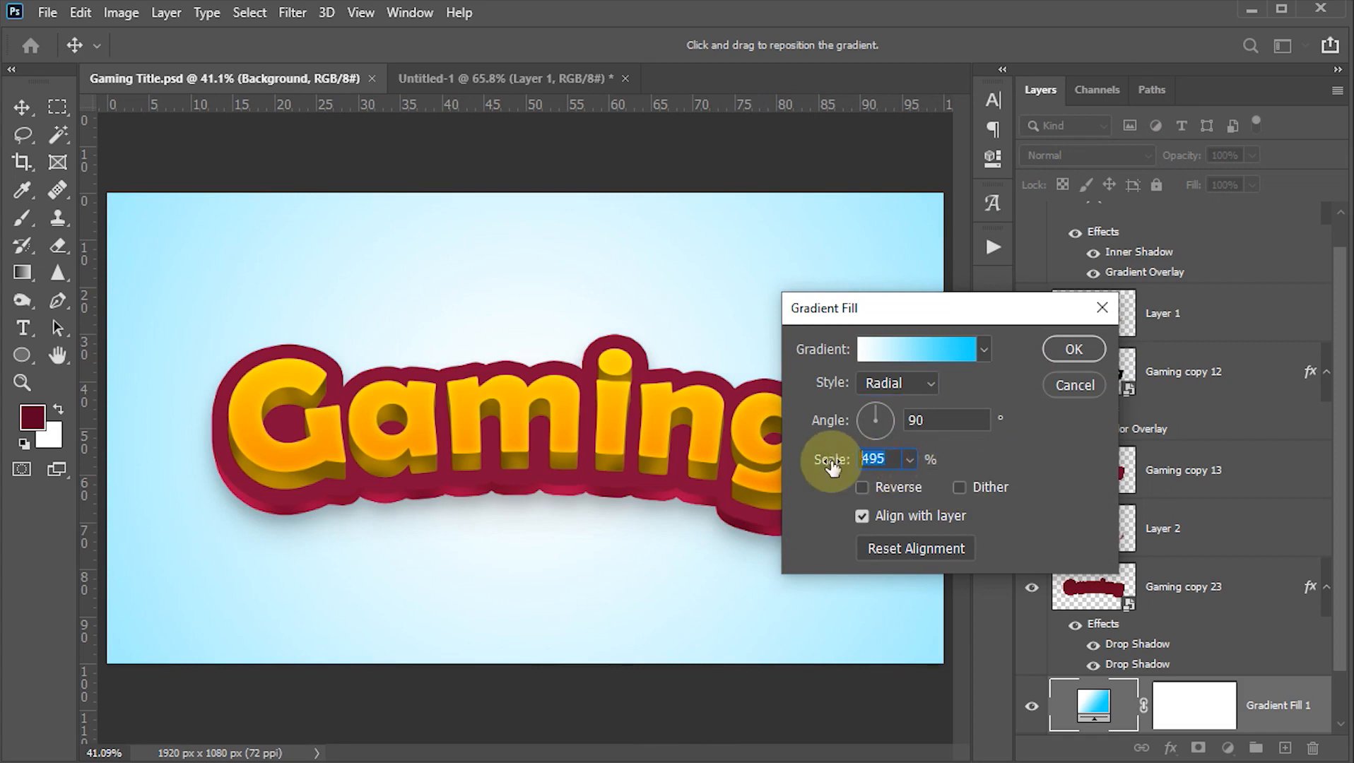
type("500")
left_click(1073, 348)
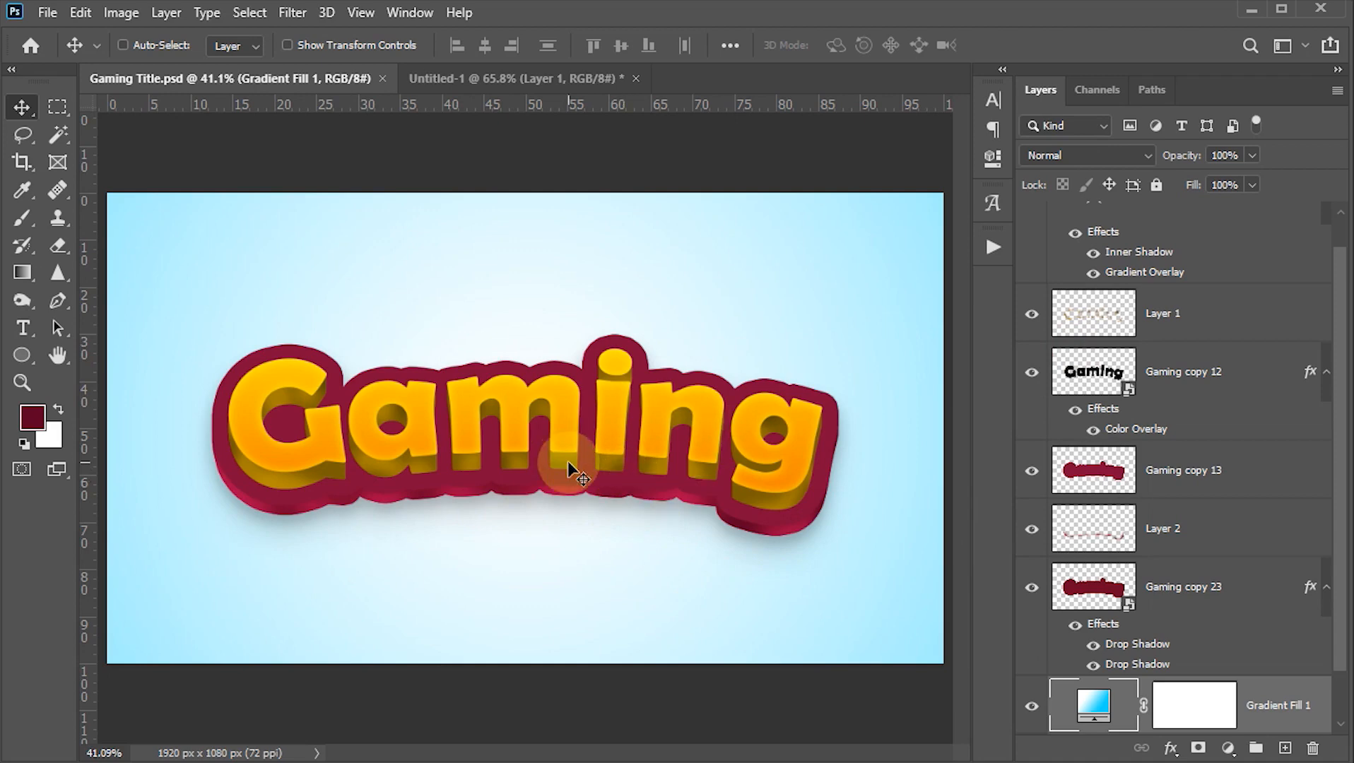
Step: Copy the whole forest illustration from the Untitled-1 document and paste it into Gaming Title.psd directly above the gradient fill layer
left_click(453, 79)
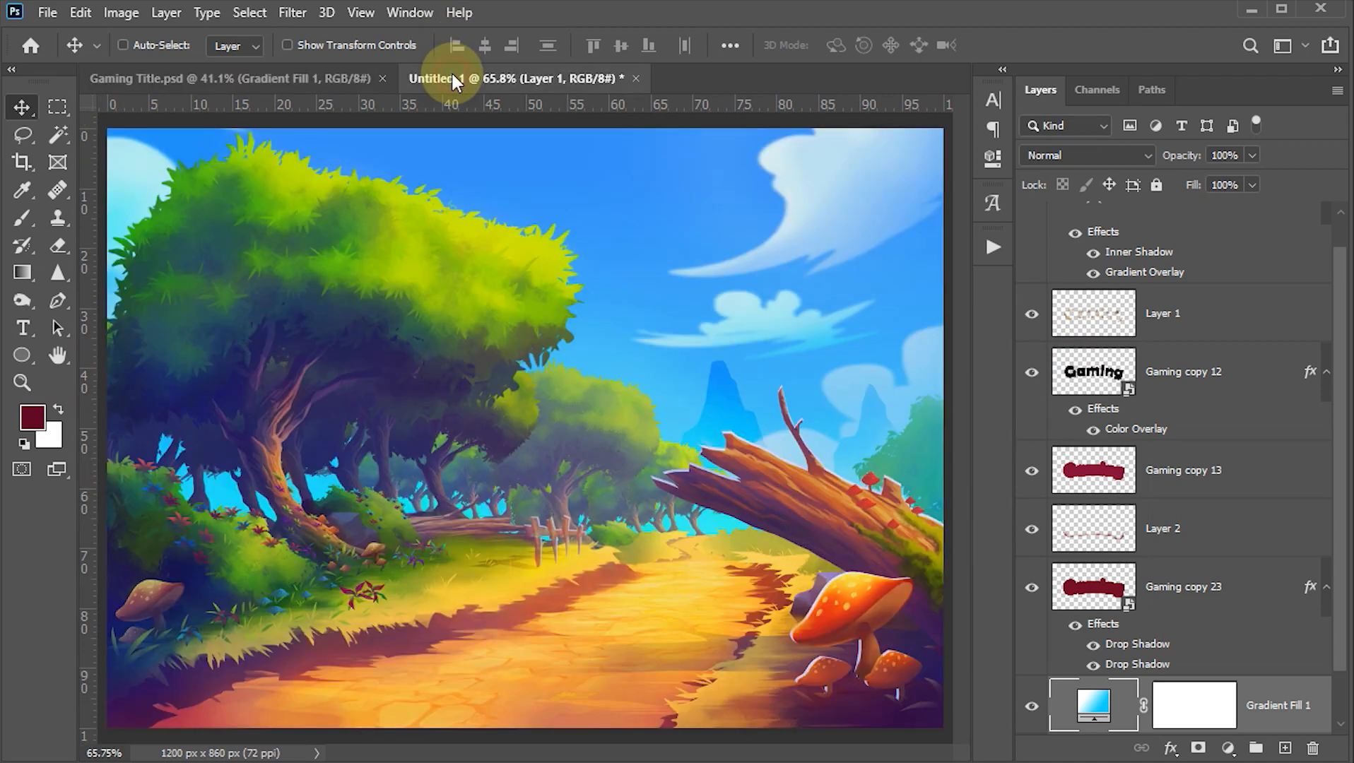
key("ctrl+a")
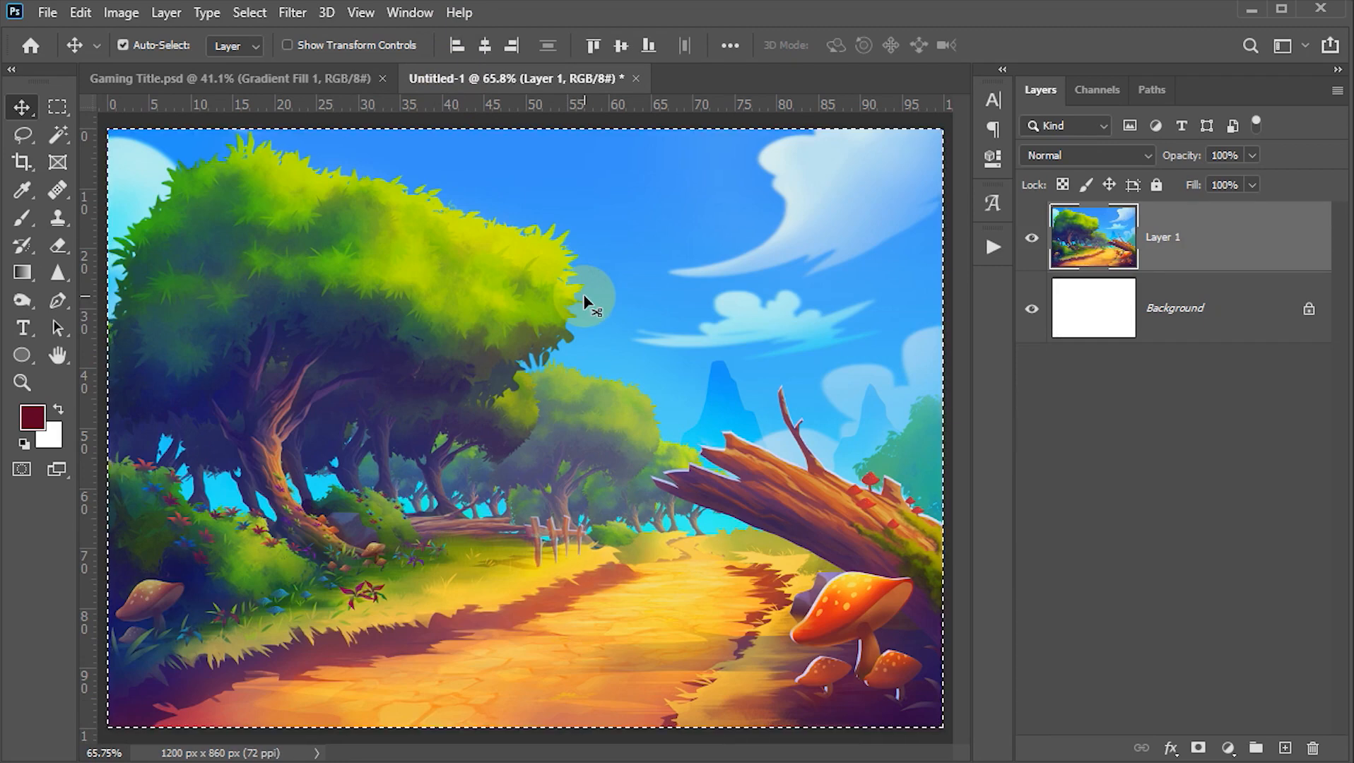
left_click(297, 80)
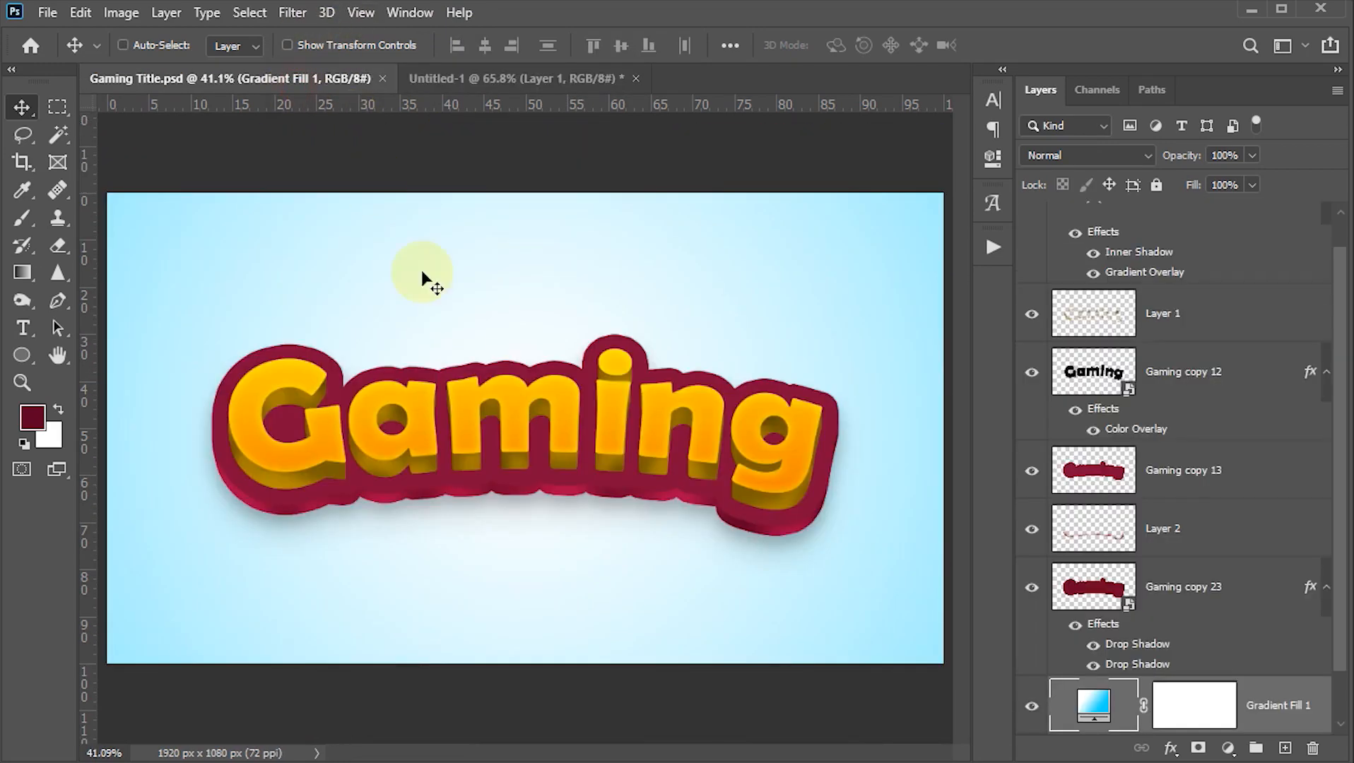
key("ctrl+v")
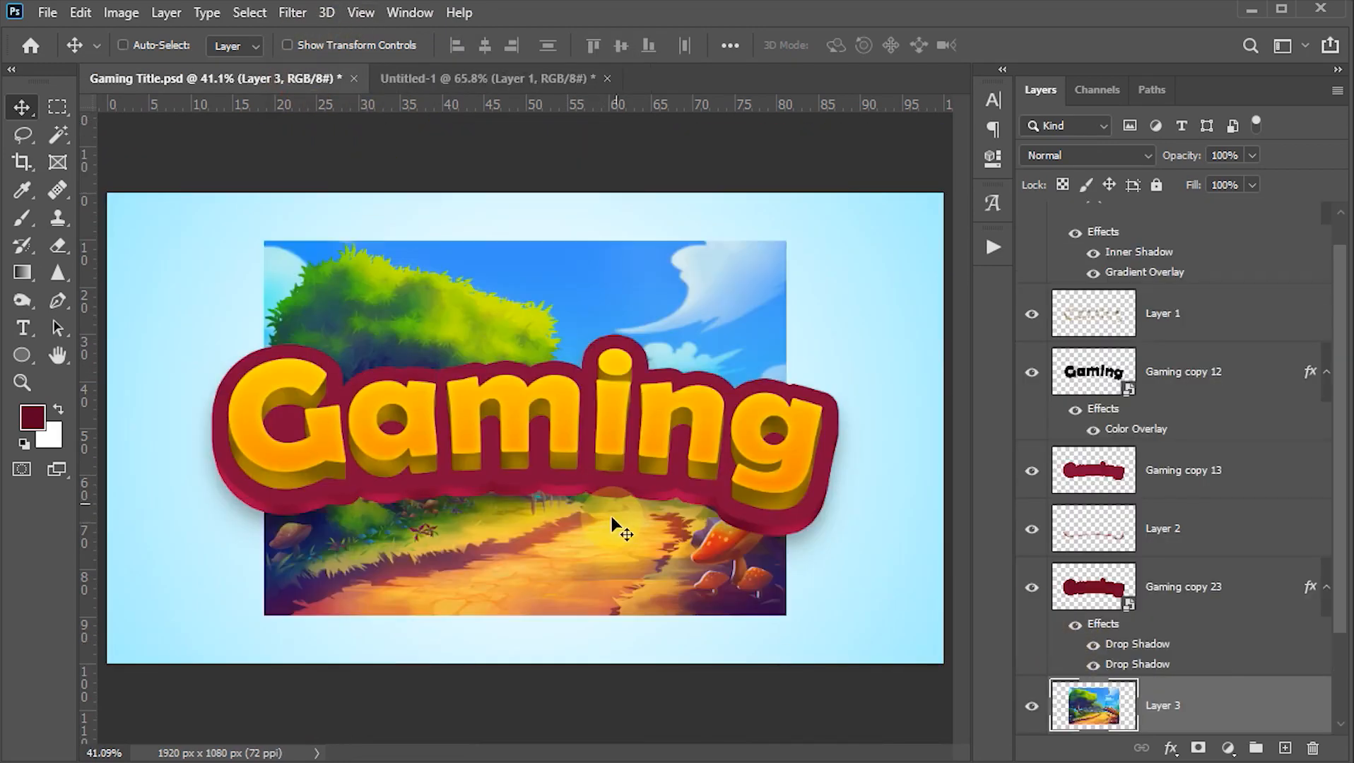
Step: Scale the pasted forest illustration to about 160% so it spans the canvas width, shift it slightly downward and commit the transform
key("ctrl+t")
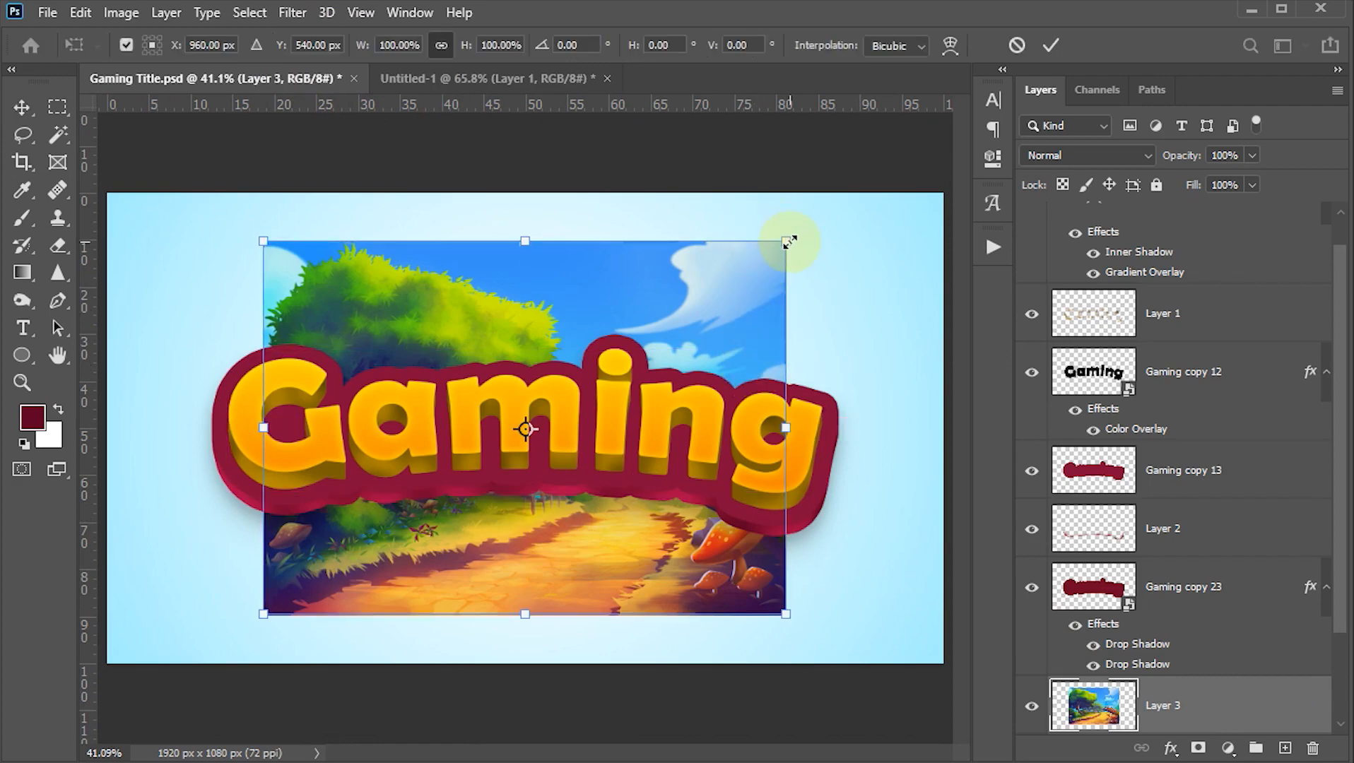
left_click_drag(789, 242, 956, 142)
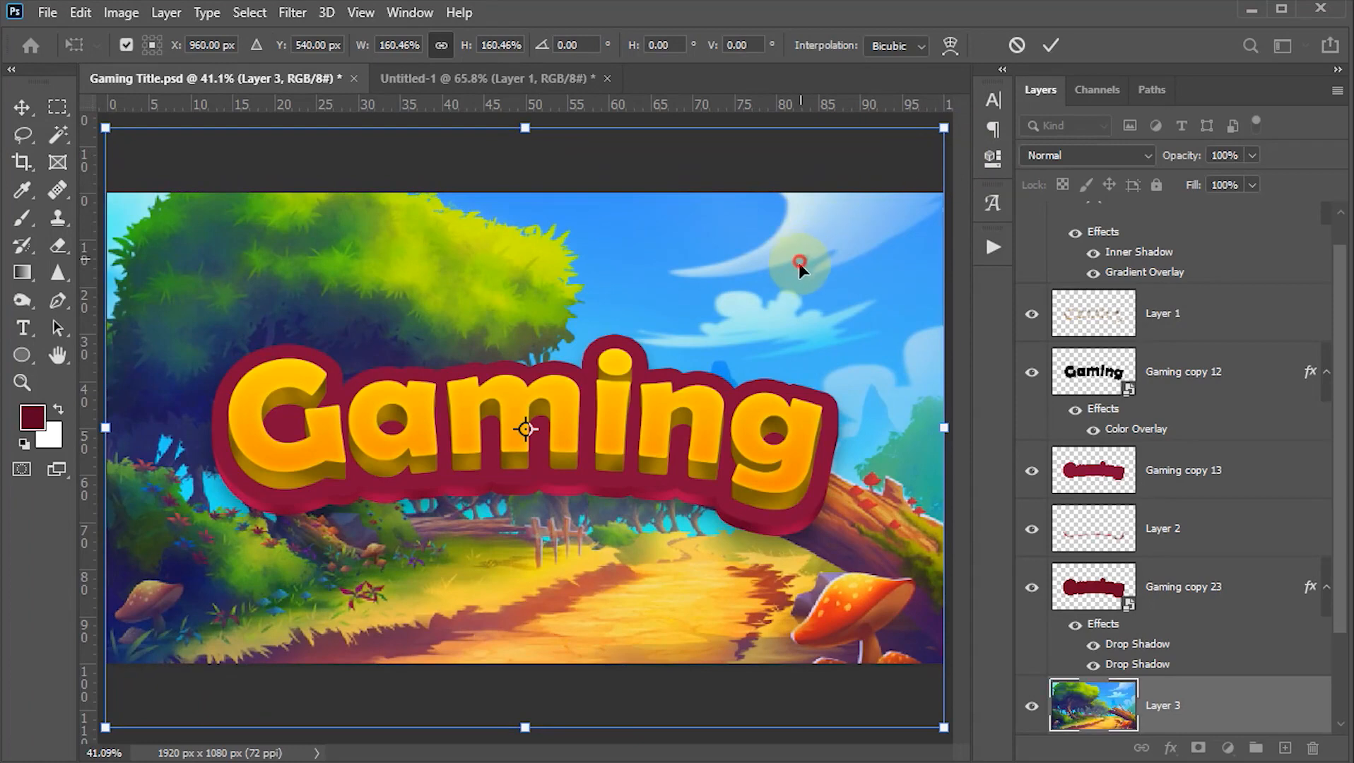
left_click_drag(800, 264, 801, 308)
left_click(1043, 44)
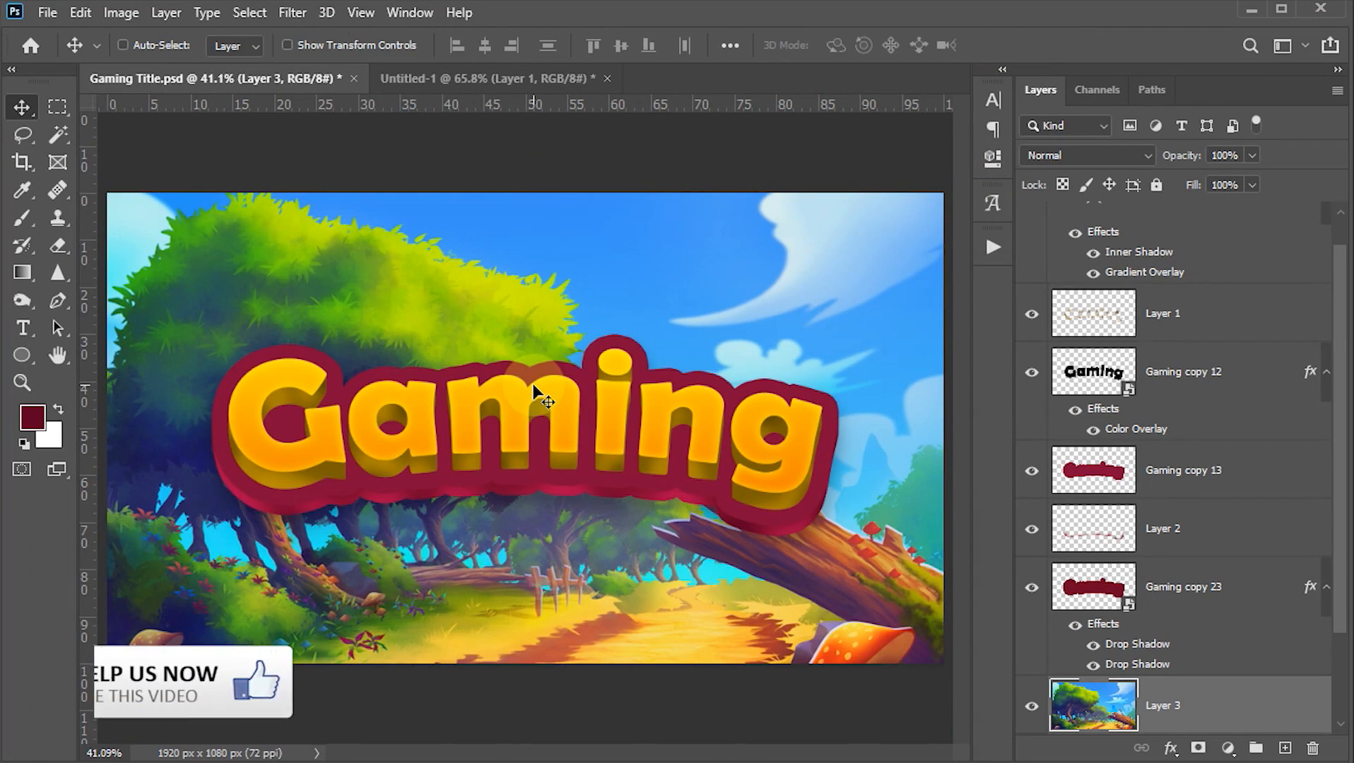
Step: Lower the forest illustration layer's opacity to 30% and apply a Gaussian Blur with a 4.5 pixel radius
key("3")
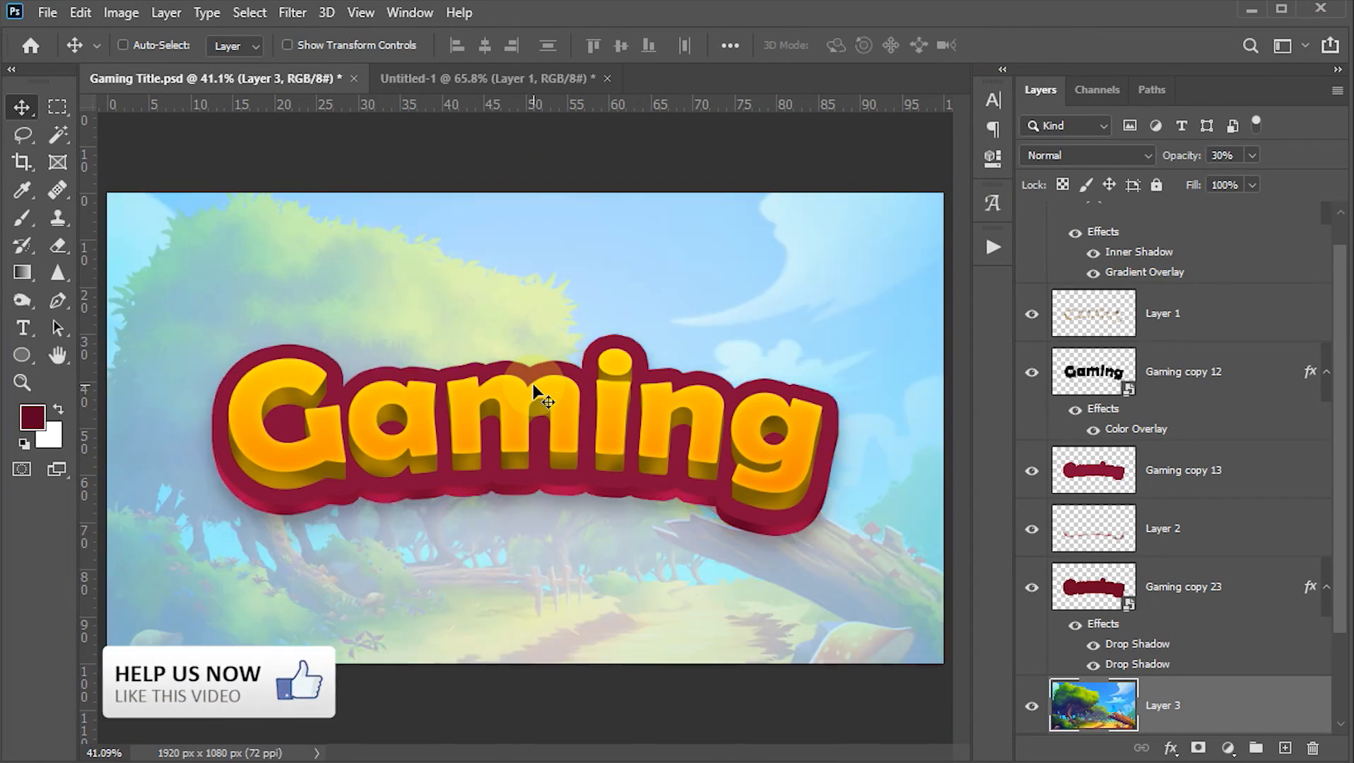
left_click(283, 11)
mouse_move(512, 251)
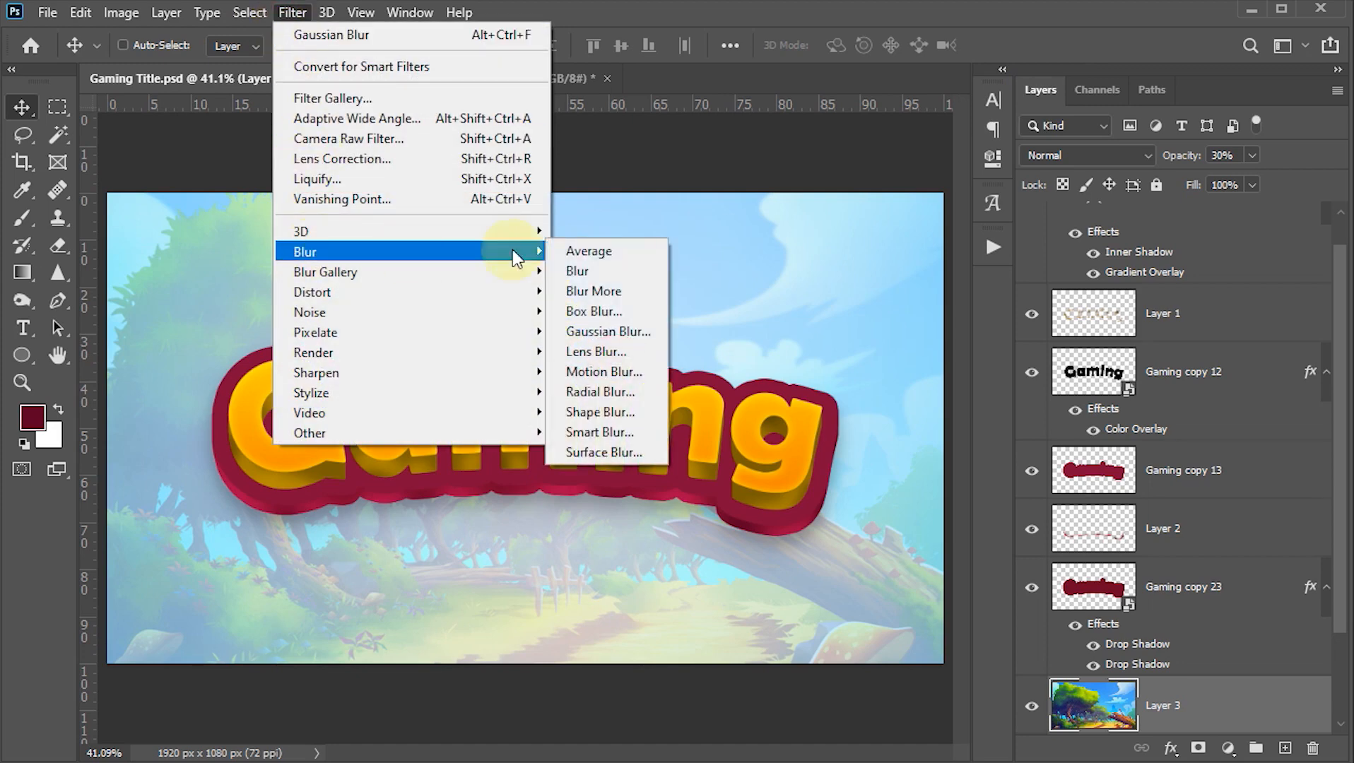
left_click(625, 331)
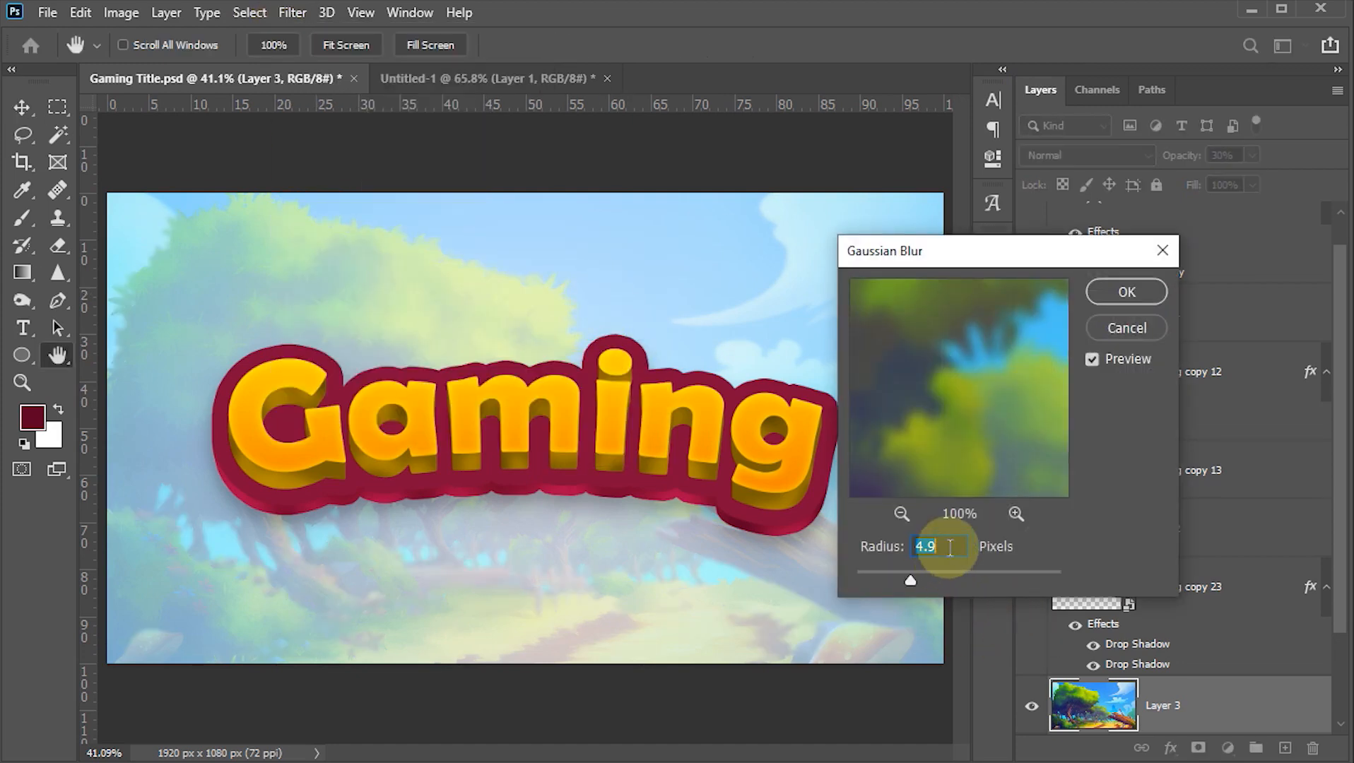
type("4.5")
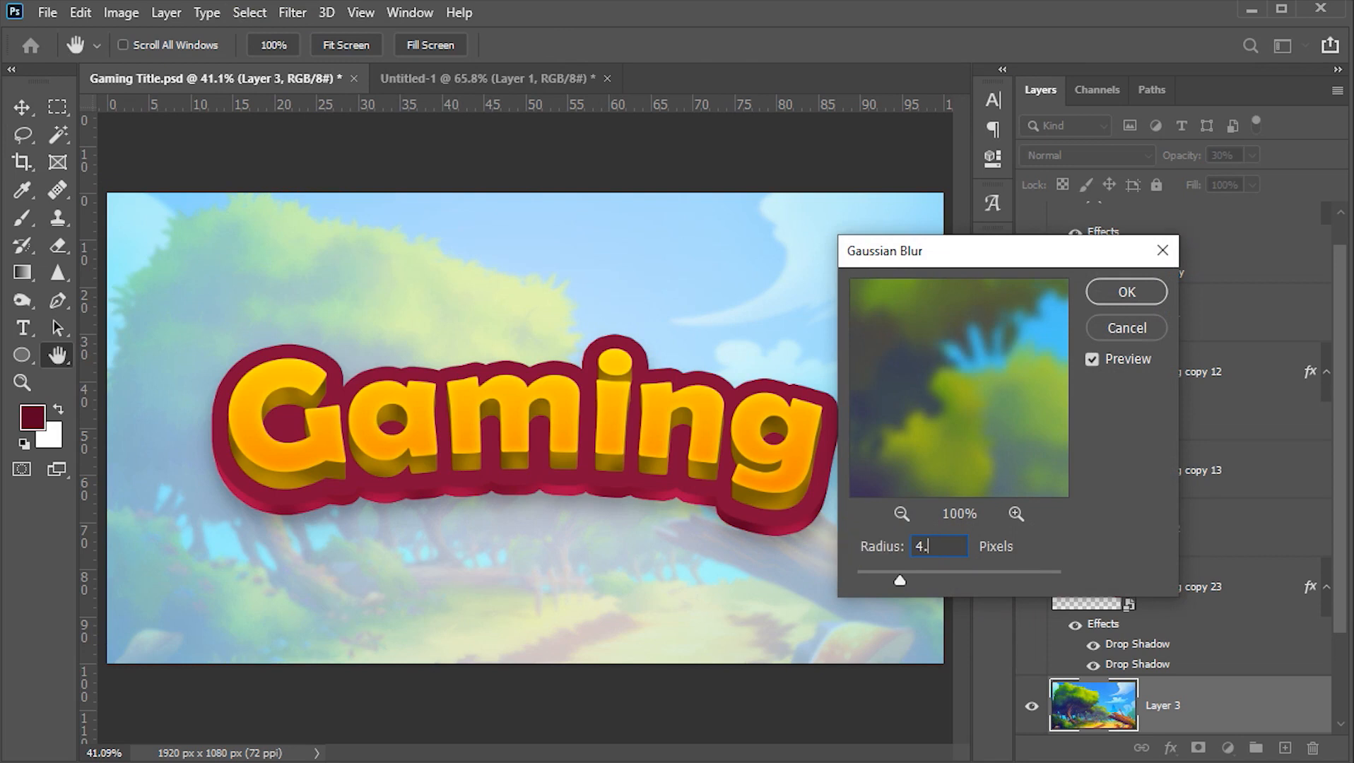
left_click(1107, 287)
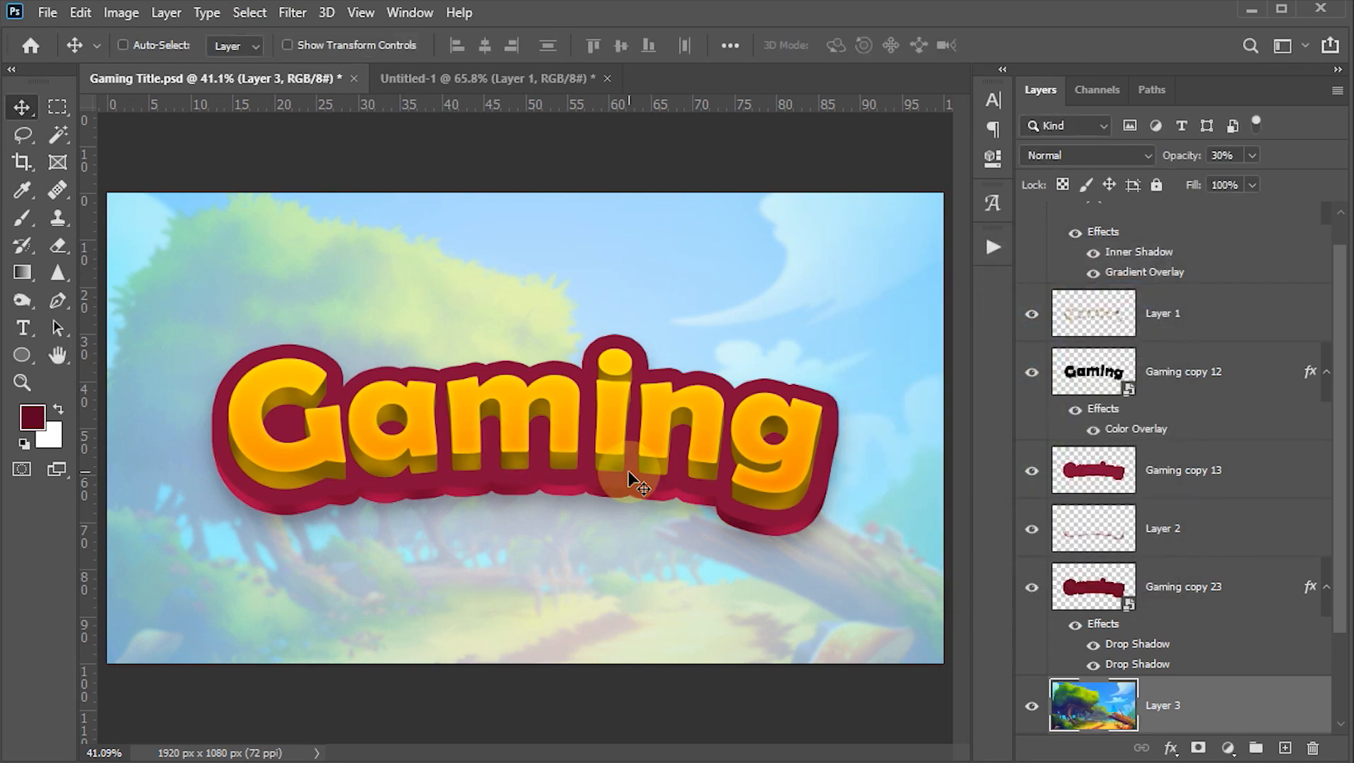
Step: Set the opacity of the upper drop shadow on the Gaming copy 23 layer to 40% and apply the layer style
double_click(1139, 645)
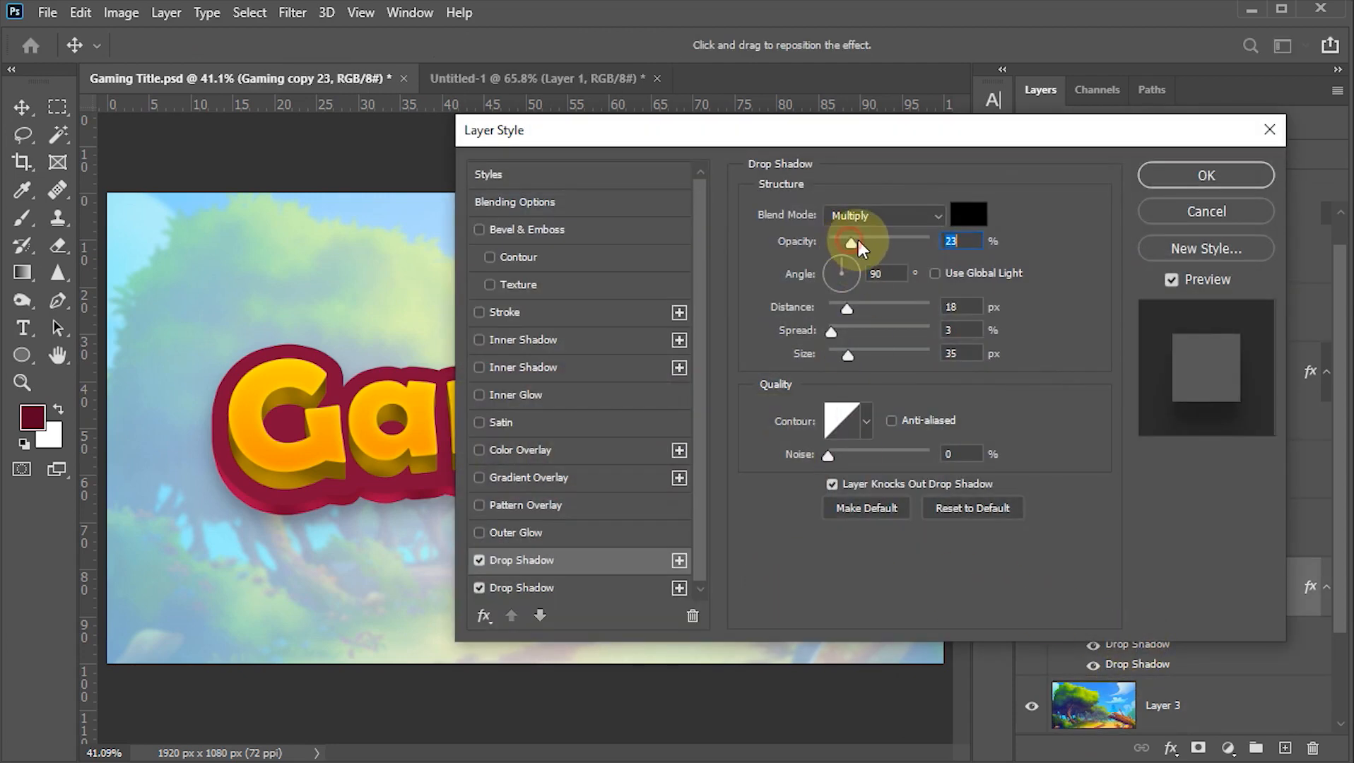
left_click_drag(858, 242, 871, 242)
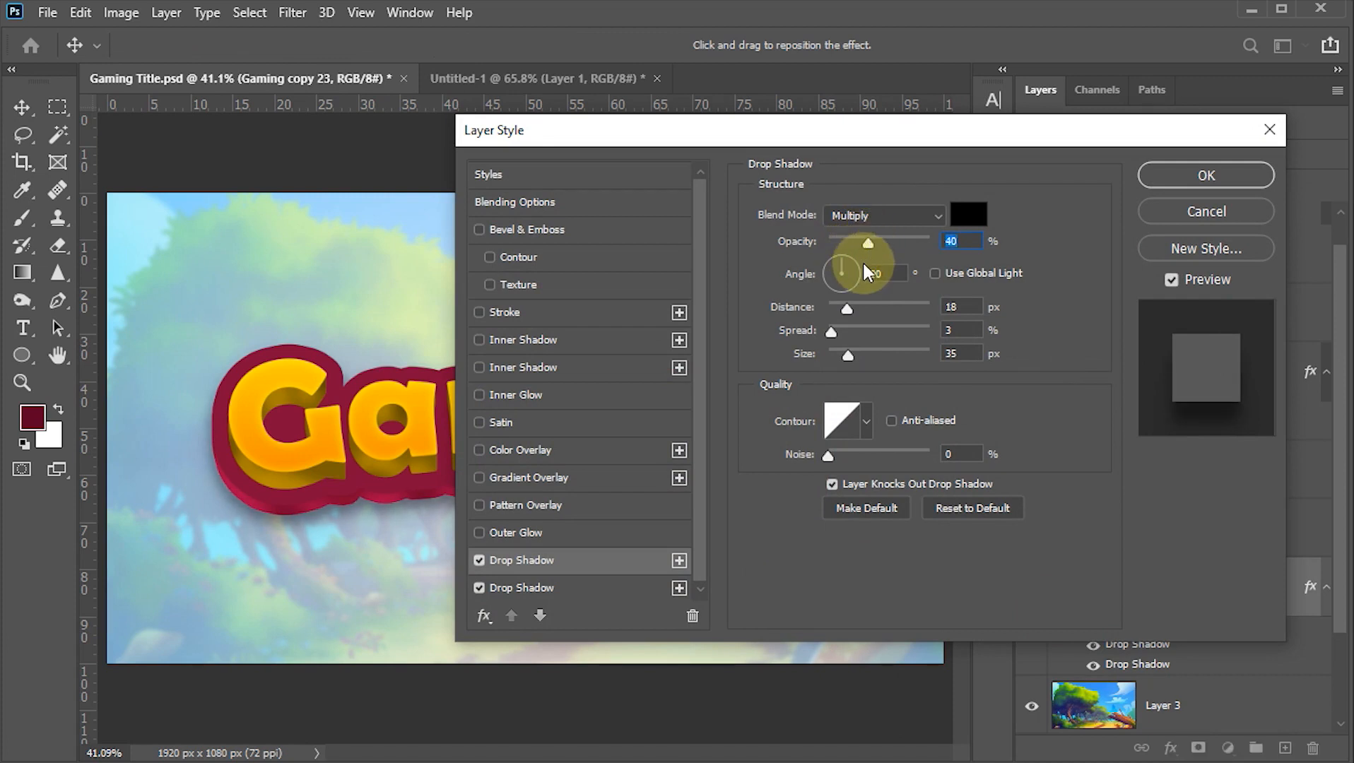
left_click(1193, 175)
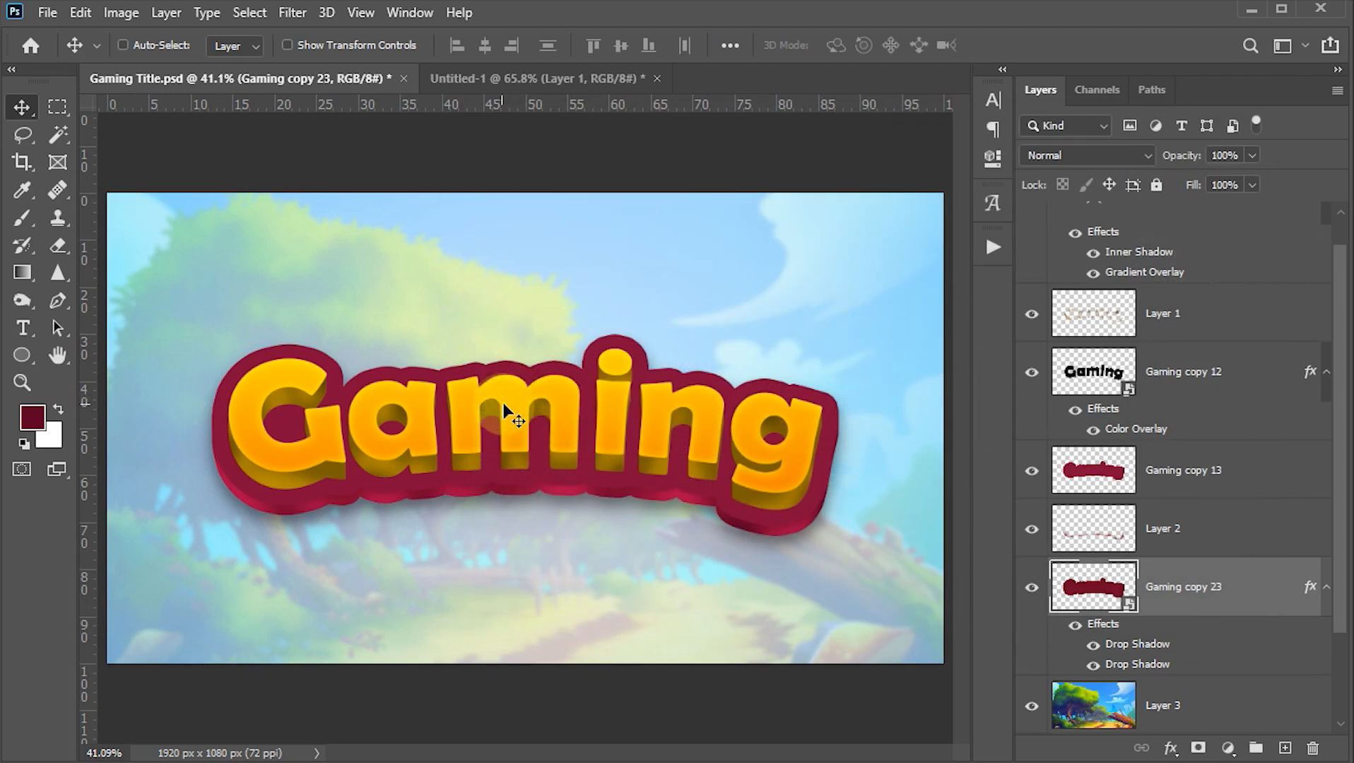
Step: Recolour the end stop of the Gaming text layer's gradient overlay to brighter yellow, fcff00, and apply the layer style
left_click_drag(1339, 514, 1340, 413)
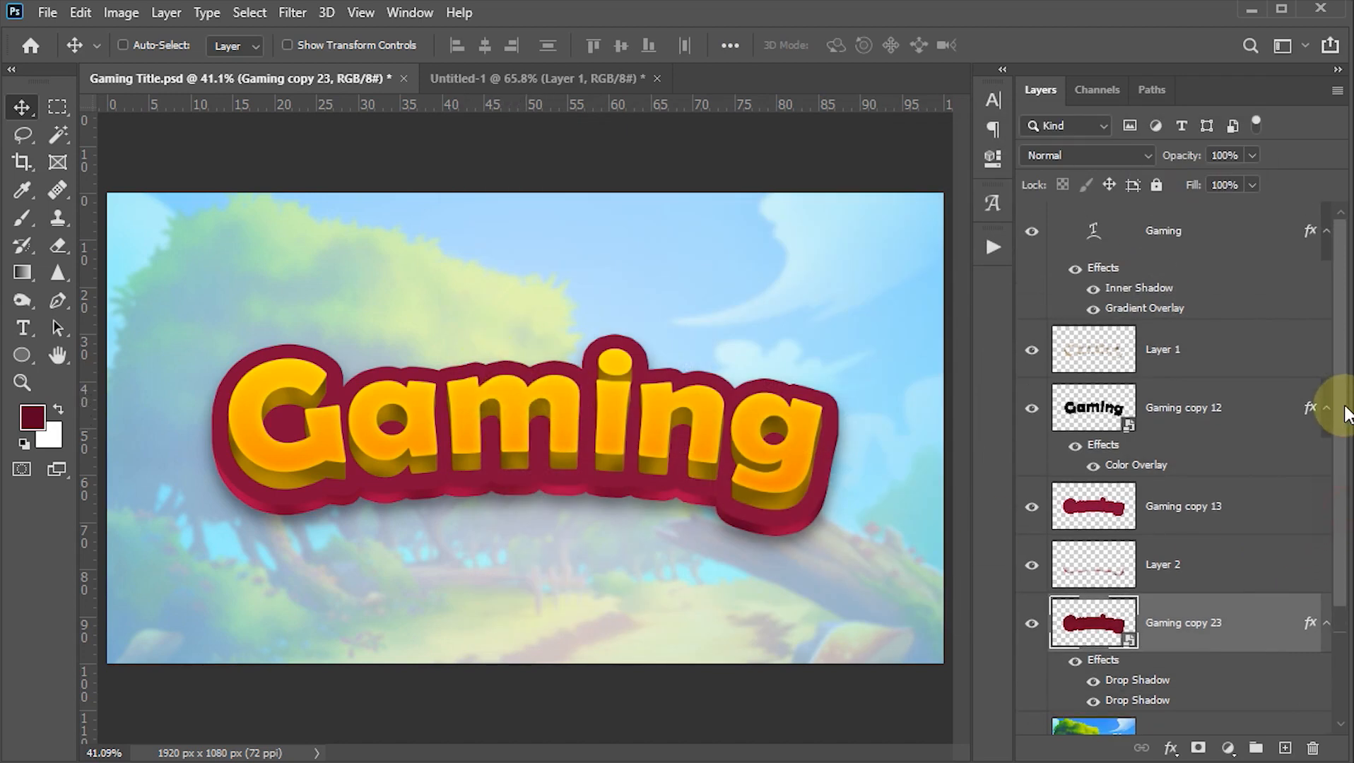
double_click(1138, 309)
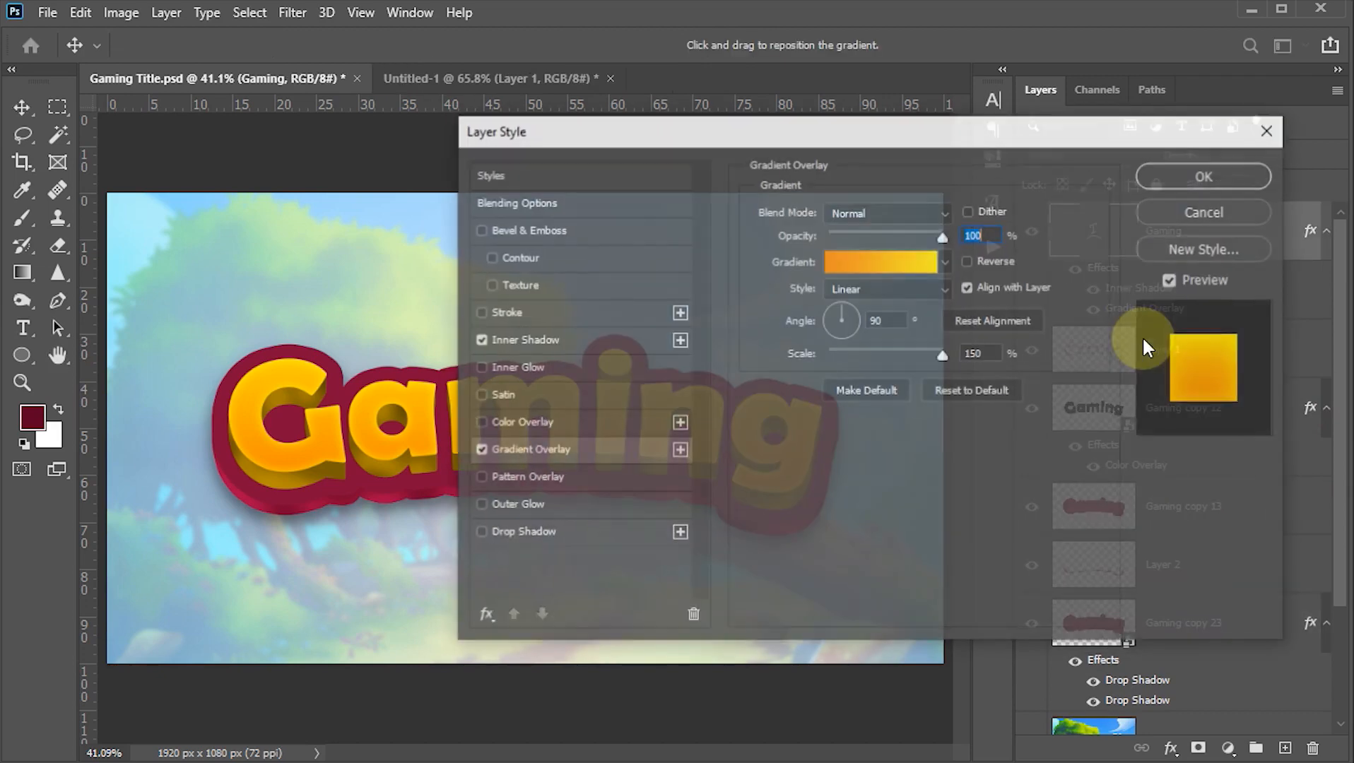
left_click_drag(769, 127, 813, 121)
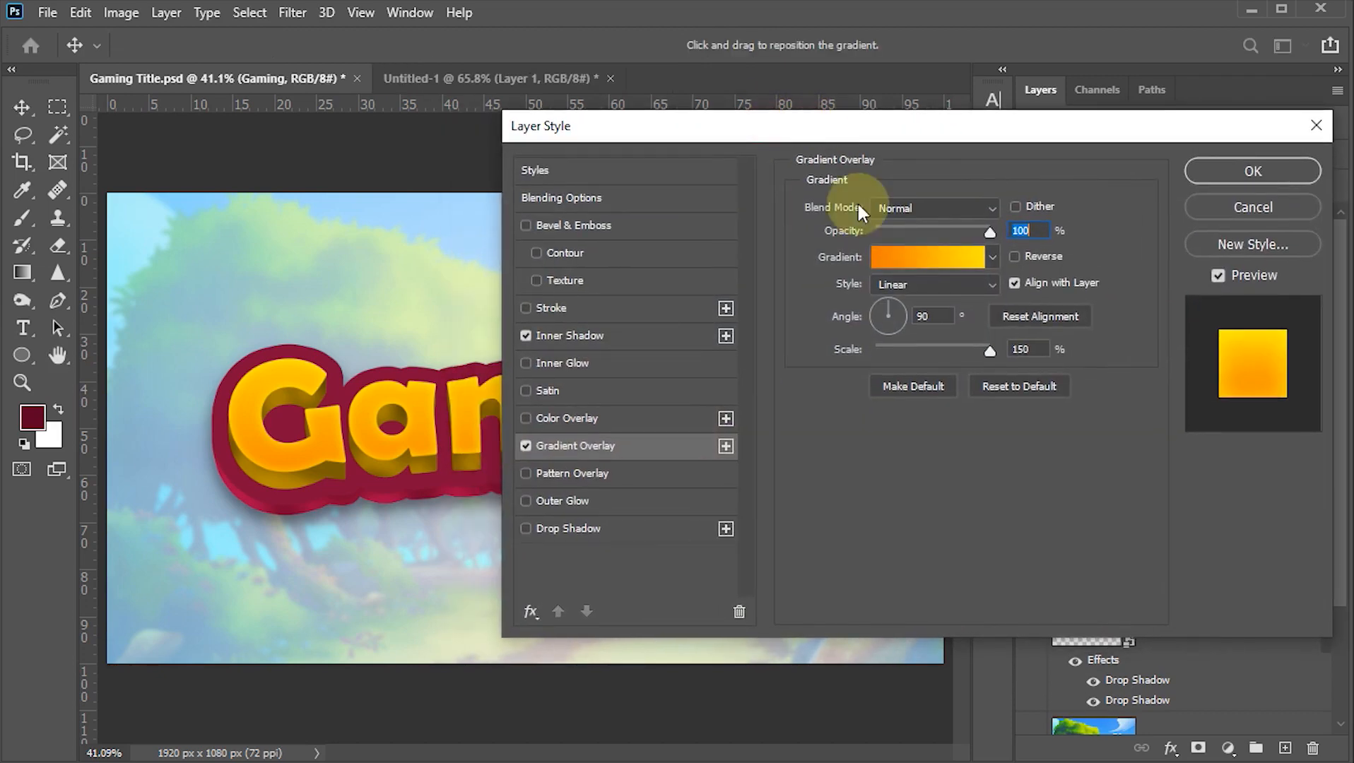
left_click(914, 258)
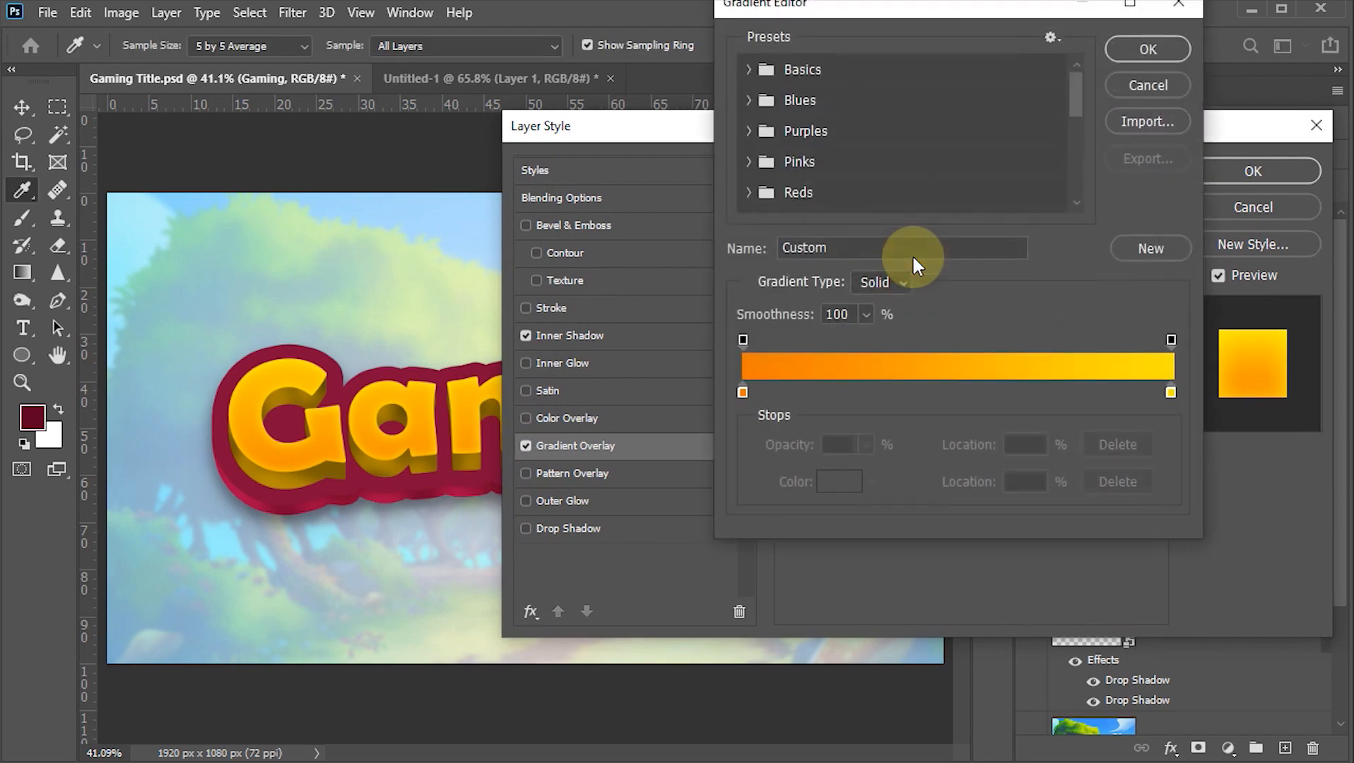
double_click(1170, 393)
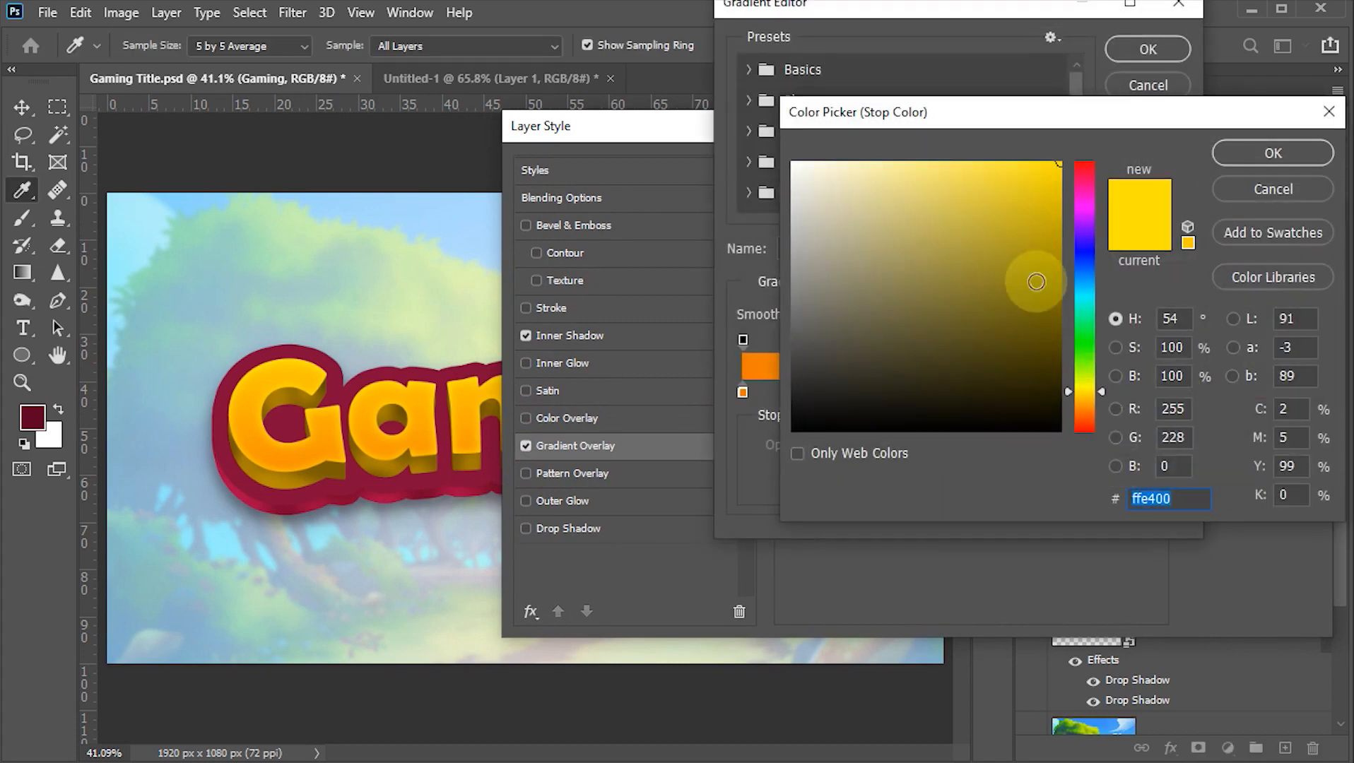
left_click(1100, 391)
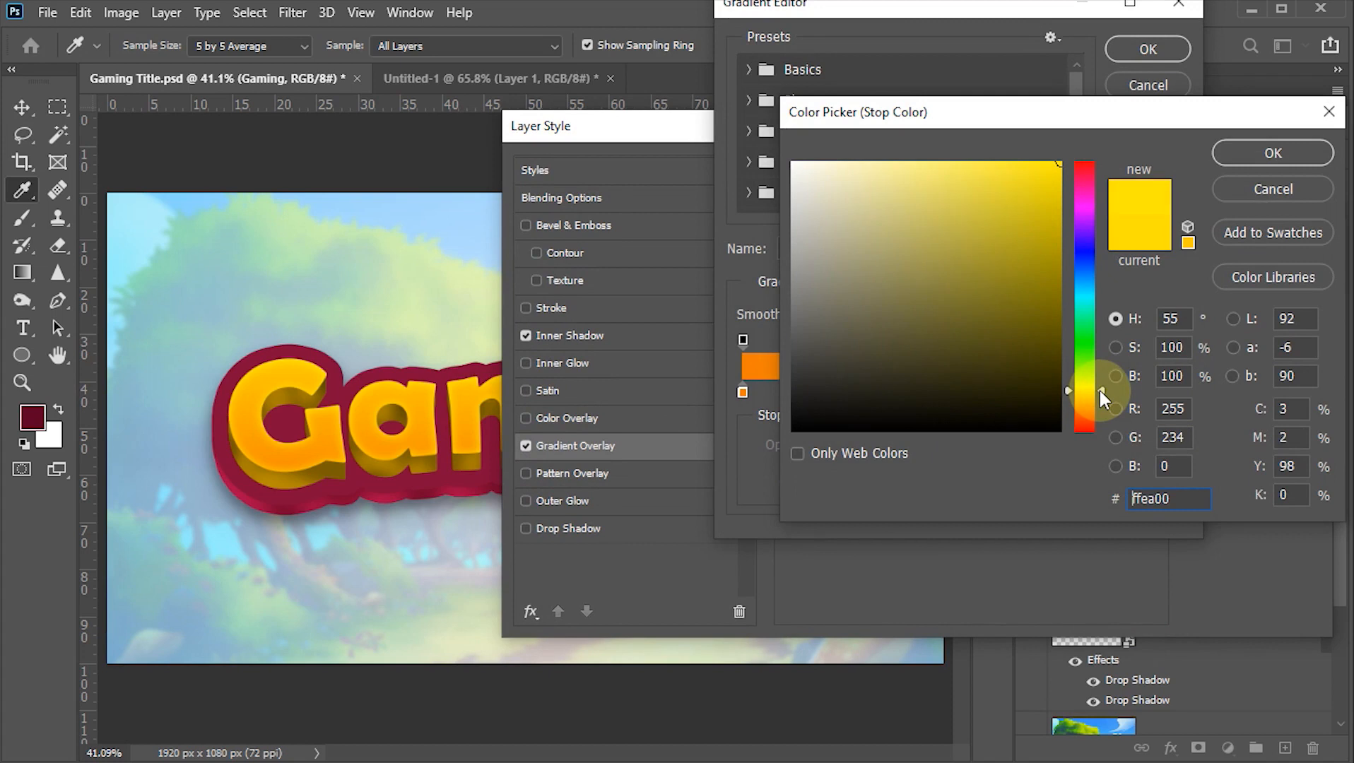
left_click_drag(1099, 390, 1099, 382)
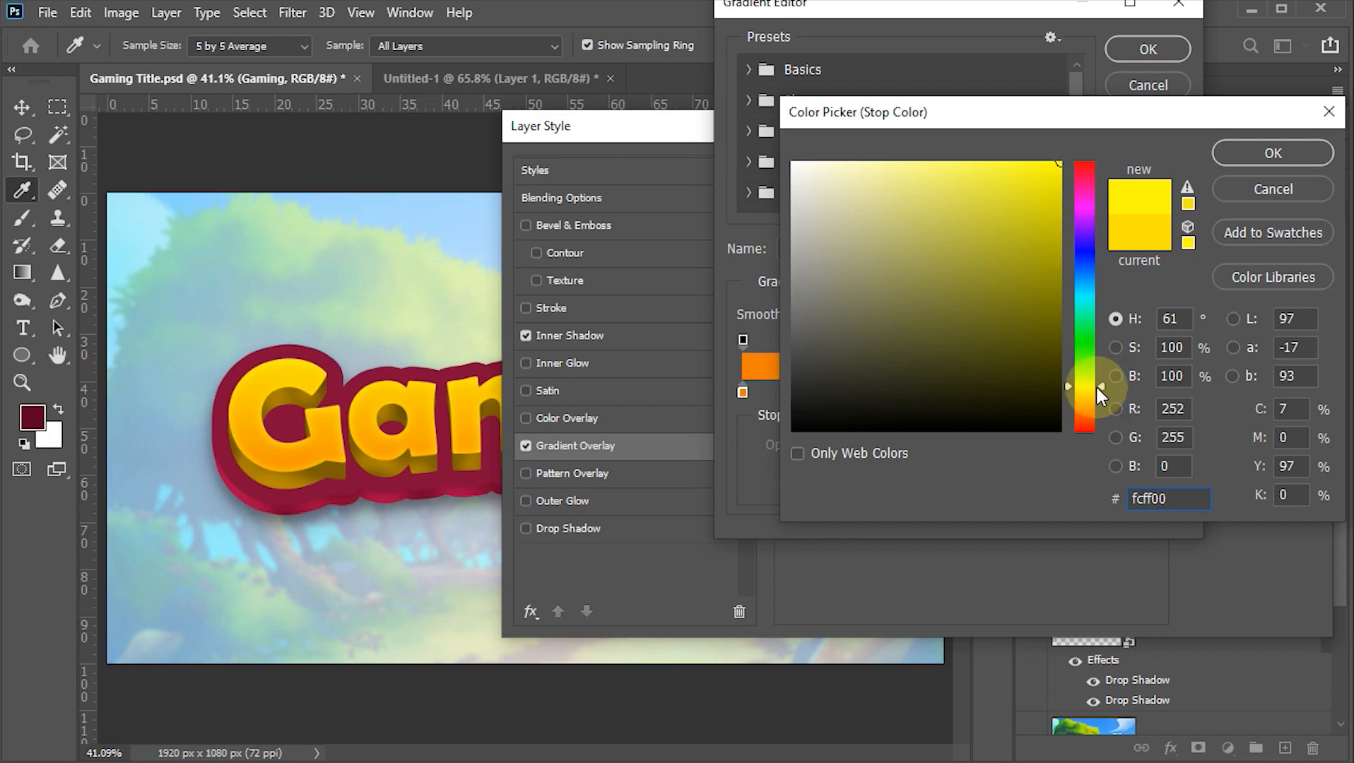
left_click(1249, 150)
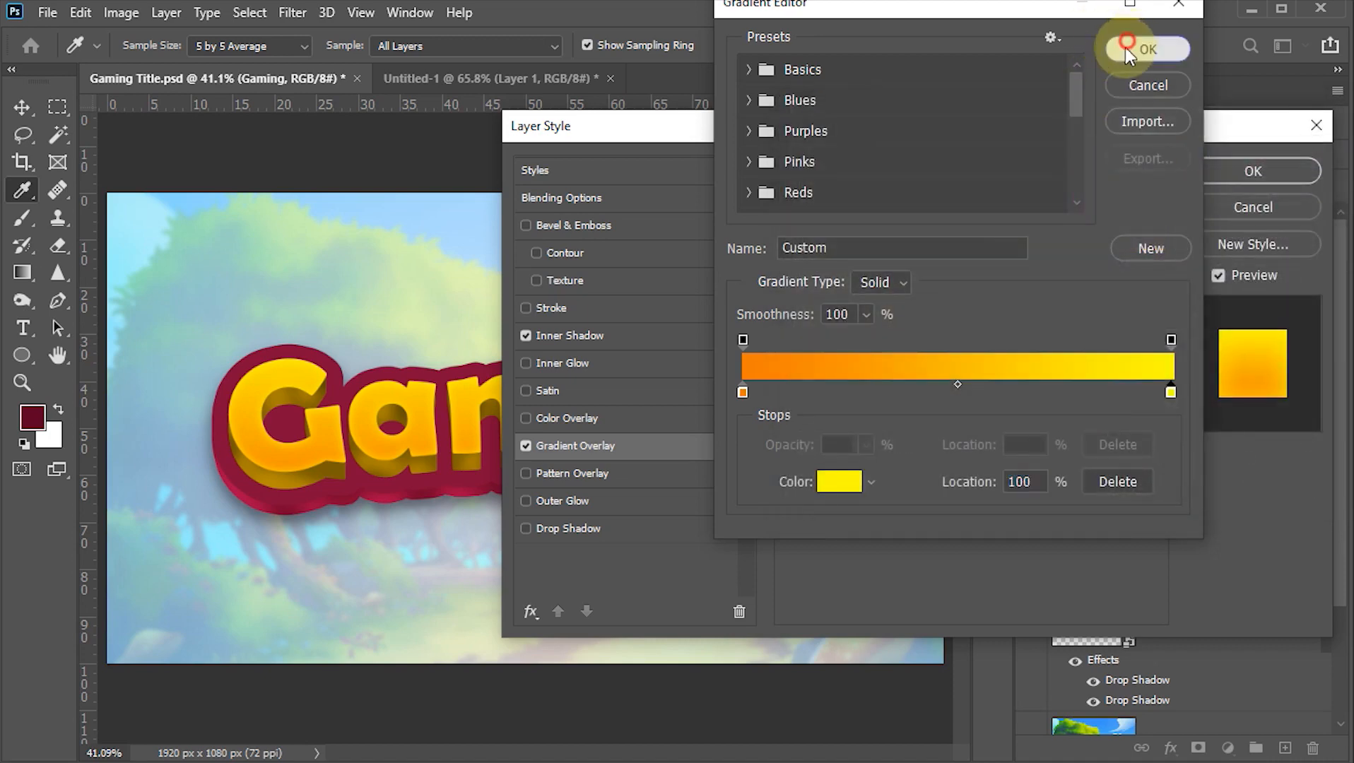
left_click(1133, 47)
left_click(1233, 178)
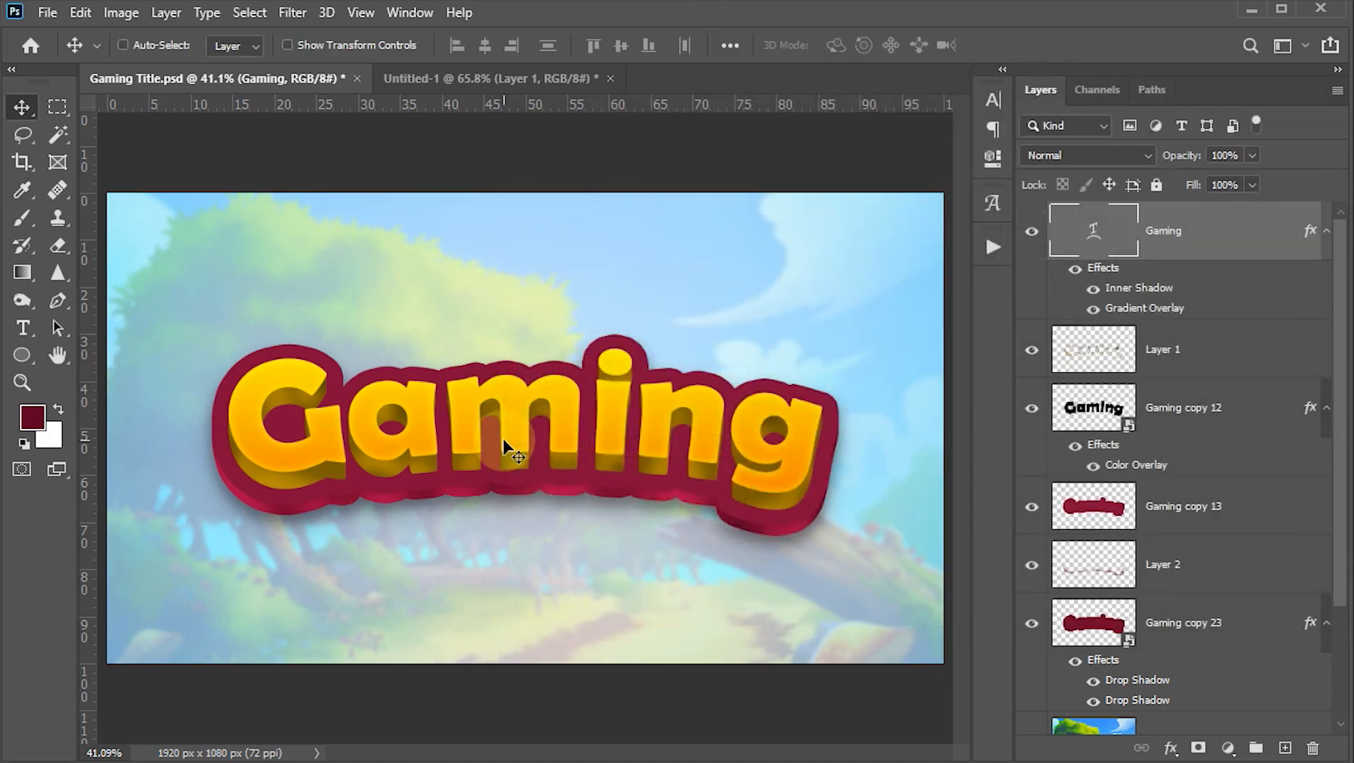
Step: Hide the tools and panels and enlarge the canvas view to examine the finished title over its background
key("Tab")
key("ctrl")
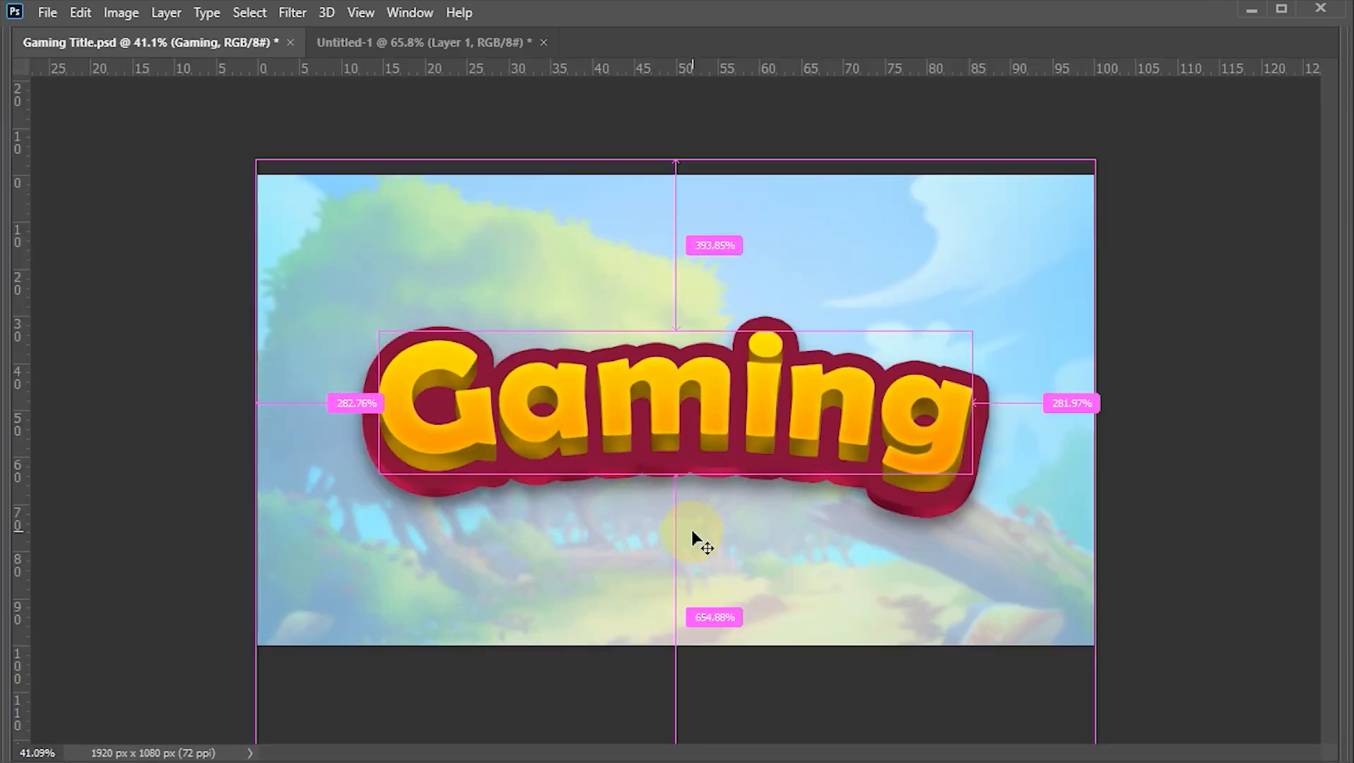
scroll(692, 537, "up", 2)
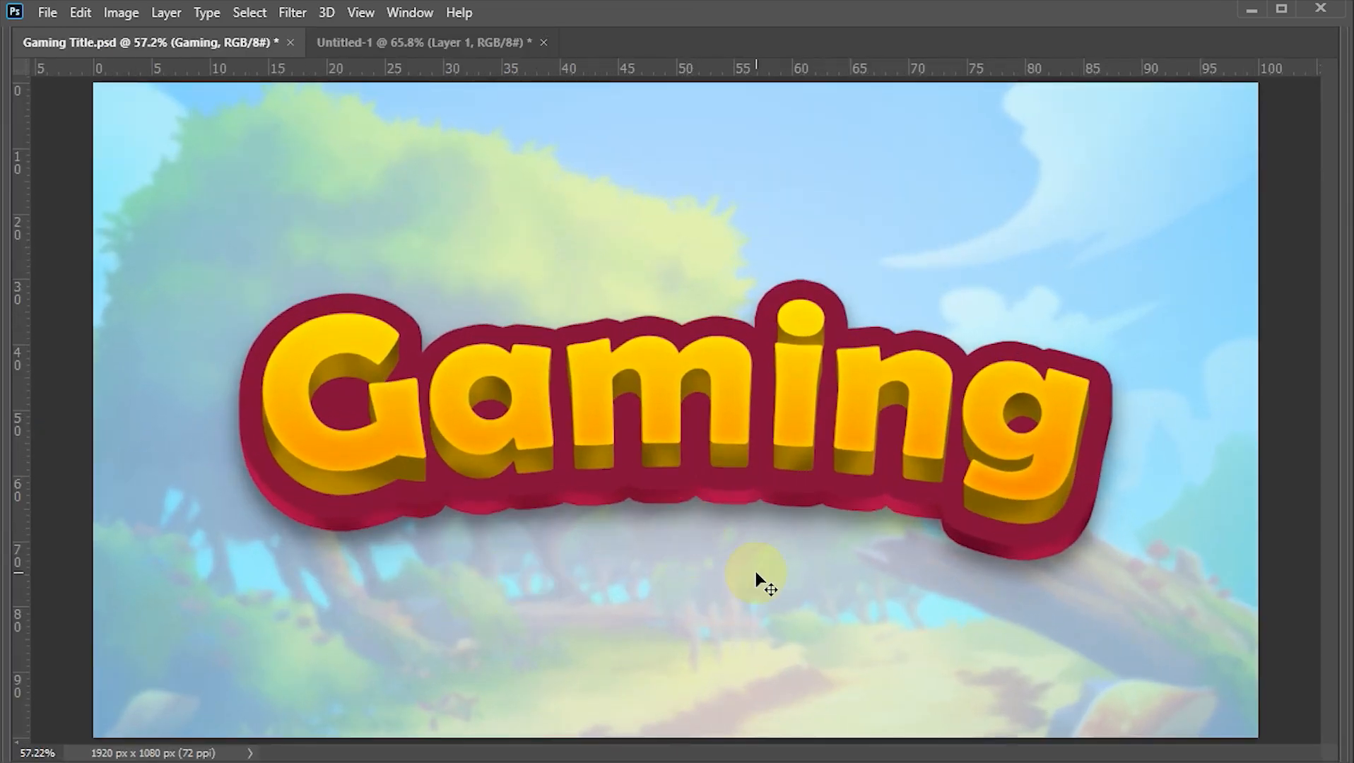